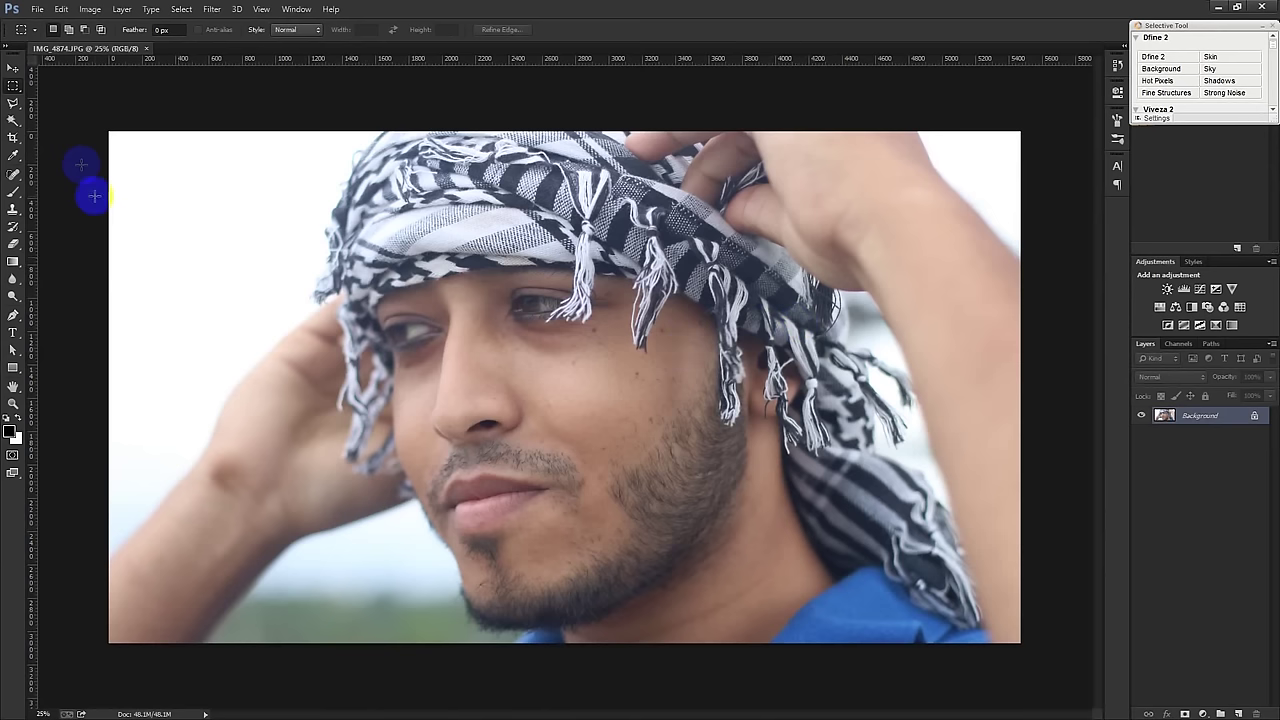
With the Spot Healing Brush, zoom in and heal spots on the nose bridge, cheek and nostril.
{"action": "left_click", "coordinate": [13, 67]}
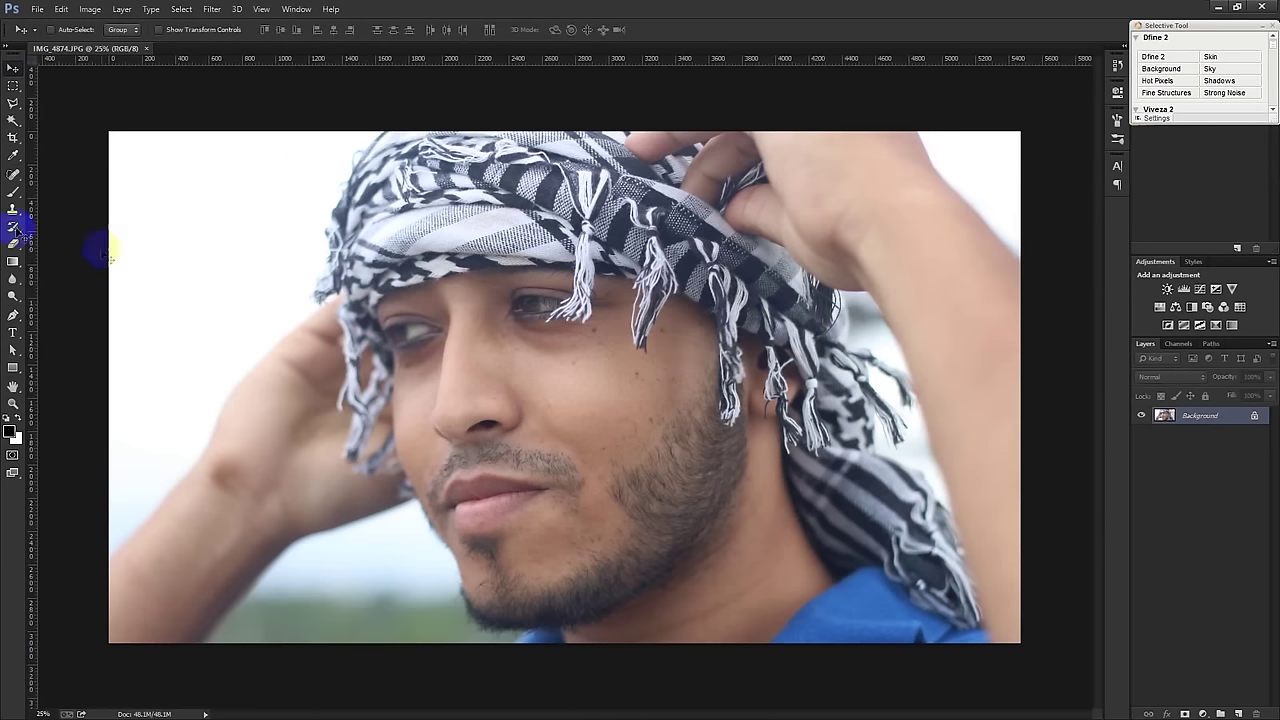
{"action": "left_click", "coordinate": [13, 173]}
{"action": "left_click", "coordinate": [60, 173]}
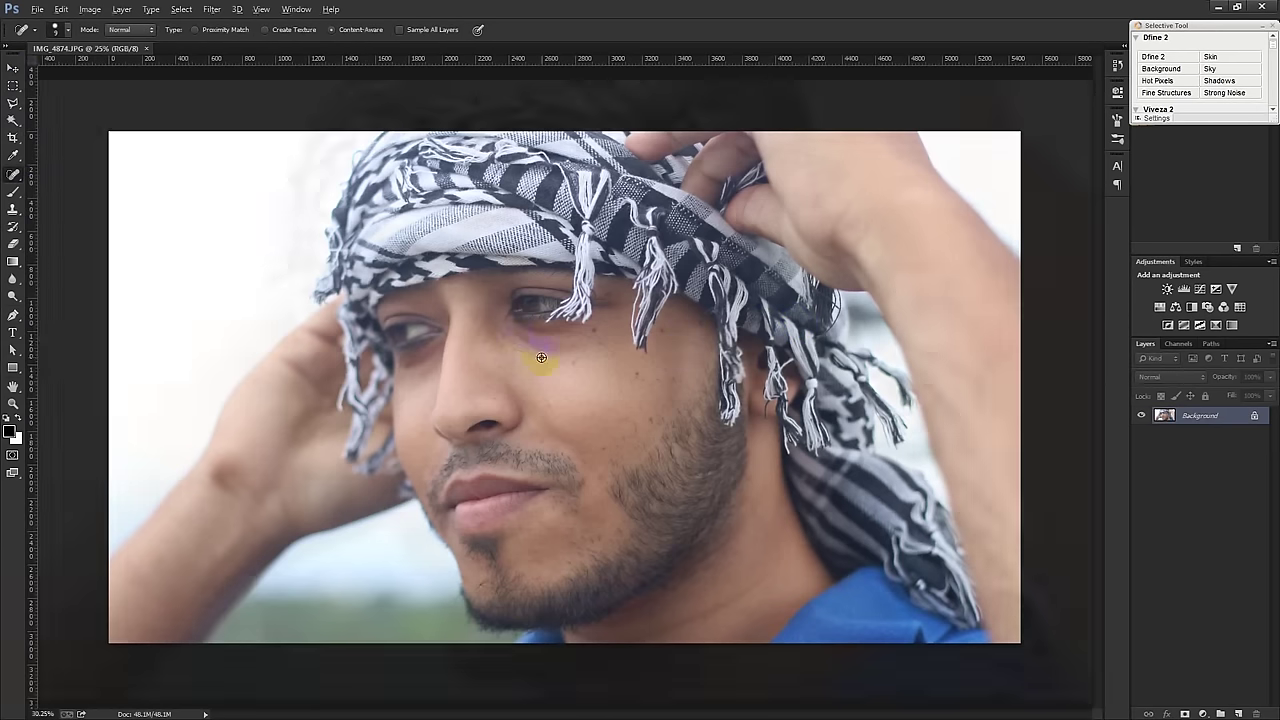
{"action": "scroll", "coordinate": [543, 345], "scroll_direction": "up", "scroll_amount": 5}
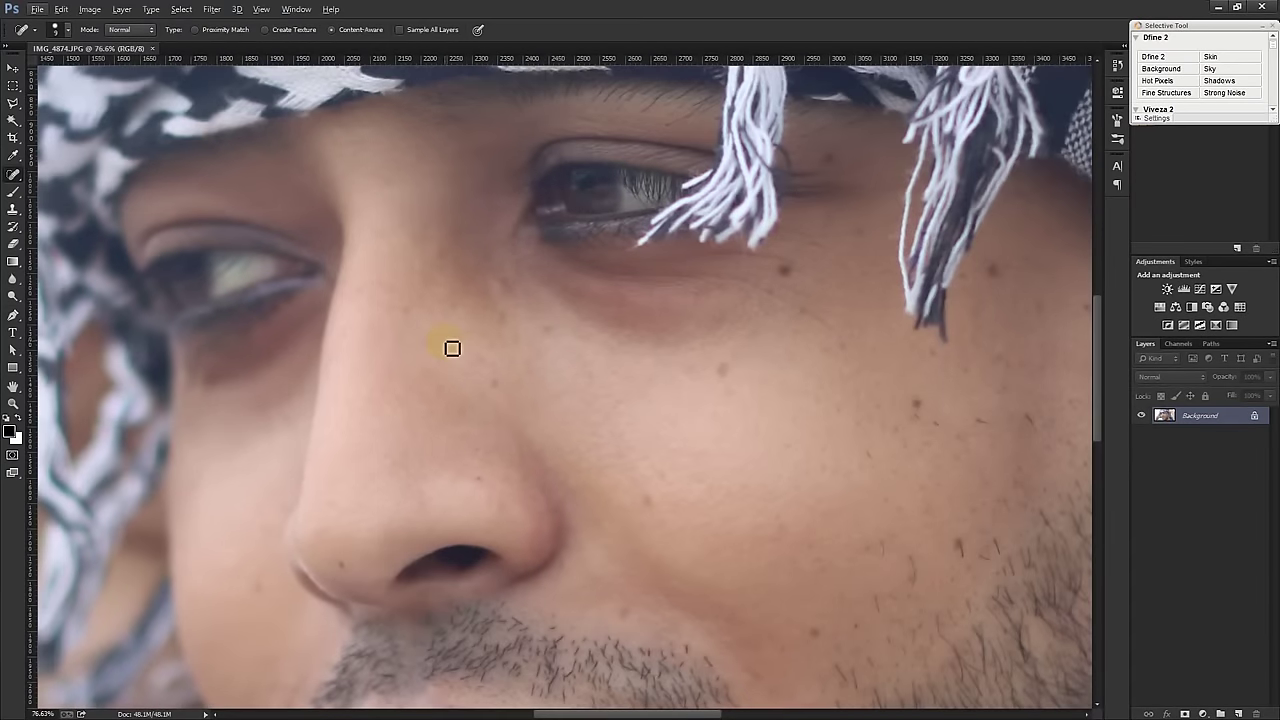
{"action": "left_click", "coordinate": [435, 277]}
{"action": "left_click", "coordinate": [463, 300]}
{"action": "left_click", "coordinate": [507, 291]}
{"action": "left_click", "coordinate": [347, 332]}
Heal the blemishes across the lower cheek and beside the moustache.
{"action": "left_click", "coordinate": [643, 497]}
{"action": "left_click", "coordinate": [645, 590]}
{"action": "left_click", "coordinate": [755, 528]}
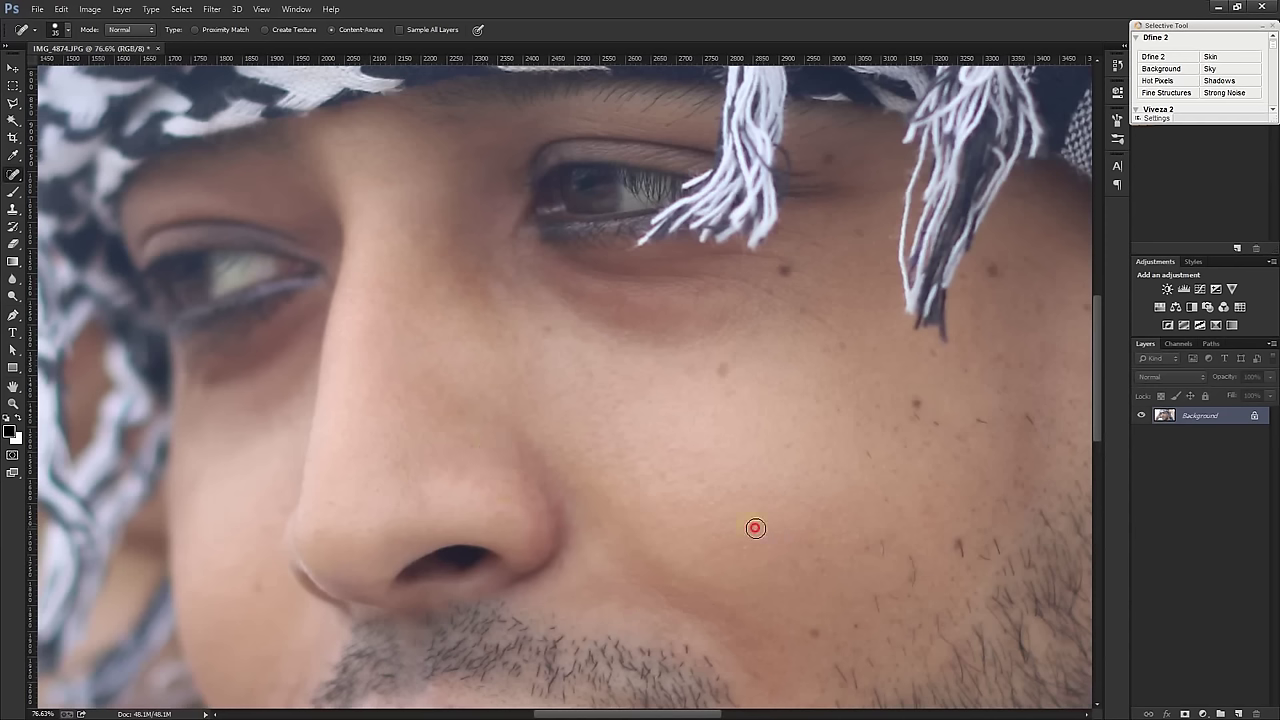
{"action": "left_click", "coordinate": [825, 632]}
{"action": "left_click", "coordinate": [895, 595]}
{"action": "left_click", "coordinate": [878, 548]}
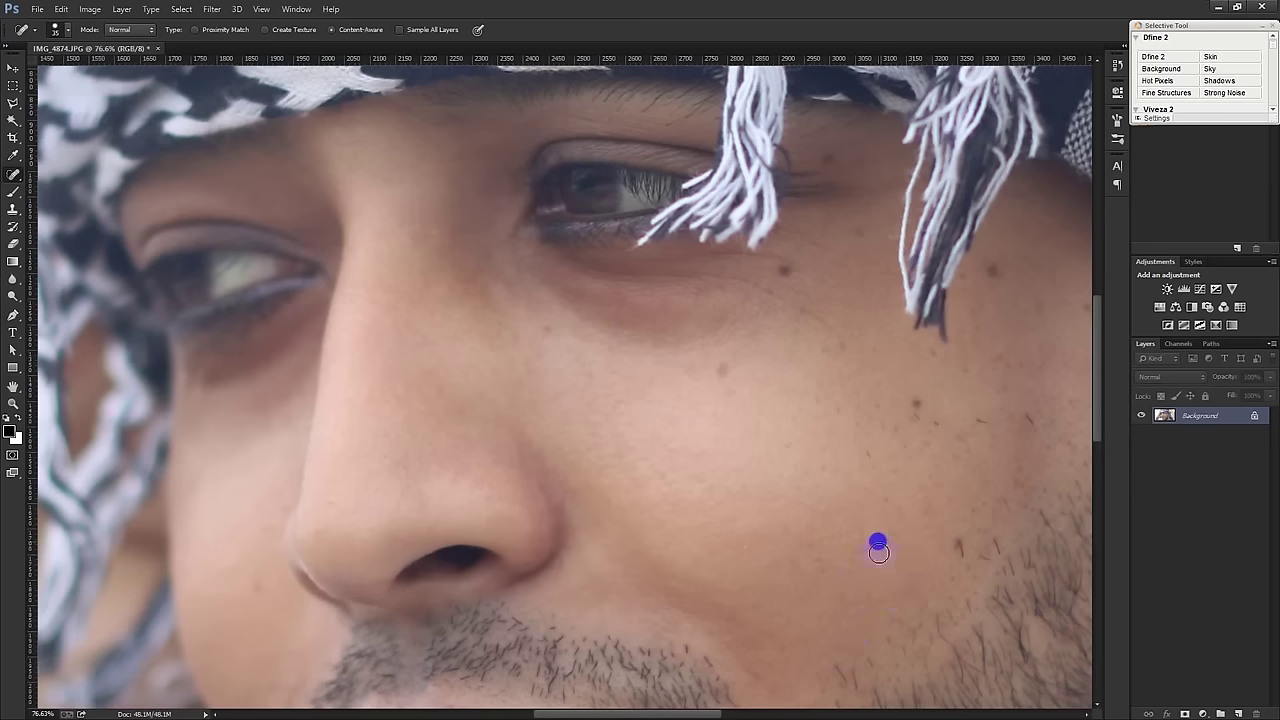
{"action": "left_click", "coordinate": [812, 552]}
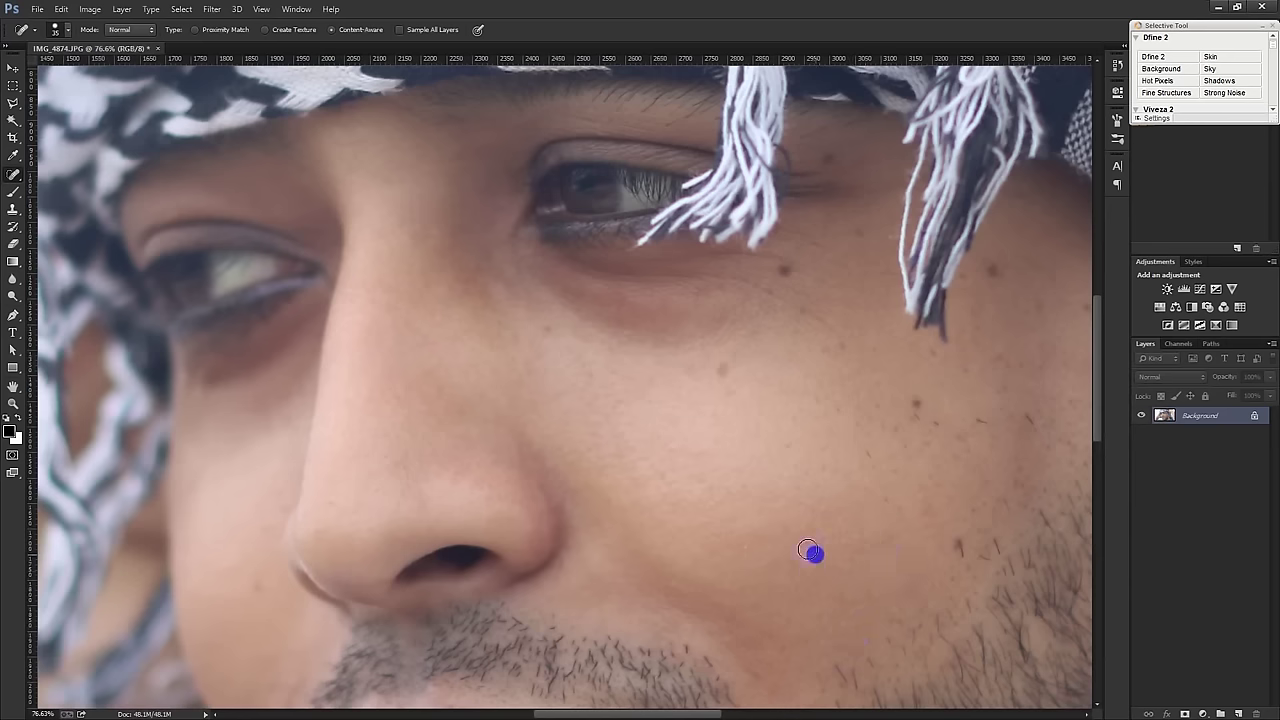
{"action": "left_click_drag", "start_coordinate": [724, 363], "coordinate": [724, 393]}
{"action": "left_click", "coordinate": [558, 368]}
Heal the spots below the scarf tassels, along the beard line and at the nose edge.
{"action": "left_click", "coordinate": [809, 282]}
{"action": "left_click", "coordinate": [776, 288]}
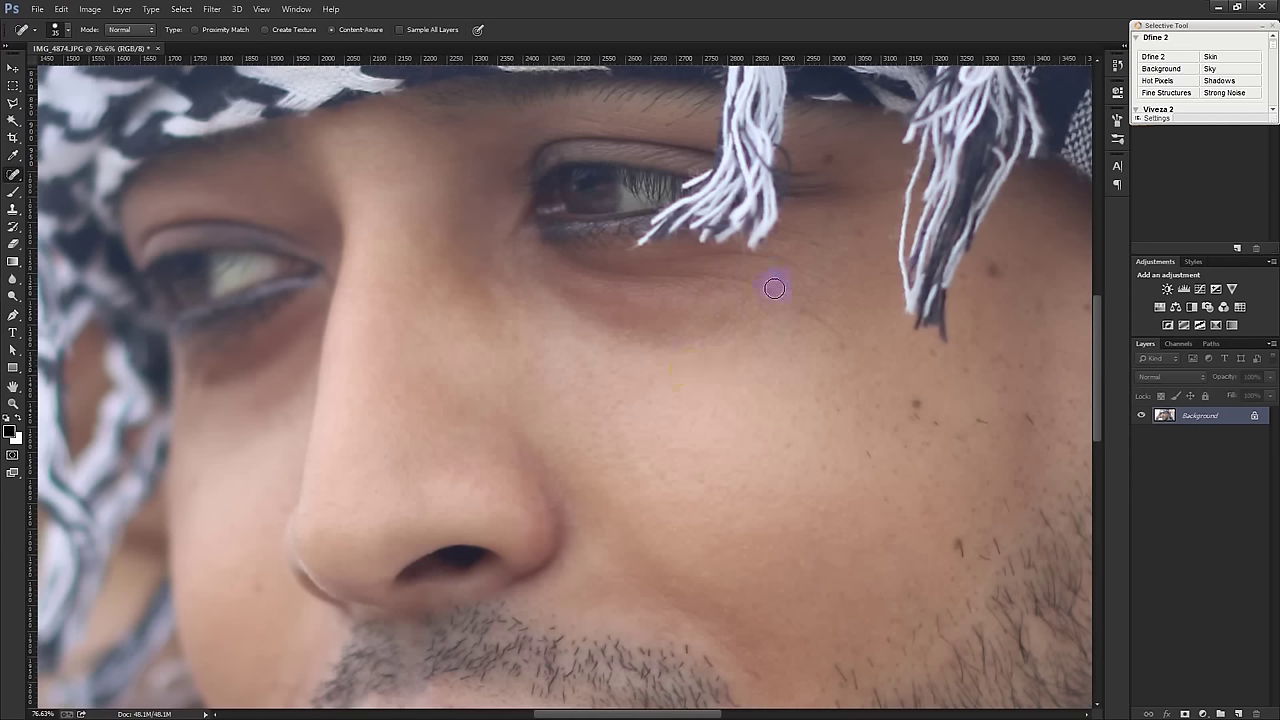
{"action": "left_click", "coordinate": [910, 404]}
{"action": "left_click", "coordinate": [888, 502]}
{"action": "left_click", "coordinate": [970, 512]}
{"action": "left_click", "coordinate": [983, 419]}
{"action": "left_click_drag", "start_coordinate": [983, 419], "coordinate": [1051, 443]}
{"action": "left_click", "coordinate": [988, 553]}
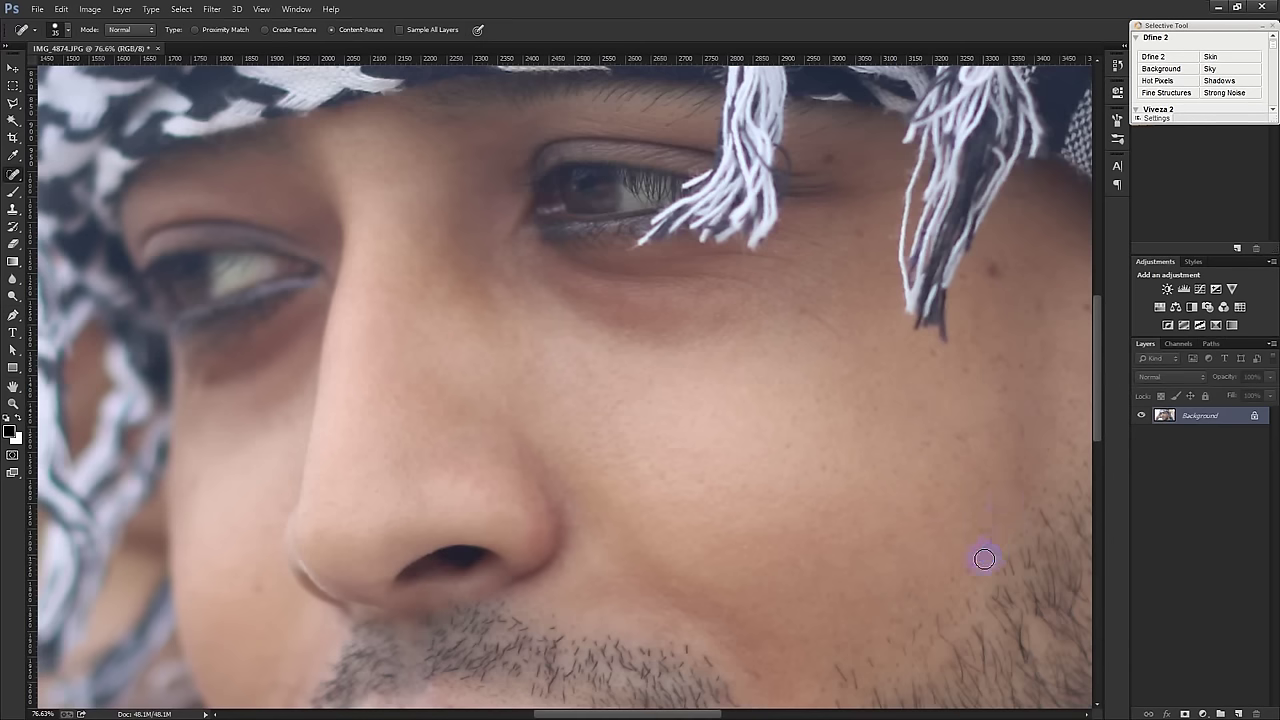
{"action": "scroll", "coordinate": [509, 620], "scroll_direction": "down", "scroll_amount": 2}
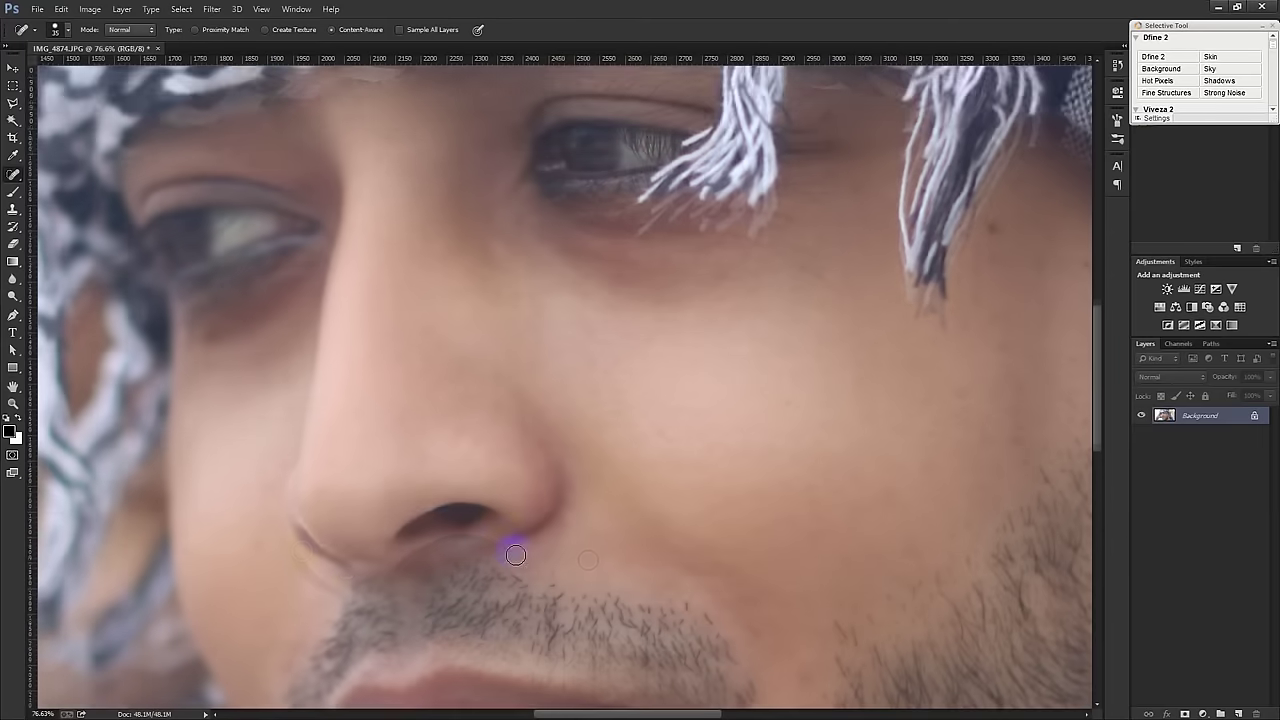
{"action": "left_click", "coordinate": [345, 524]}
Heal spots beside the nose and along the scarf fringe near the eye.
{"action": "left_click", "coordinate": [330, 418]}
{"action": "scroll", "coordinate": [591, 326], "scroll_direction": "up", "scroll_amount": 1}
{"action": "left_click_drag", "start_coordinate": [771, 143], "coordinate": [823, 119]}
{"action": "left_click", "coordinate": [962, 227]}
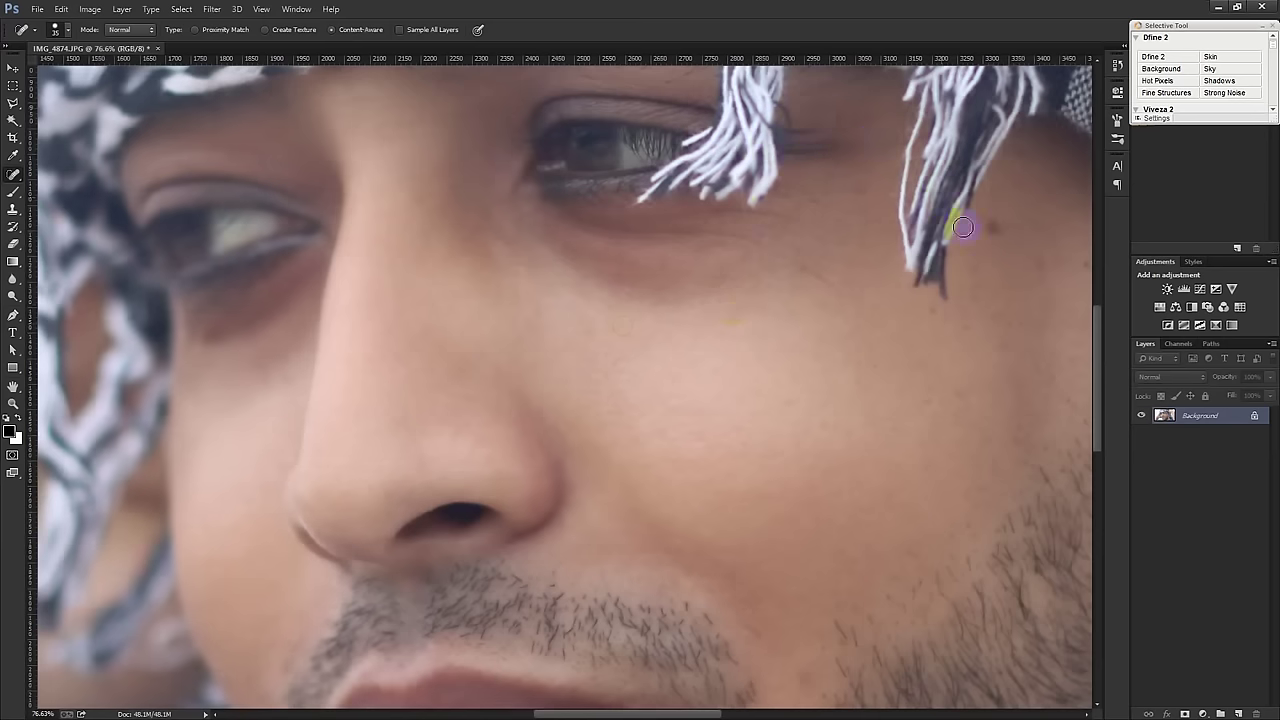
{"action": "left_click", "coordinate": [970, 237]}
{"action": "left_click_drag", "start_coordinate": [938, 312], "coordinate": [966, 329]}
{"action": "left_click", "coordinate": [885, 372]}
Pan down and heal spots at the lip corner, lower lip and chin.
{"action": "left_click_drag", "start_coordinate": [904, 402], "coordinate": [620, 258]}
{"action": "left_click", "coordinate": [554, 487]}
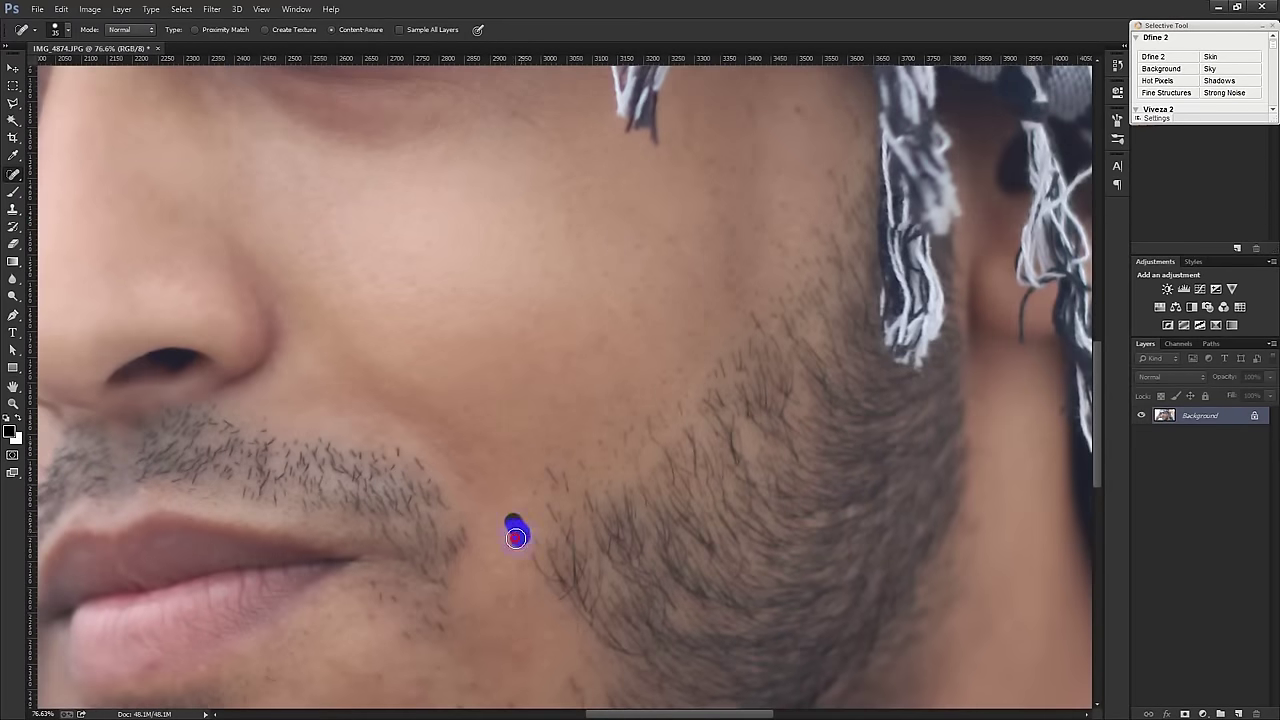
{"action": "left_click_drag", "start_coordinate": [508, 500], "coordinate": [598, 438]}
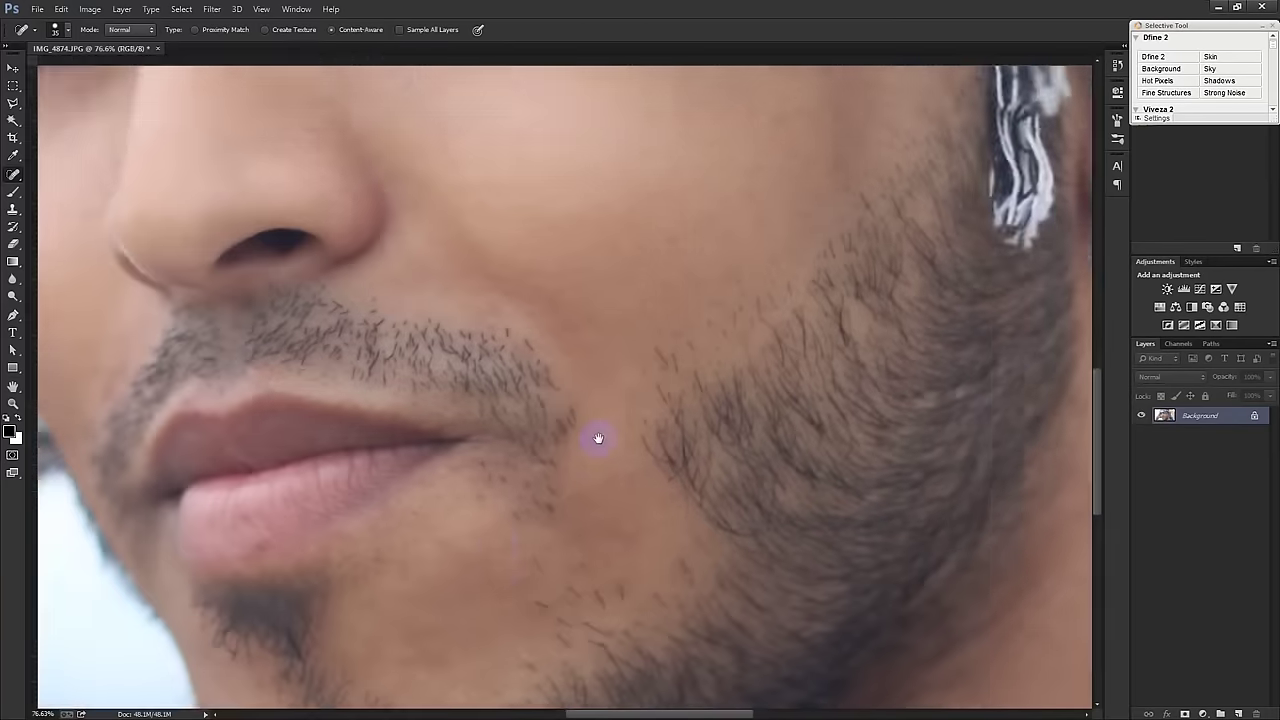
{"action": "left_click", "coordinate": [586, 452]}
{"action": "left_click", "coordinate": [342, 416]}
{"action": "left_click", "coordinate": [462, 457]}
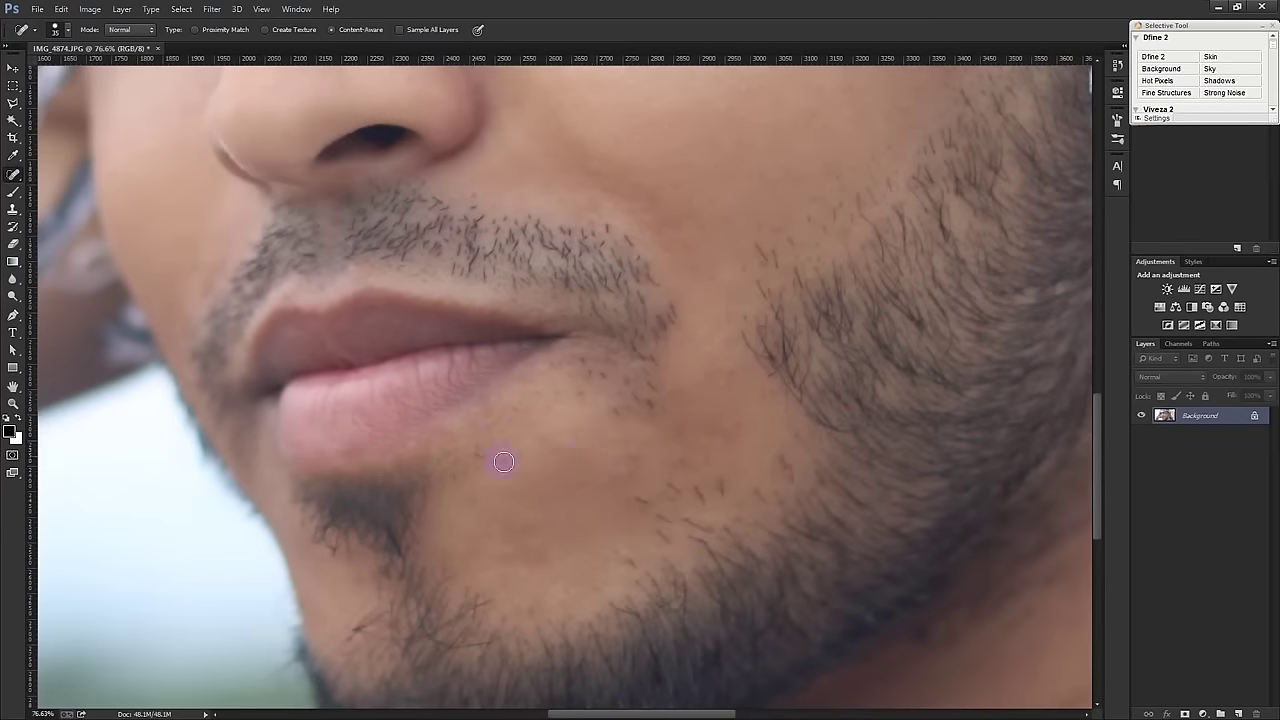
{"action": "left_click", "coordinate": [635, 493]}
{"action": "left_click", "coordinate": [620, 555]}
Paint out the remaining small blemishes across the chin and nearby cheek.
{"action": "left_click_drag", "start_coordinate": [727, 439], "coordinate": [668, 514]}
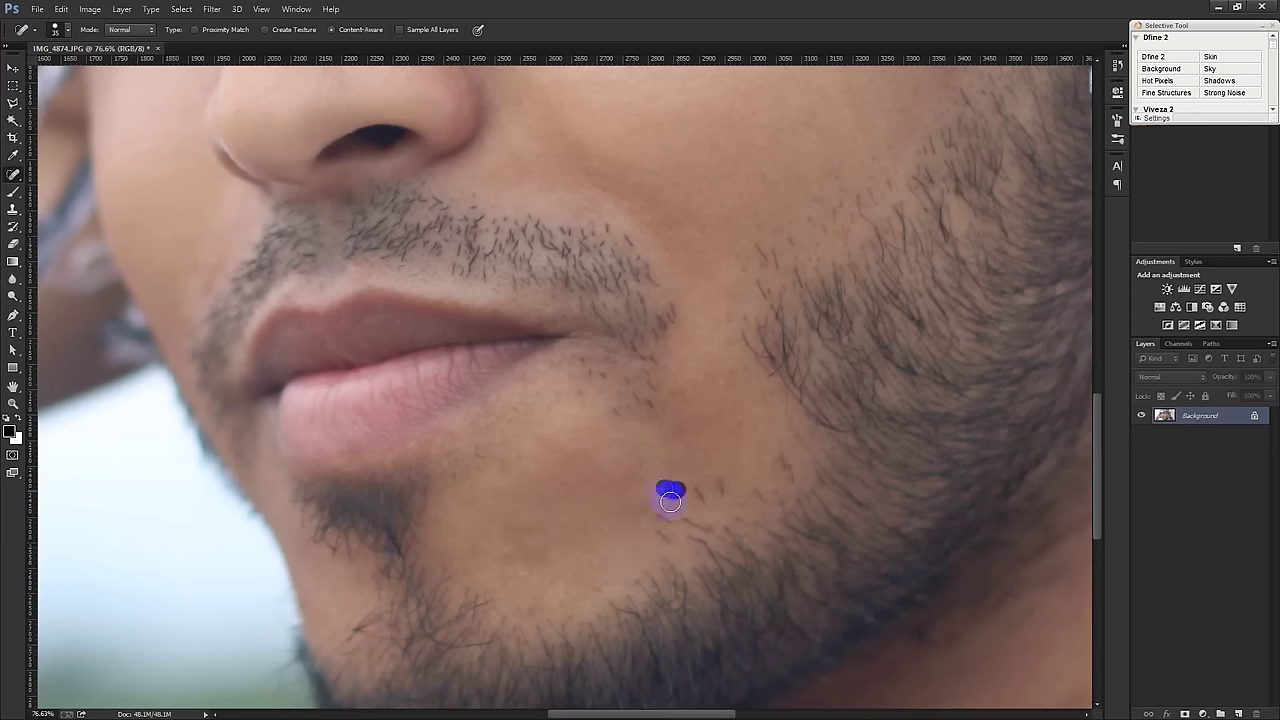
{"action": "left_click_drag", "start_coordinate": [669, 527], "coordinate": [663, 531]}
{"action": "left_click", "coordinate": [640, 506]}
{"action": "left_click_drag", "start_coordinate": [680, 519], "coordinate": [712, 524]}
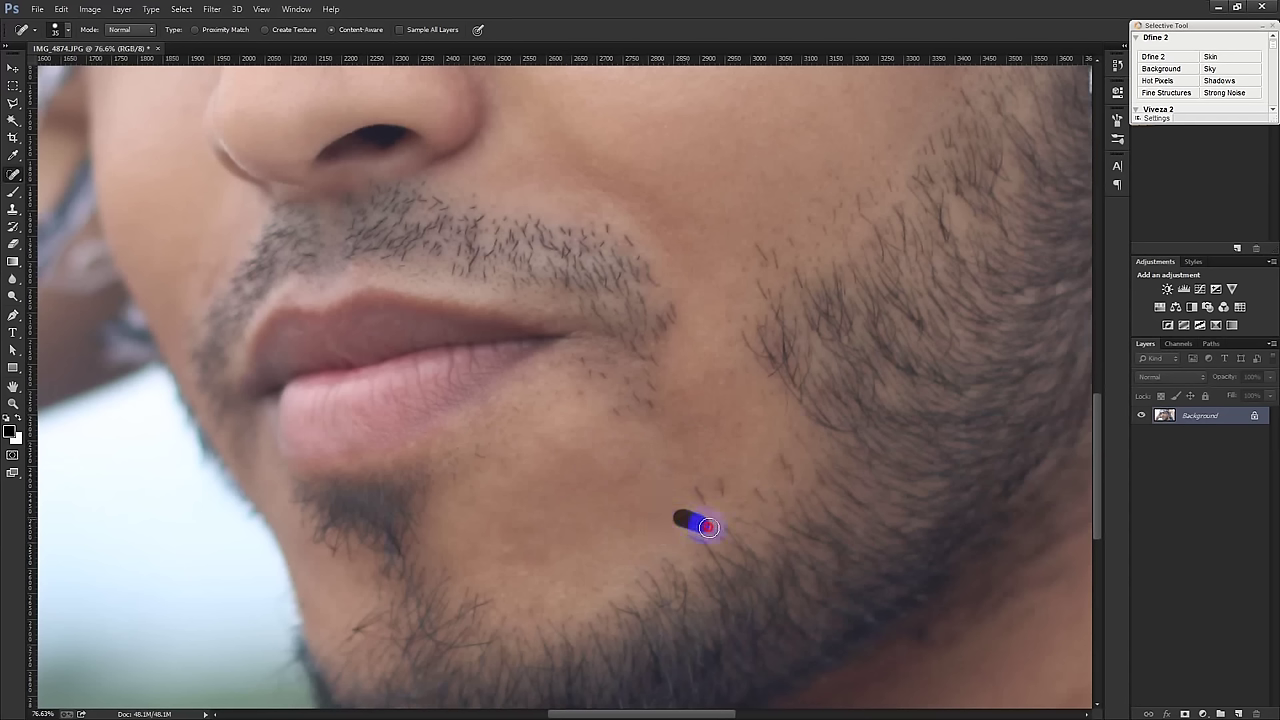
{"action": "left_click", "coordinate": [706, 494]}
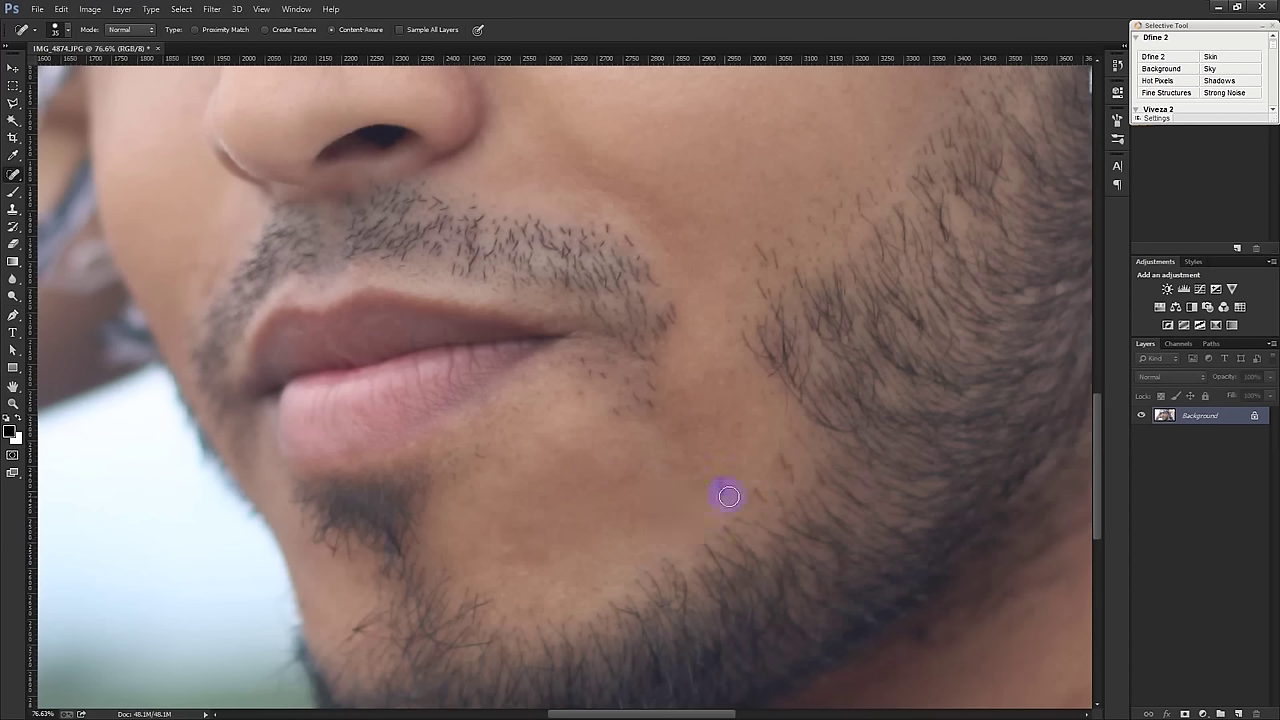
{"action": "left_click", "coordinate": [700, 486]}
{"action": "left_click", "coordinate": [754, 458]}
{"action": "left_click", "coordinate": [696, 476]}
{"action": "left_click", "coordinate": [676, 401]}
Pan up and heal spots on the upper cheek and around the eye.
{"action": "left_click_drag", "start_coordinate": [676, 401], "coordinate": [738, 525]}
{"action": "left_click", "coordinate": [900, 286]}
{"action": "left_click", "coordinate": [910, 218]}
{"action": "left_click", "coordinate": [662, 201]}
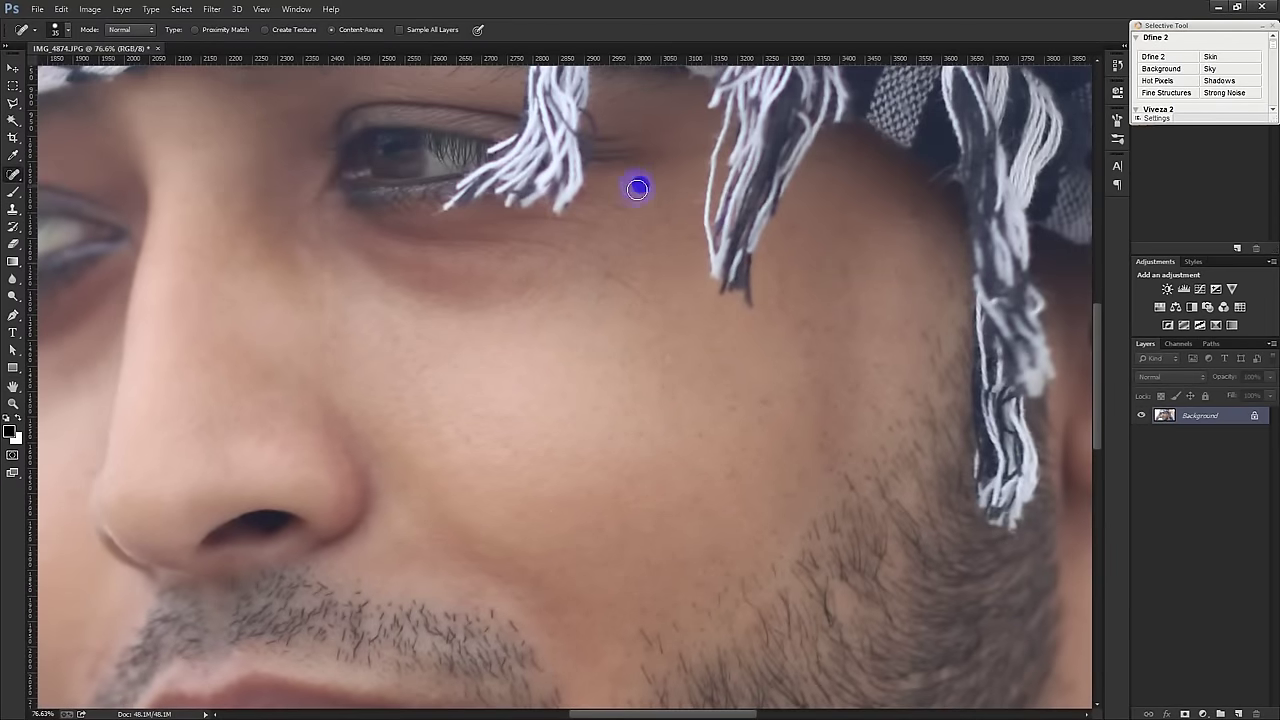
{"action": "left_click", "coordinate": [866, 339]}
{"action": "left_click", "coordinate": [797, 229]}
Heal the run of spots down the cheek toward the jaw.
{"action": "left_click", "coordinate": [837, 269]}
{"action": "left_click", "coordinate": [846, 312]}
{"action": "left_click", "coordinate": [806, 323]}
{"action": "left_click", "coordinate": [786, 298]}
{"action": "left_click", "coordinate": [809, 371]}
{"action": "left_click", "coordinate": [763, 403]}
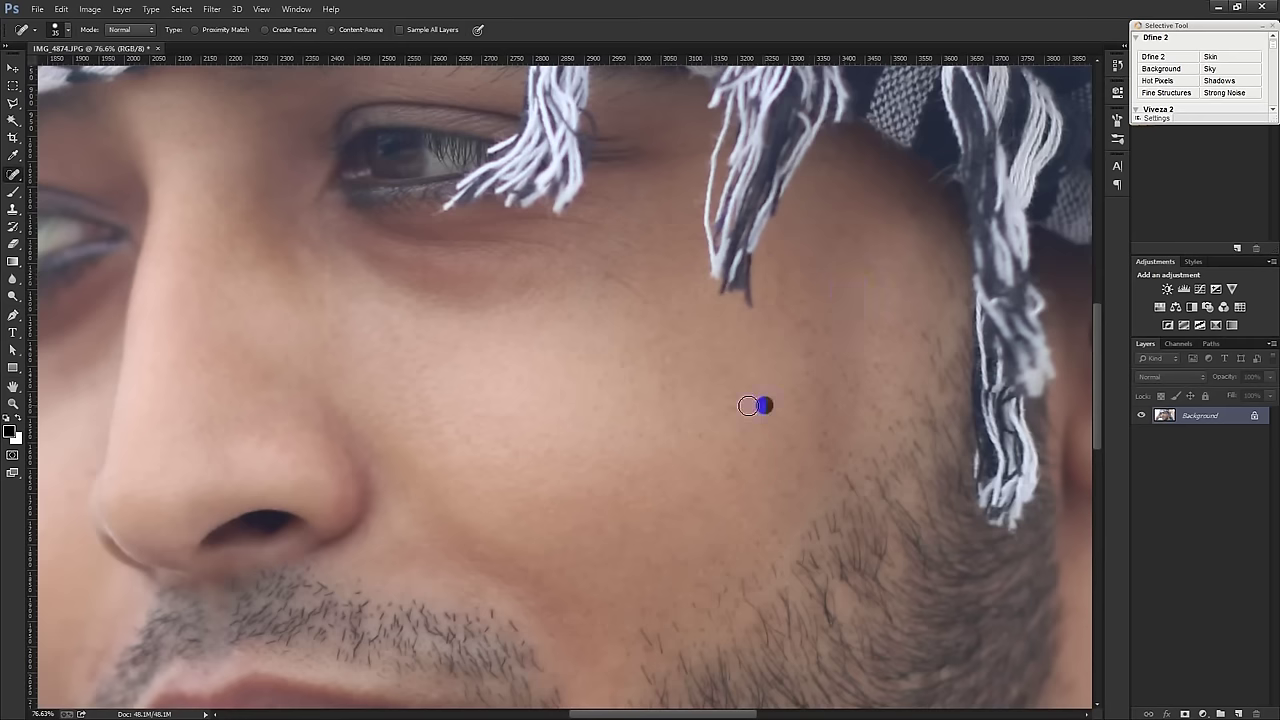
{"action": "left_click", "coordinate": [702, 436]}
{"action": "mouse_move", "coordinate": [702, 436]}
{"action": "left_mouse_down"}
{"action": "mouse_move", "coordinate": [476, 392]}
{"action": "mouse_move", "coordinate": [655, 392]}
{"action": "left_mouse_up"}
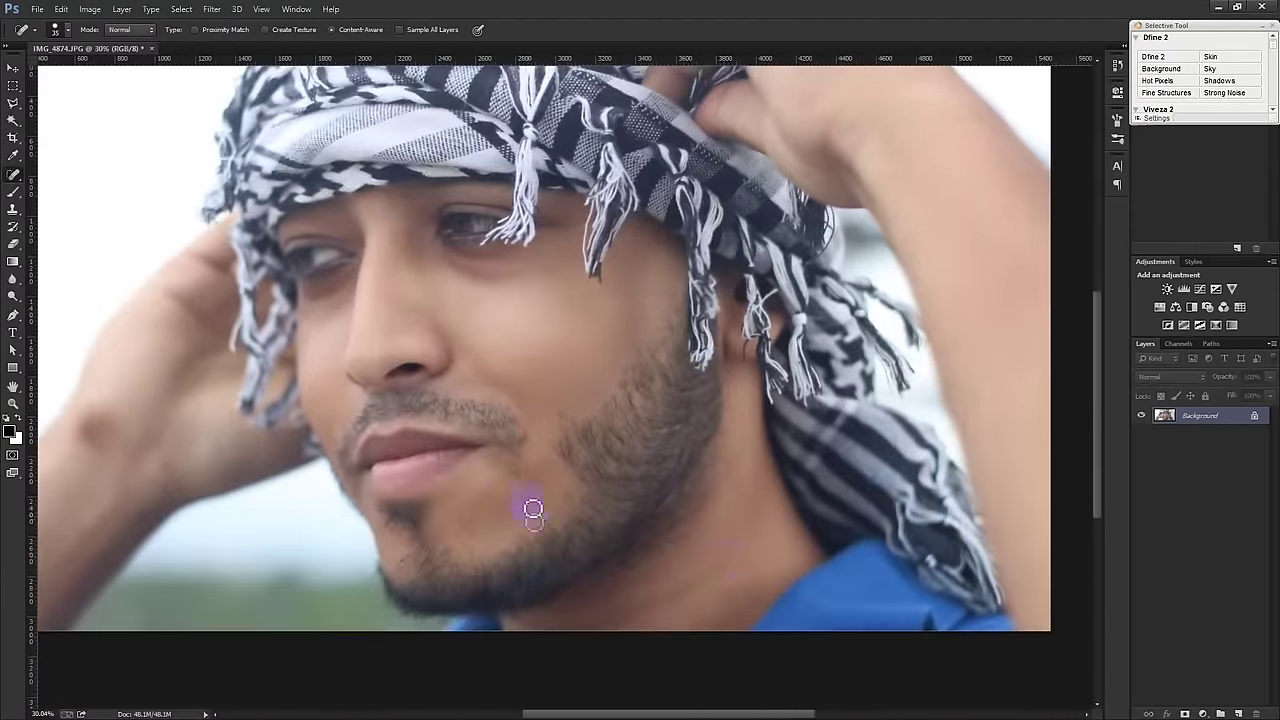
Zoom in and heal the last spots on the cheek and at the nostril edge.
{"action": "scroll", "coordinate": [551, 247], "scroll_direction": "up", "scroll_amount": 3}
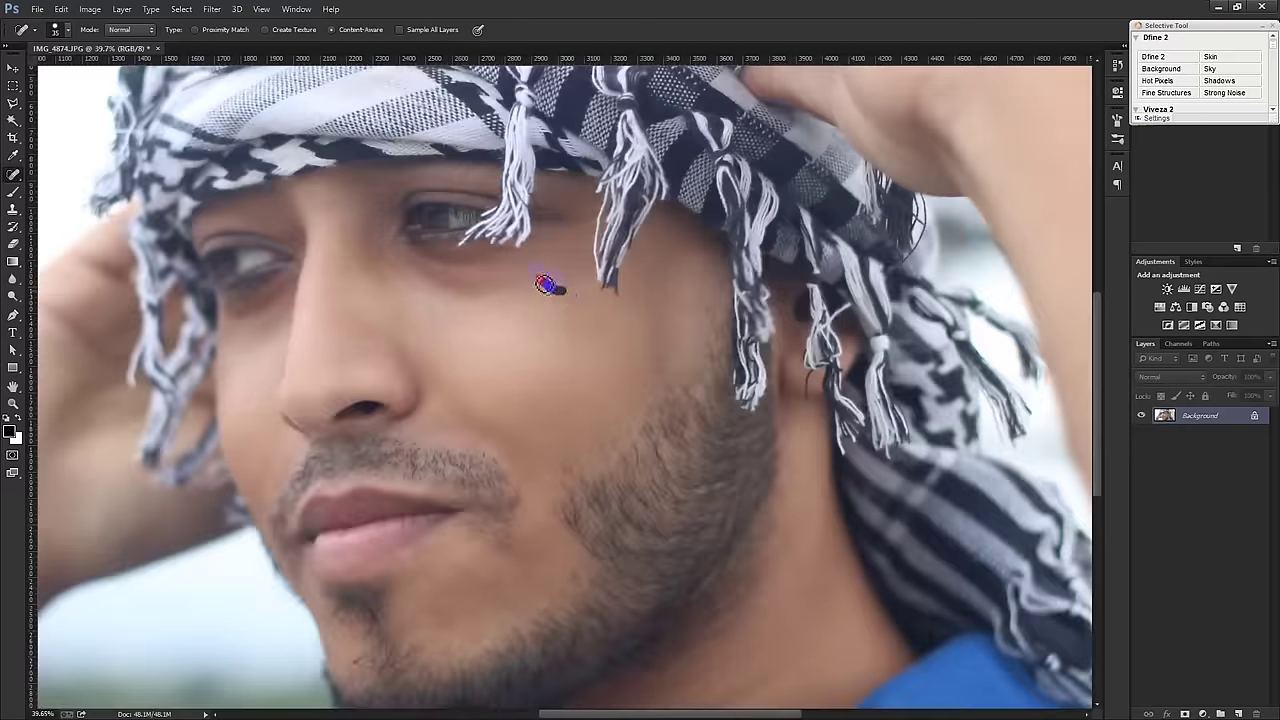
{"action": "scroll", "coordinate": [351, 289], "scroll_direction": "up", "scroll_amount": 3}
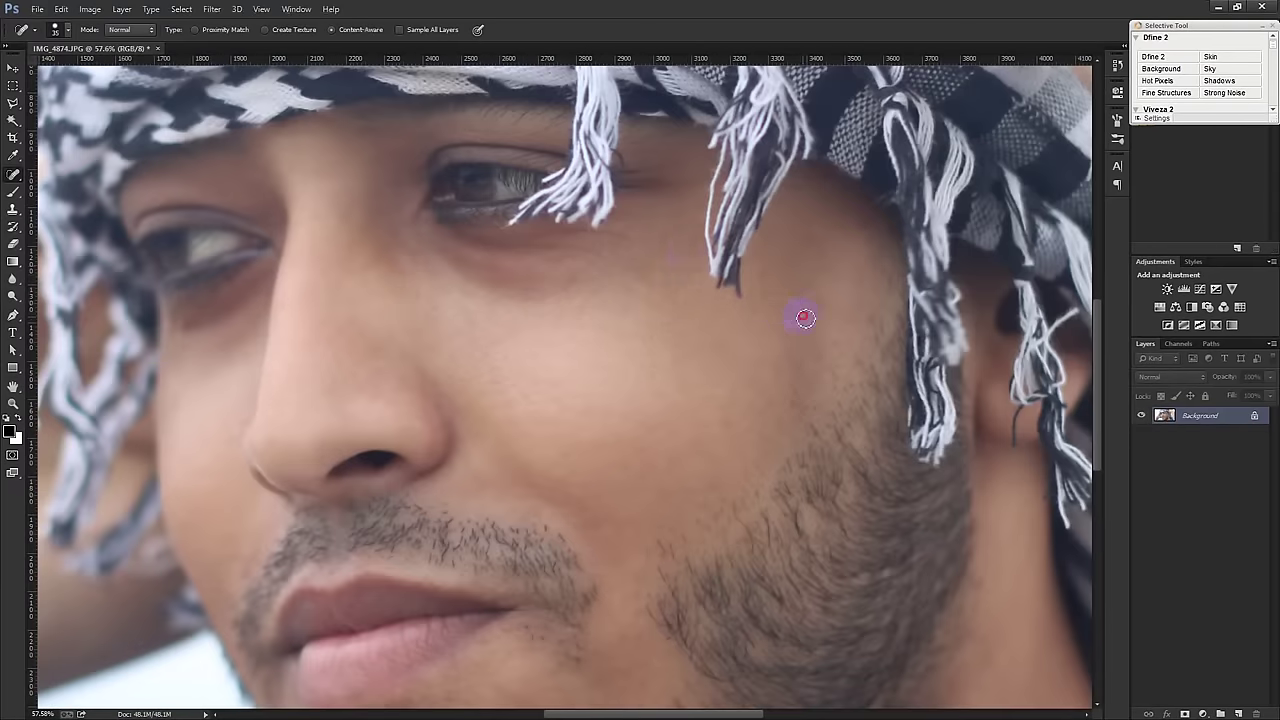
{"action": "left_click", "coordinate": [233, 362]}
{"action": "left_click", "coordinate": [305, 448]}
Zoom out to view the whole retouched portrait.
{"action": "scroll", "coordinate": [528, 467], "scroll_direction": "down", "scroll_amount": 3}
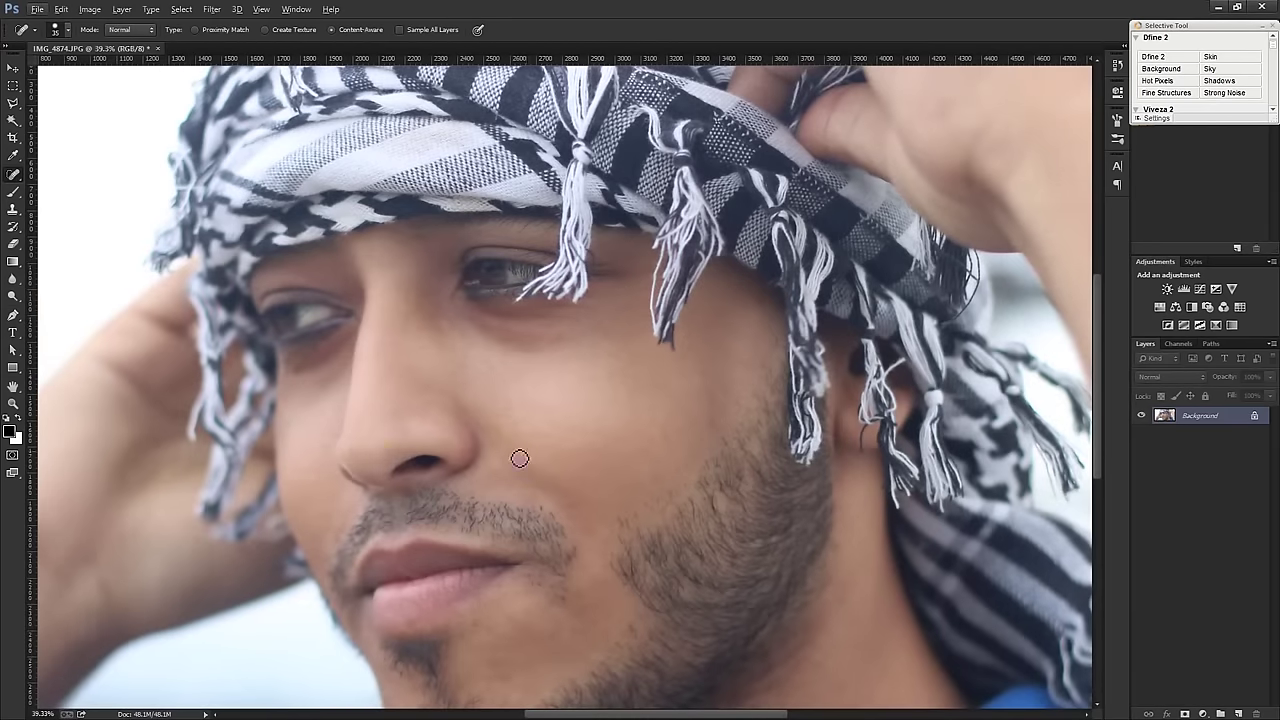
{"action": "scroll", "coordinate": [384, 475], "scroll_direction": "down", "scroll_amount": 2}
{"action": "scroll", "coordinate": [380, 468], "scroll_direction": "down", "scroll_amount": 1}
{"action": "scroll", "coordinate": [376, 464], "scroll_direction": "down", "scroll_amount": 2}
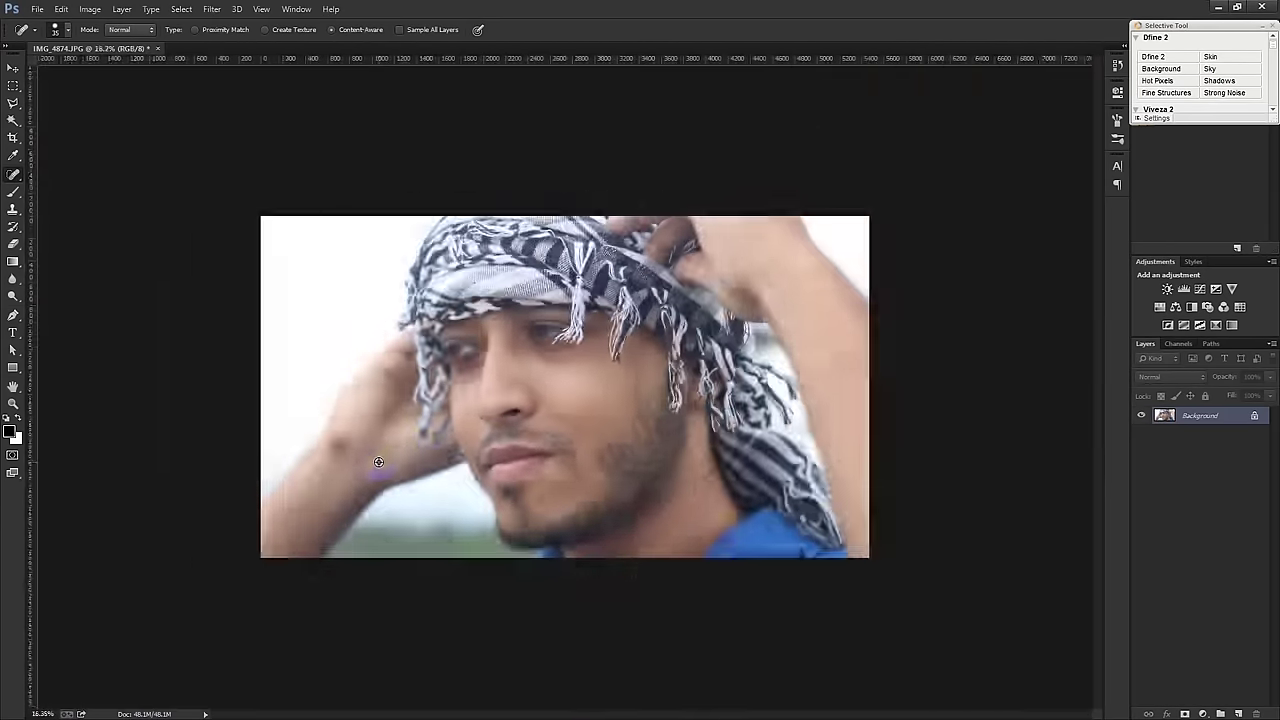
{"action": "scroll", "coordinate": [379, 461], "scroll_direction": "up", "scroll_amount": 2}
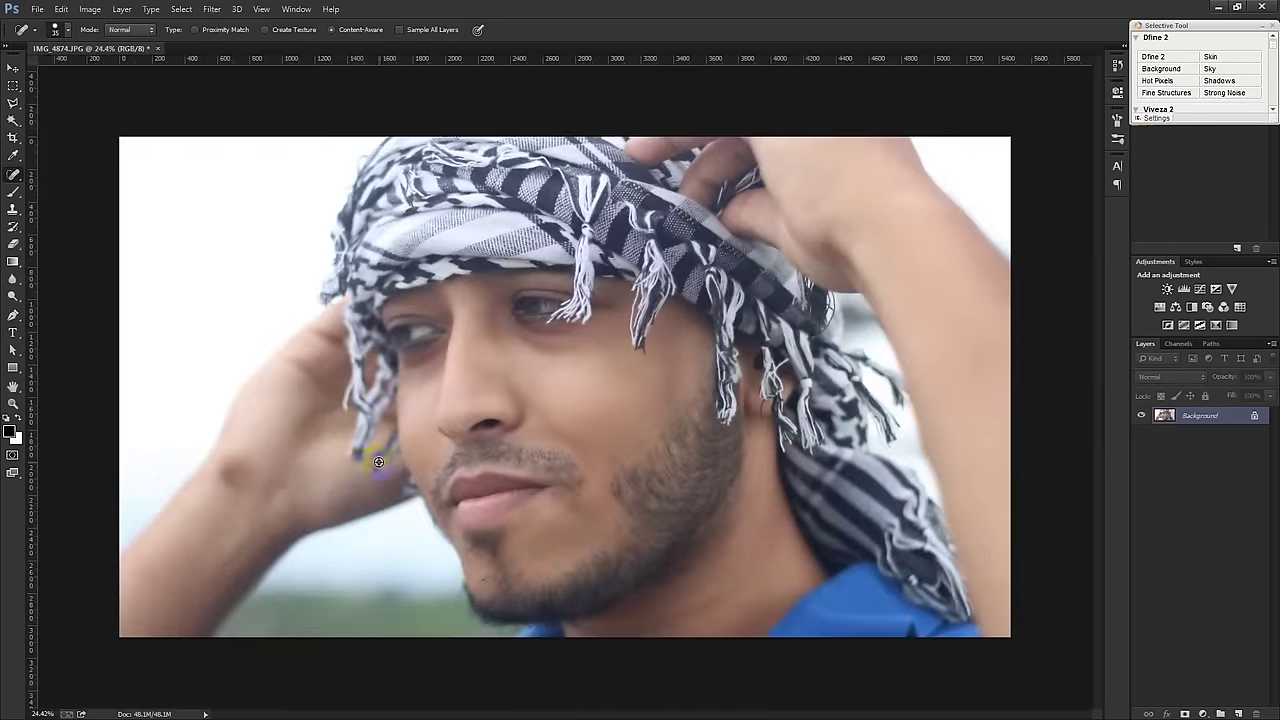
{"action": "left_click", "coordinate": [212, 9]}
Apply a Camera Raw Filter with Highlights -100, Shadows +100, Whites +26 and Blacks +36.
{"action": "left_click", "coordinate": [240, 89]}
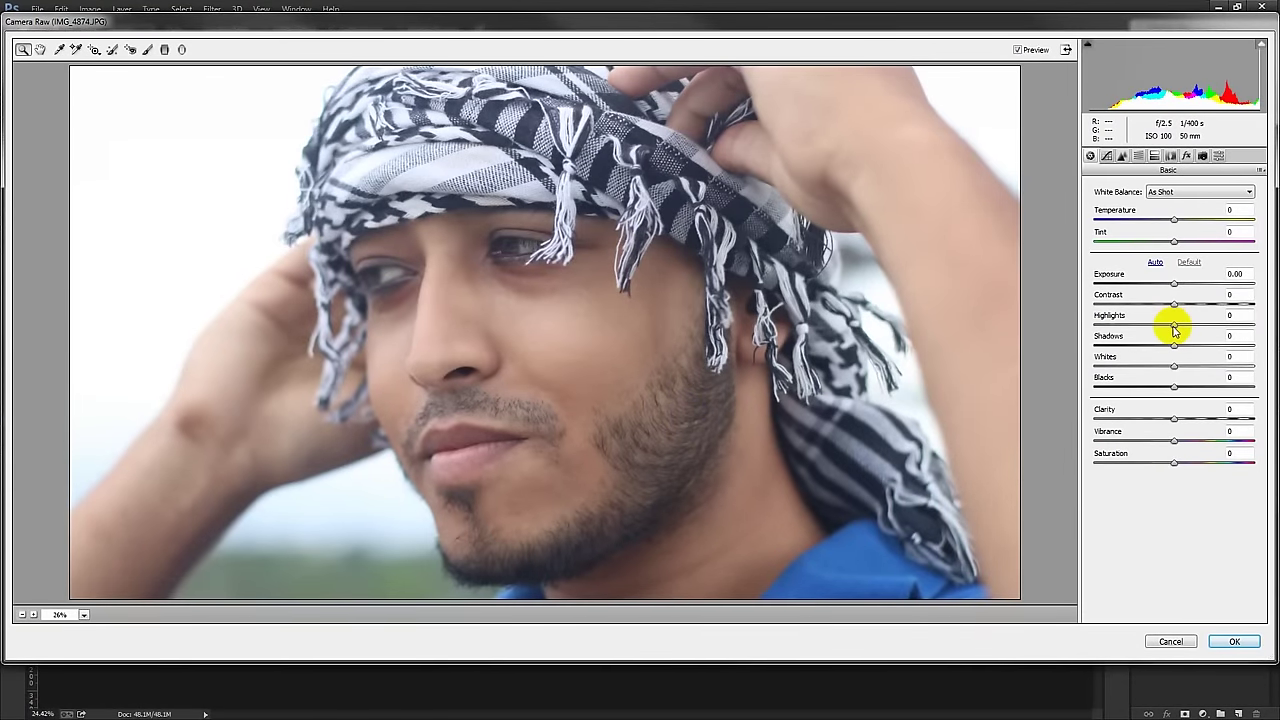
{"action": "left_click_drag", "start_coordinate": [1174, 330], "coordinate": [1093, 327]}
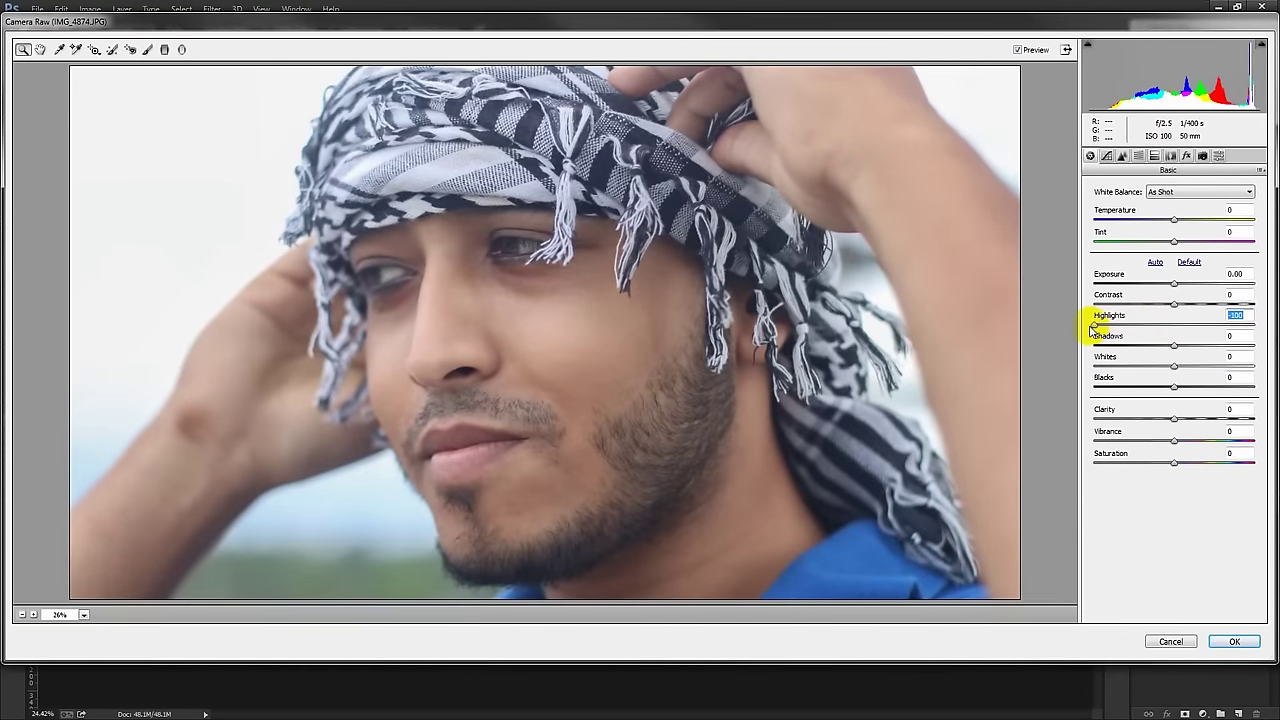
{"action": "left_click_drag", "start_coordinate": [1174, 345], "coordinate": [1270, 345]}
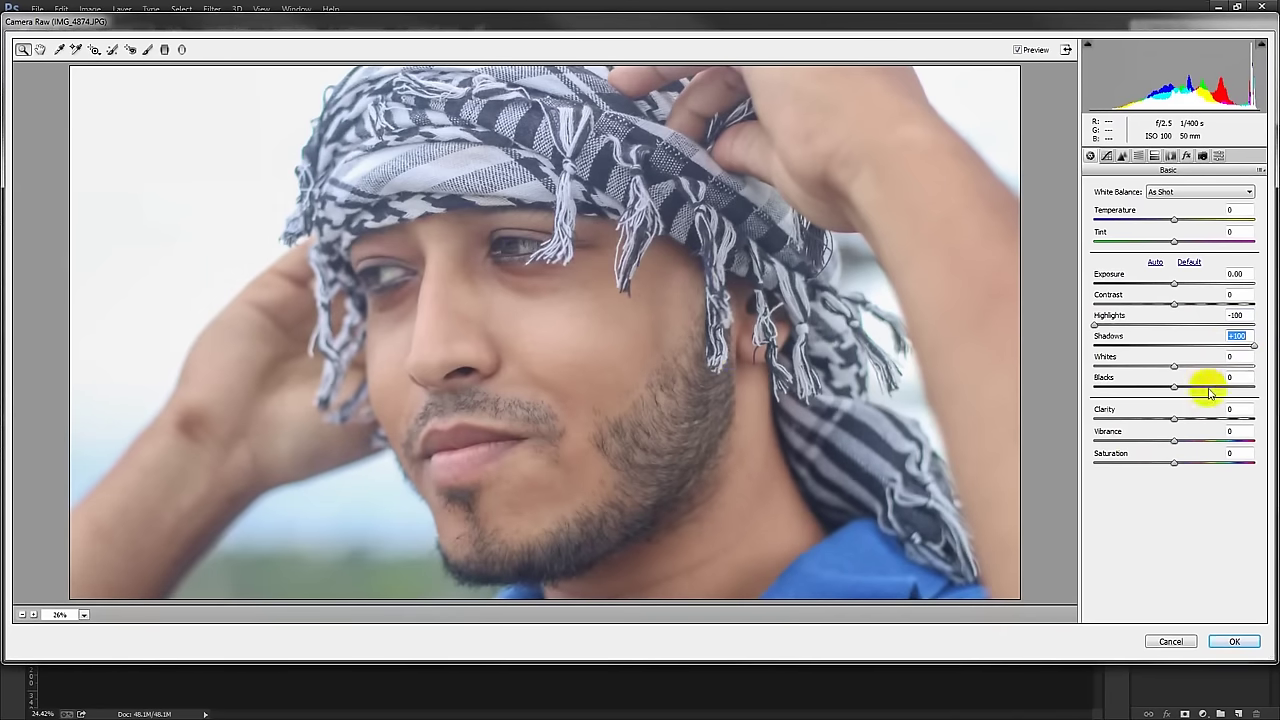
{"action": "mouse_move", "coordinate": [1174, 366]}
{"action": "left_mouse_down"}
{"action": "mouse_move", "coordinate": [1211, 370]}
{"action": "mouse_move", "coordinate": [1195, 367]}
{"action": "mouse_move", "coordinate": [1192, 390]}
{"action": "mouse_move", "coordinate": [1219, 392]}
{"action": "mouse_move", "coordinate": [1140, 391]}
{"action": "mouse_move", "coordinate": [1206, 392]}
{"action": "left_mouse_up"}
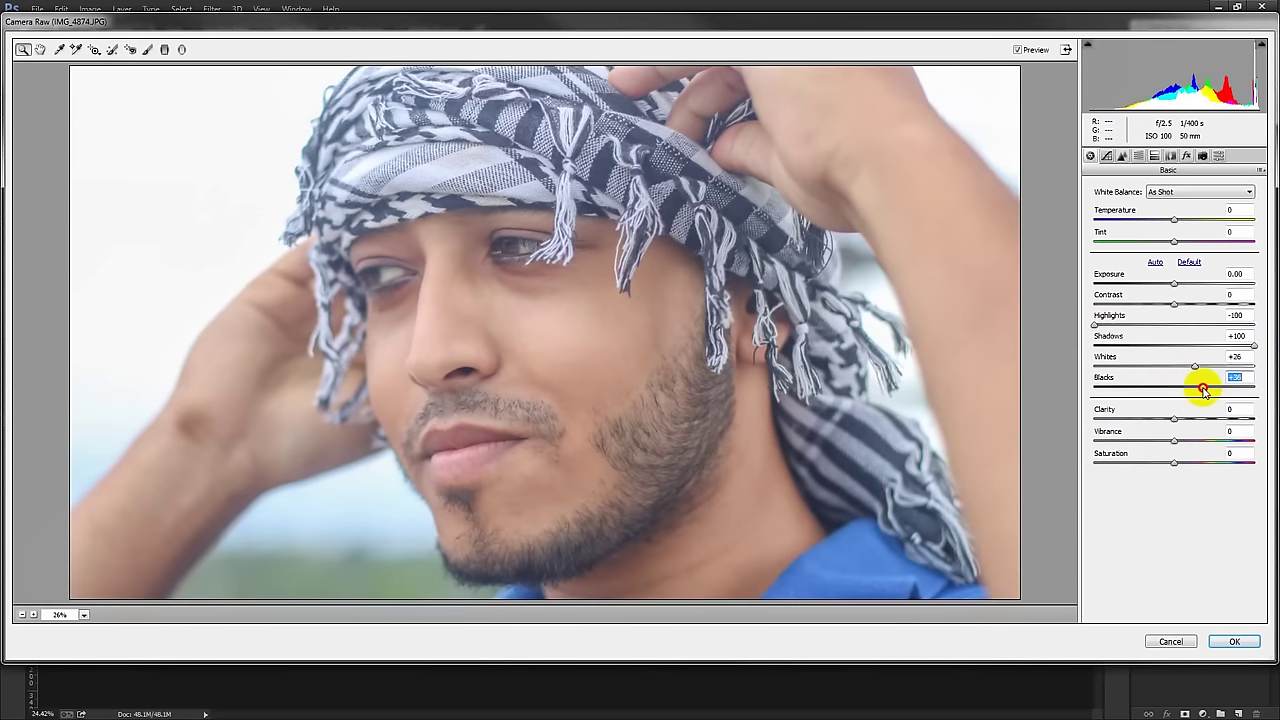
{"action": "mouse_move", "coordinate": [1177, 442]}
{"action": "left_mouse_down"}
{"action": "mouse_move", "coordinate": [1163, 444]}
{"action": "mouse_move", "coordinate": [1177, 442]}
{"action": "left_mouse_up"}
{"action": "left_click", "coordinate": [1226, 642]}
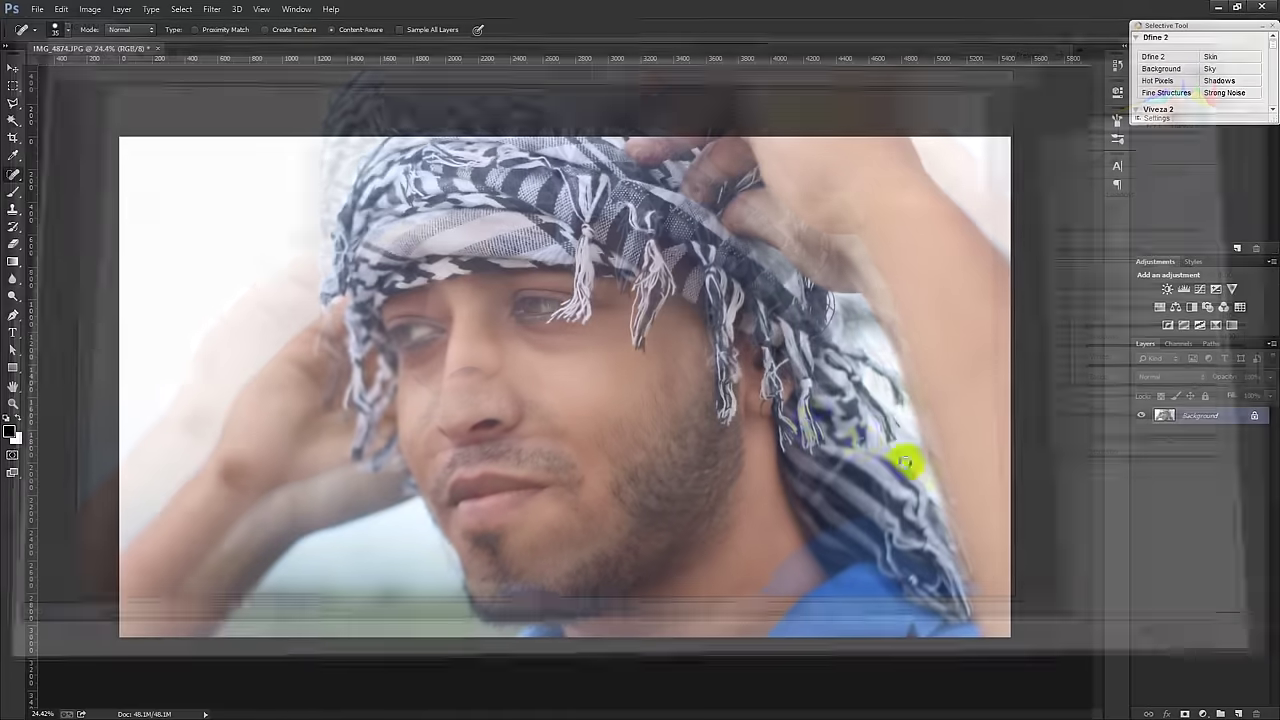
Duplicate the Background layer into a Background copy.
{"action": "left_click", "coordinate": [13, 67]}
{"action": "right_click", "coordinate": [1206, 416]}
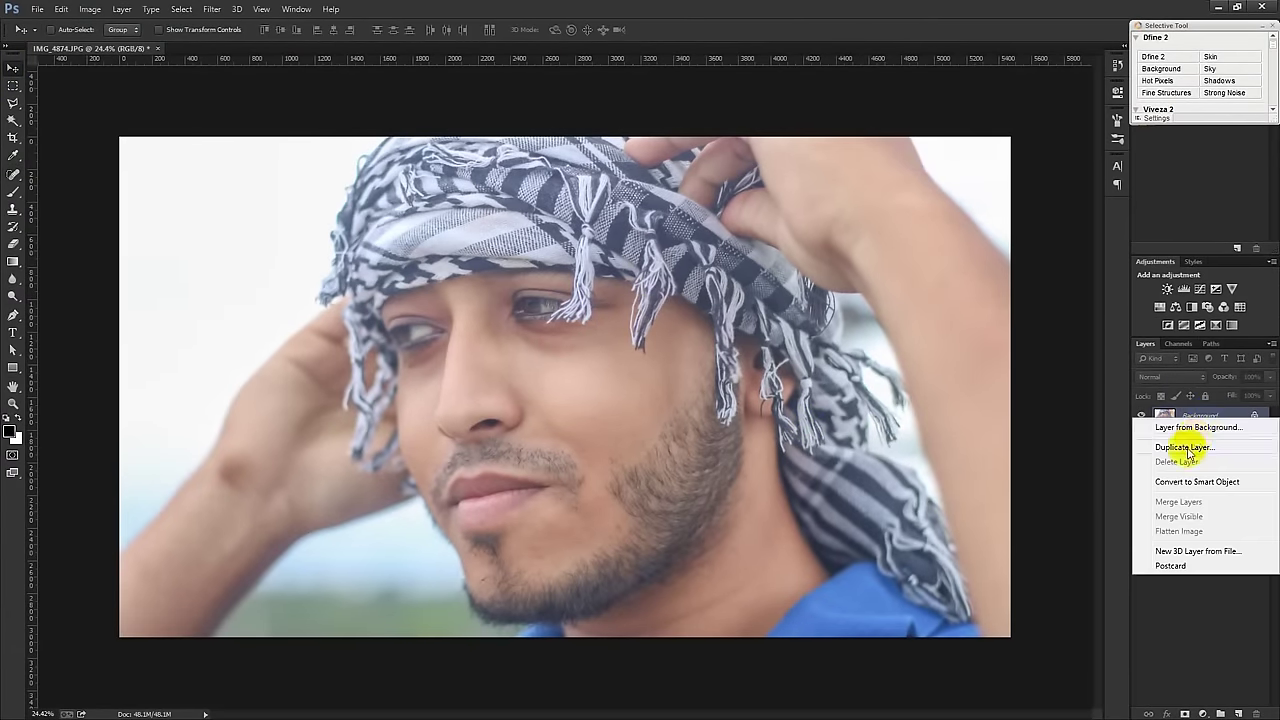
{"action": "left_click", "coordinate": [1185, 452]}
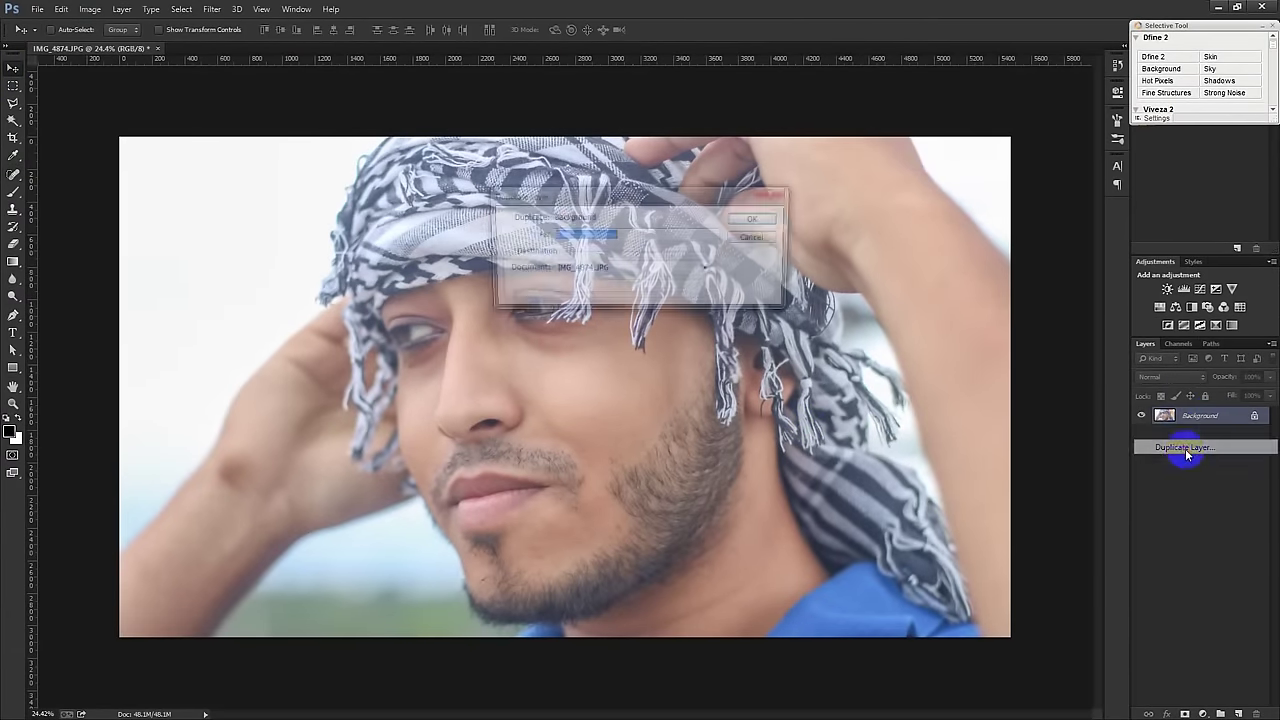
{"action": "left_click", "coordinate": [762, 218]}
Invert the Background copy and set its blend mode to Linear Light.
{"action": "left_click", "coordinate": [88, 12]}
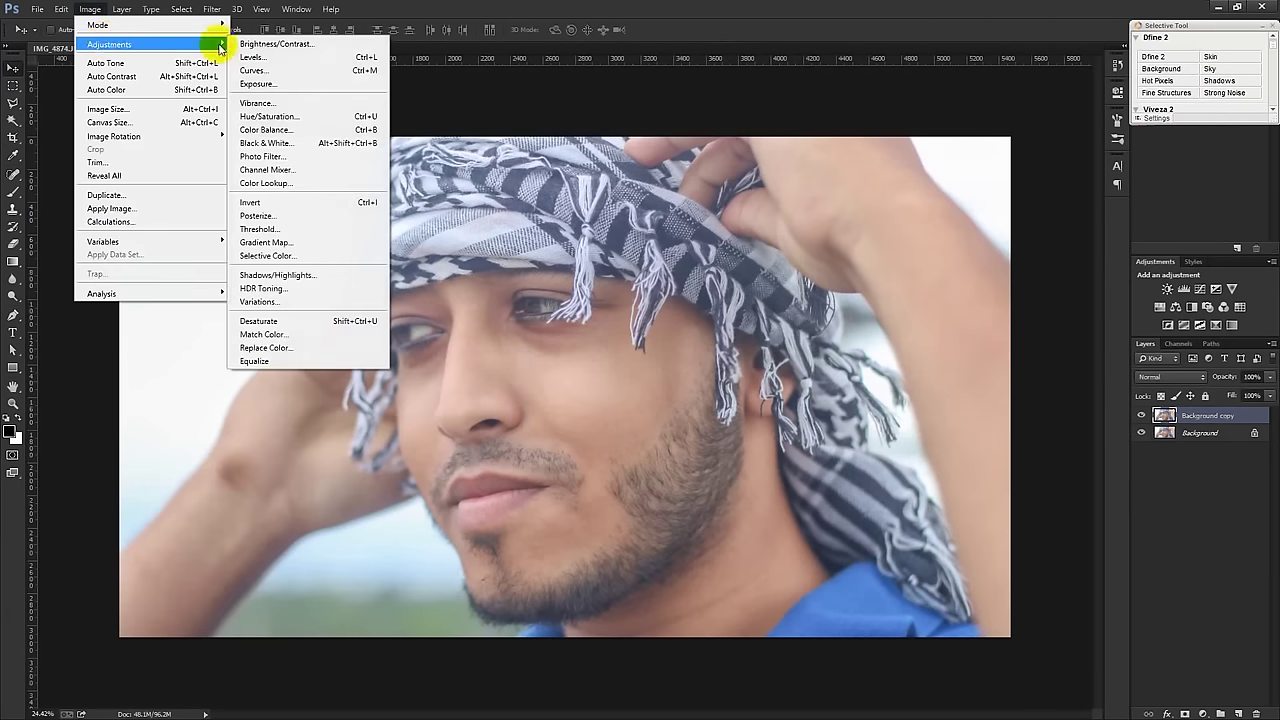
{"action": "left_click", "coordinate": [263, 202]}
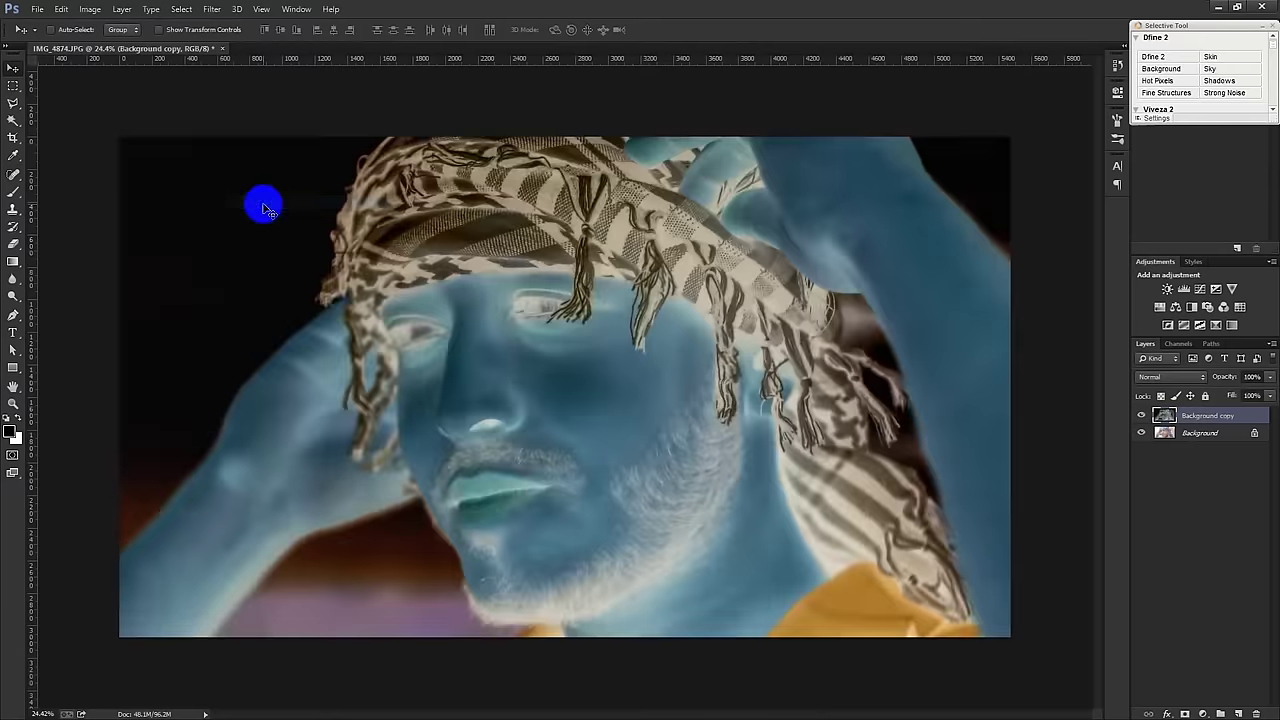
{"action": "left_click", "coordinate": [1172, 377]}
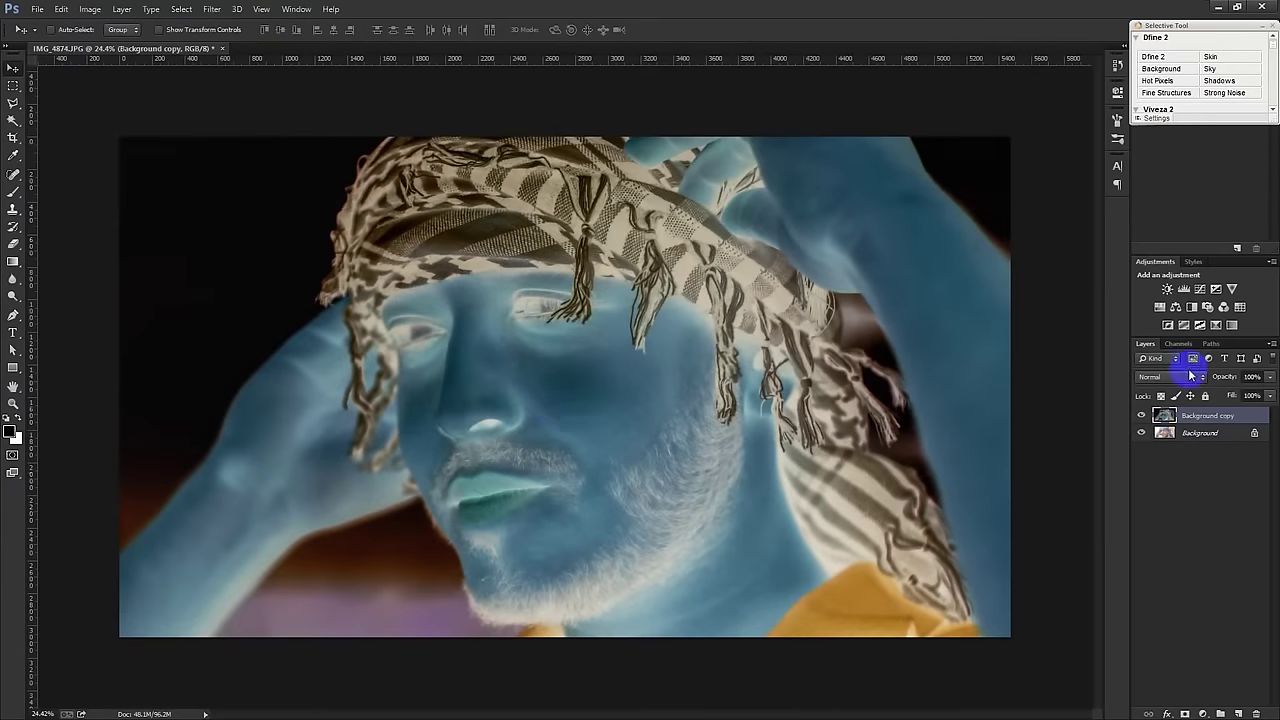
{"action": "left_click", "coordinate": [1152, 238]}
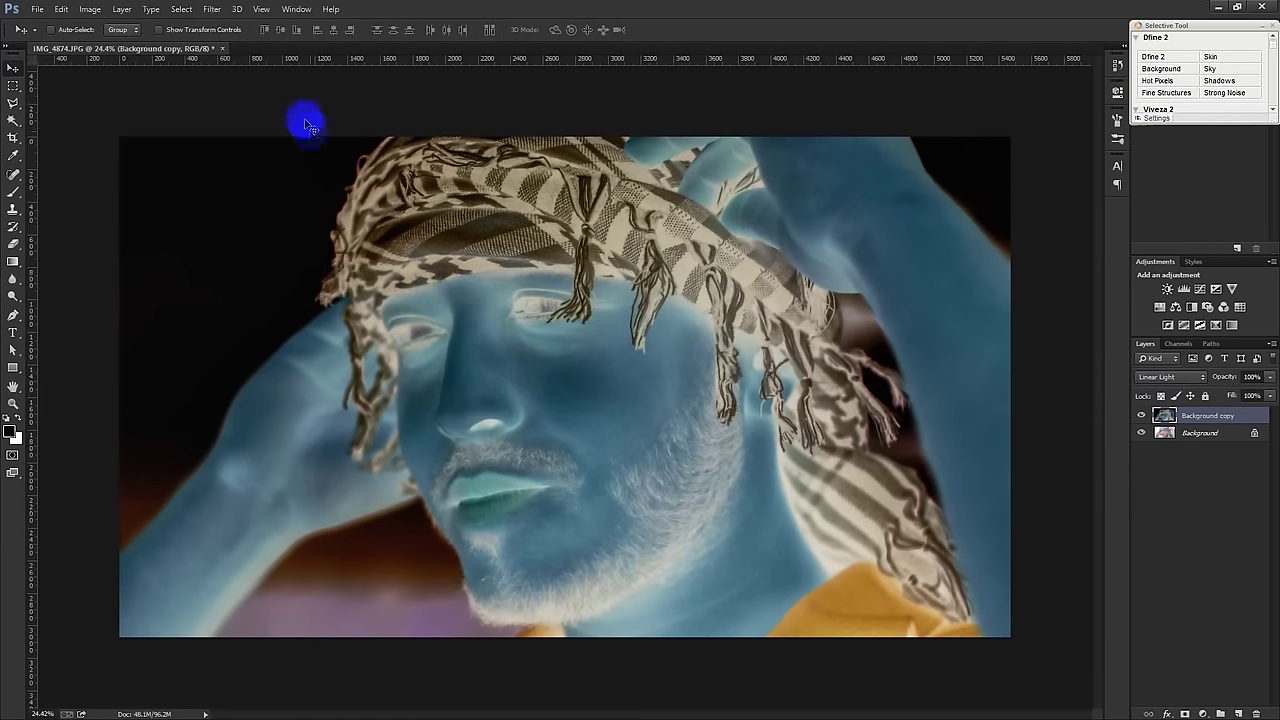
{"action": "left_click", "coordinate": [212, 12]}
{"action": "mouse_move", "coordinate": [218, 163]}
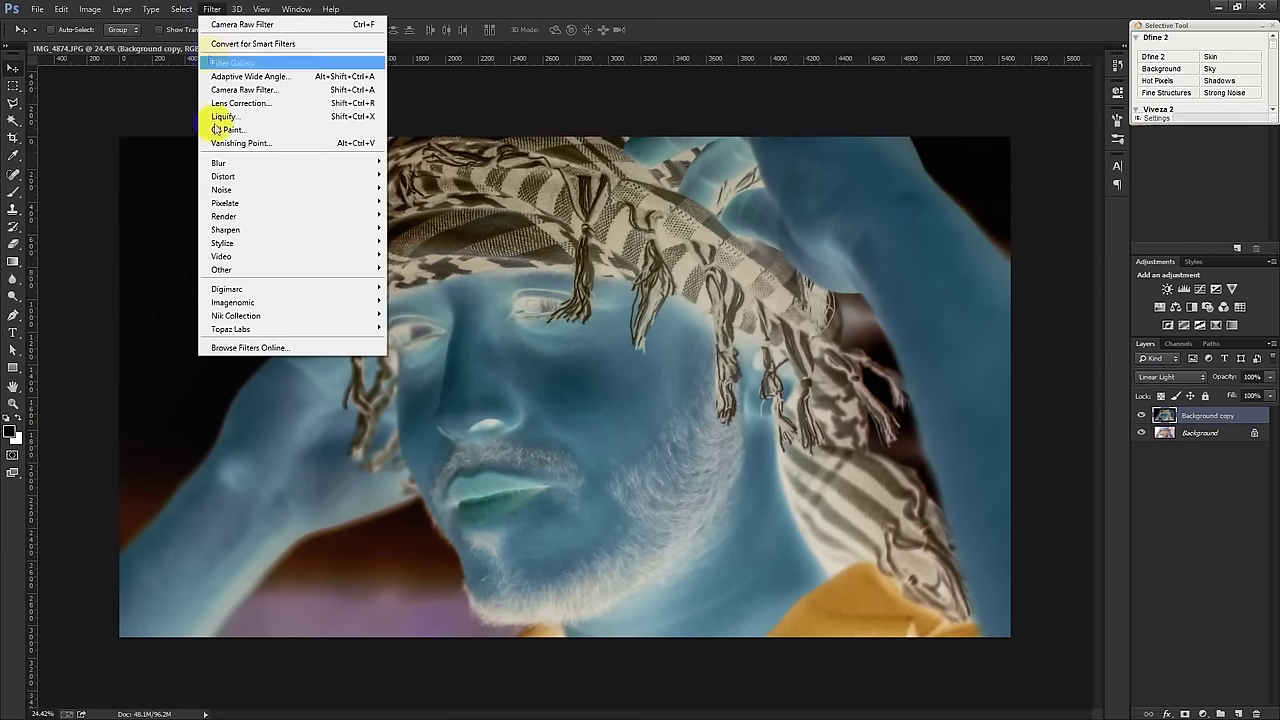
Apply a Gaussian Blur with a 7-pixel radius to the Background copy.
{"action": "left_click", "coordinate": [445, 260]}
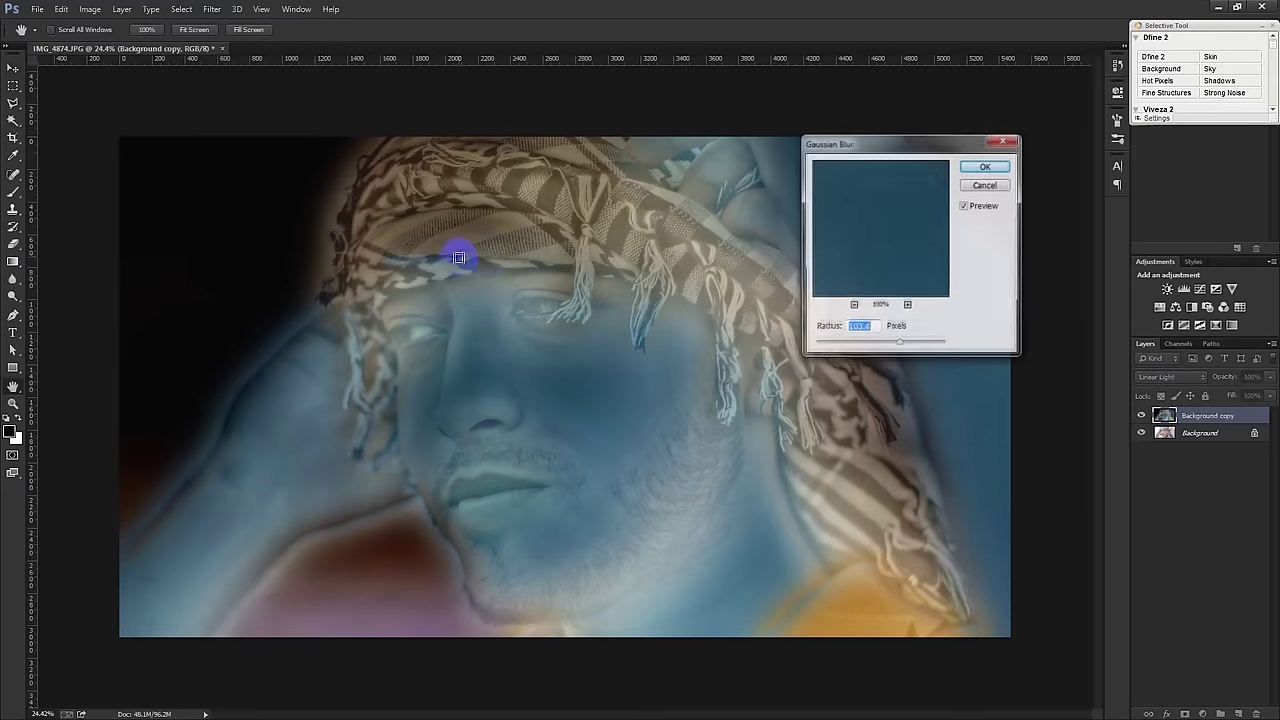
{"action": "left_click_drag", "start_coordinate": [848, 345], "coordinate": [846, 345]}
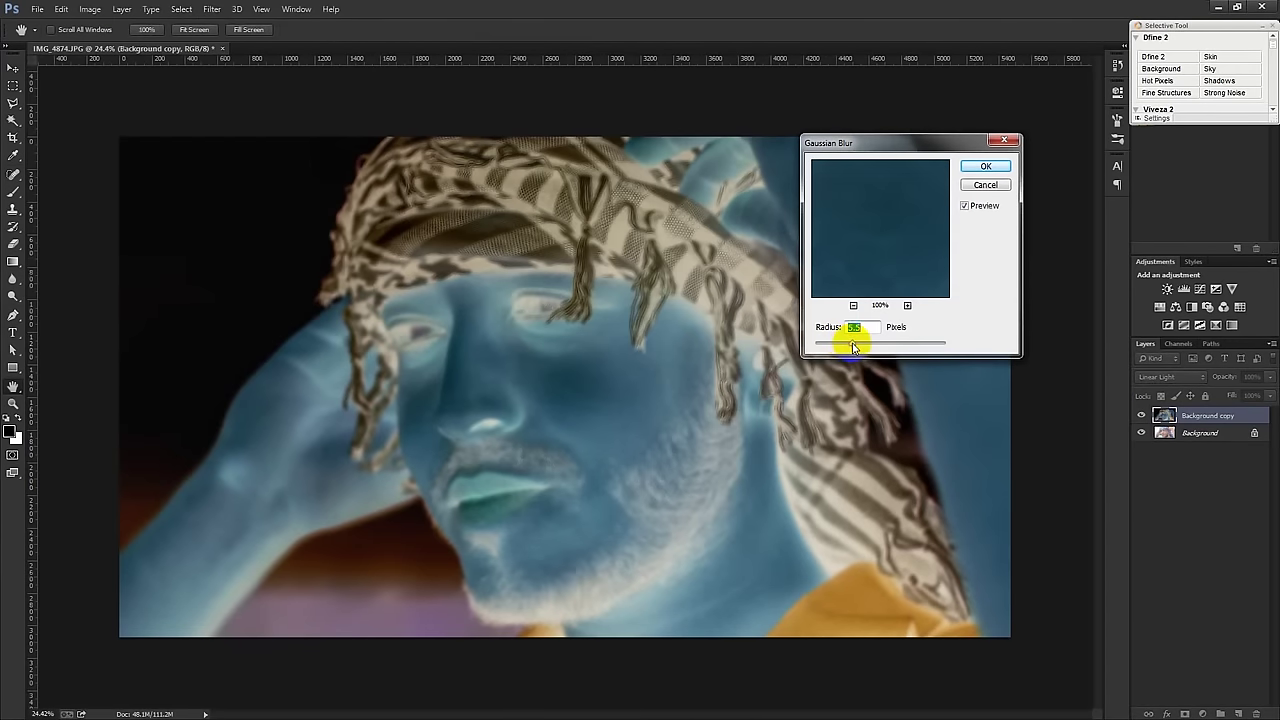
{"action": "left_click_drag", "start_coordinate": [852, 343], "coordinate": [857, 342]}
{"action": "left_click", "coordinate": [983, 169]}
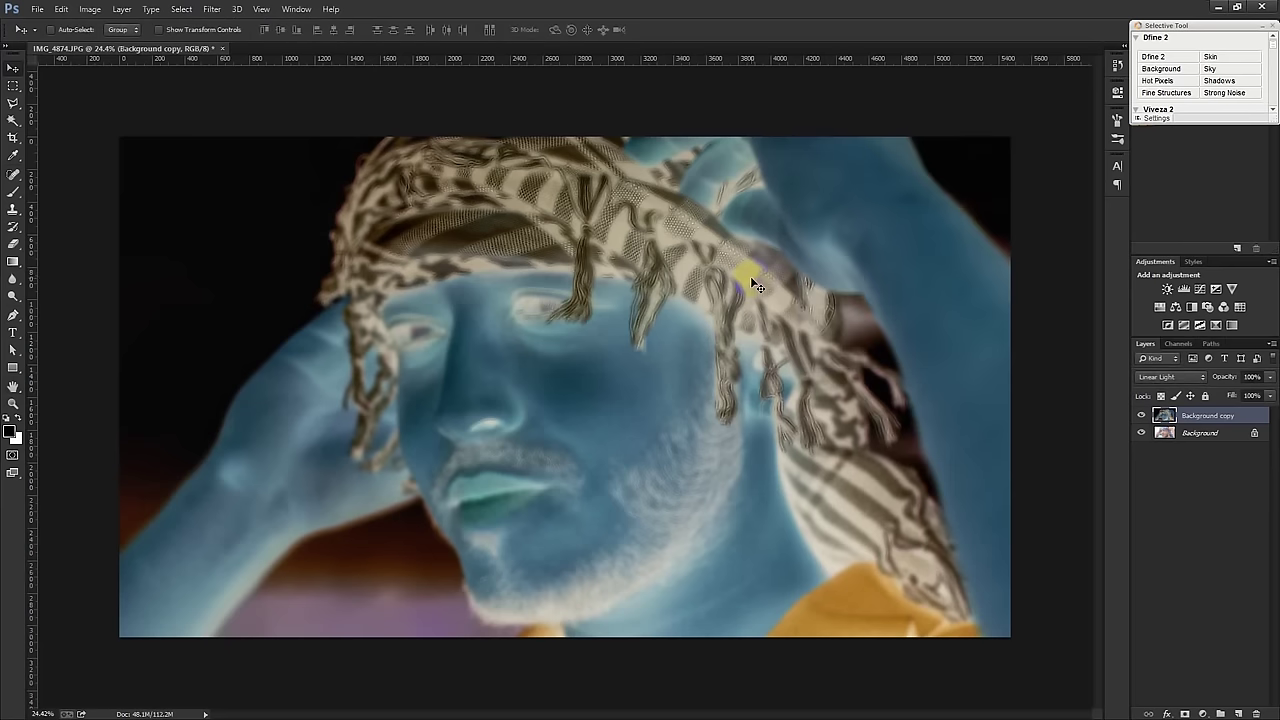
Apply a High Pass filter with a 7-pixel radius to the copy.
{"action": "left_click", "coordinate": [214, 9]}
{"action": "mouse_move", "coordinate": [221, 270]}
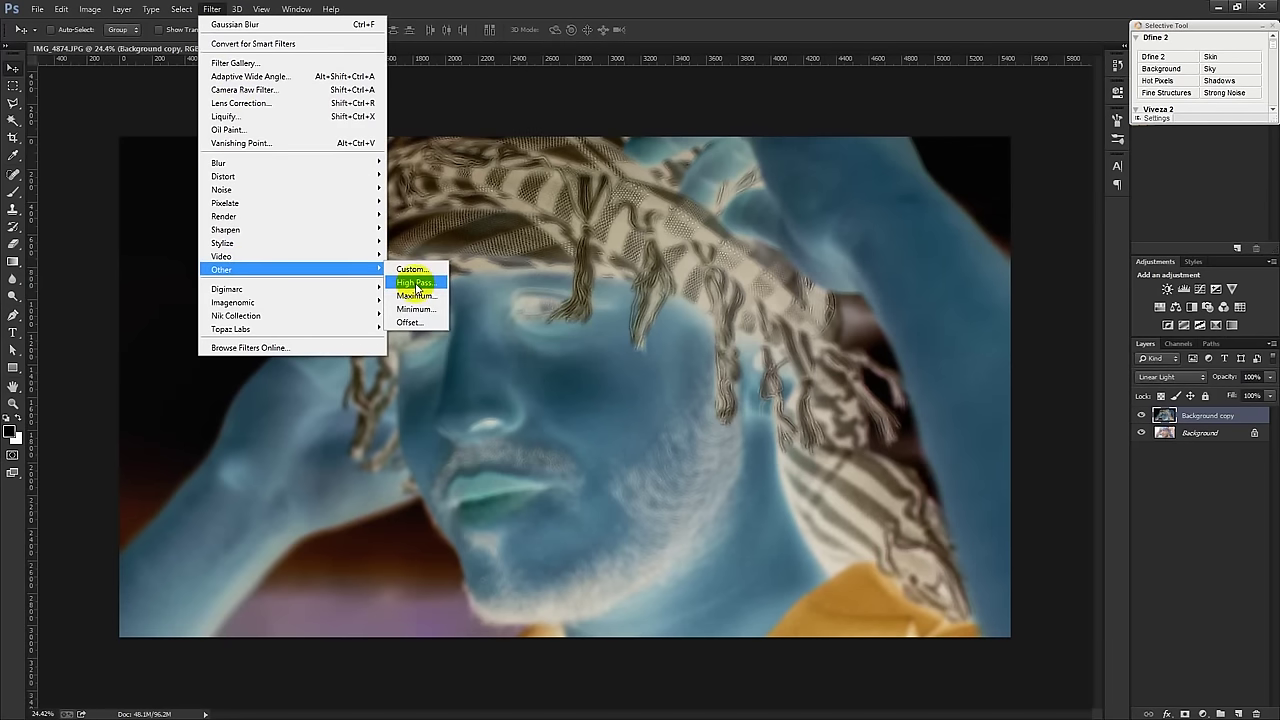
{"action": "left_click", "coordinate": [414, 283]}
{"action": "left_click_drag", "start_coordinate": [590, 166], "coordinate": [798, 167]}
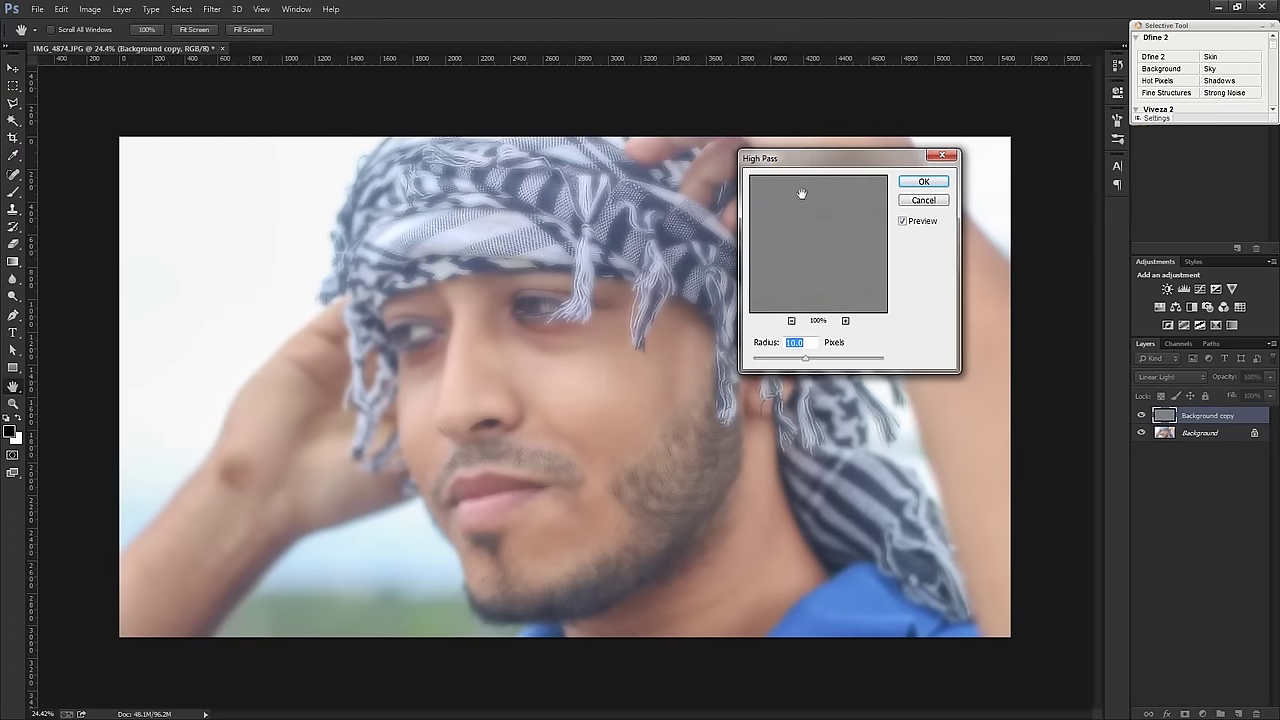
{"action": "left_click", "coordinate": [803, 362]}
{"action": "left_click_drag", "start_coordinate": [803, 362], "coordinate": [795, 363]}
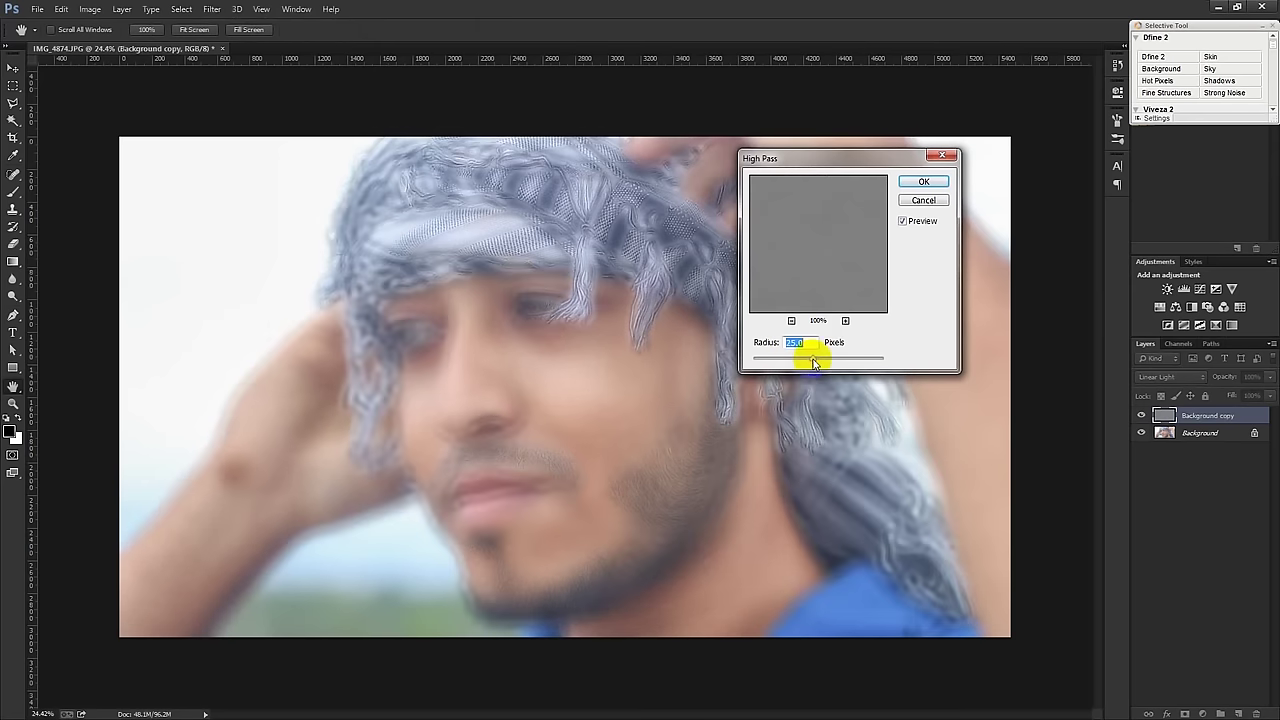
{"action": "left_click_drag", "start_coordinate": [793, 362], "coordinate": [787, 362]}
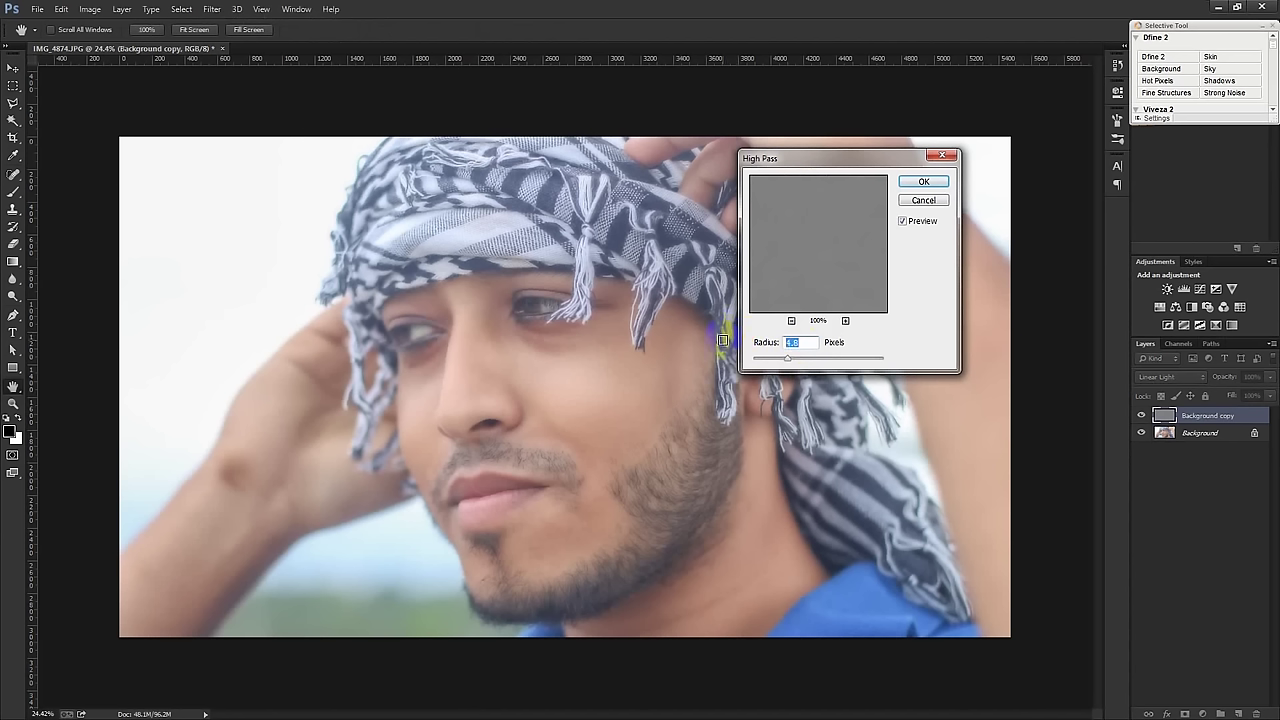
{"action": "type", "text": "7"}
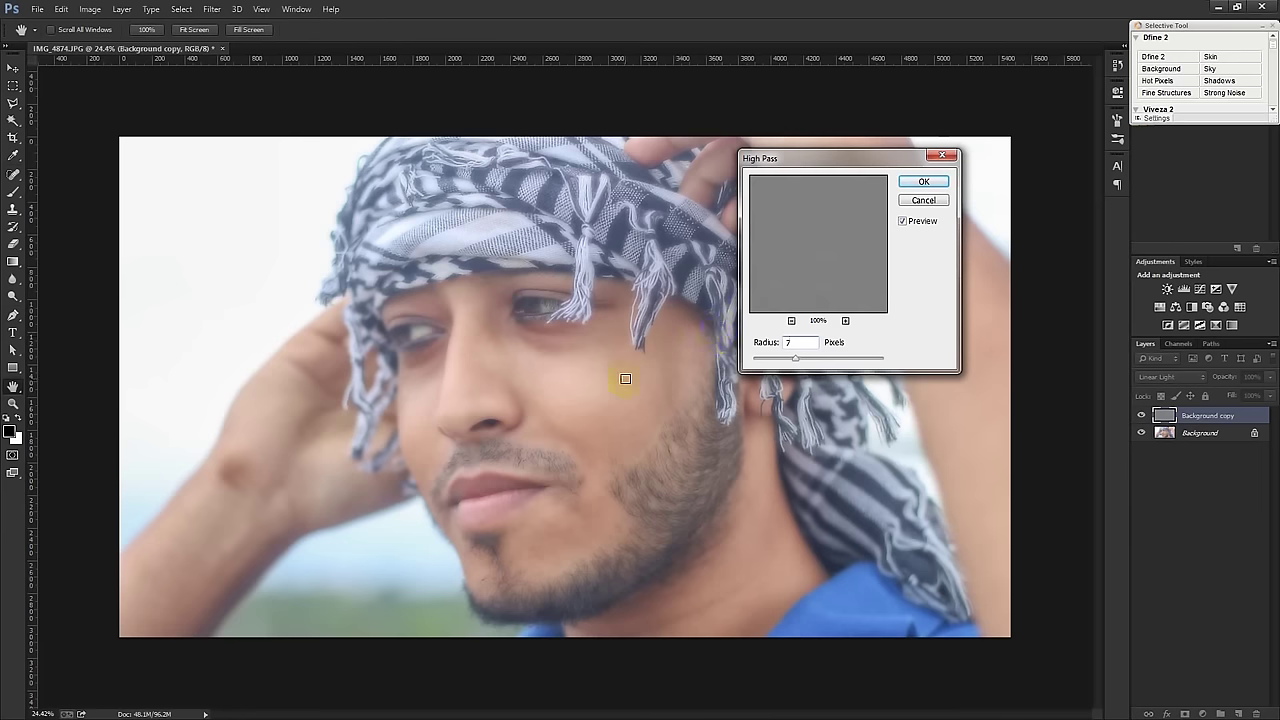
{"action": "left_click", "coordinate": [923, 181]}
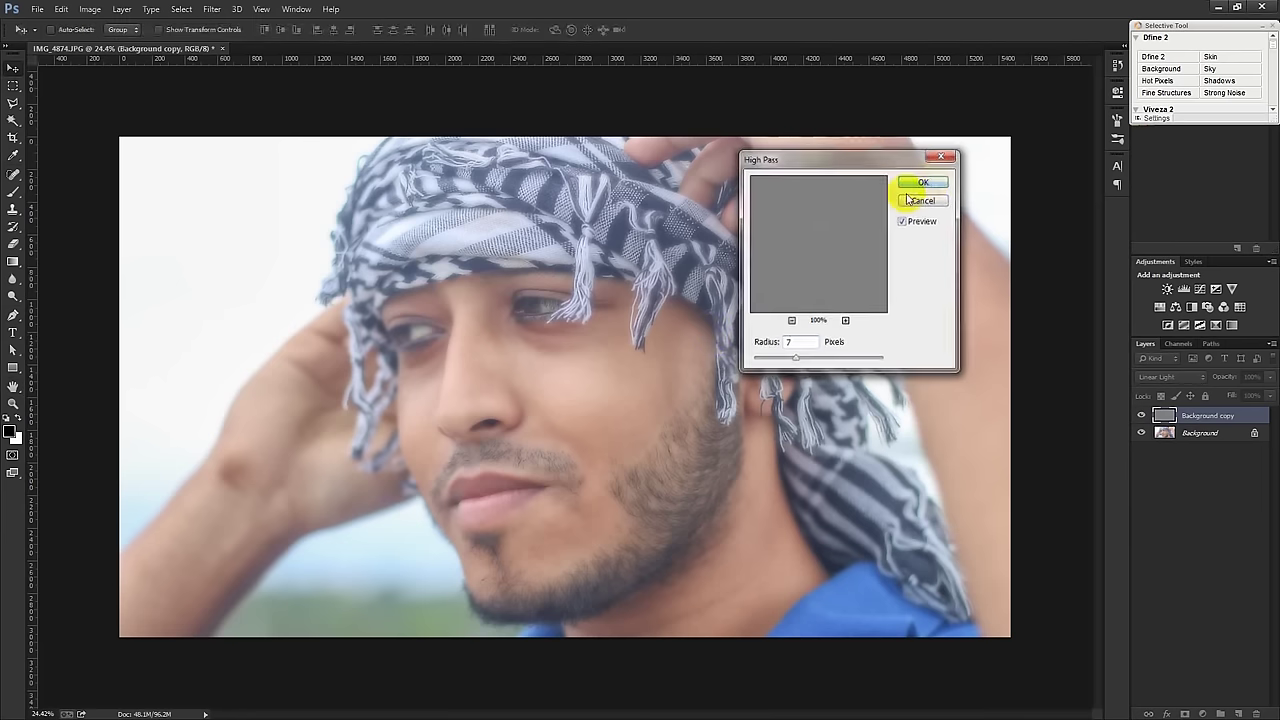
Add a layer mask to the copy, invert it to black, and choose the Brush tool.
{"action": "left_click", "coordinate": [1185, 713]}
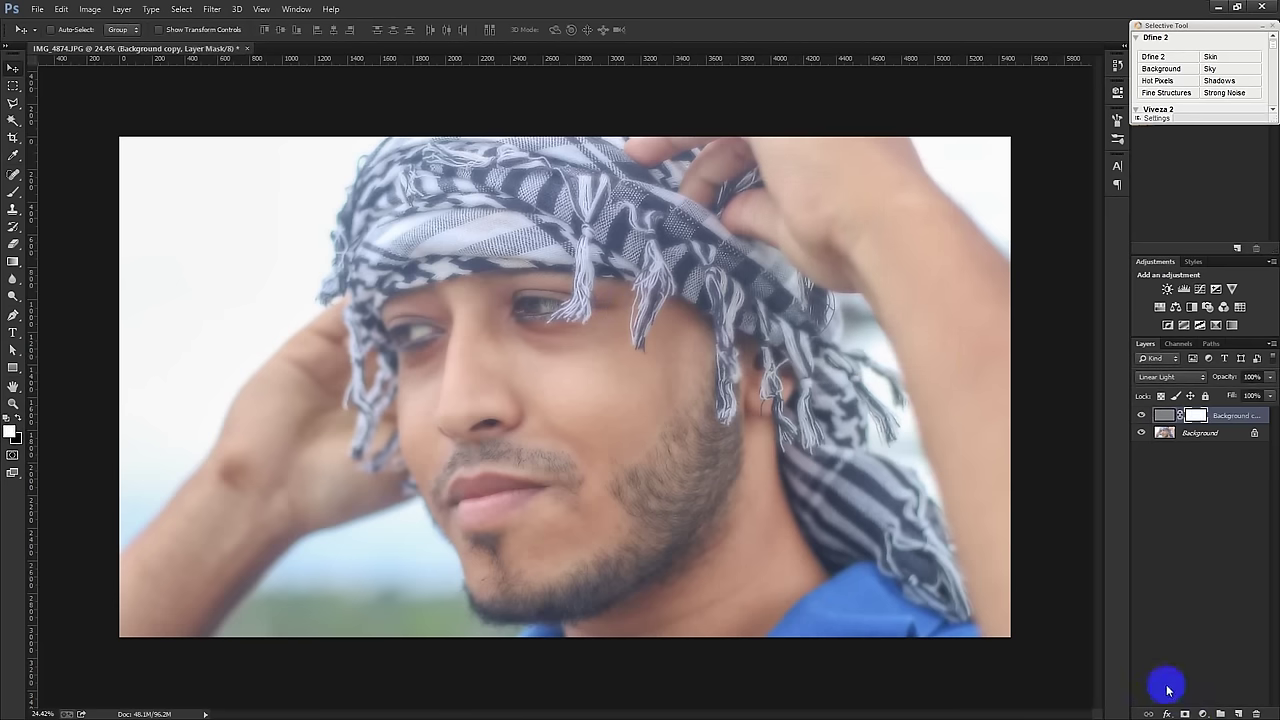
{"action": "key", "text": "ctrl+i"}
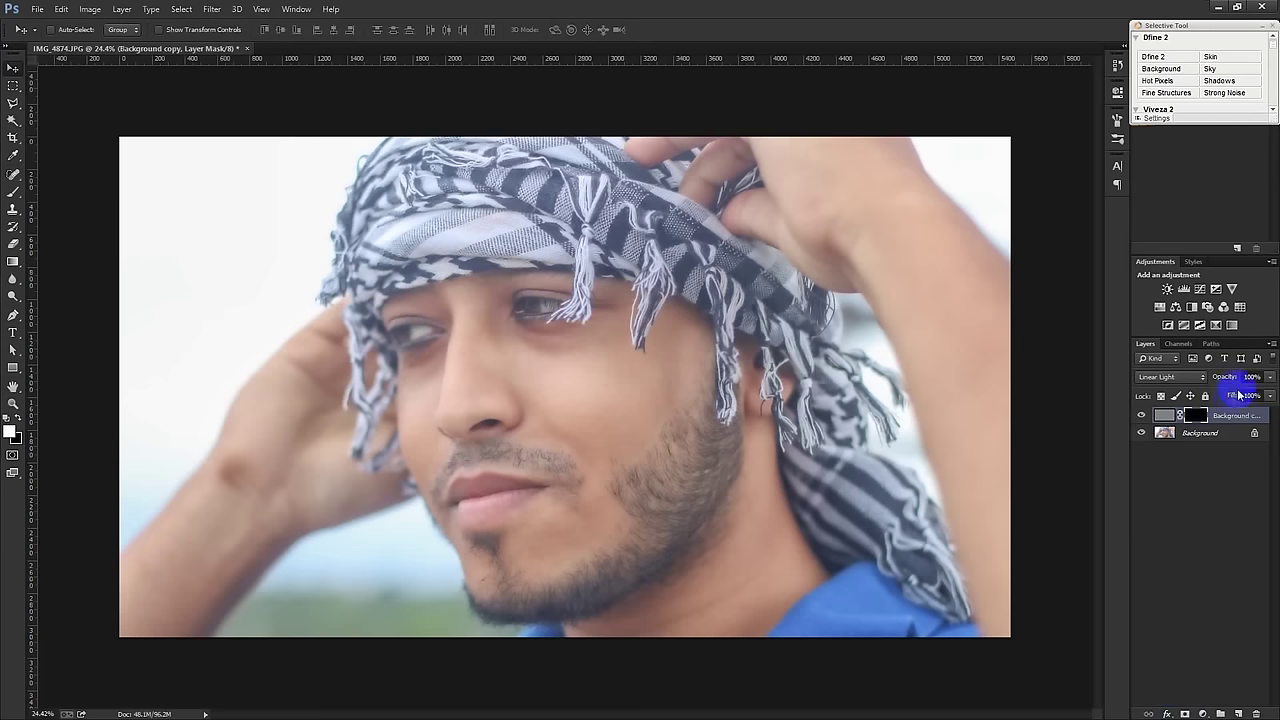
{"action": "right_click", "coordinate": [10, 195]}
{"action": "left_click", "coordinate": [90, 188]}
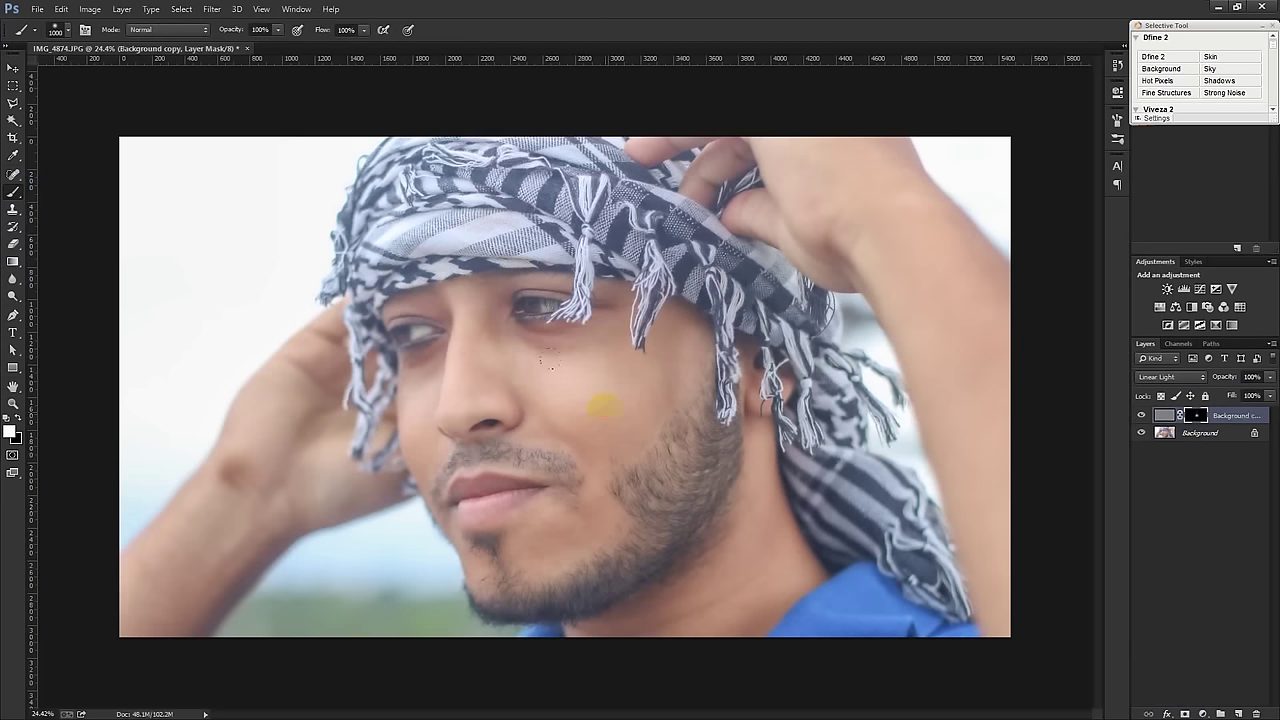
{"action": "scroll", "coordinate": [541, 481], "scroll_direction": "up", "scroll_amount": 5}
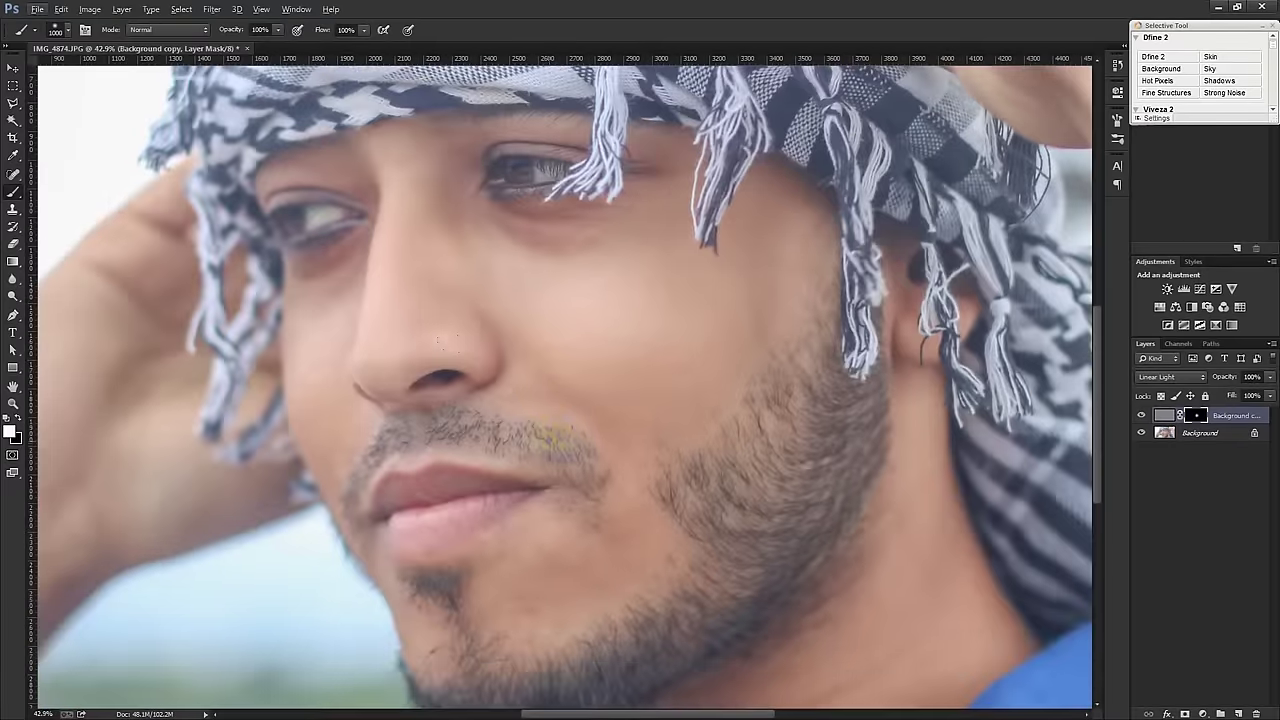
Paint the smoothing back onto the cheeks, beside the nose, under the eye and chin.
{"action": "left_click", "coordinate": [603, 390]}
{"action": "mouse_move", "coordinate": [510, 303]}
{"action": "left_mouse_down"}
{"action": "mouse_move", "coordinate": [368, 325]}
{"action": "mouse_move", "coordinate": [400, 155]}
{"action": "left_mouse_up"}
{"action": "left_click_drag", "start_coordinate": [518, 250], "coordinate": [562, 241]}
{"action": "mouse_move", "coordinate": [645, 237]}
{"action": "left_mouse_down"}
{"action": "mouse_move", "coordinate": [608, 294]}
{"action": "mouse_move", "coordinate": [706, 286]}
{"action": "left_mouse_up"}
{"action": "scroll", "coordinate": [863, 320], "scroll_direction": "down", "scroll_amount": 4}
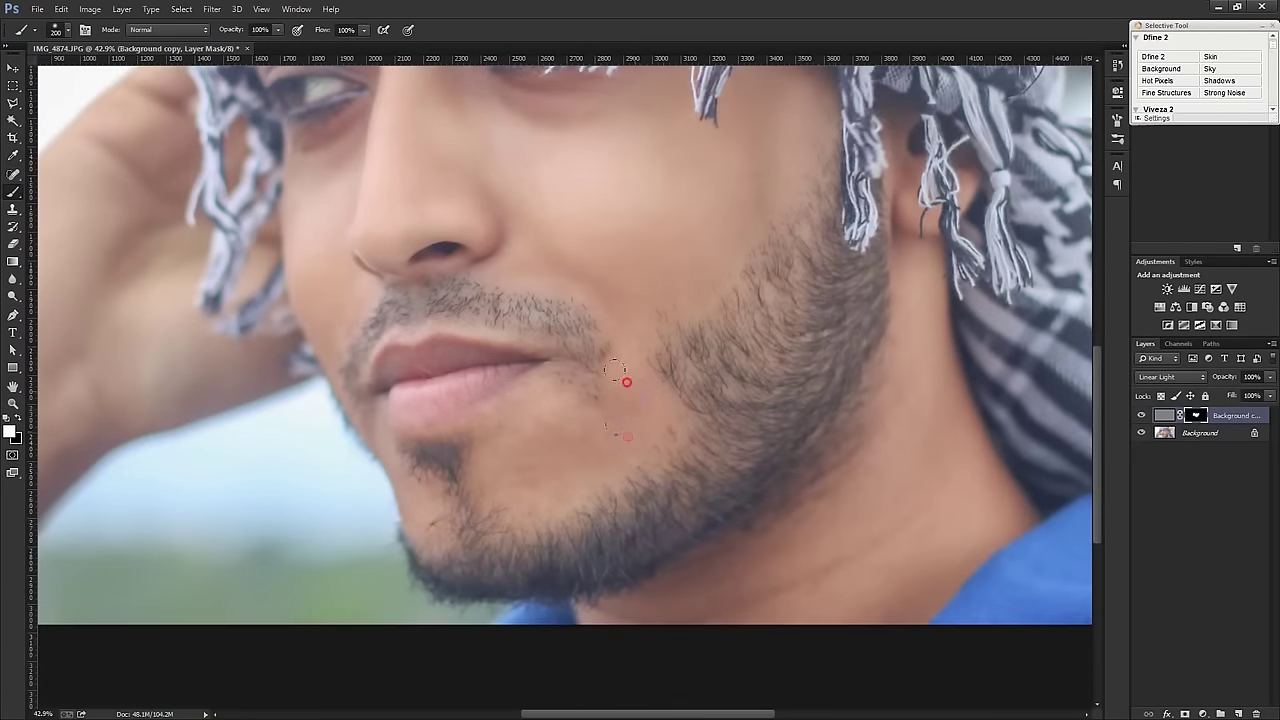
{"action": "mouse_move", "coordinate": [528, 463]}
{"action": "left_mouse_down"}
{"action": "mouse_move", "coordinate": [504, 464]}
{"action": "mouse_move", "coordinate": [556, 418]}
{"action": "mouse_move", "coordinate": [566, 468]}
{"action": "left_mouse_up"}
{"action": "scroll", "coordinate": [510, 461], "scroll_direction": "up", "scroll_amount": 2}
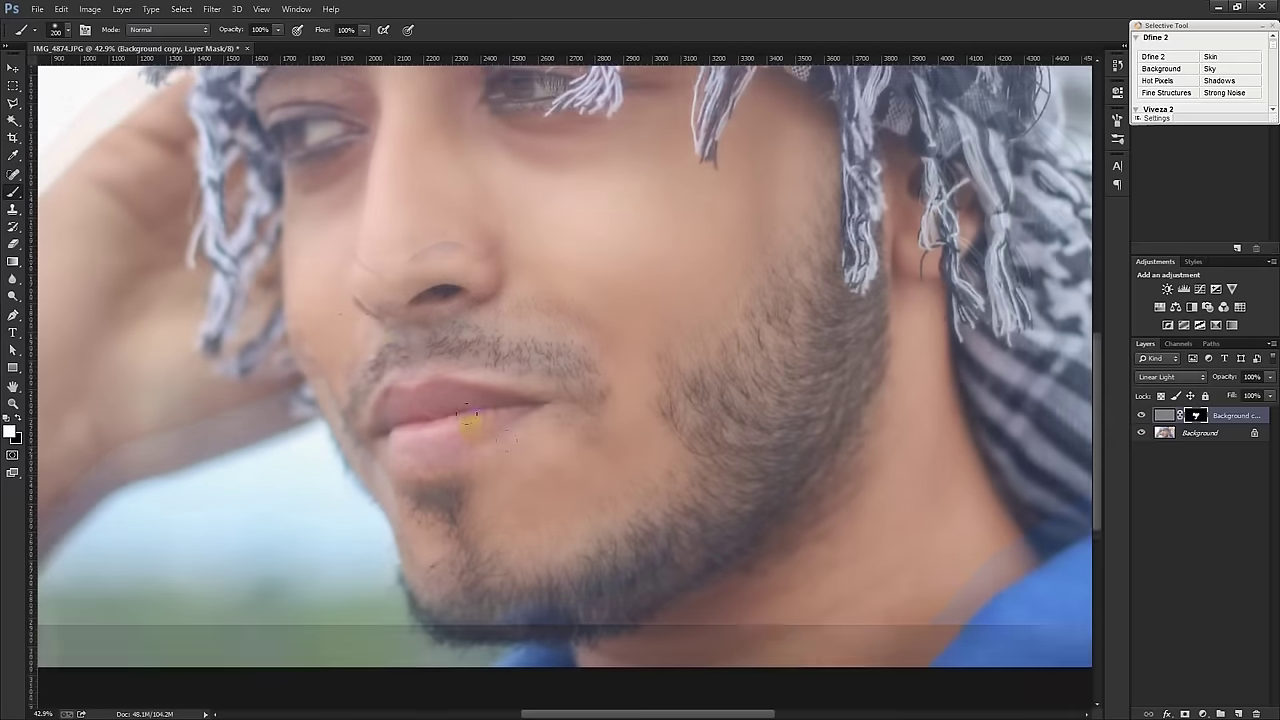
{"action": "mouse_move", "coordinate": [337, 349]}
{"action": "left_mouse_down"}
{"action": "mouse_move", "coordinate": [342, 217]}
{"action": "mouse_move", "coordinate": [316, 350]}
{"action": "left_mouse_up"}
{"action": "left_click_drag", "start_coordinate": [386, 286], "coordinate": [521, 302]}
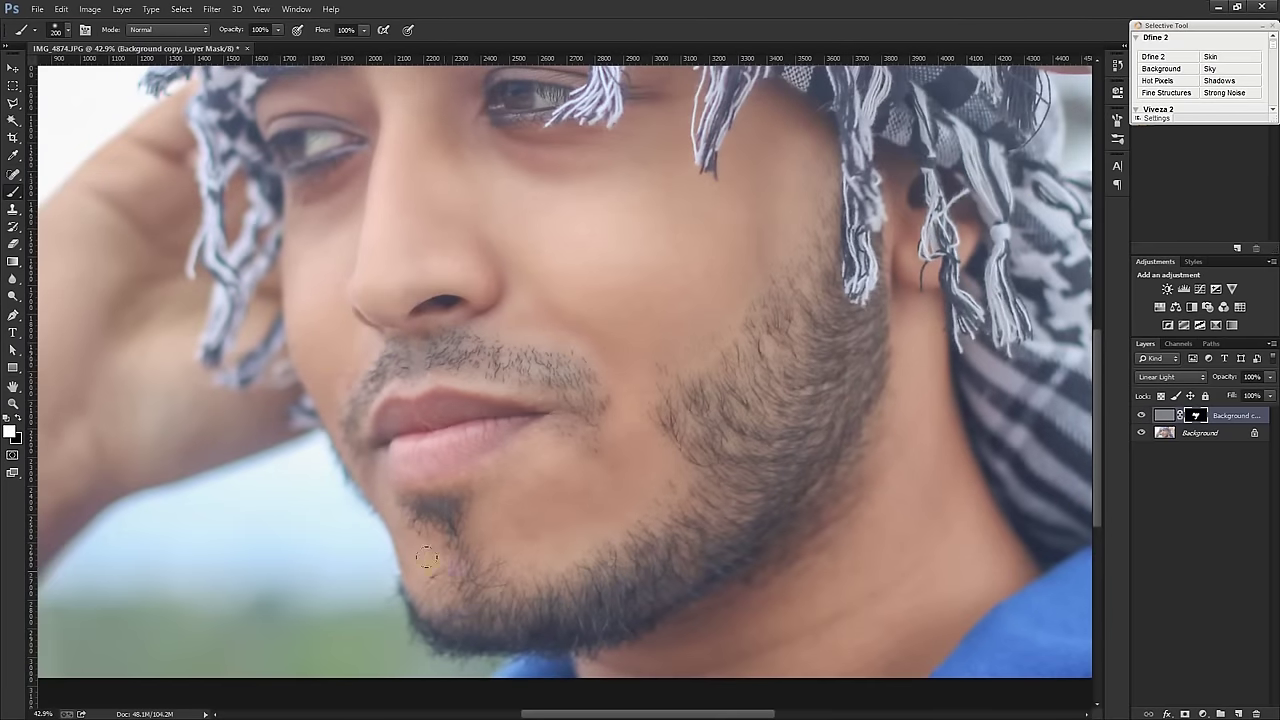
Paint smoothing over the chin, jawline, mustache, lower lip and up to the hairline.
{"action": "left_click_drag", "start_coordinate": [426, 558], "coordinate": [391, 529]}
{"action": "left_click_drag", "start_coordinate": [670, 648], "coordinate": [864, 657]}
{"action": "mouse_move", "coordinate": [537, 413]}
{"action": "left_mouse_down"}
{"action": "mouse_move", "coordinate": [466, 374]}
{"action": "mouse_move", "coordinate": [383, 388]}
{"action": "left_mouse_up"}
{"action": "left_click_drag", "start_coordinate": [461, 314], "coordinate": [443, 318]}
{"action": "left_click_drag", "start_coordinate": [467, 436], "coordinate": [411, 457]}
{"action": "scroll", "coordinate": [537, 440], "scroll_direction": "up", "scroll_amount": 3}
{"action": "scroll", "coordinate": [540, 440], "scroll_direction": "up", "scroll_amount": 2}
{"action": "left_click_drag", "start_coordinate": [612, 275], "coordinate": [522, 188]}
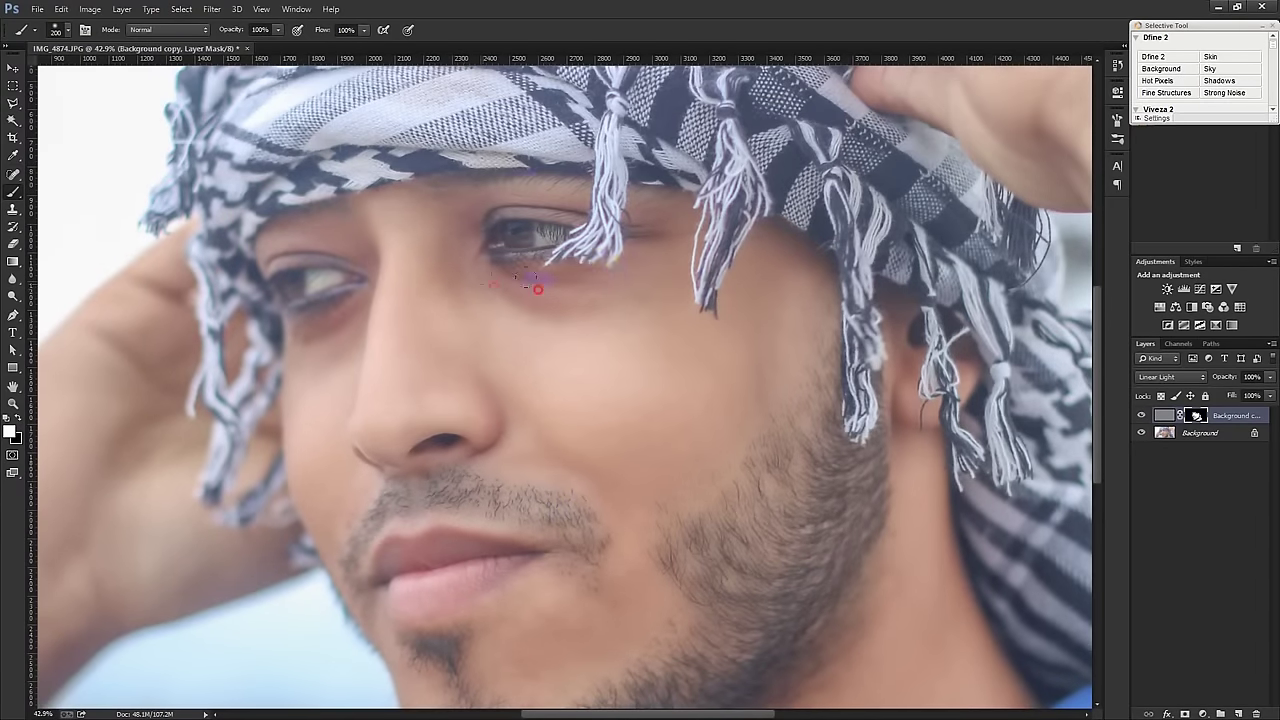
Brush smoothing onto the eye corner and temple beside the tassel, then zoom out to review.
{"action": "left_click", "coordinate": [662, 242]}
{"action": "left_click_drag", "start_coordinate": [700, 286], "coordinate": [706, 206]}
{"action": "scroll", "coordinate": [718, 328], "scroll_direction": "down", "scroll_amount": 2}
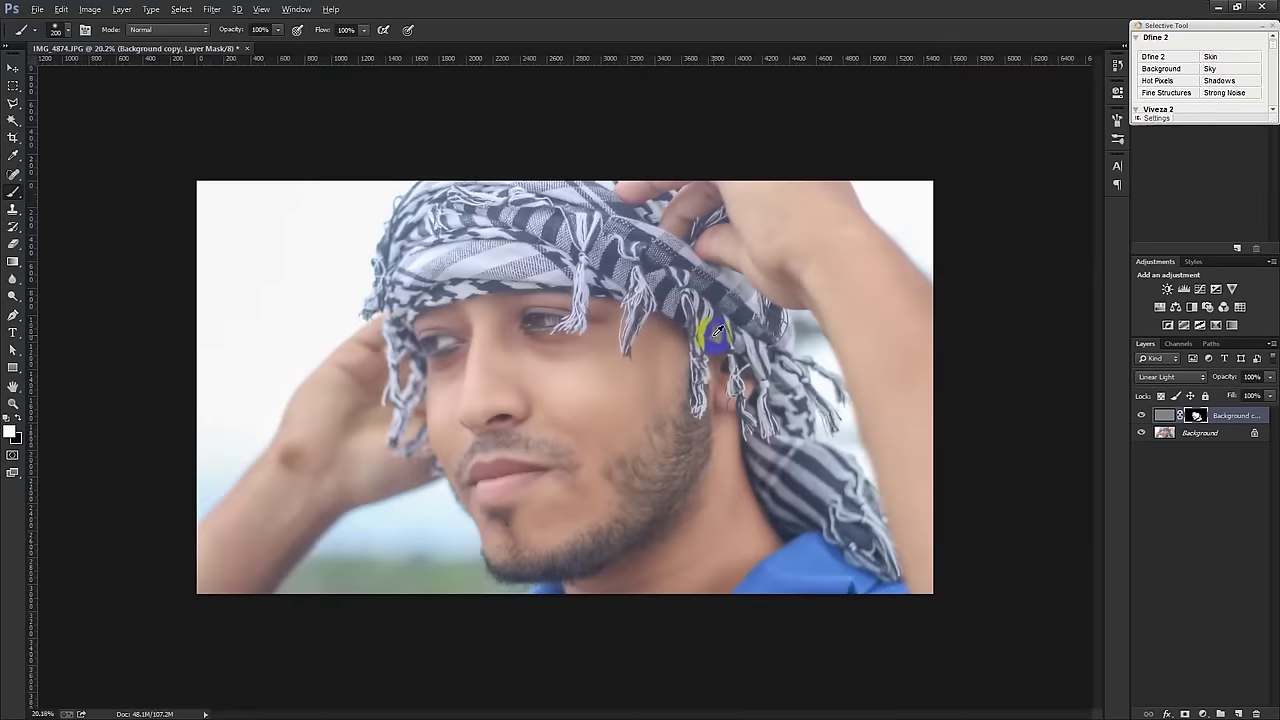
{"action": "scroll", "coordinate": [670, 350], "scroll_direction": "up", "scroll_amount": 1}
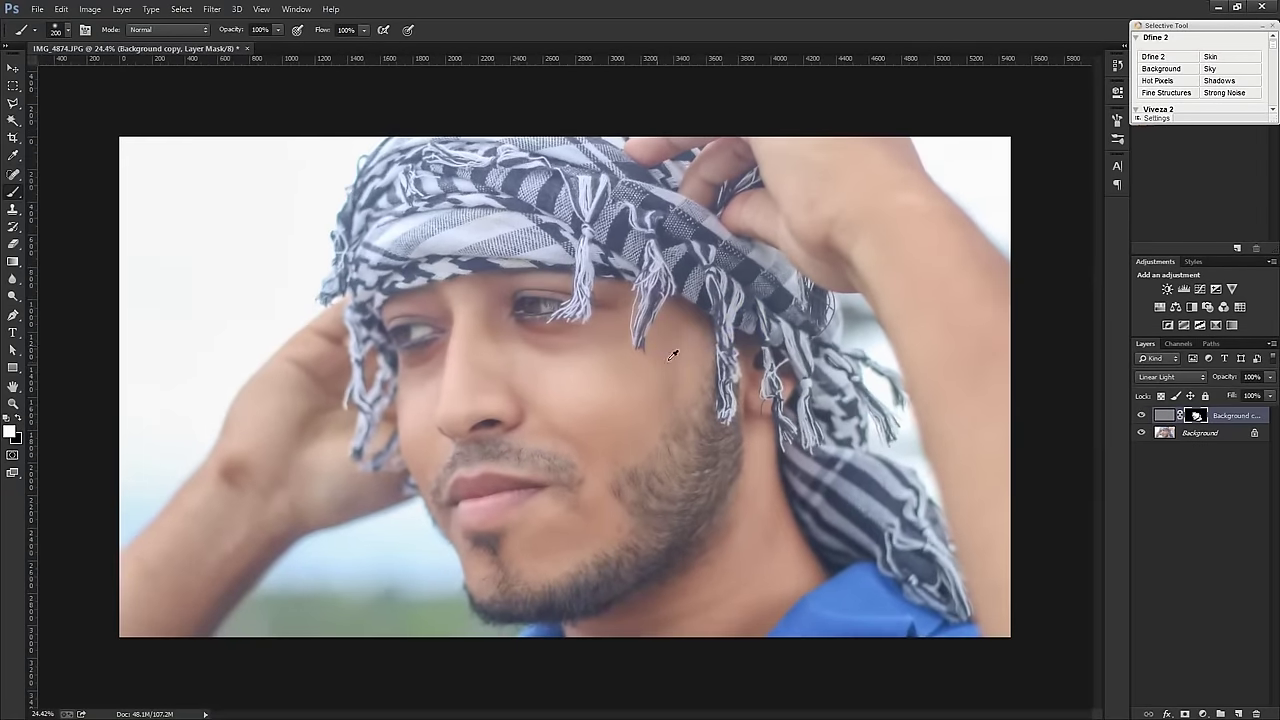
{"action": "left_click", "coordinate": [677, 341]}
{"action": "scroll", "coordinate": [654, 377], "scroll_direction": "up", "scroll_amount": 1}
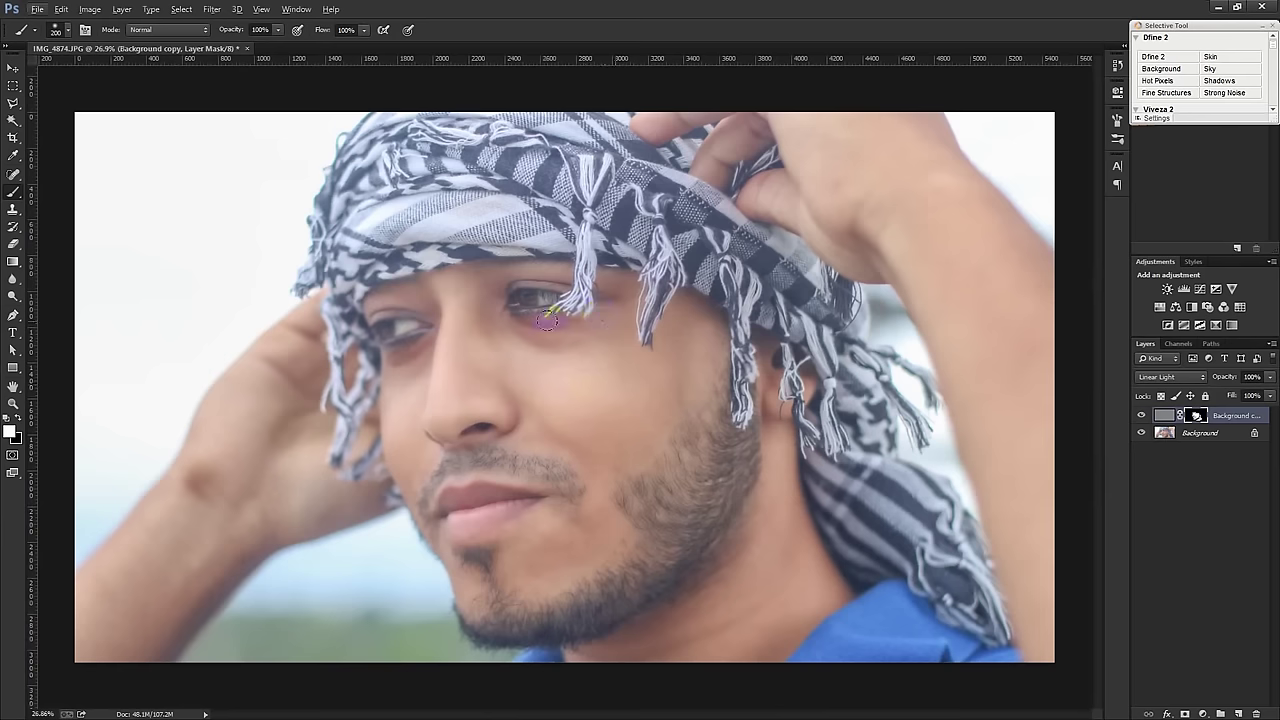
{"action": "left_click", "coordinate": [12, 69]}
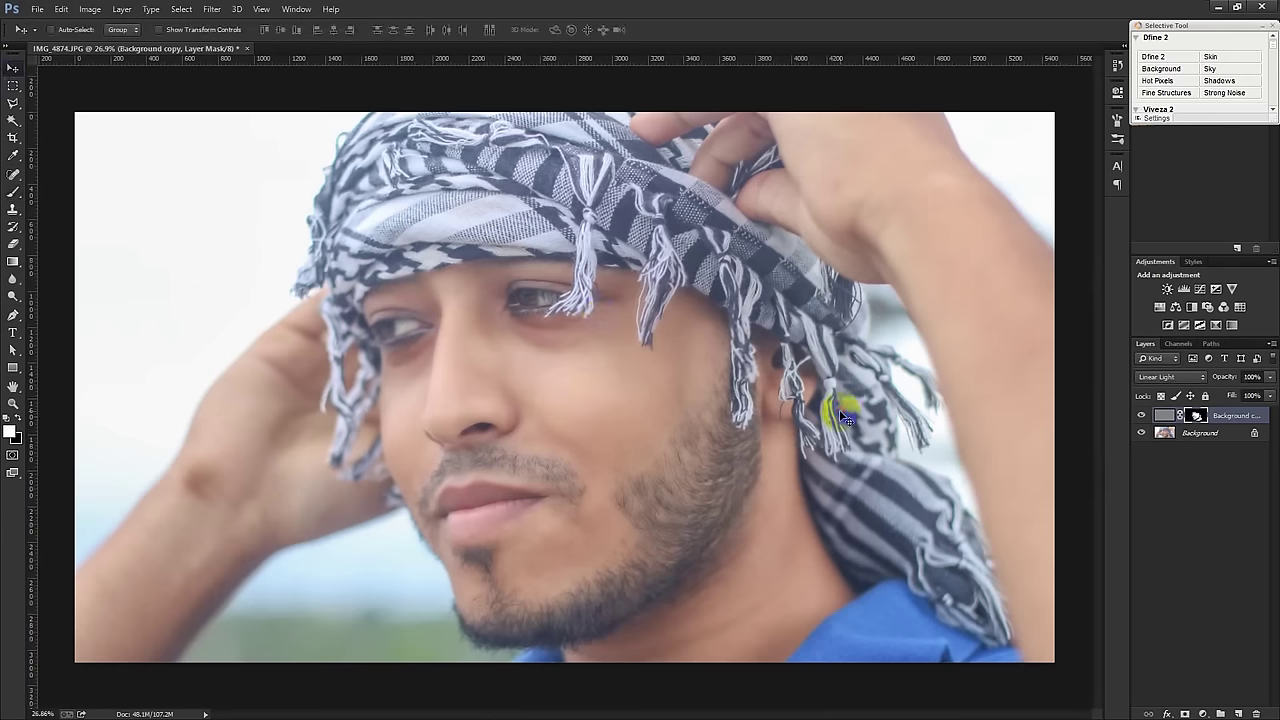
{"action": "scroll", "coordinate": [686, 438], "scroll_direction": "up", "scroll_amount": 1}
{"action": "scroll", "coordinate": [686, 438], "scroll_direction": "down", "scroll_amount": 1}
Add a Color Lookup layer and preview LUTs such as 3Strip, Candlelight, Crisp_Warm and EdgyAmber.
{"action": "left_click", "coordinate": [1202, 713]}
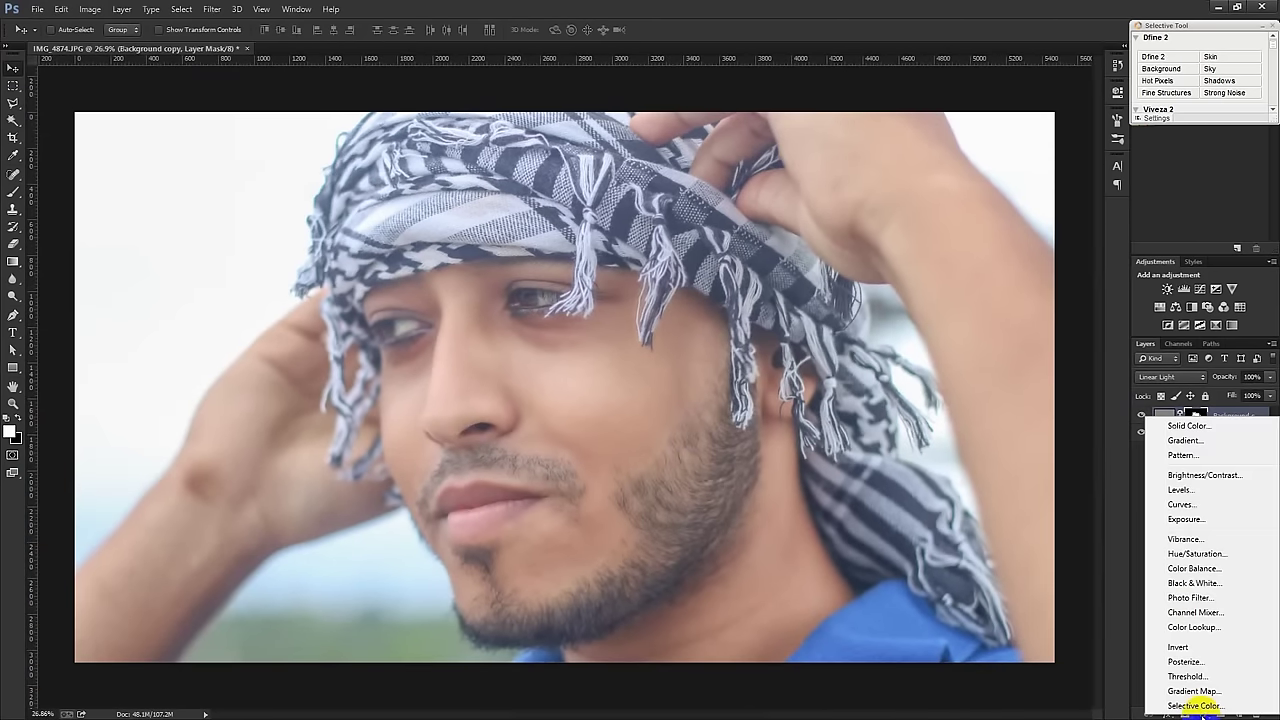
{"action": "left_click", "coordinate": [1192, 627]}
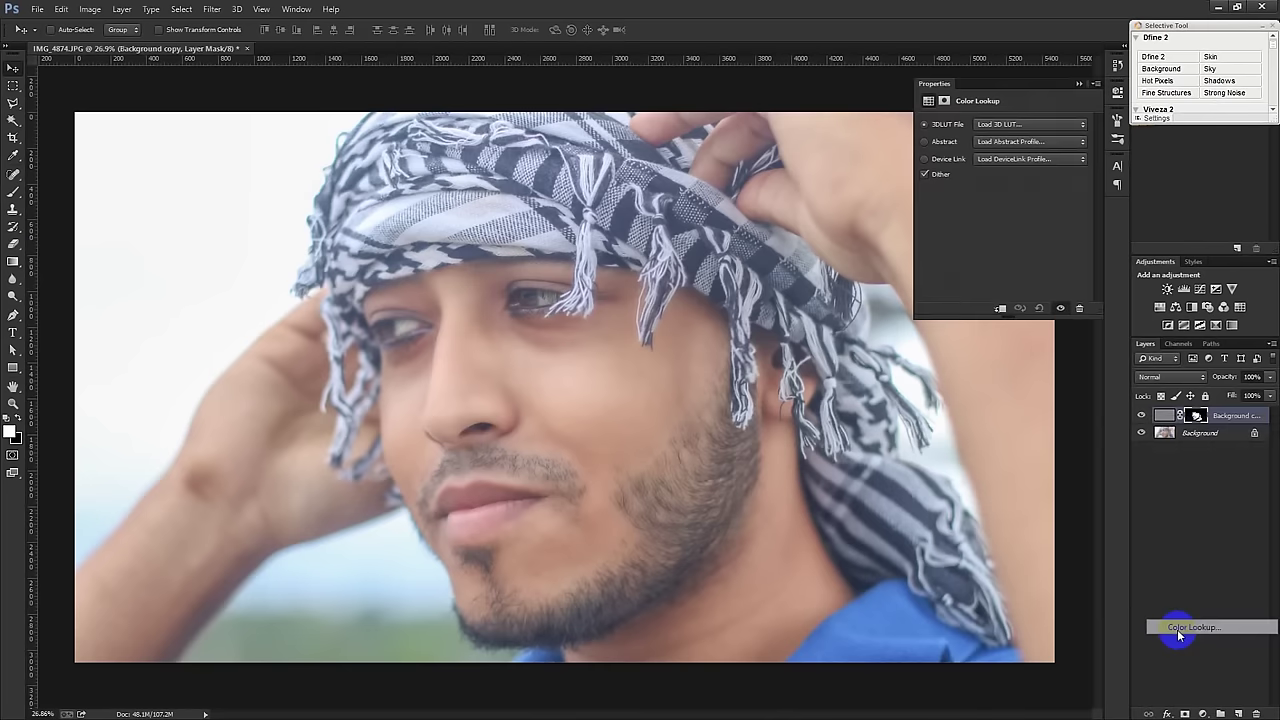
{"action": "left_click", "coordinate": [1010, 133]}
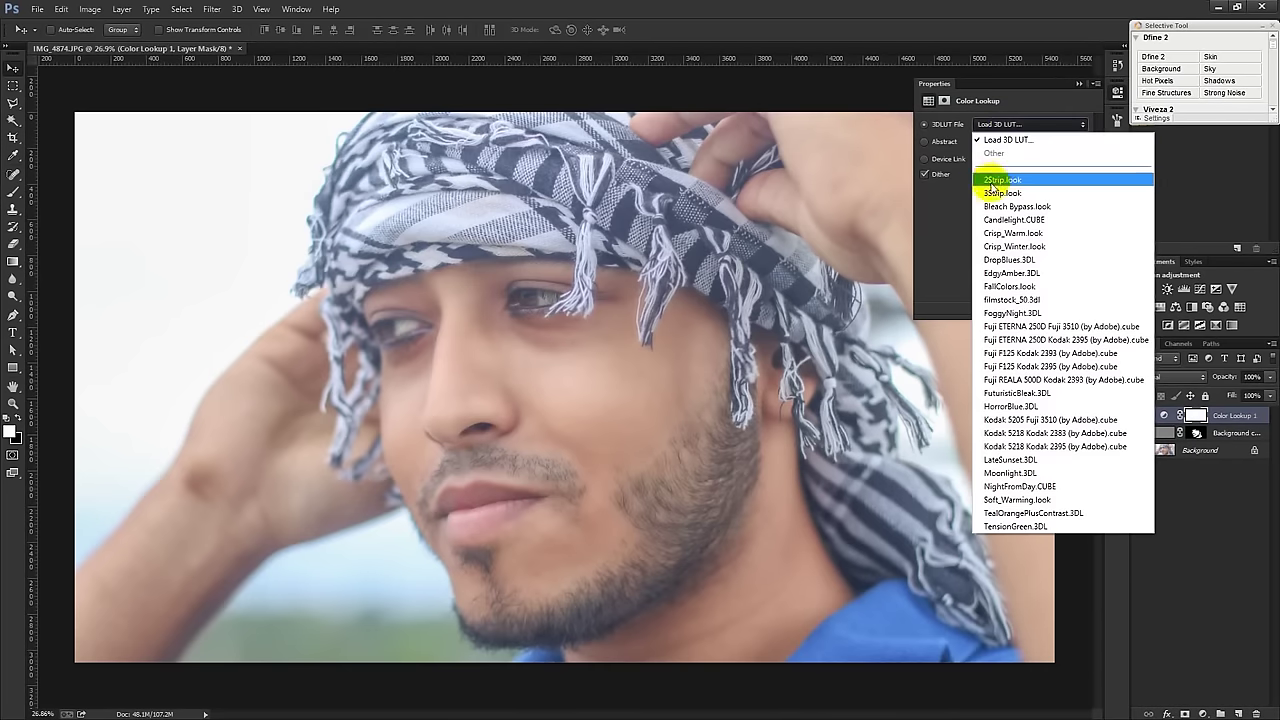
{"action": "left_click", "coordinate": [992, 192]}
{"action": "key", "text": "Down"}
{"action": "key", "text": "Down"}
{"action": "key", "text": "Down"}
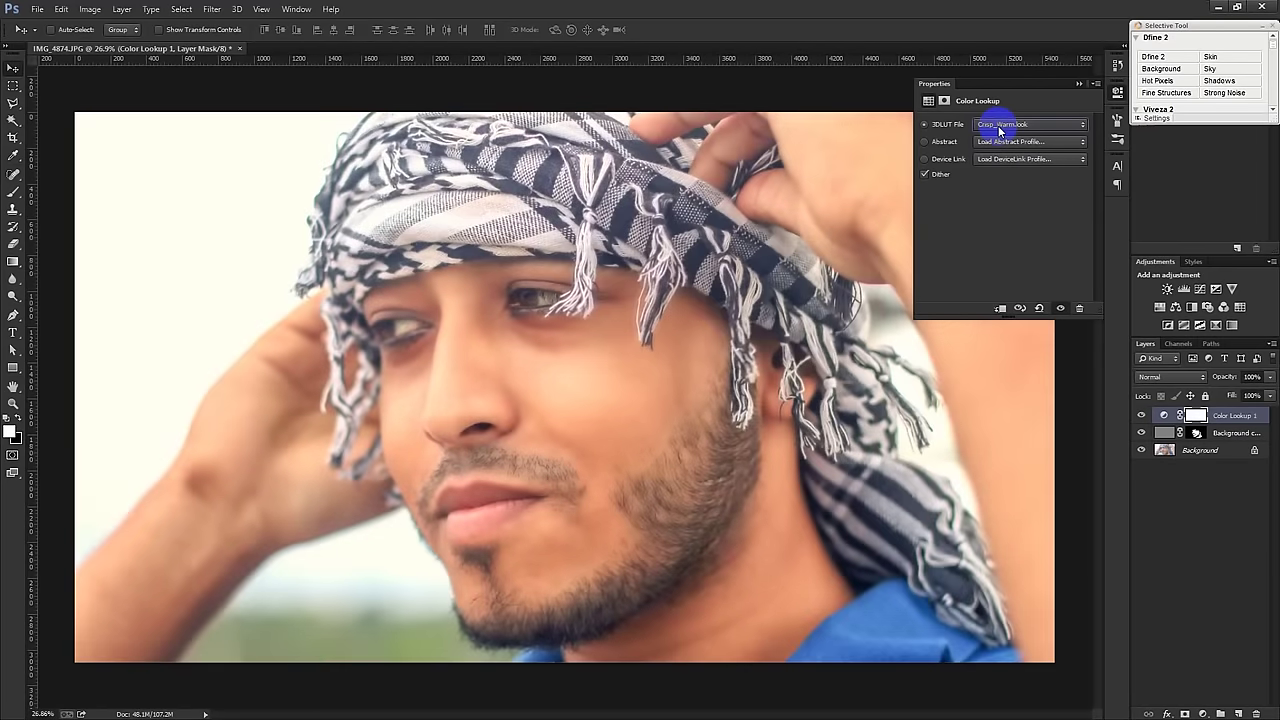
{"action": "key", "text": "Down"}
{"action": "key", "text": "Down"}
{"action": "key", "text": "Down"}
{"action": "key", "text": "Down"}
{"action": "key", "text": "Up"}
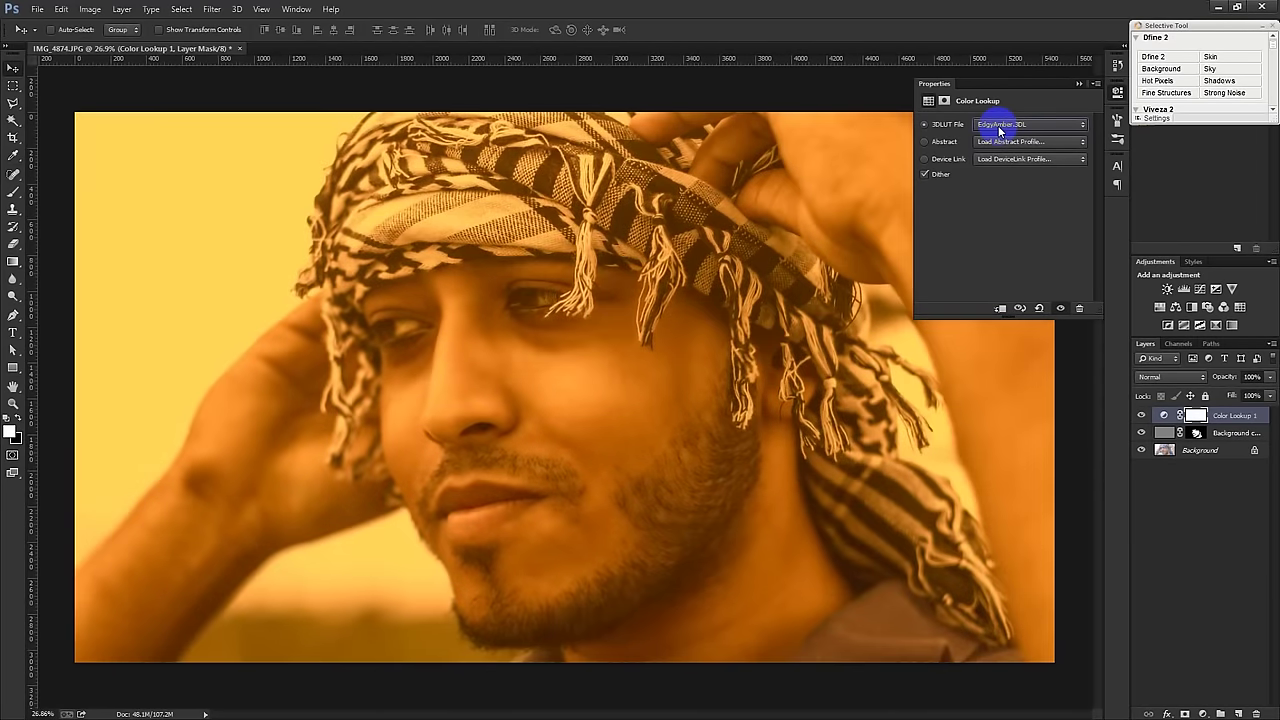
{"action": "key", "text": "Down"}
{"action": "key", "text": "Down"}
{"action": "key", "text": "Up"}
{"action": "key", "text": "Down"}
{"action": "key", "text": "Down"}
{"action": "key", "text": "Down"}
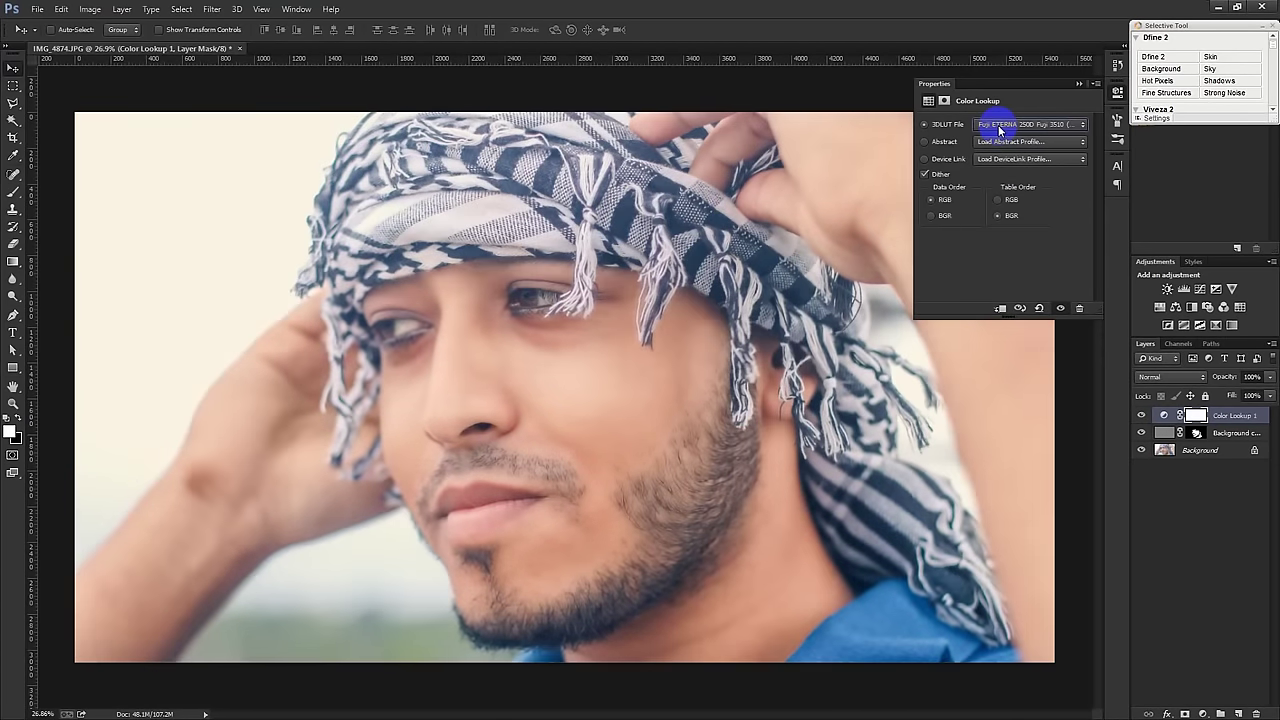
Compare more film LUTs and settle on Fuji ETERNA 250D Fuji 3510, checking before and after.
{"action": "key", "text": "Down"}
{"action": "key", "text": "Up"}
{"action": "left_click", "coordinate": [997, 125]}
{"action": "key", "text": "Down"}
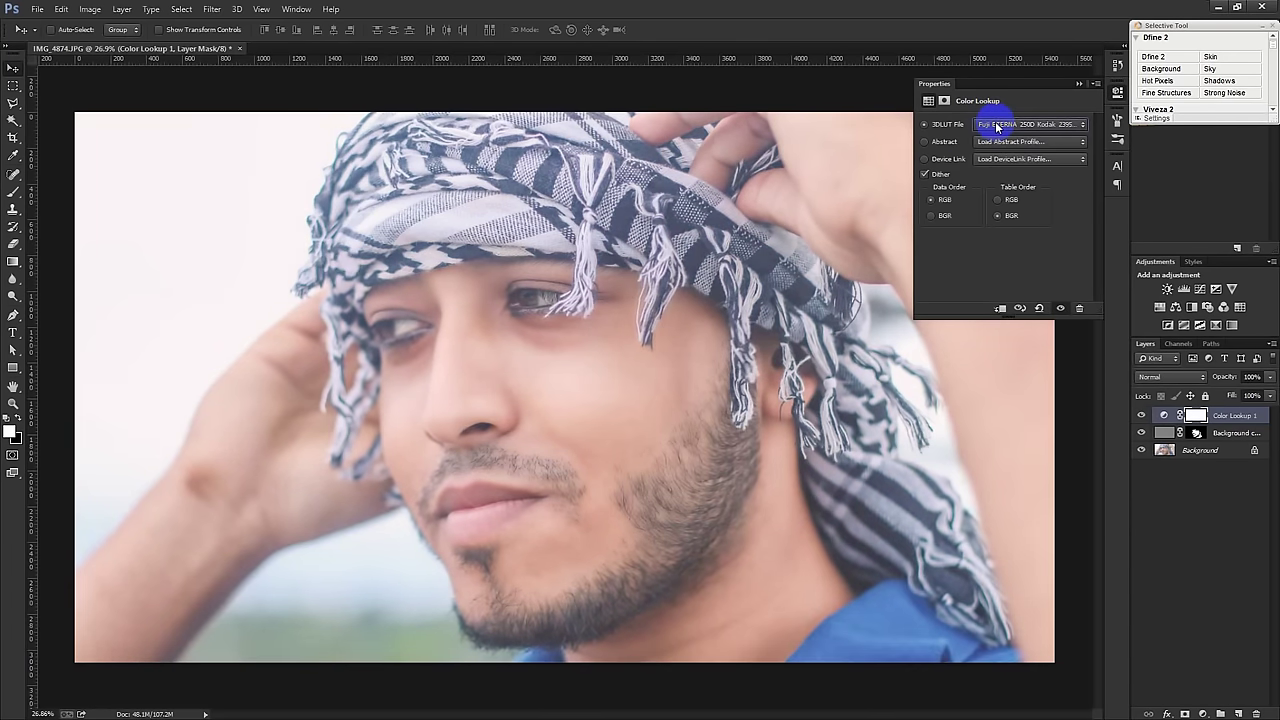
{"action": "key", "text": "Down"}
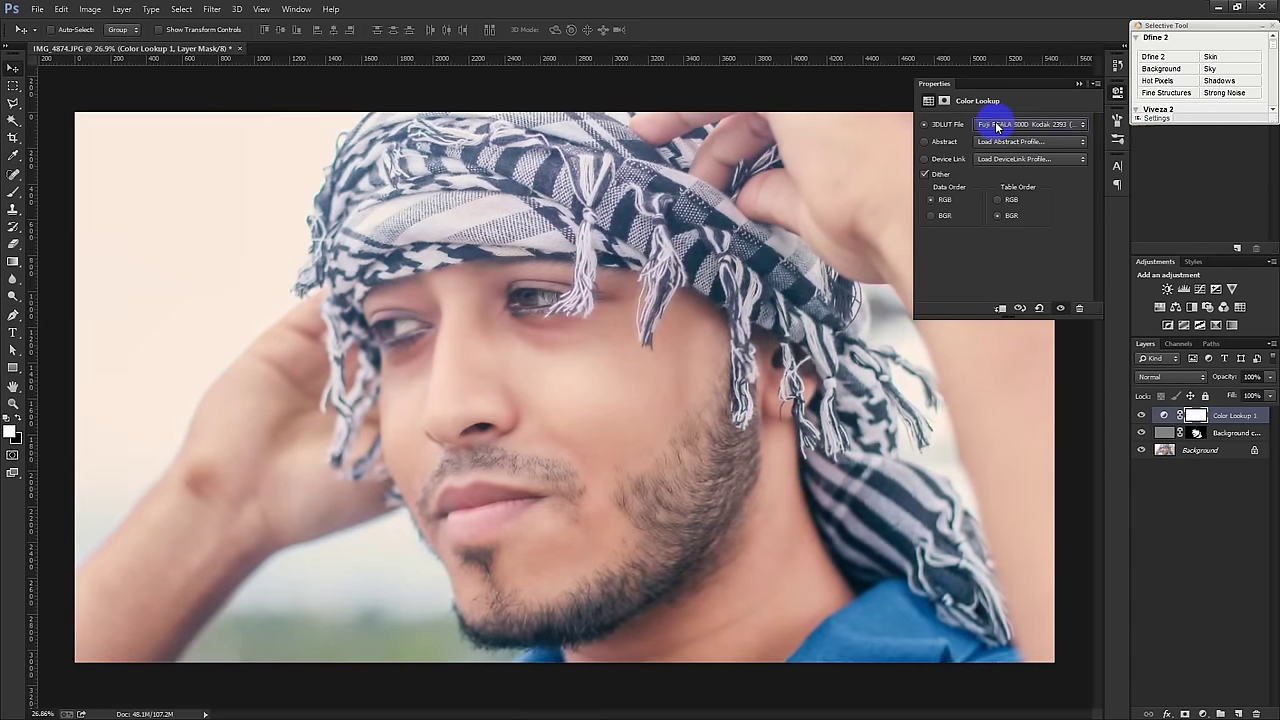
{"action": "key", "text": "Up"}
{"action": "key", "text": "Up"}
{"action": "key", "text": "Up"}
{"action": "key", "text": "Up"}
{"action": "key", "text": "Down"}
{"action": "key", "text": "Down"}
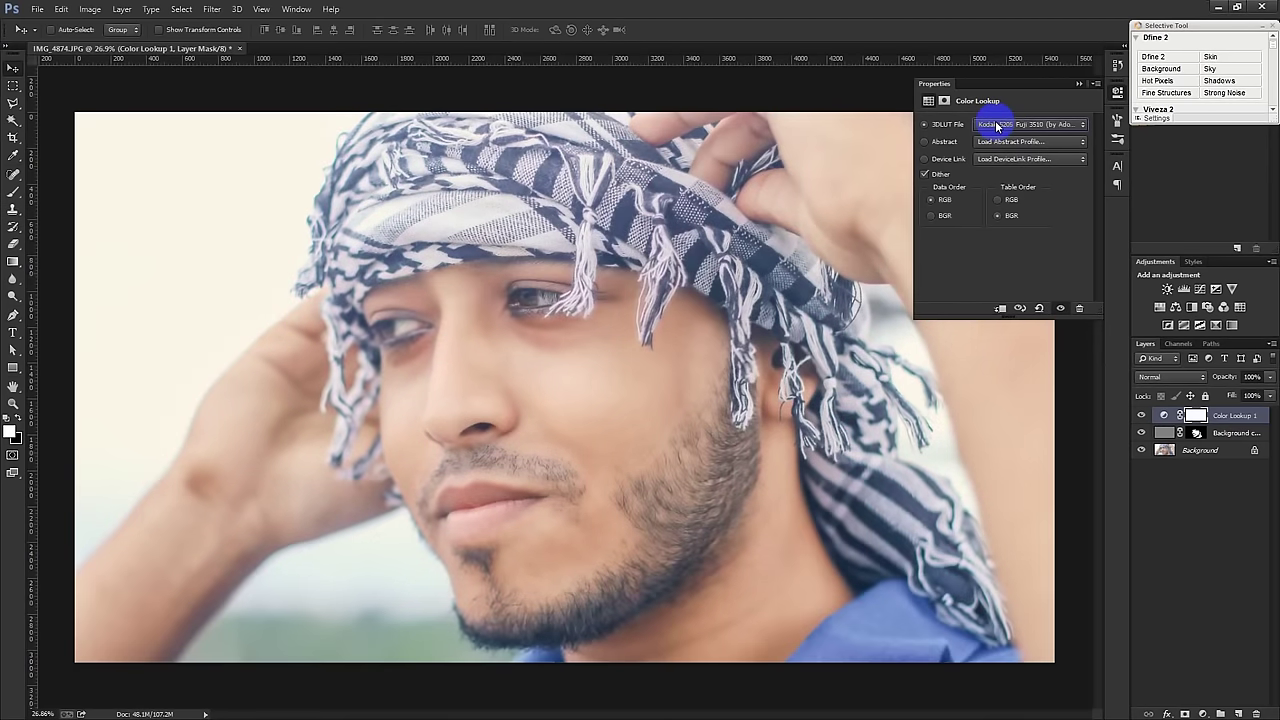
{"action": "key", "text": "Down"}
{"action": "key", "text": "Down"}
{"action": "key", "text": "Down"}
{"action": "key", "text": "Down"}
{"action": "key", "text": "Down"}
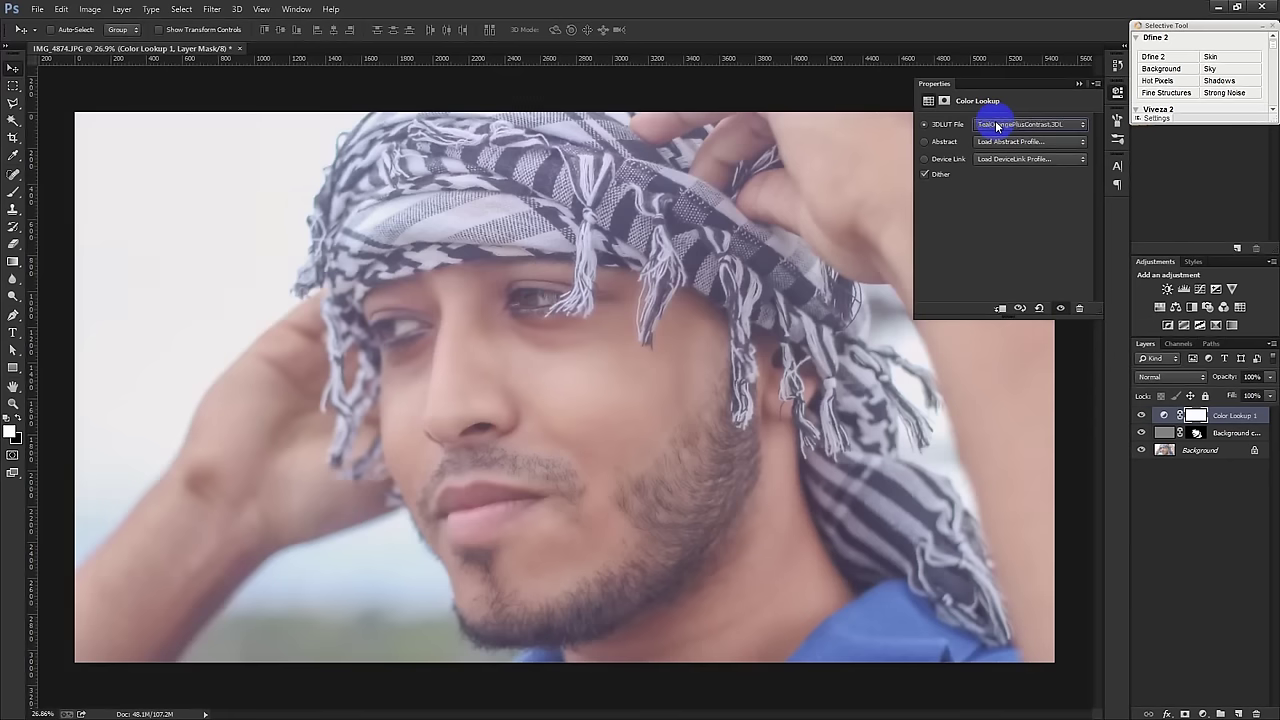
{"action": "key", "text": "Down"}
{"action": "key", "text": "Down"}
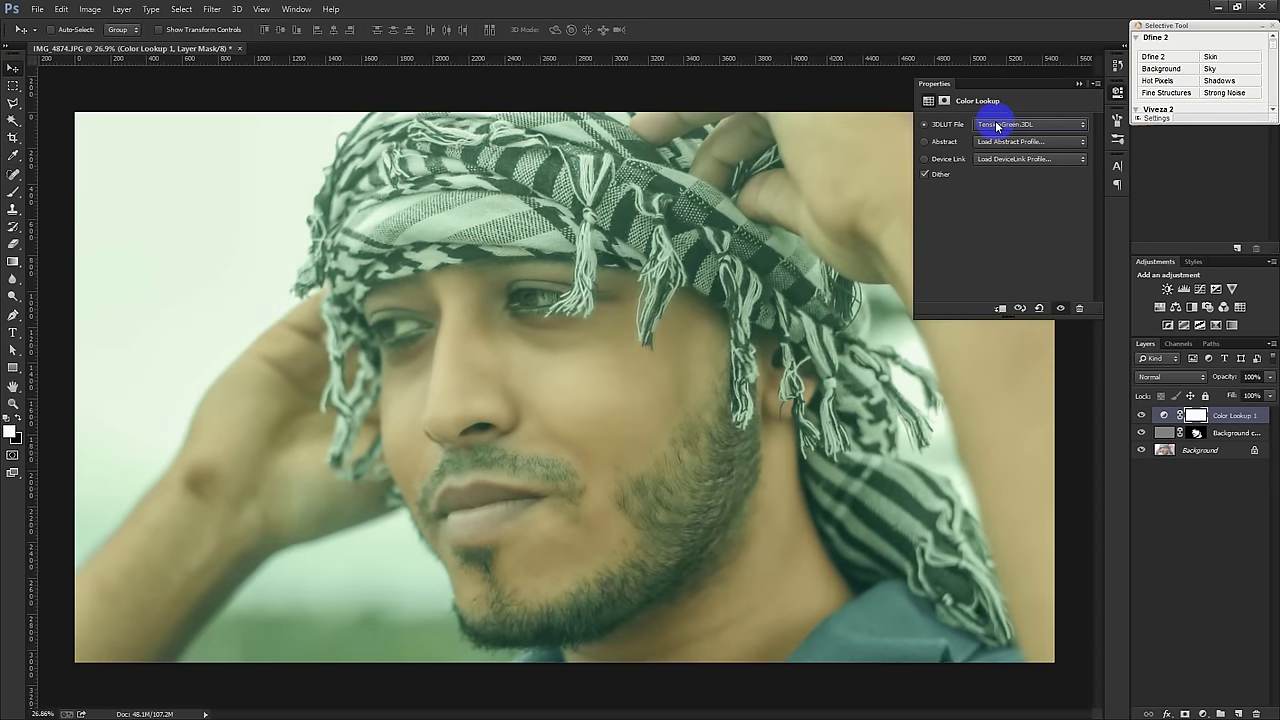
{"action": "left_click", "coordinate": [996, 126]}
{"action": "left_click", "coordinate": [988, 325]}
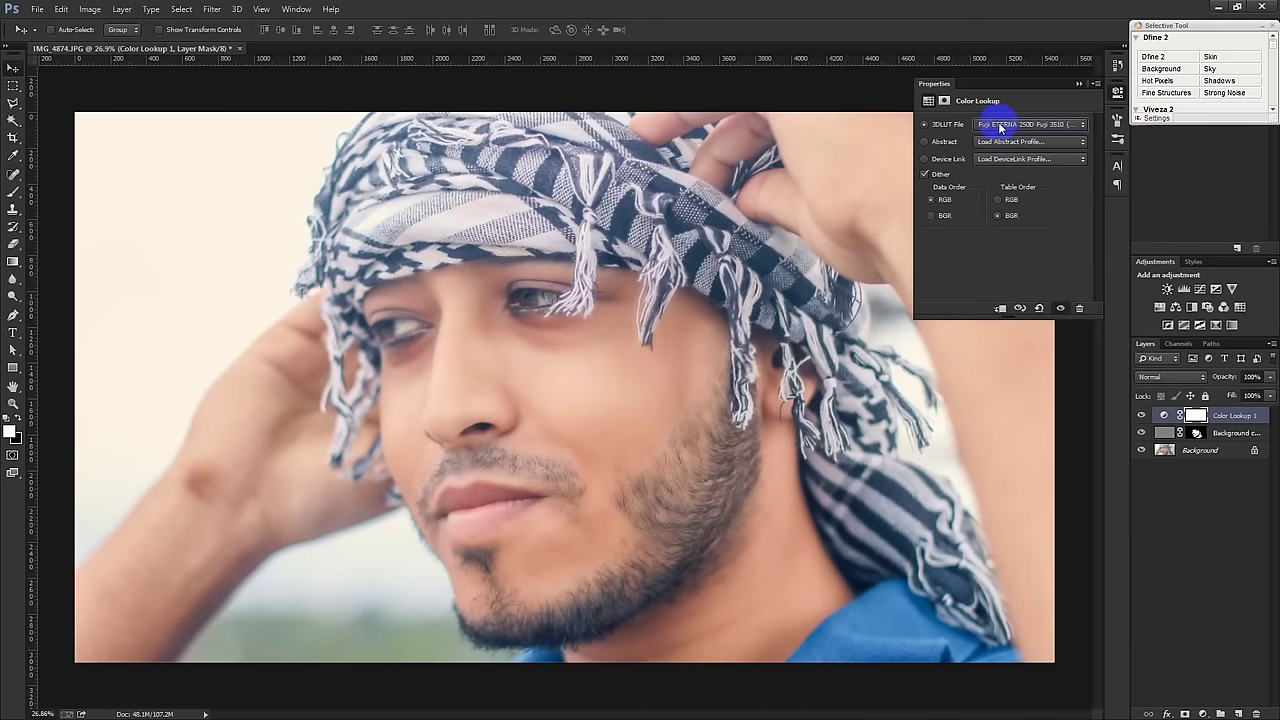
{"action": "left_click", "coordinate": [1141, 415]}
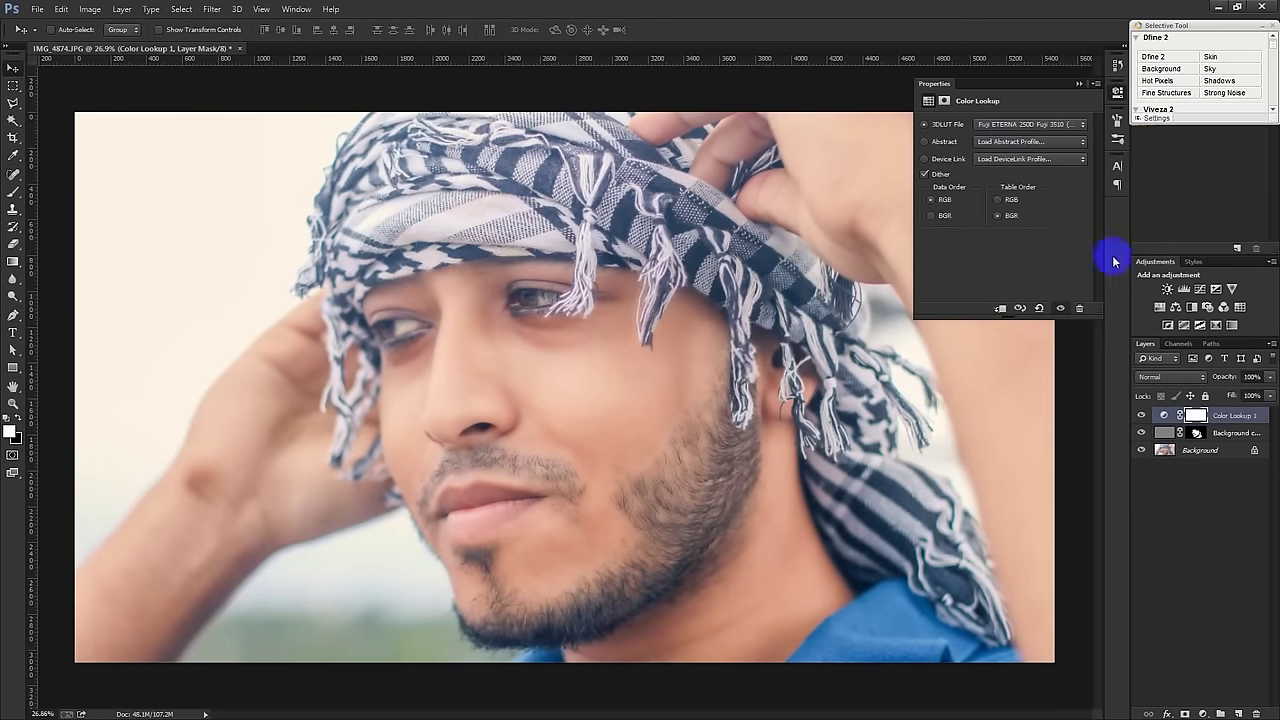
{"action": "left_click", "coordinate": [1079, 83]}
{"action": "left_click", "coordinate": [1203, 714]}
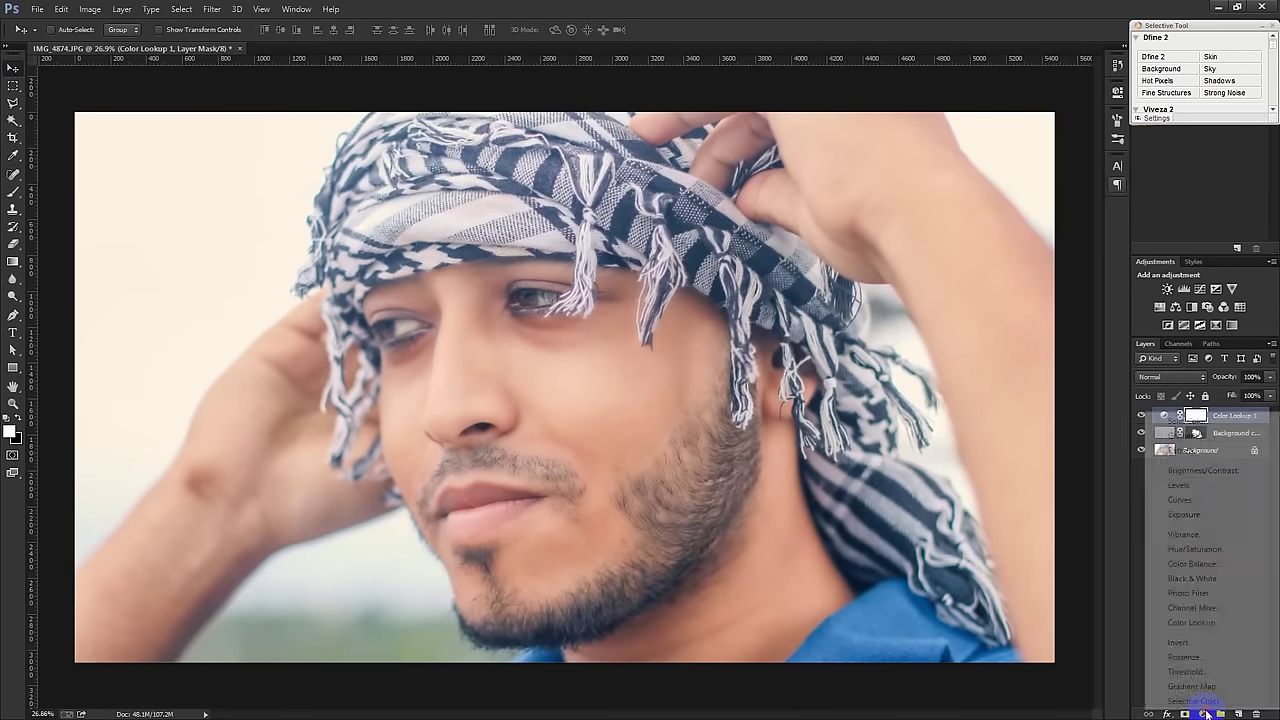
Add a Black & White adjustment layer with Reds at 40 and Blues lowered to 5.
{"action": "left_click", "coordinate": [1196, 578]}
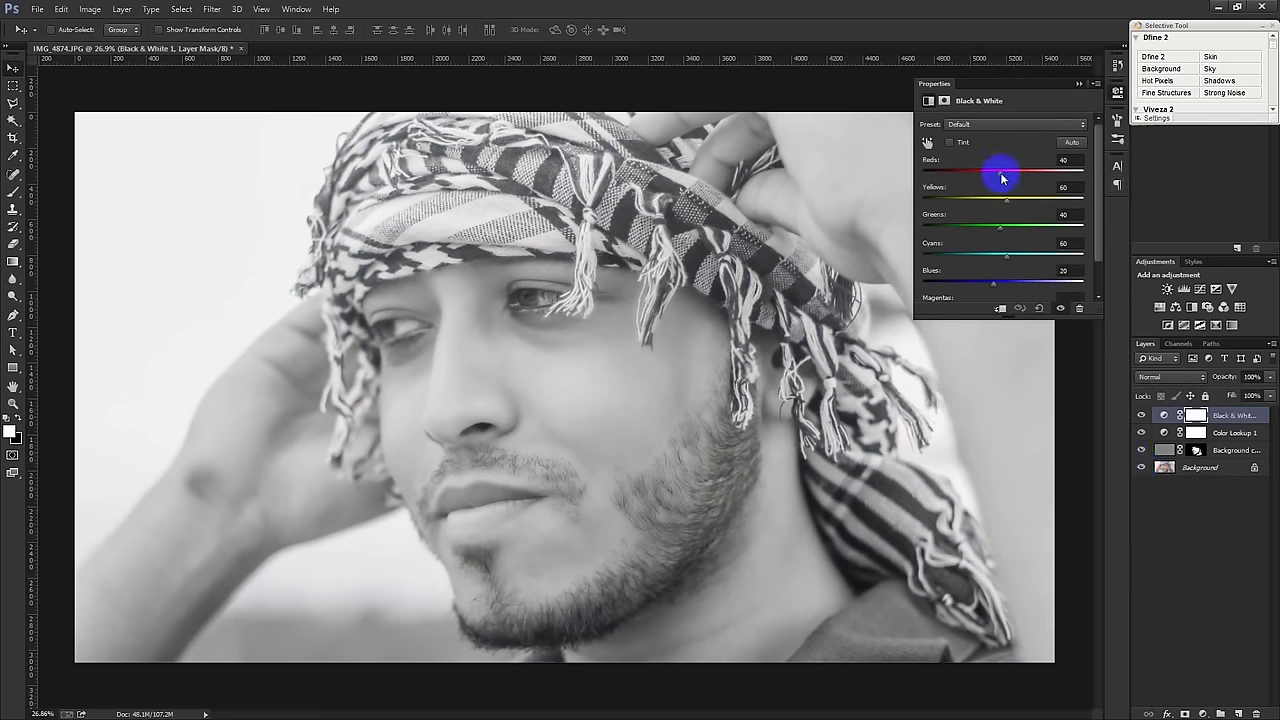
{"action": "left_click_drag", "start_coordinate": [1002, 178], "coordinate": [1002, 179]}
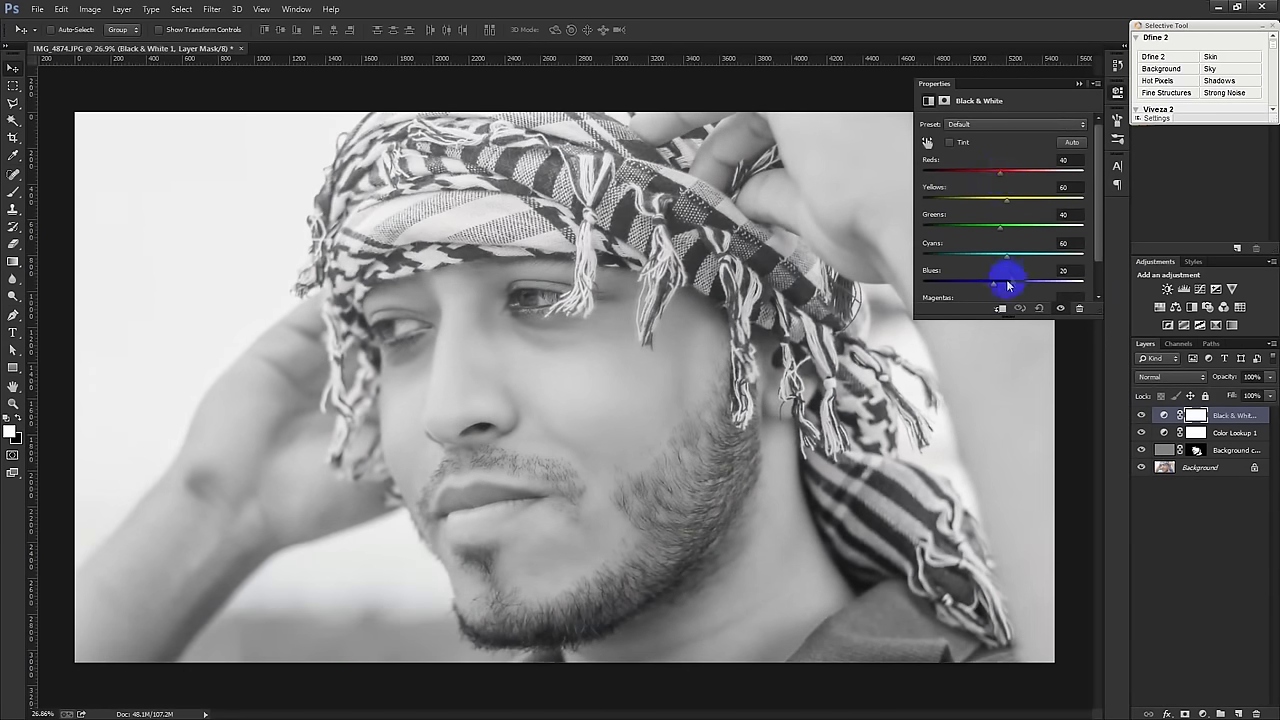
{"action": "left_click_drag", "start_coordinate": [994, 289], "coordinate": [978, 287]}
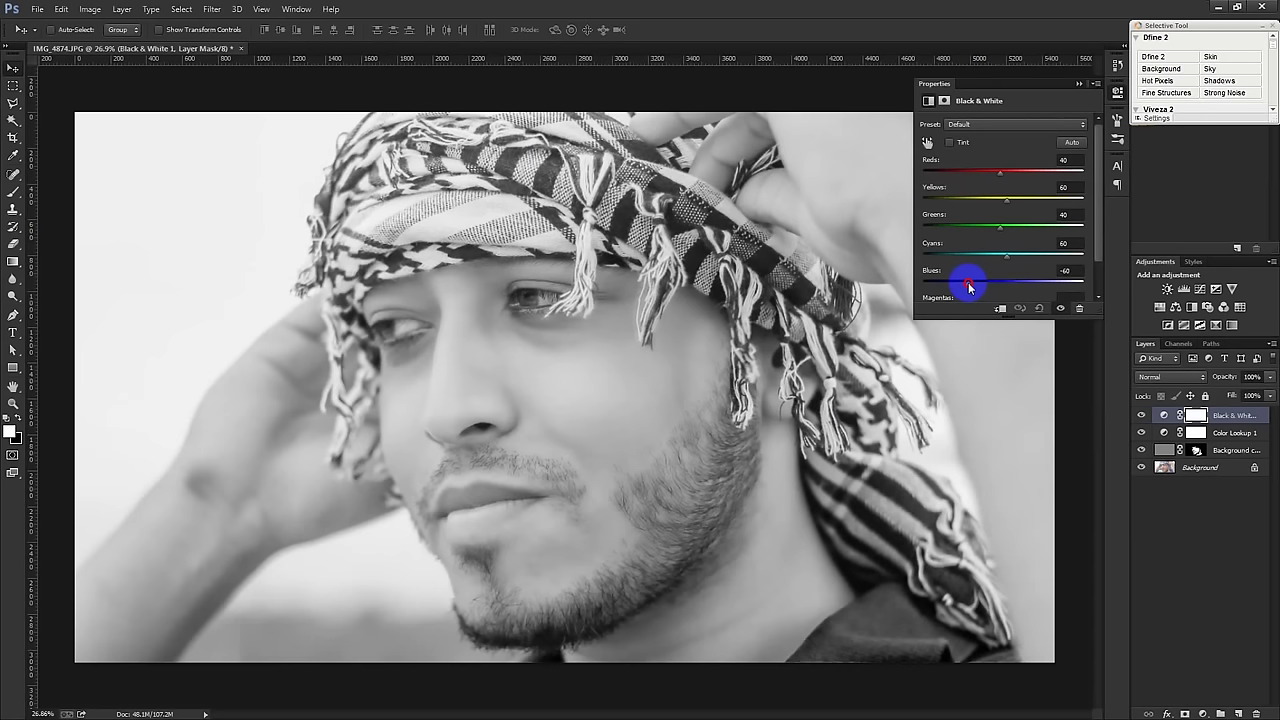
{"action": "left_click_drag", "start_coordinate": [978, 287], "coordinate": [1005, 285]}
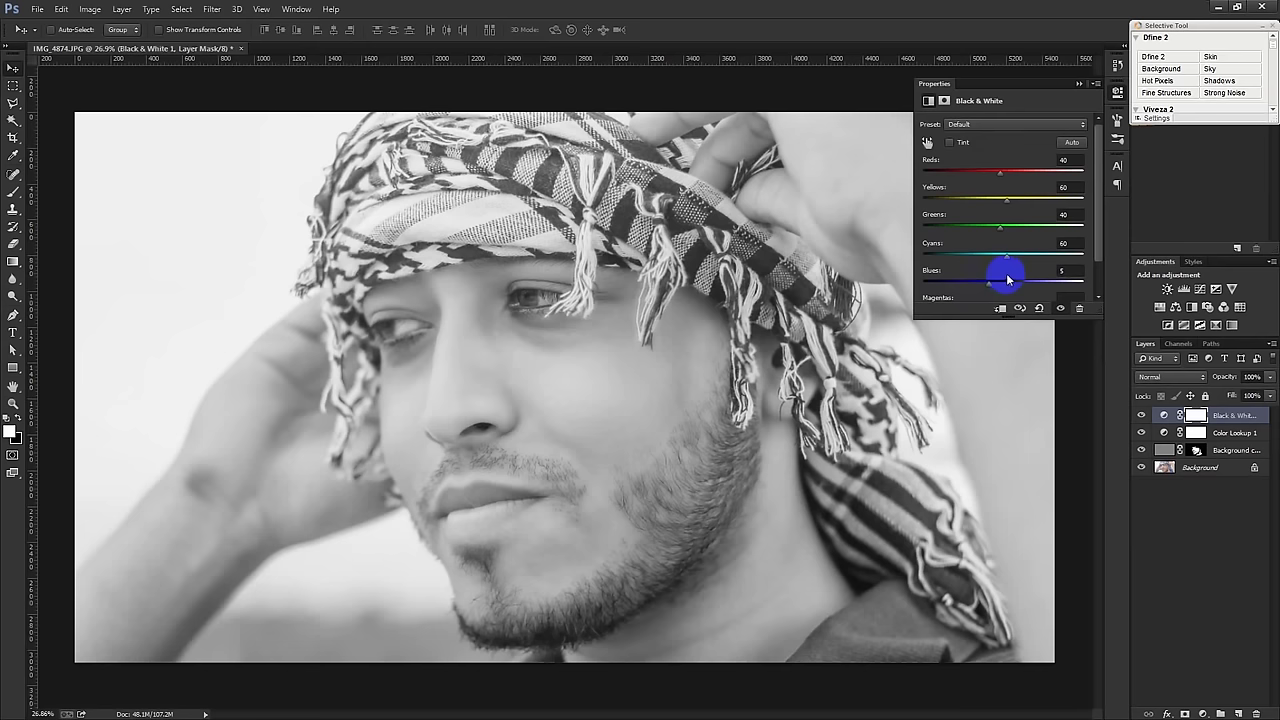
{"action": "left_click", "coordinate": [1202, 714]}
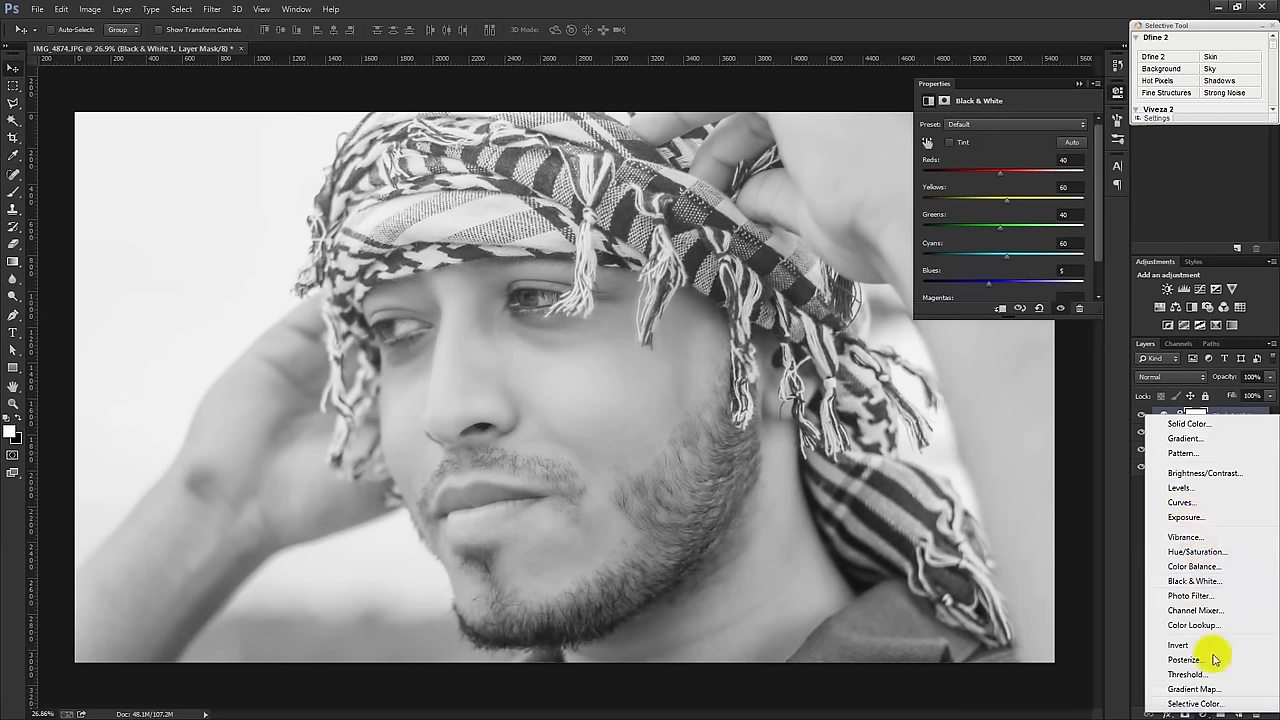
Add a Levels layer with input black 43 and white 234, then select the Background layer.
{"action": "left_click", "coordinate": [1185, 488]}
{"action": "left_click_drag", "start_coordinate": [942, 227], "coordinate": [965, 224]}
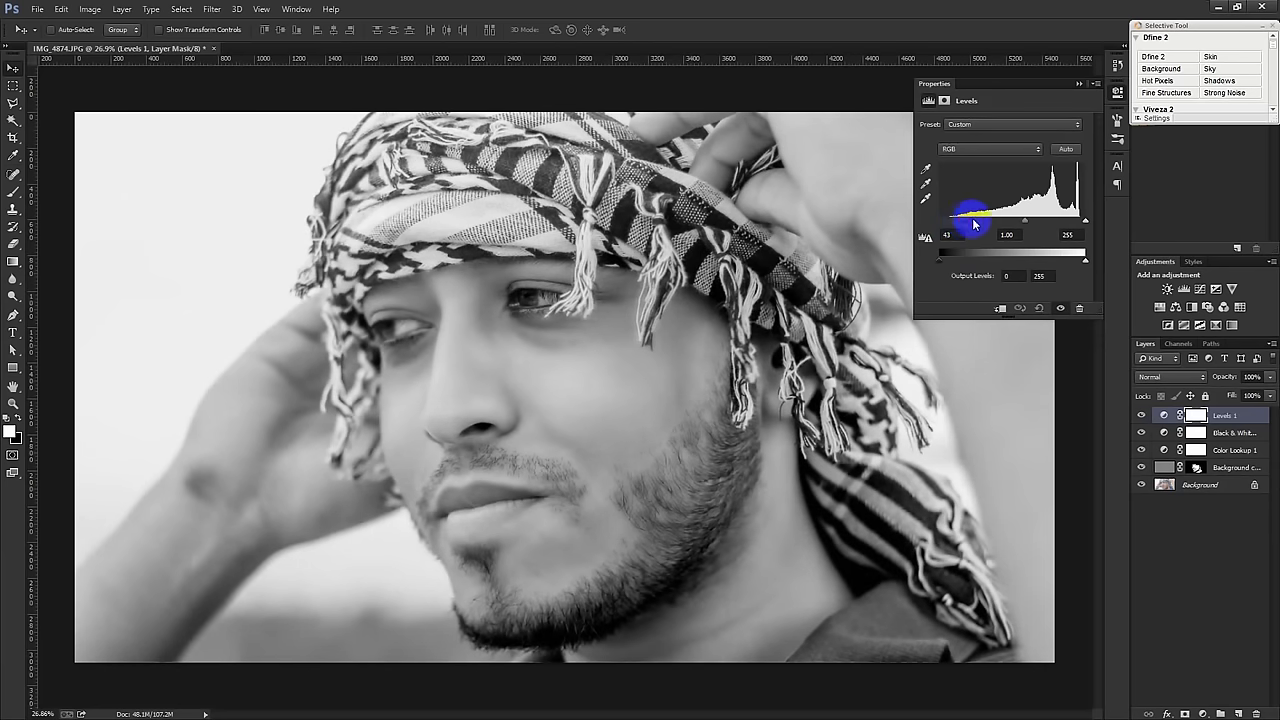
{"action": "left_click_drag", "start_coordinate": [1078, 226], "coordinate": [1014, 224]}
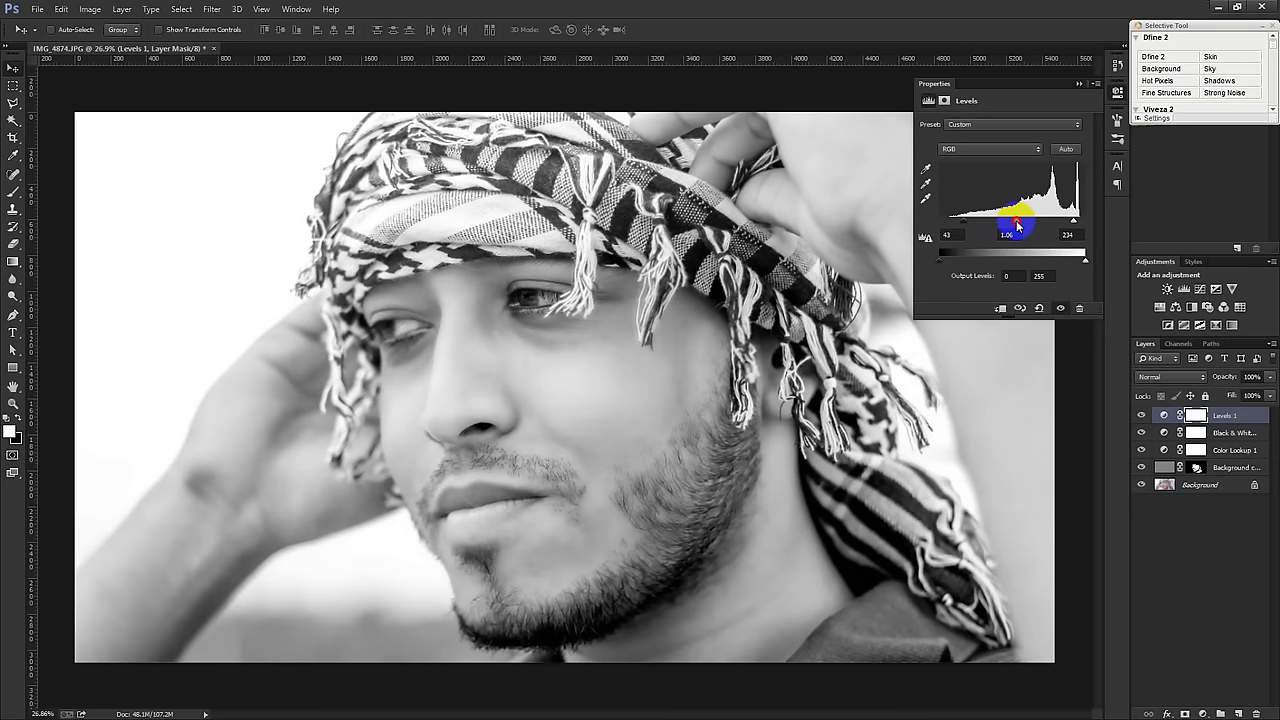
{"action": "left_click", "coordinate": [1079, 83]}
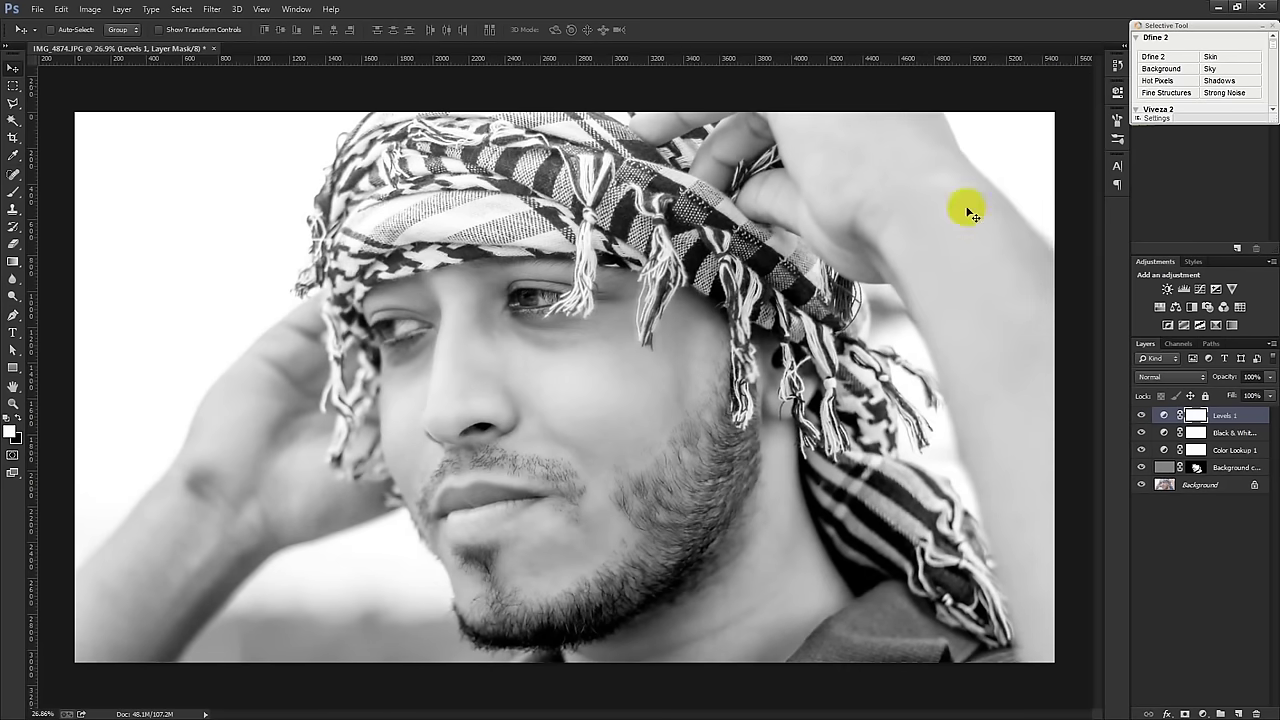
{"action": "left_click_drag", "start_coordinate": [625, 543], "coordinate": [615, 543]}
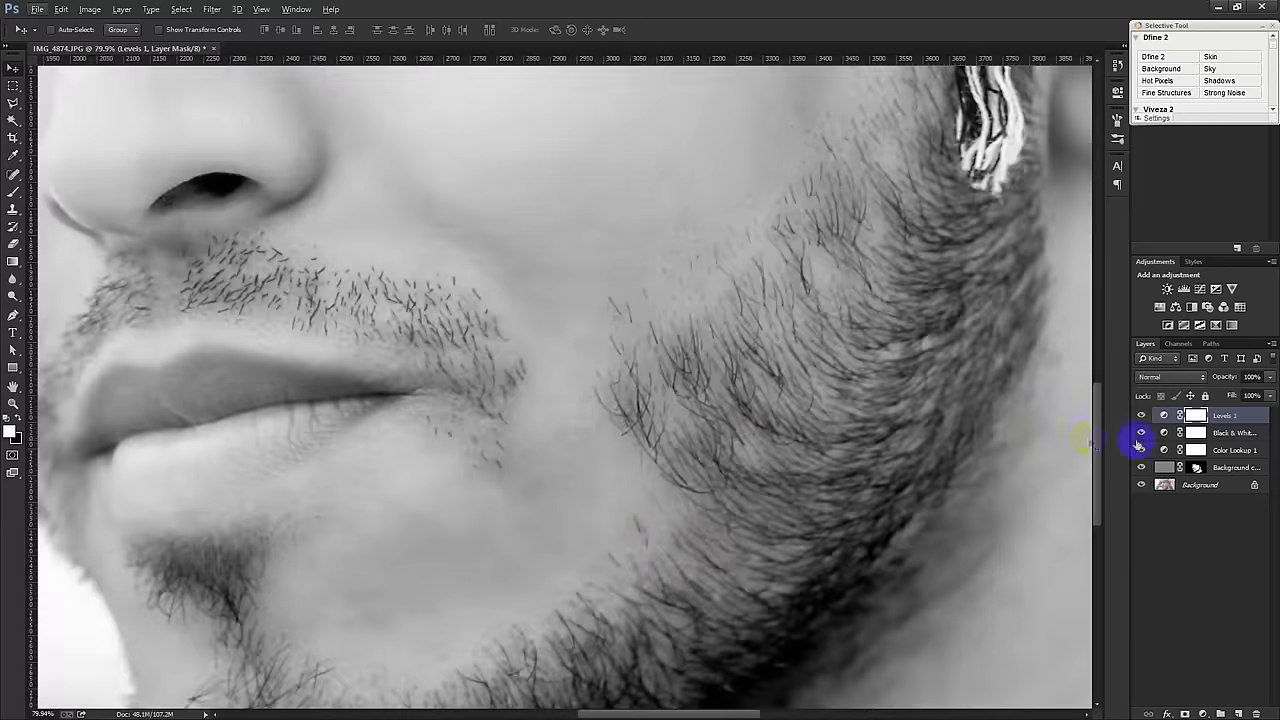
{"action": "left_click", "coordinate": [1166, 484]}
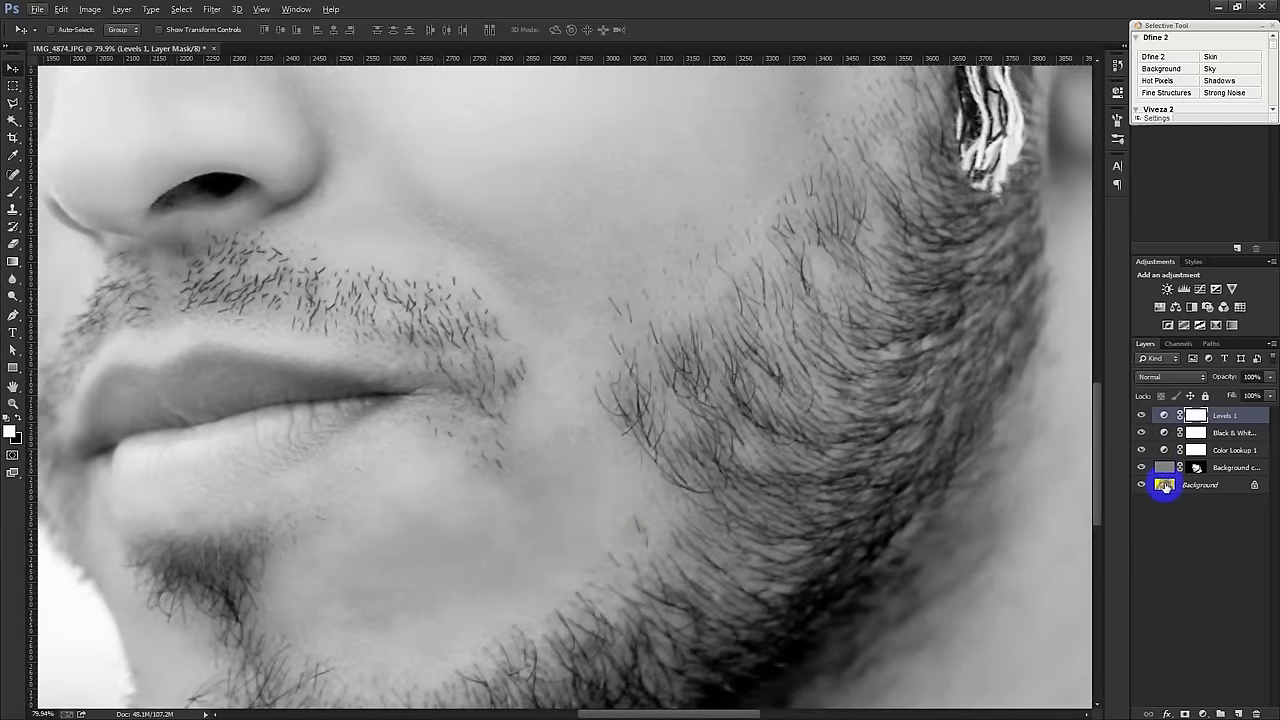
Spot-heal the blemishes at the beard edge, on the chin and on the cheek.
{"action": "left_click", "coordinate": [13, 173]}
{"action": "left_click_drag", "start_coordinate": [629, 517], "coordinate": [645, 532]}
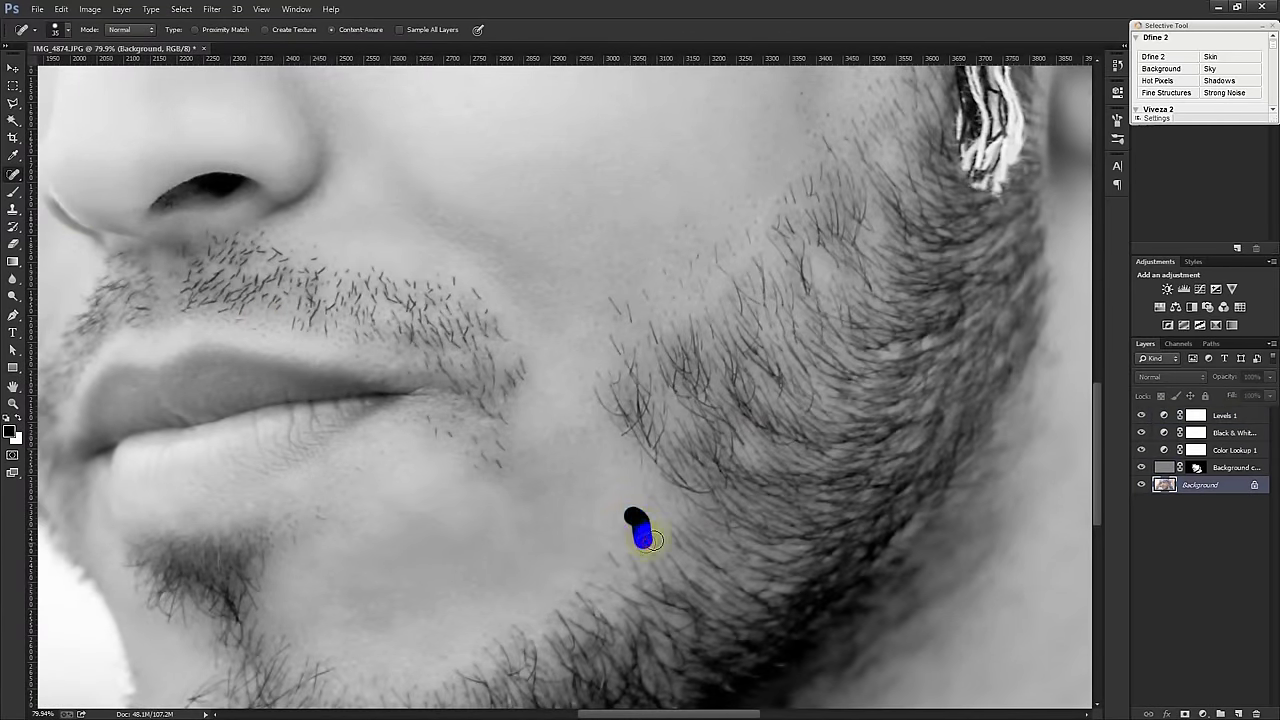
{"action": "left_click", "coordinate": [628, 529]}
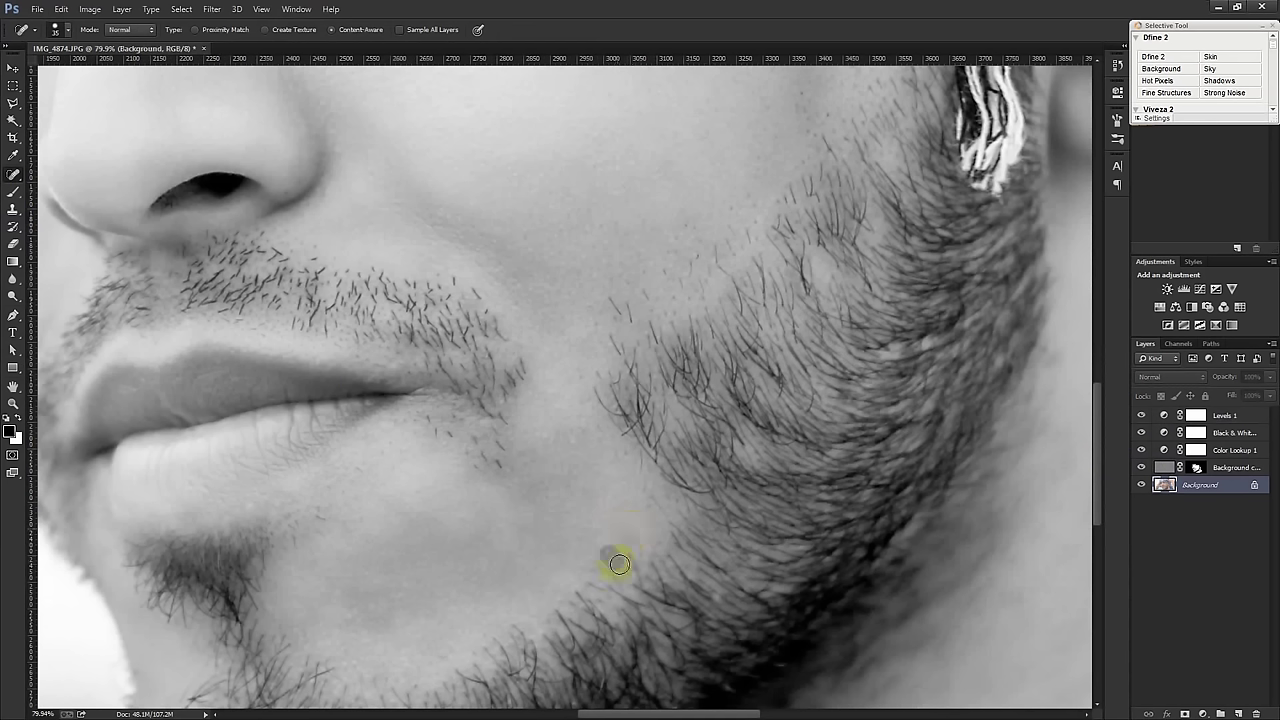
{"action": "left_click", "coordinate": [583, 566]}
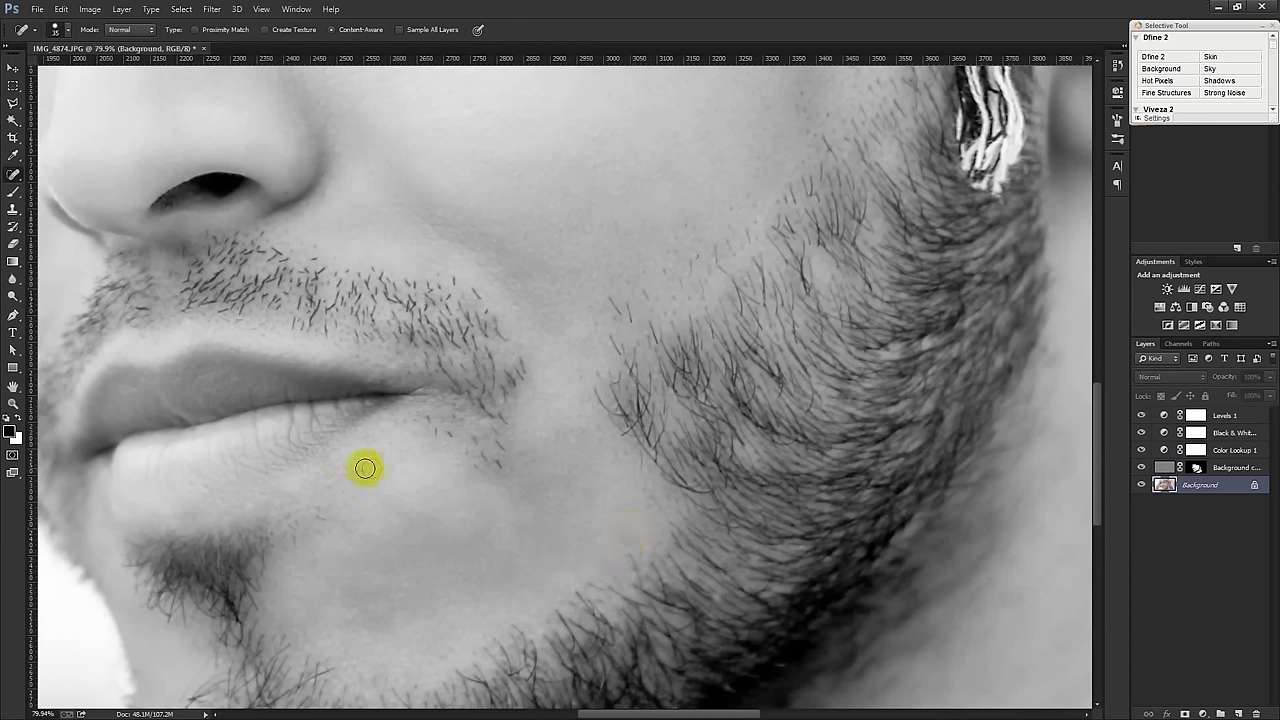
{"action": "mouse_move", "coordinate": [316, 517]}
{"action": "left_mouse_down"}
{"action": "mouse_move", "coordinate": [324, 536]}
{"action": "mouse_move", "coordinate": [370, 522]}
{"action": "left_mouse_up"}
{"action": "left_click_drag", "start_coordinate": [569, 432], "coordinate": [575, 443]}
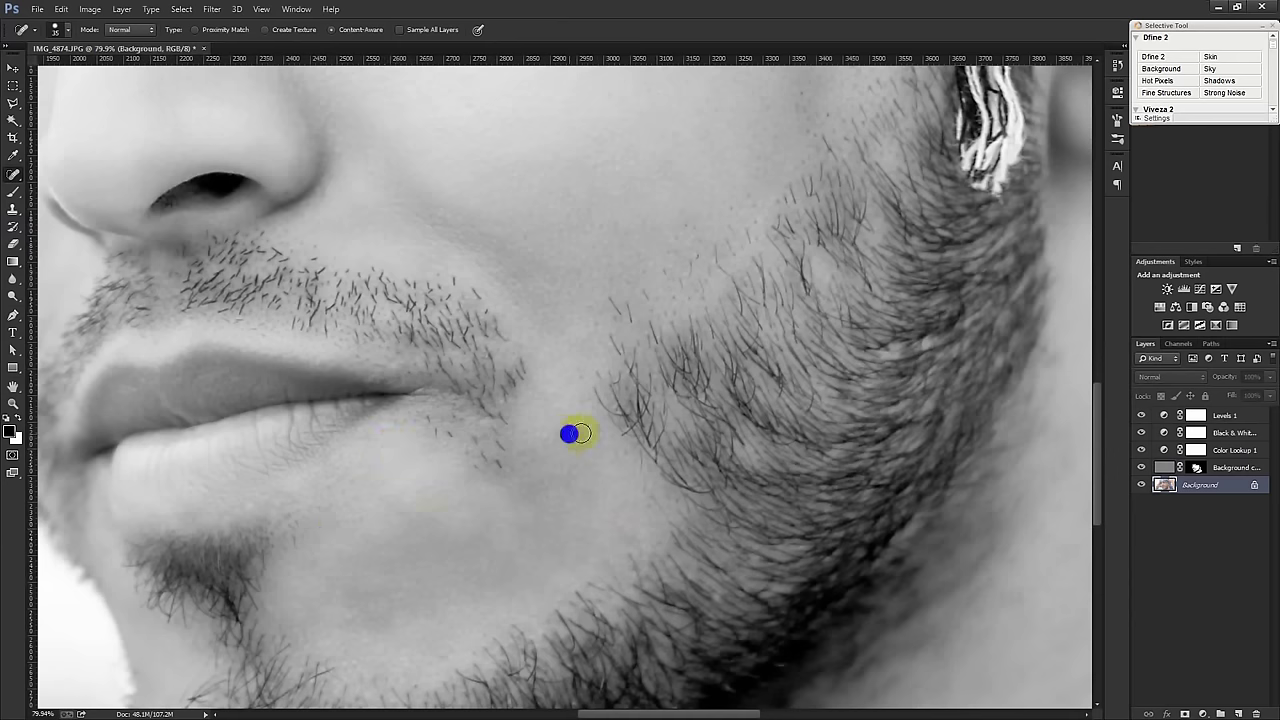
{"action": "scroll", "coordinate": [574, 443], "scroll_direction": "down", "scroll_amount": 2}
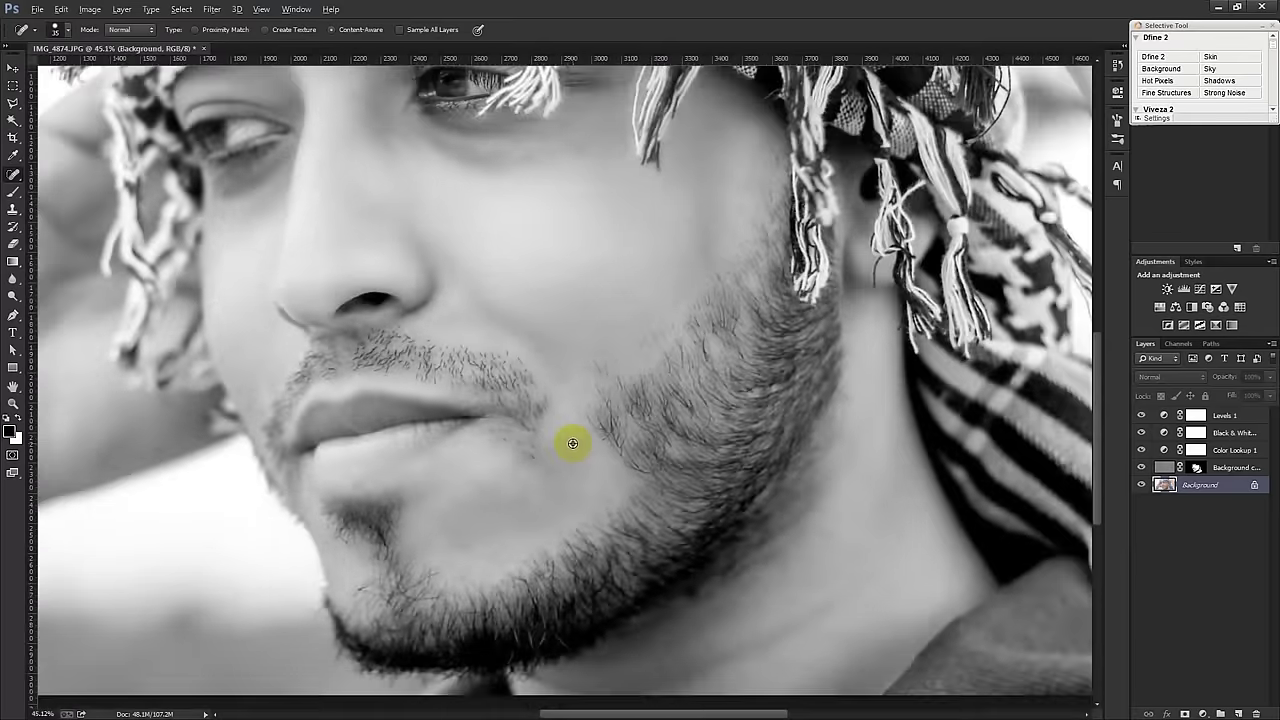
{"action": "scroll", "coordinate": [450, 360], "scroll_direction": "down", "scroll_amount": 2}
{"action": "scroll", "coordinate": [471, 340], "scroll_direction": "up", "scroll_amount": 3}
{"action": "scroll", "coordinate": [500, 350], "scroll_direction": "up", "scroll_amount": 2}
{"action": "scroll", "coordinate": [490, 358], "scroll_direction": "up", "scroll_amount": 2}
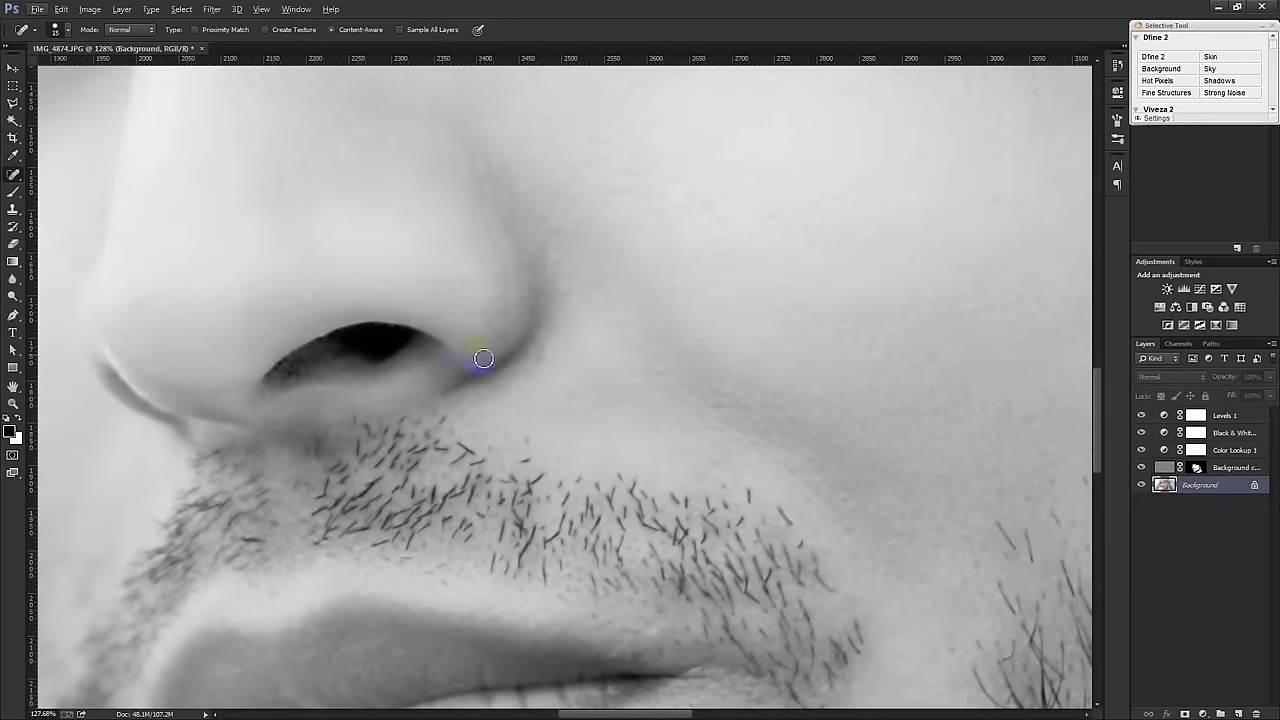
Heal the mark beside the nostril and, with a larger brush, the mark on the wrist.
{"action": "left_click_drag", "start_coordinate": [546, 374], "coordinate": [482, 376]}
{"action": "scroll", "coordinate": [471, 371], "scroll_direction": "down", "scroll_amount": 2}
{"action": "scroll", "coordinate": [471, 371], "scroll_direction": "down", "scroll_amount": 5}
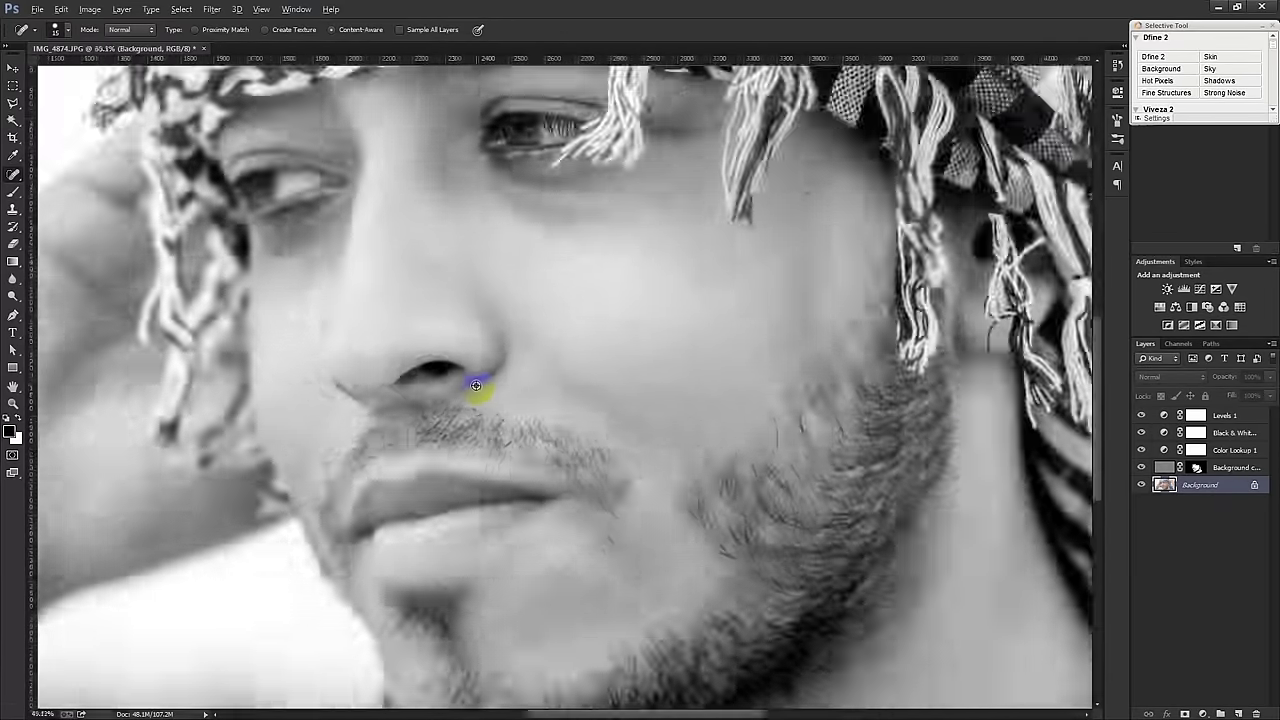
{"action": "scroll", "coordinate": [474, 388], "scroll_direction": "down", "scroll_amount": 5}
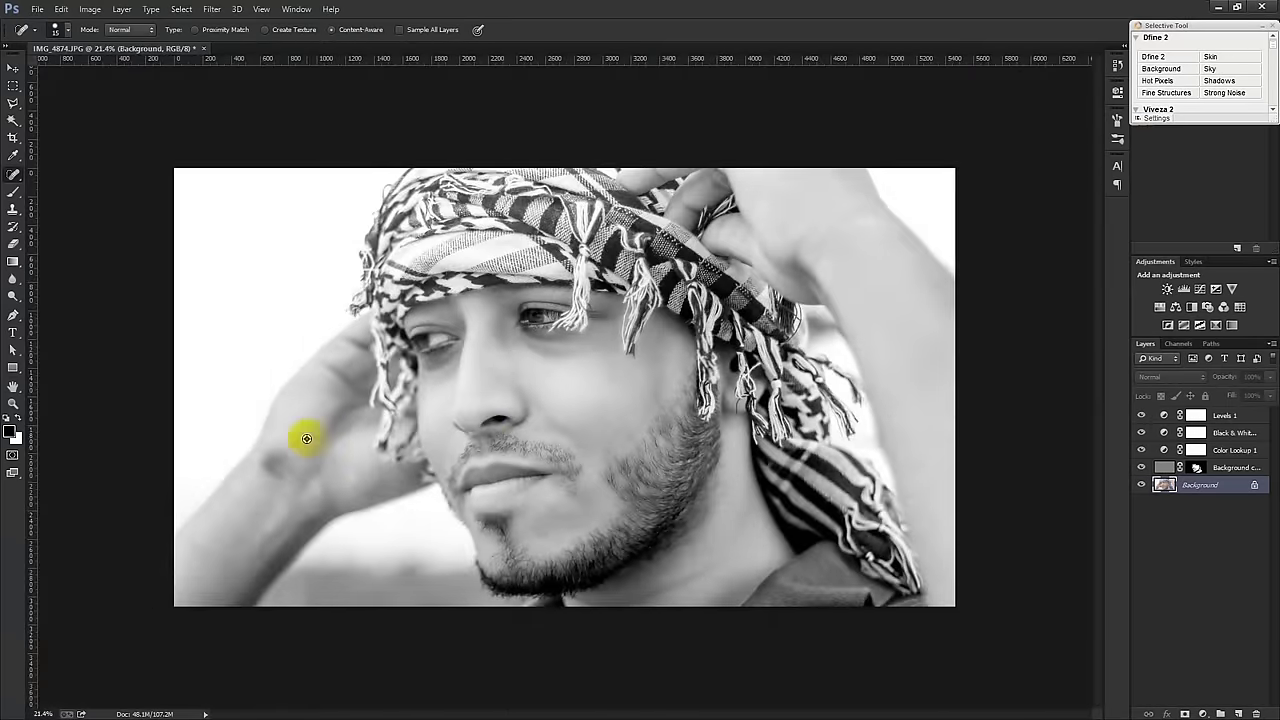
{"action": "scroll", "coordinate": [310, 436], "scroll_direction": "up", "scroll_amount": 1}
{"action": "key", "text": "bracketright"}
{"action": "key", "text": "bracketright"}
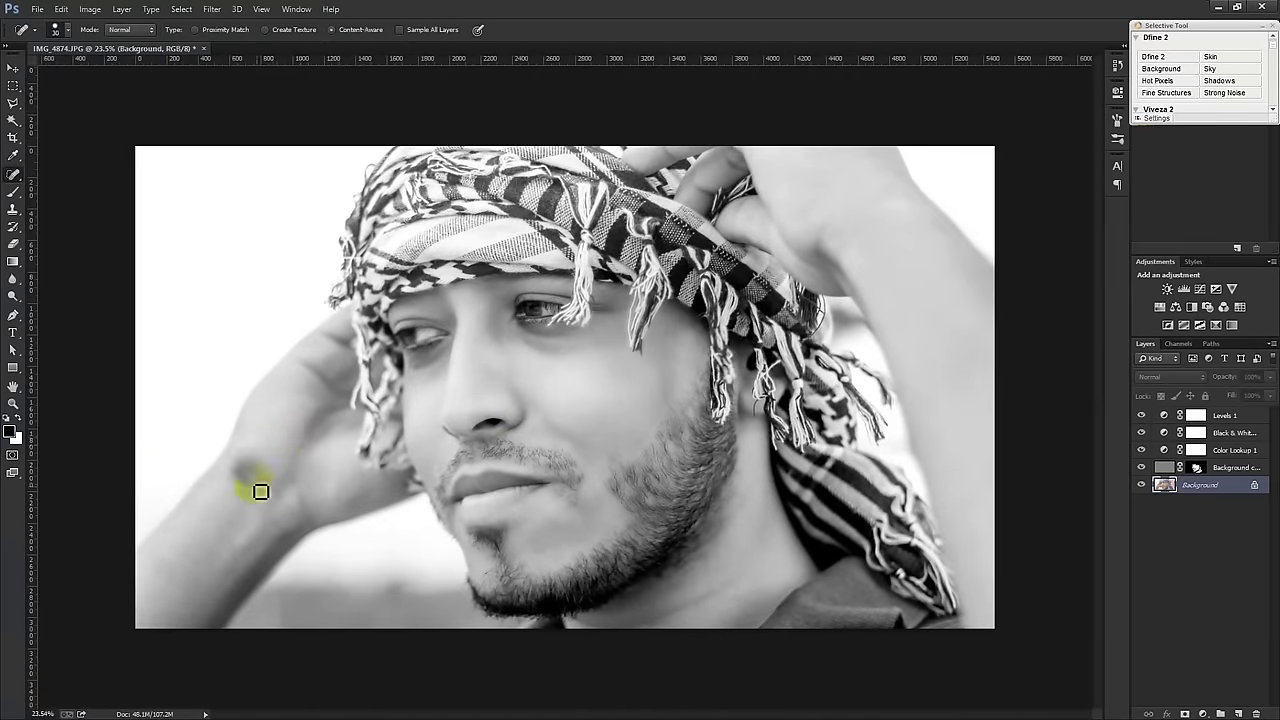
{"action": "left_click", "coordinate": [240, 470]}
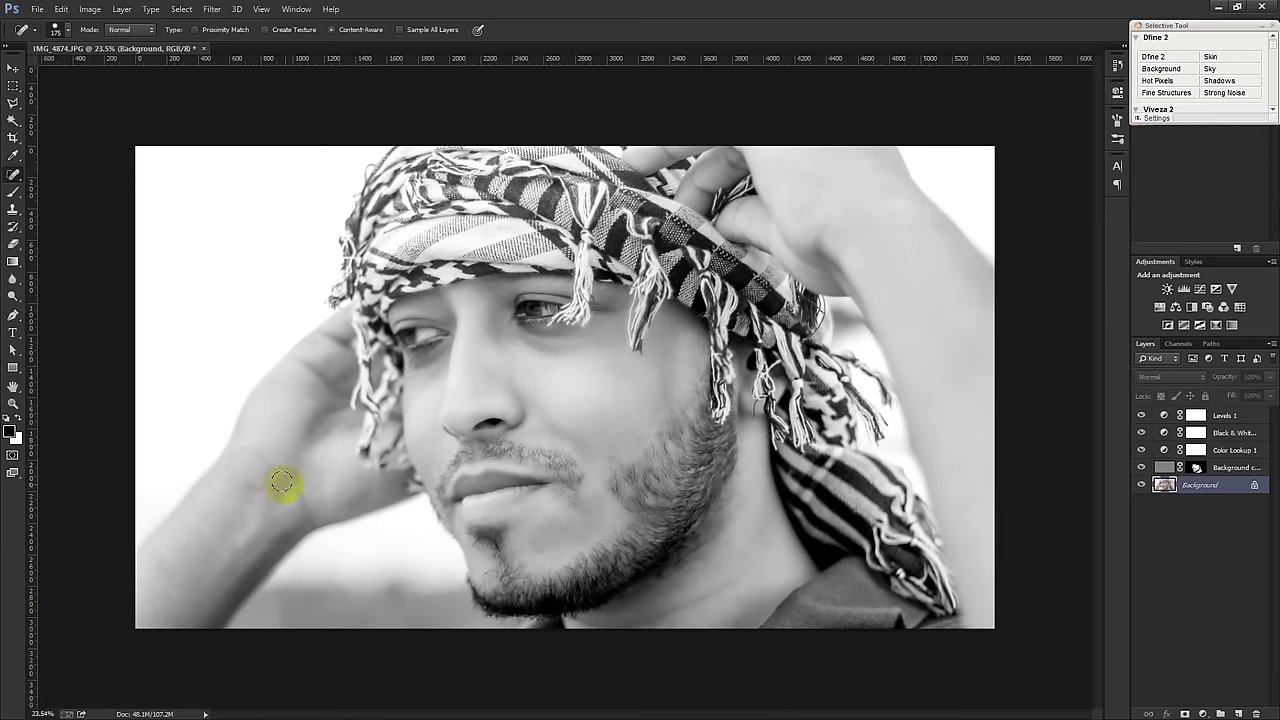
{"action": "left_click", "coordinate": [13, 67]}
{"action": "scroll", "coordinate": [476, 369], "scroll_direction": "up", "scroll_amount": 1}
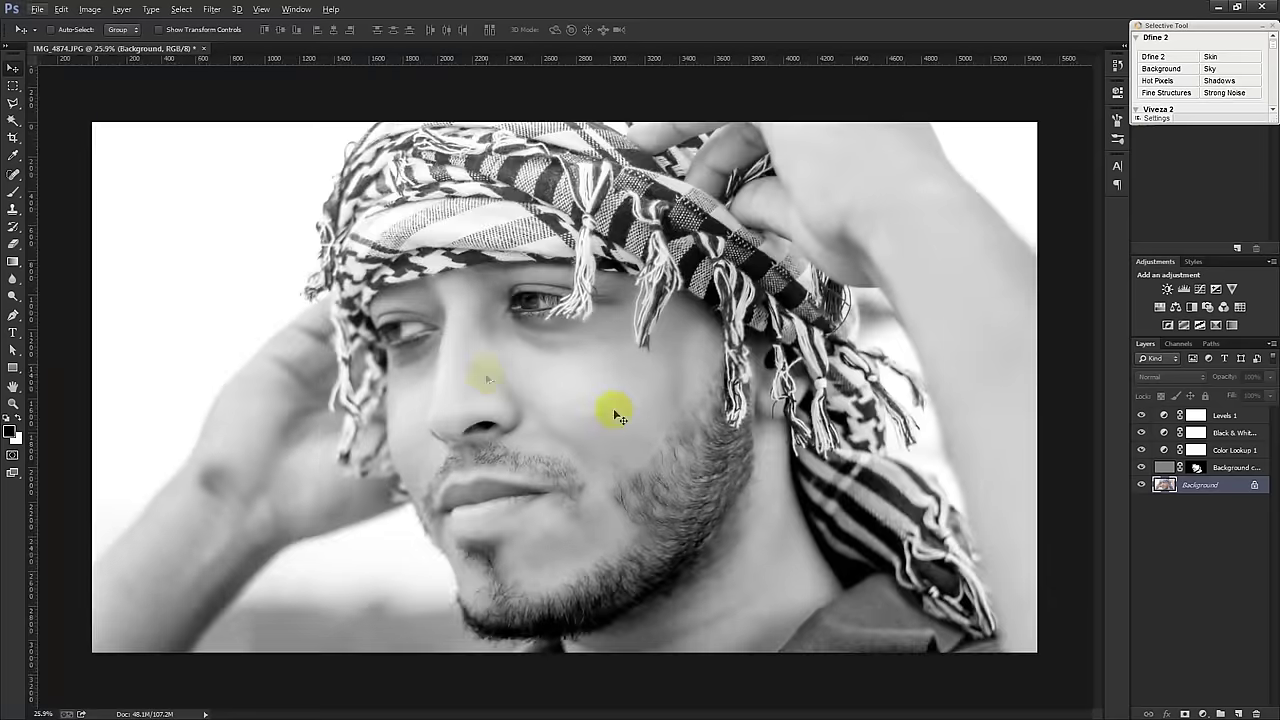
{"action": "left_click", "coordinate": [1202, 713]}
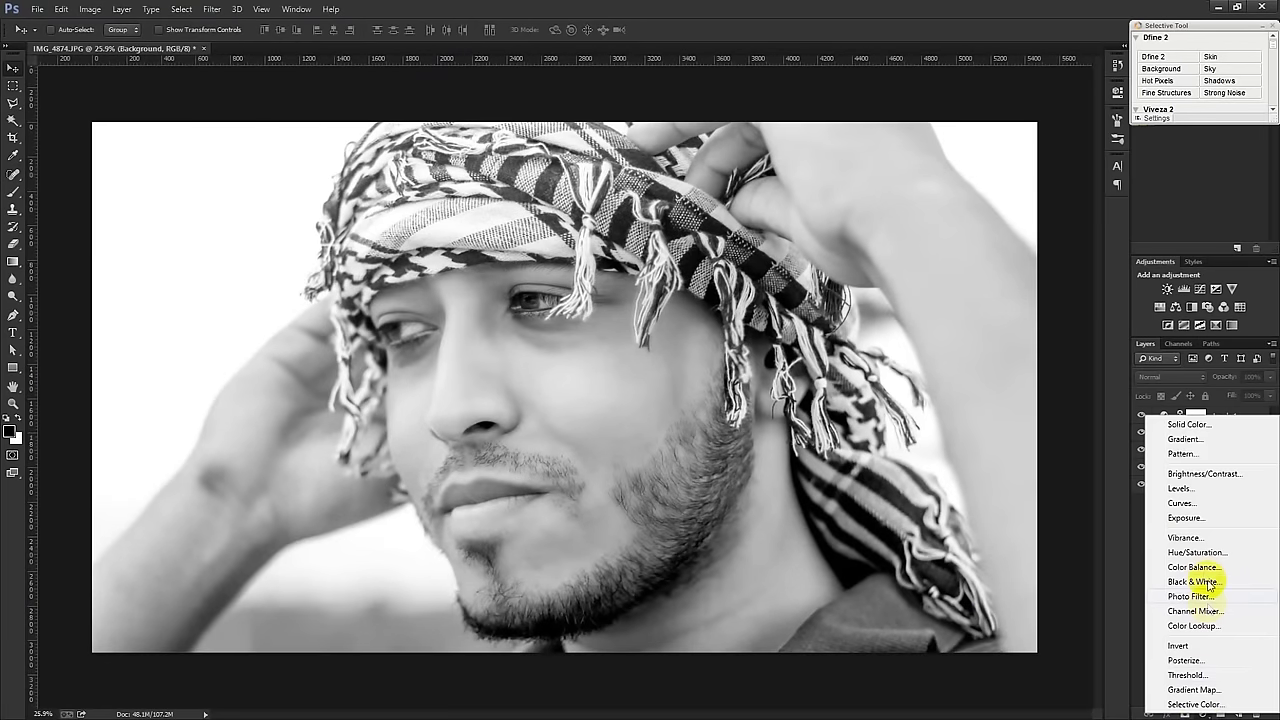
Add a Curves layer with black and white points pulled inward and a two-point contrast S-curve.
{"action": "left_click", "coordinate": [1180, 505]}
{"action": "left_click_drag", "start_coordinate": [952, 287], "coordinate": [957, 291]}
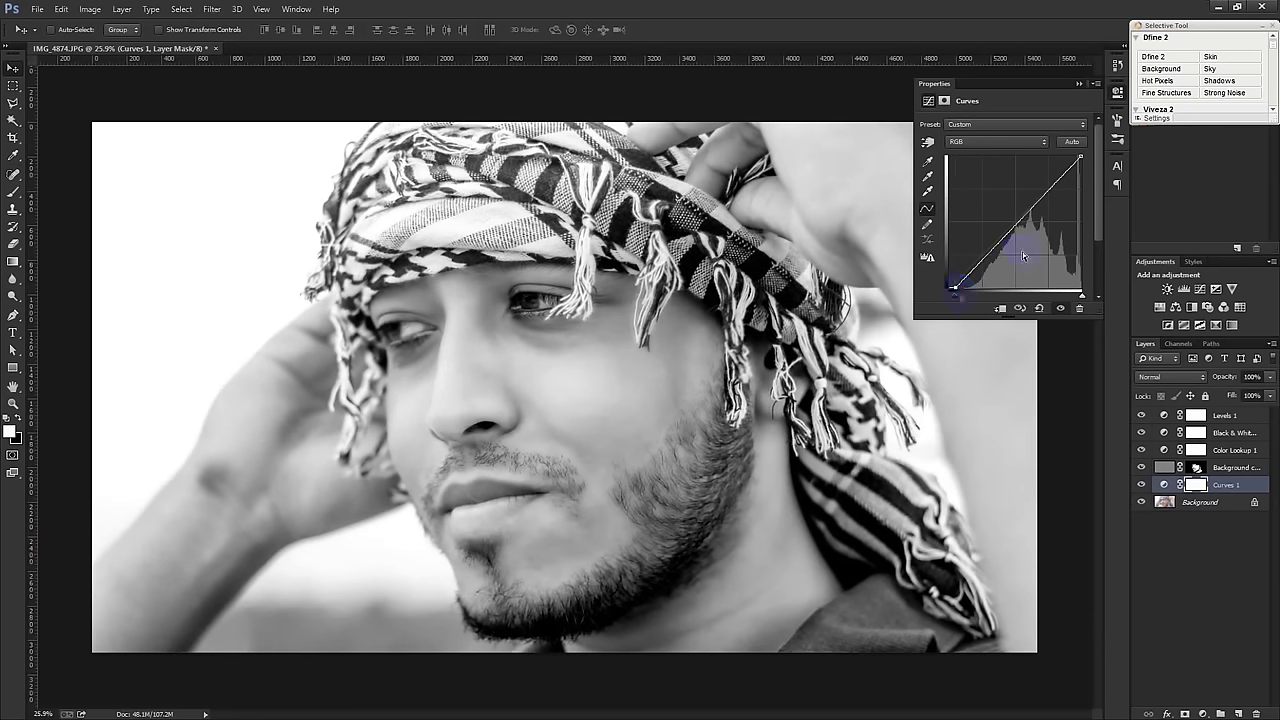
{"action": "left_click_drag", "start_coordinate": [1080, 157], "coordinate": [1077, 152]}
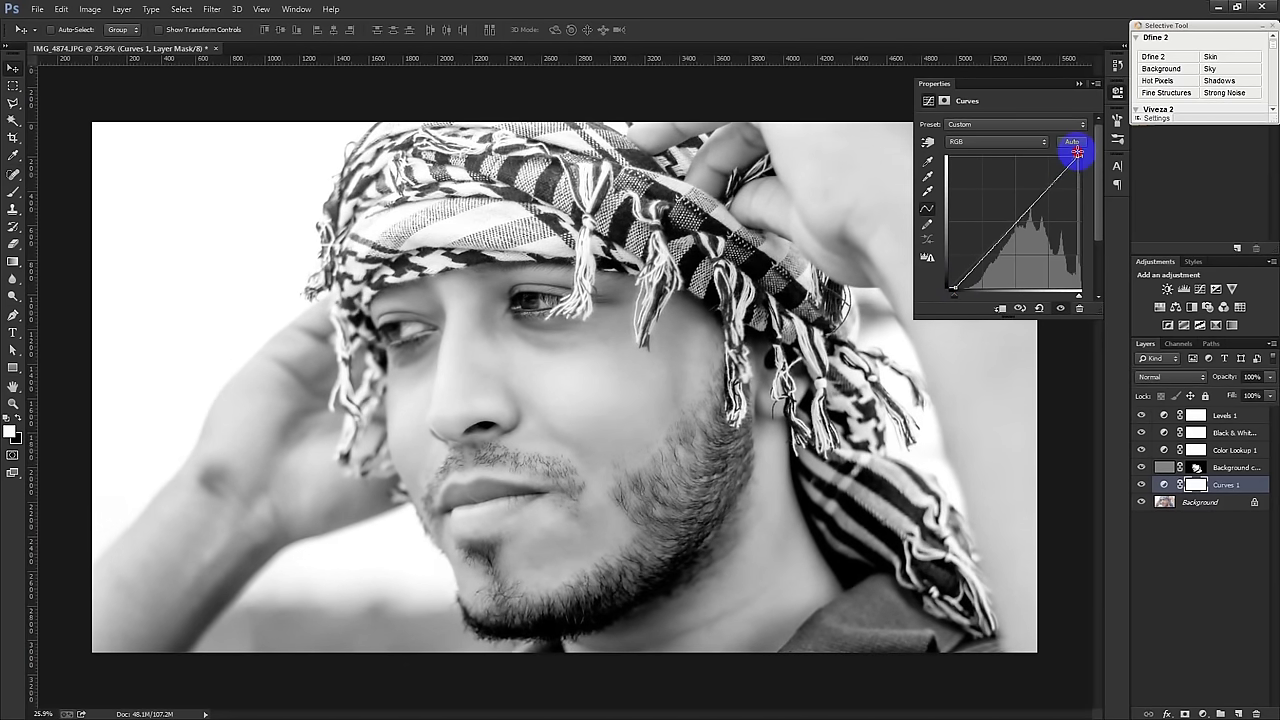
{"action": "left_click_drag", "start_coordinate": [1014, 206], "coordinate": [1029, 205]}
{"action": "left_click", "coordinate": [988, 256]}
{"action": "left_click_drag", "start_coordinate": [988, 253], "coordinate": [990, 251]}
{"action": "left_click", "coordinate": [1043, 196]}
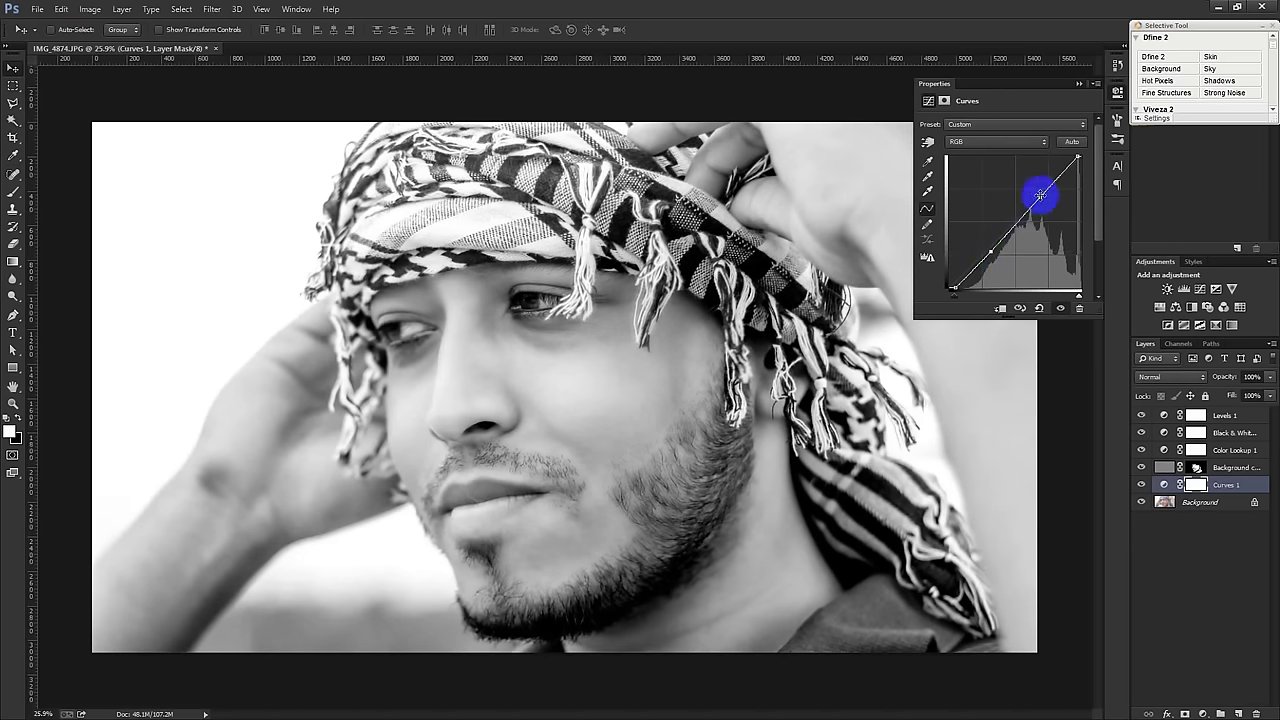
{"action": "left_click_drag", "start_coordinate": [1040, 192], "coordinate": [1039, 192]}
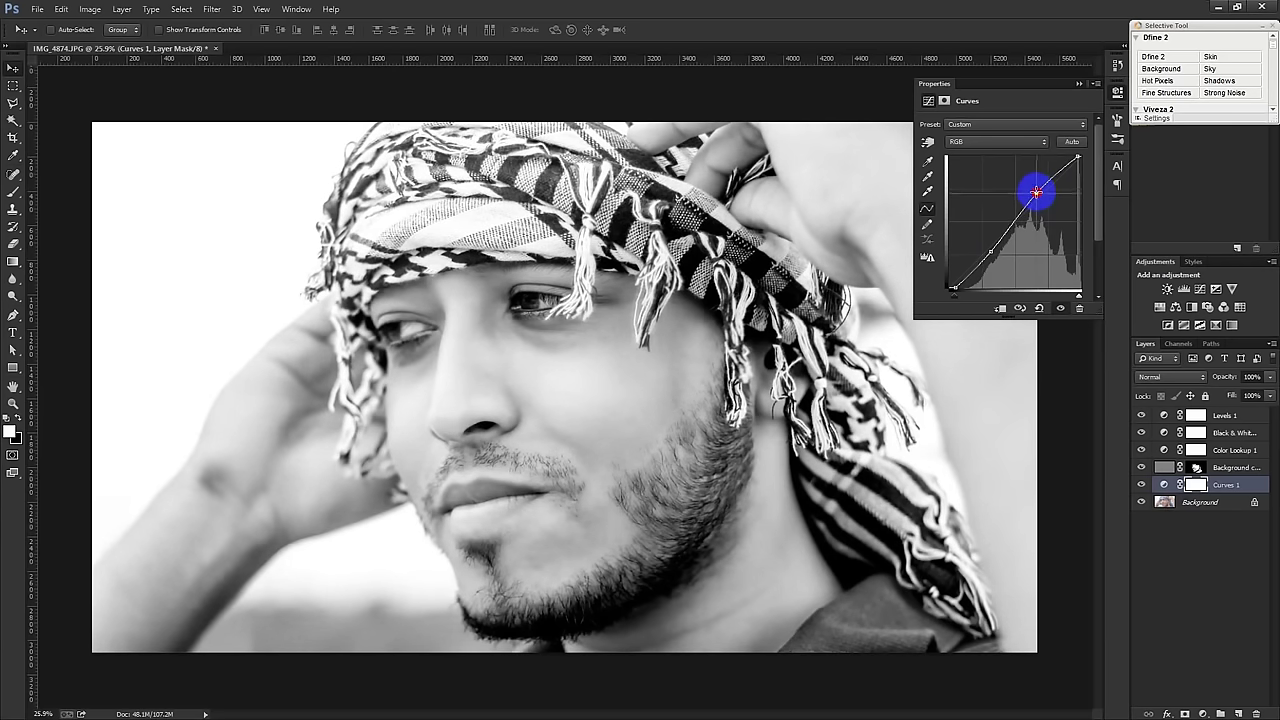
{"action": "left_click_drag", "start_coordinate": [1035, 191], "coordinate": [1031, 192]}
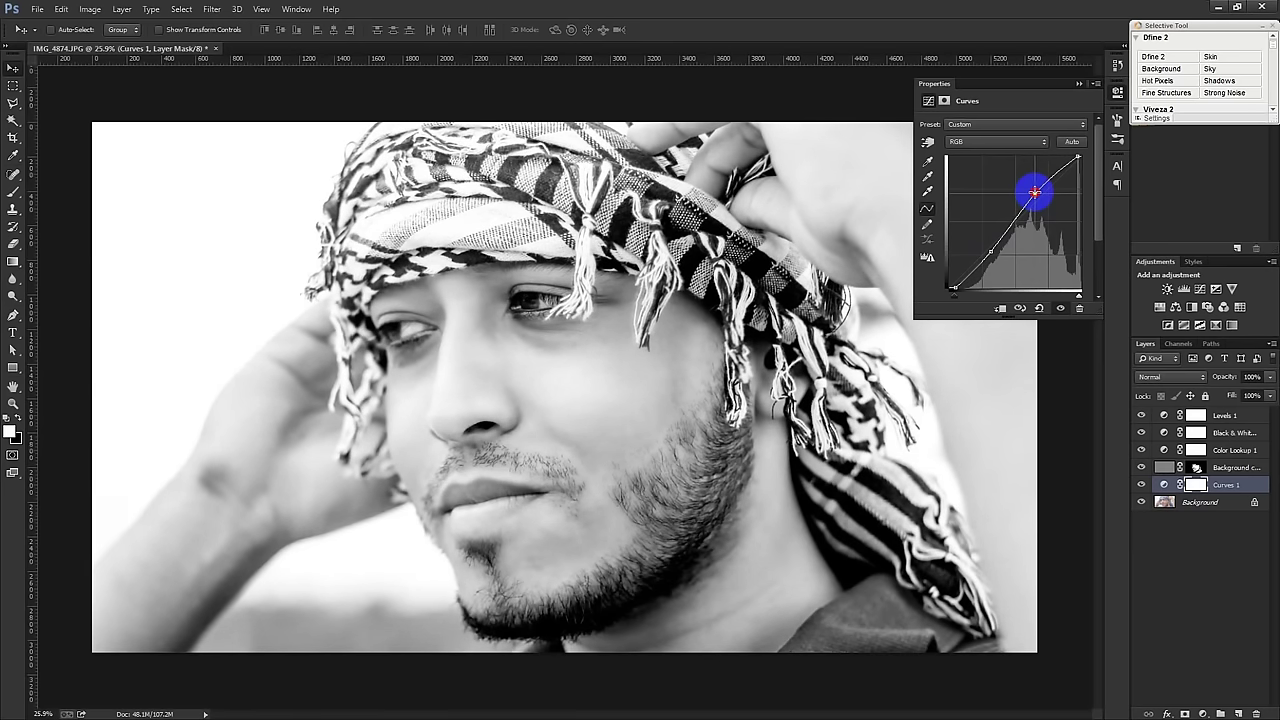
{"action": "left_click", "coordinate": [1160, 450]}
Raise Yellows to 85 and Reds to 44 in the Black & White adjustment.
{"action": "left_click", "coordinate": [1164, 433]}
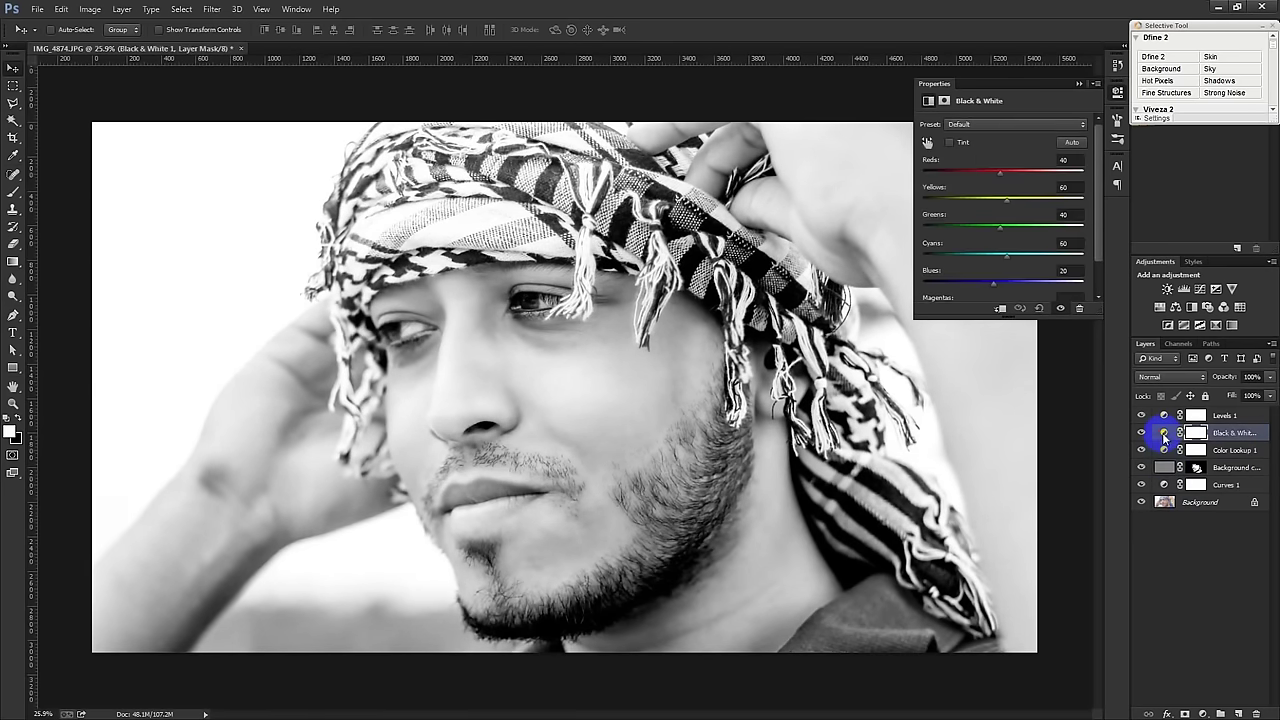
{"action": "left_click_drag", "start_coordinate": [1010, 202], "coordinate": [1016, 202]}
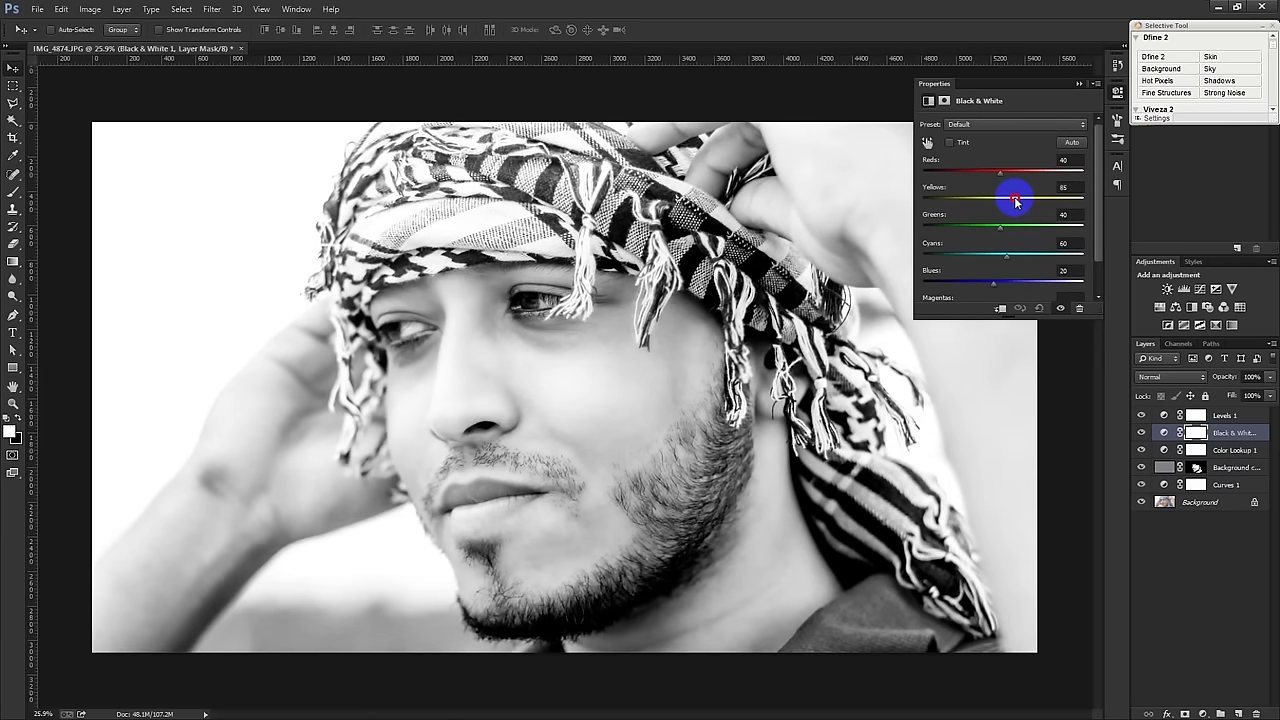
{"action": "left_click_drag", "start_coordinate": [1003, 176], "coordinate": [1005, 177]}
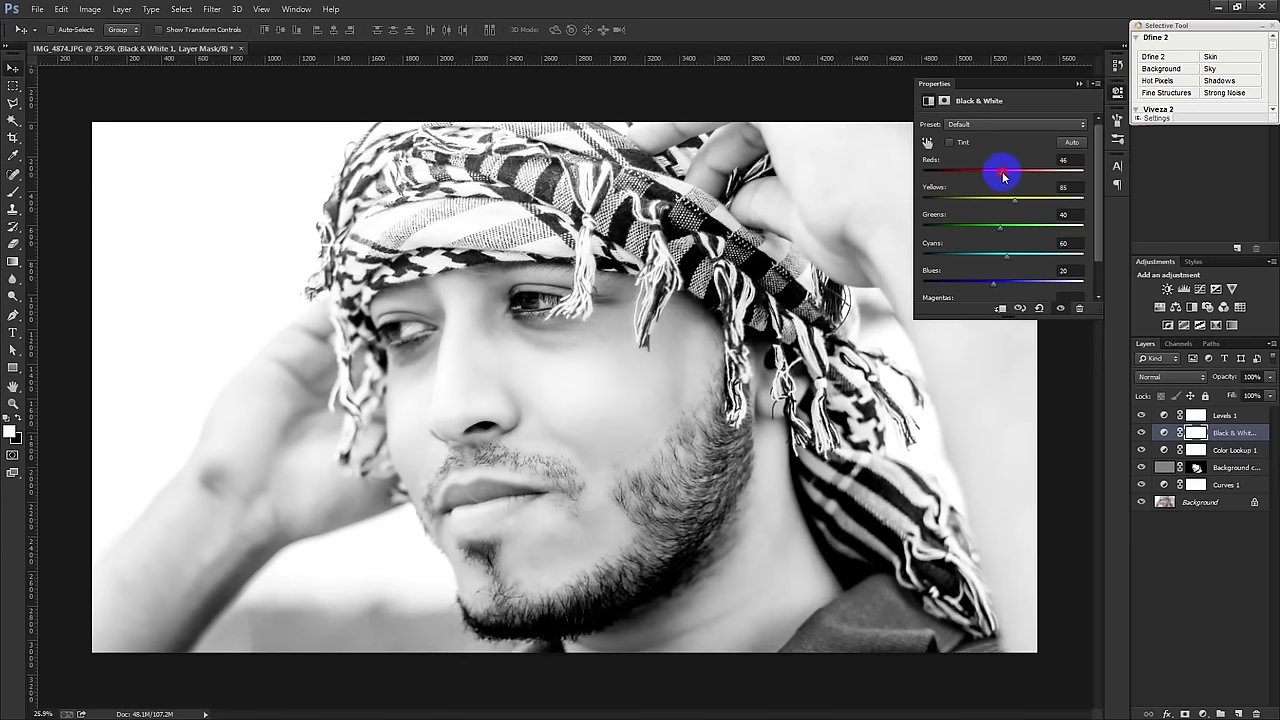
{"action": "left_click", "coordinate": [1183, 432]}
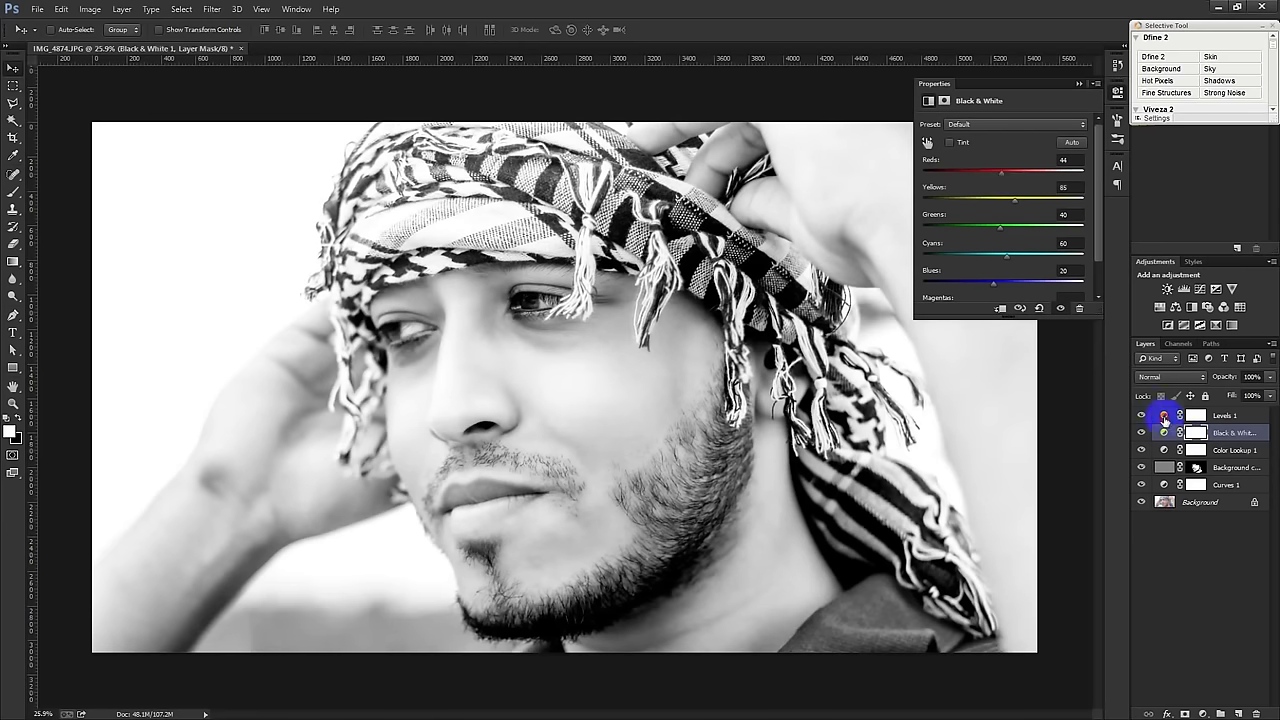
Raise the Levels shadow input to 51 and toggle its visibility to compare.
{"action": "left_click", "coordinate": [1164, 418]}
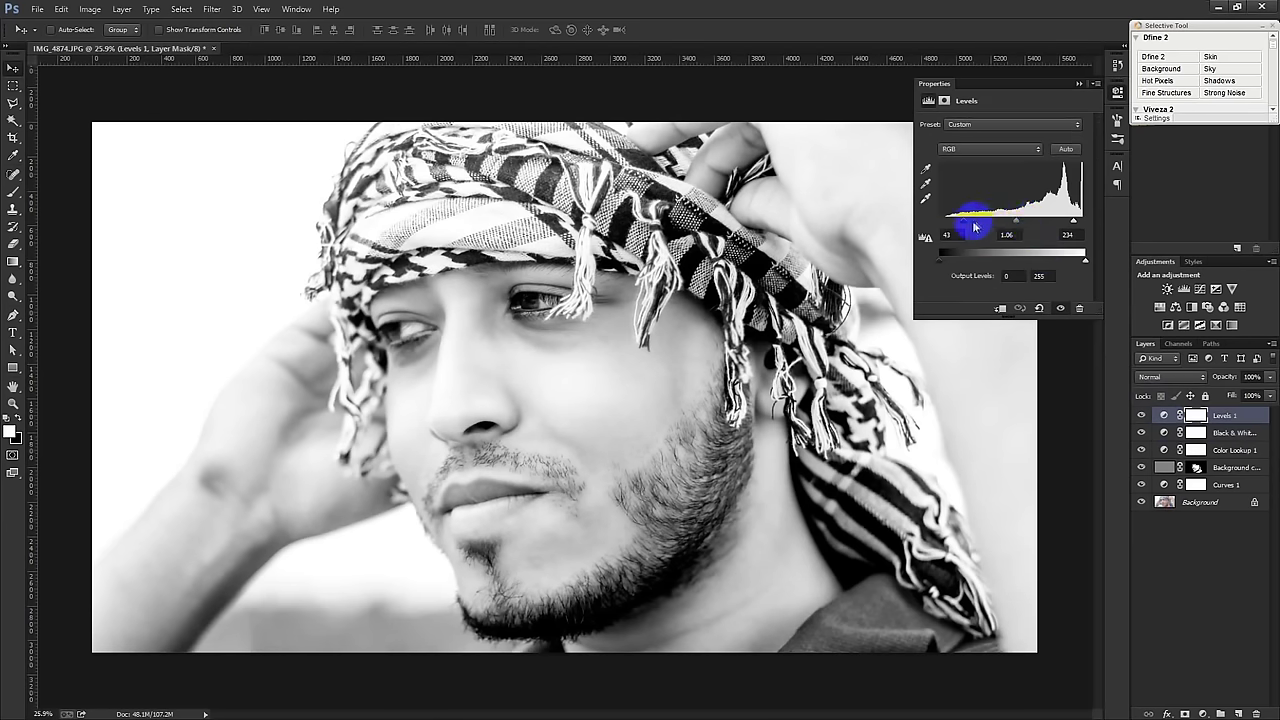
{"action": "left_click_drag", "start_coordinate": [965, 226], "coordinate": [977, 223]}
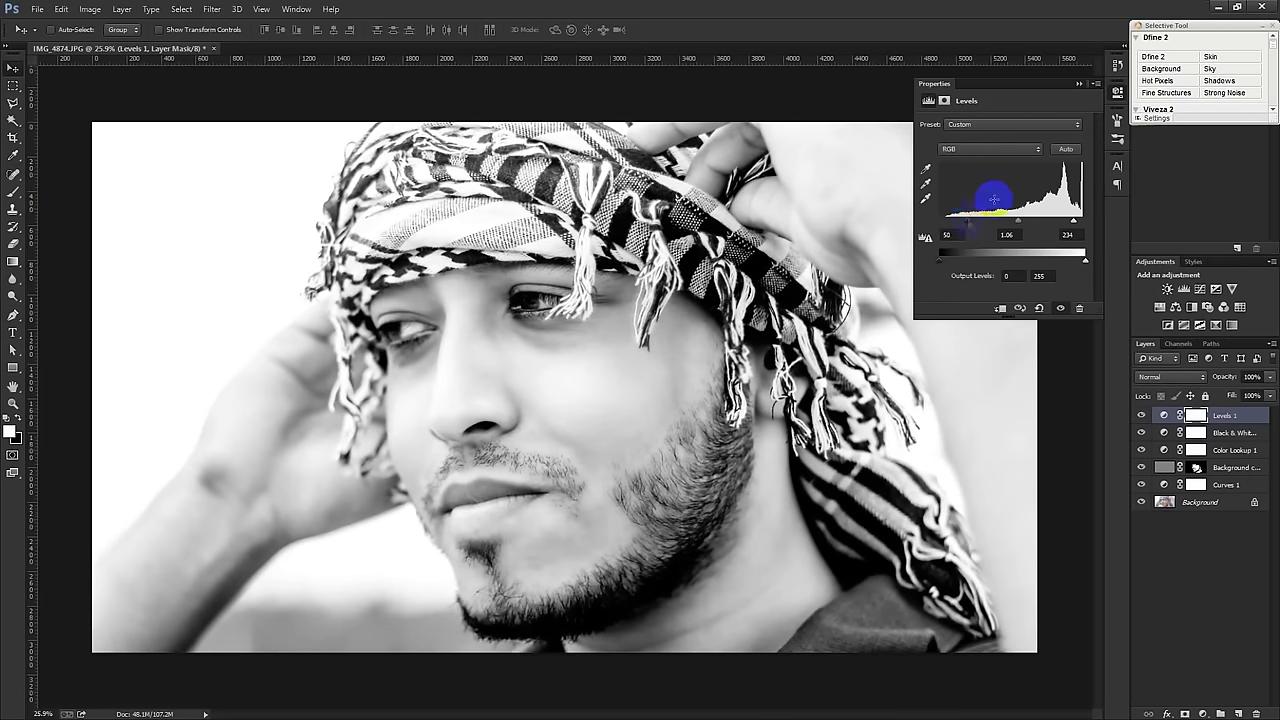
{"action": "left_click", "coordinate": [1079, 84]}
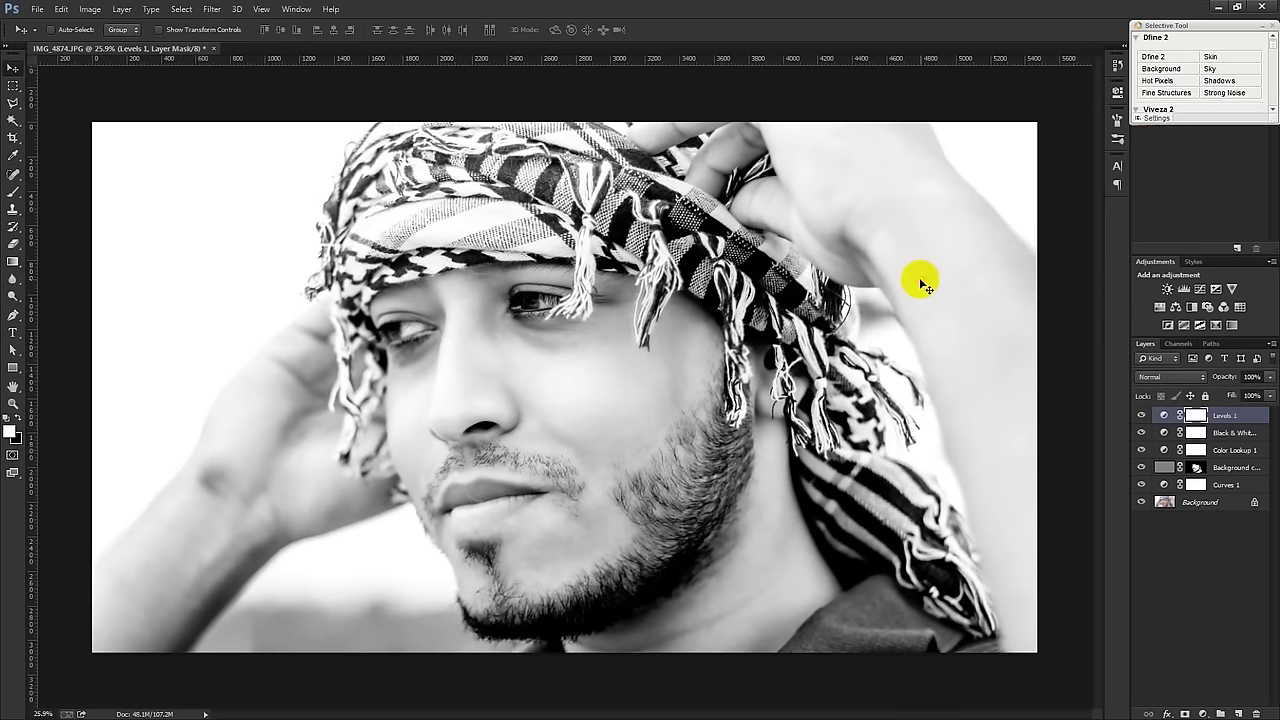
{"action": "left_click", "coordinate": [1142, 416]}
{"action": "left_click", "coordinate": [1143, 416]}
{"action": "left_click", "coordinate": [1143, 416]}
{"action": "scroll", "coordinate": [920, 296], "scroll_direction": "down", "scroll_amount": 1, "text": "alt"}
{"action": "scroll", "coordinate": [922, 302], "scroll_direction": "down", "scroll_amount": 1, "text": "alt"}
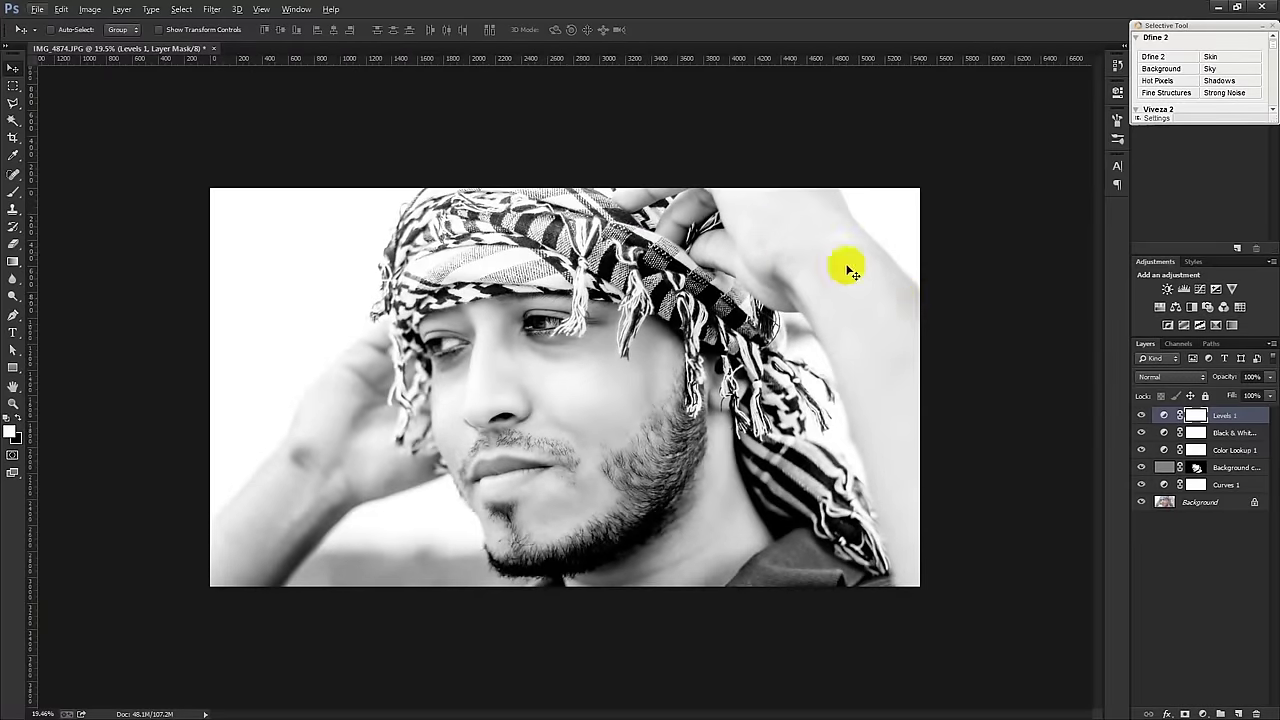
{"action": "scroll", "coordinate": [810, 357], "scroll_direction": "up", "scroll_amount": 1, "text": "alt"}
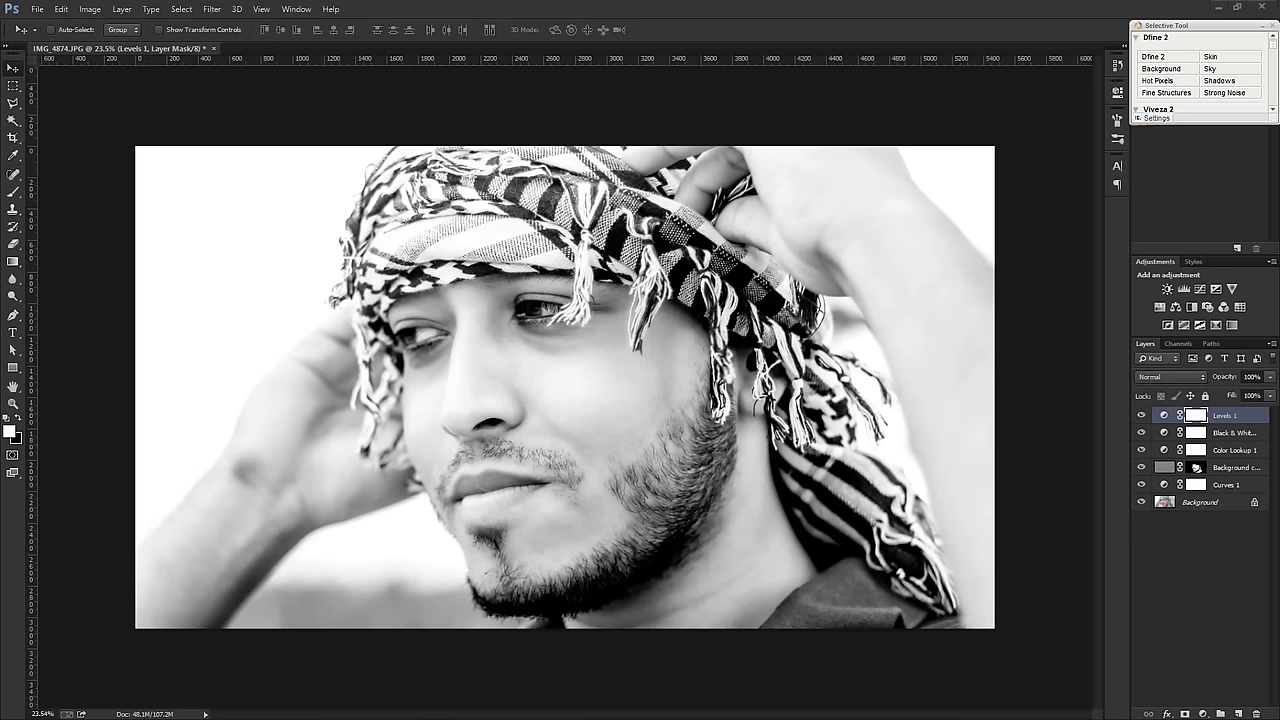
{"action": "mouse_move", "coordinate": [651, 337]}
{"action": "left_mouse_down"}
{"action": "mouse_move", "coordinate": [951, 274]}
{"action": "mouse_move", "coordinate": [863, 294]}
{"action": "mouse_move", "coordinate": [686, 209]}
{"action": "left_mouse_up"}
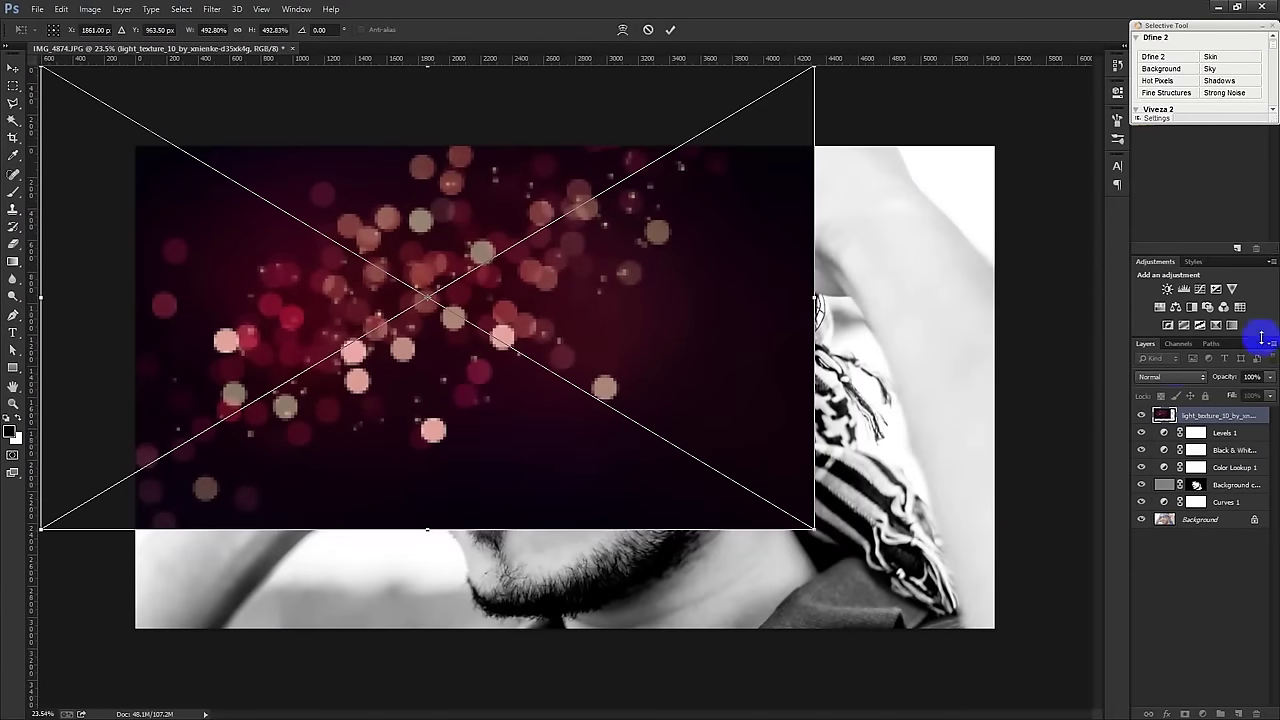
Set the light texture to Soft Light, then enlarge and move it to cover the face.
{"action": "left_click", "coordinate": [1171, 377]}
{"action": "left_click", "coordinate": [1155, 209]}
{"action": "mouse_move", "coordinate": [700, 296]}
{"action": "left_mouse_down"}
{"action": "mouse_move", "coordinate": [1020, 575]}
{"action": "mouse_move", "coordinate": [457, 228]}
{"action": "left_mouse_up"}
{"action": "mouse_move", "coordinate": [500, 271]}
{"action": "left_mouse_down"}
{"action": "mouse_move", "coordinate": [857, 271]}
{"action": "mouse_move", "coordinate": [760, 395]}
{"action": "mouse_move", "coordinate": [800, 475]}
{"action": "left_mouse_up"}
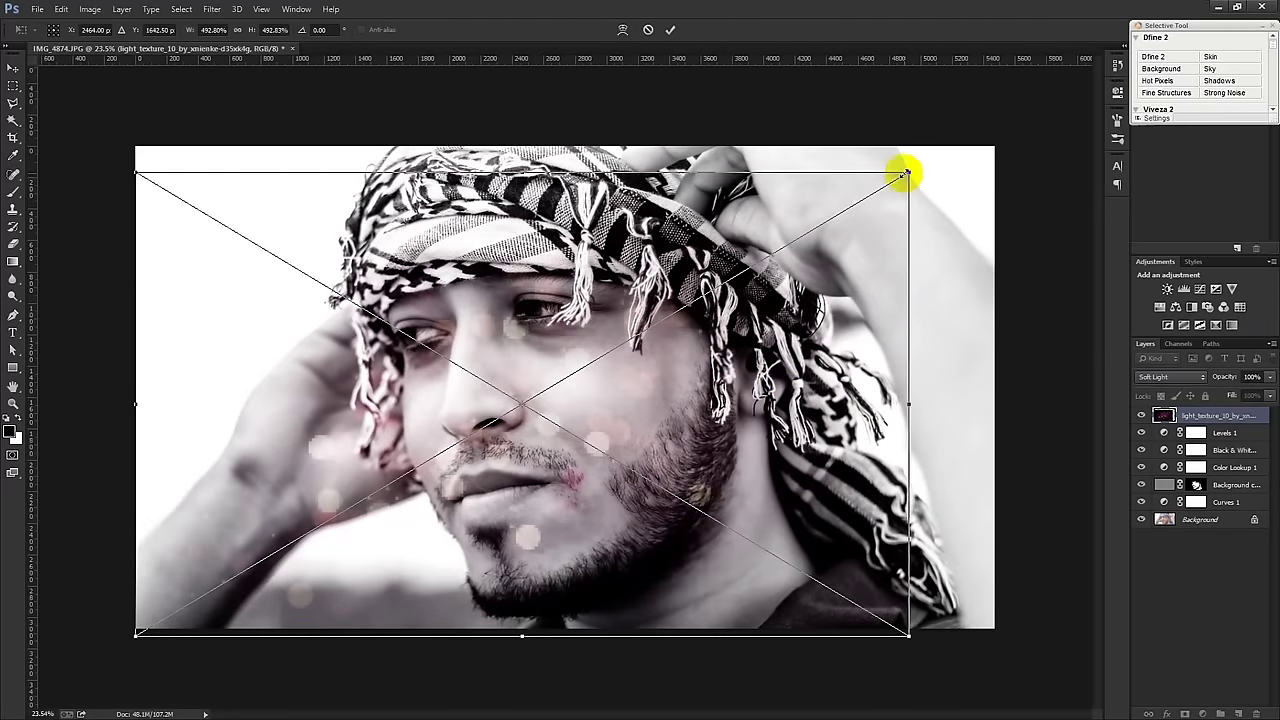
{"action": "left_click_drag", "start_coordinate": [905, 175], "coordinate": [1114, 120]}
{"action": "mouse_move", "coordinate": [829, 223]}
{"action": "left_mouse_down"}
{"action": "mouse_move", "coordinate": [900, 308]}
{"action": "mouse_move", "coordinate": [975, 376]}
{"action": "mouse_move", "coordinate": [1006, 386]}
{"action": "mouse_move", "coordinate": [543, 129]}
{"action": "mouse_move", "coordinate": [797, 166]}
{"action": "mouse_move", "coordinate": [837, 314]}
{"action": "mouse_move", "coordinate": [966, 443]}
{"action": "mouse_move", "coordinate": [986, 451]}
{"action": "mouse_move", "coordinate": [988, 423]}
{"action": "left_mouse_up"}
{"action": "key", "text": "Return"}
{"action": "right_click", "coordinate": [1210, 418]}
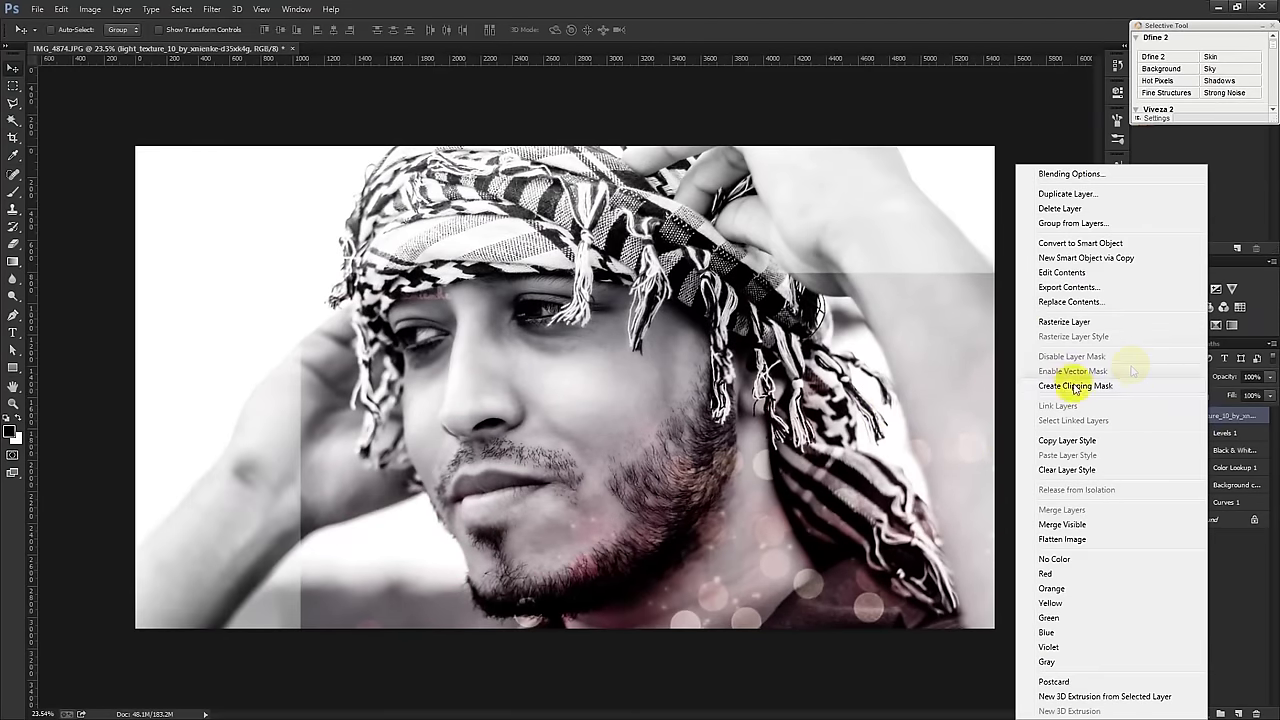
Rasterize the light texture layer and apply a Black & White adjustment with Reds at 70.
{"action": "left_click", "coordinate": [1065, 324]}
{"action": "left_click", "coordinate": [86, 12]}
{"action": "mouse_move", "coordinate": [109, 44]}
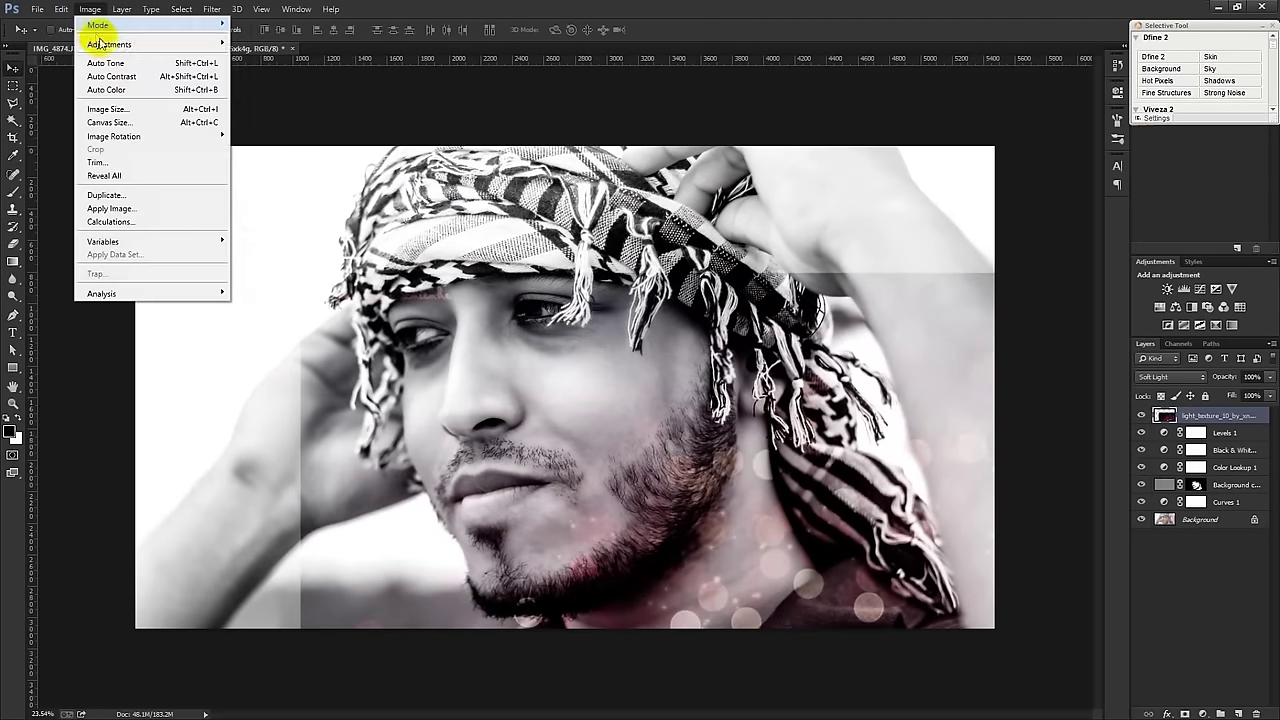
{"action": "left_click", "coordinate": [277, 145]}
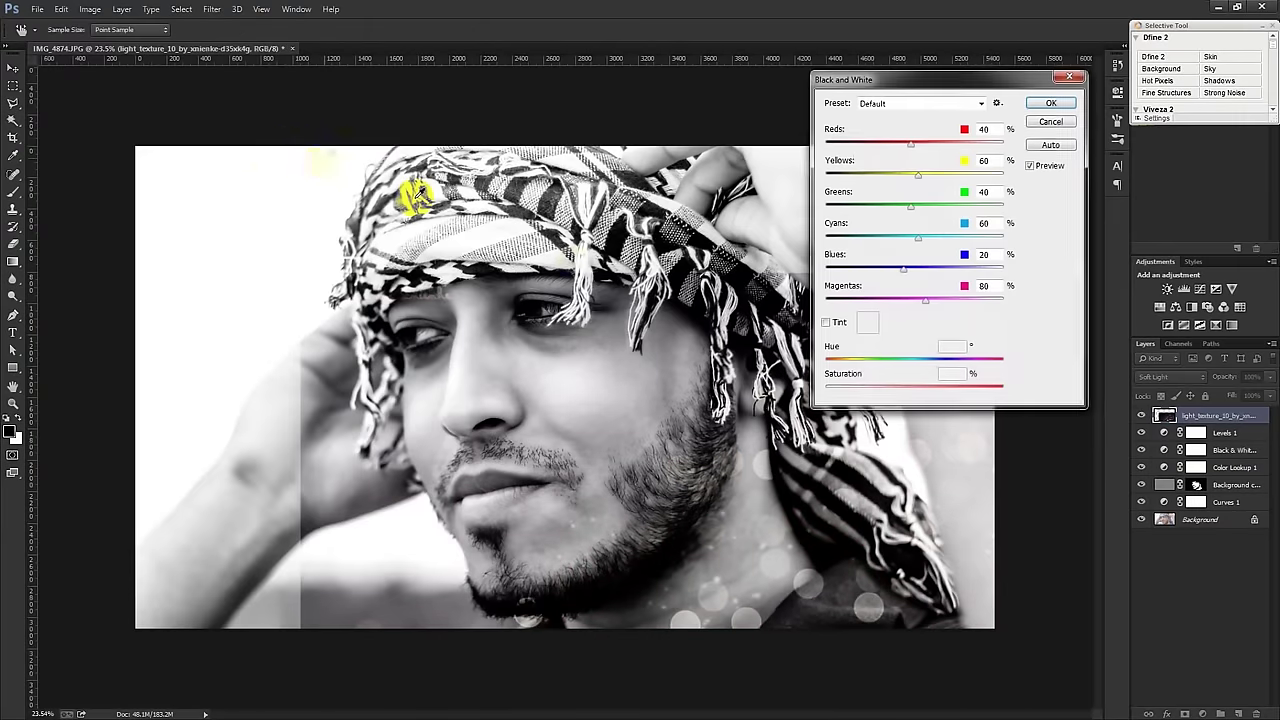
{"action": "left_click_drag", "start_coordinate": [914, 148], "coordinate": [921, 145]}
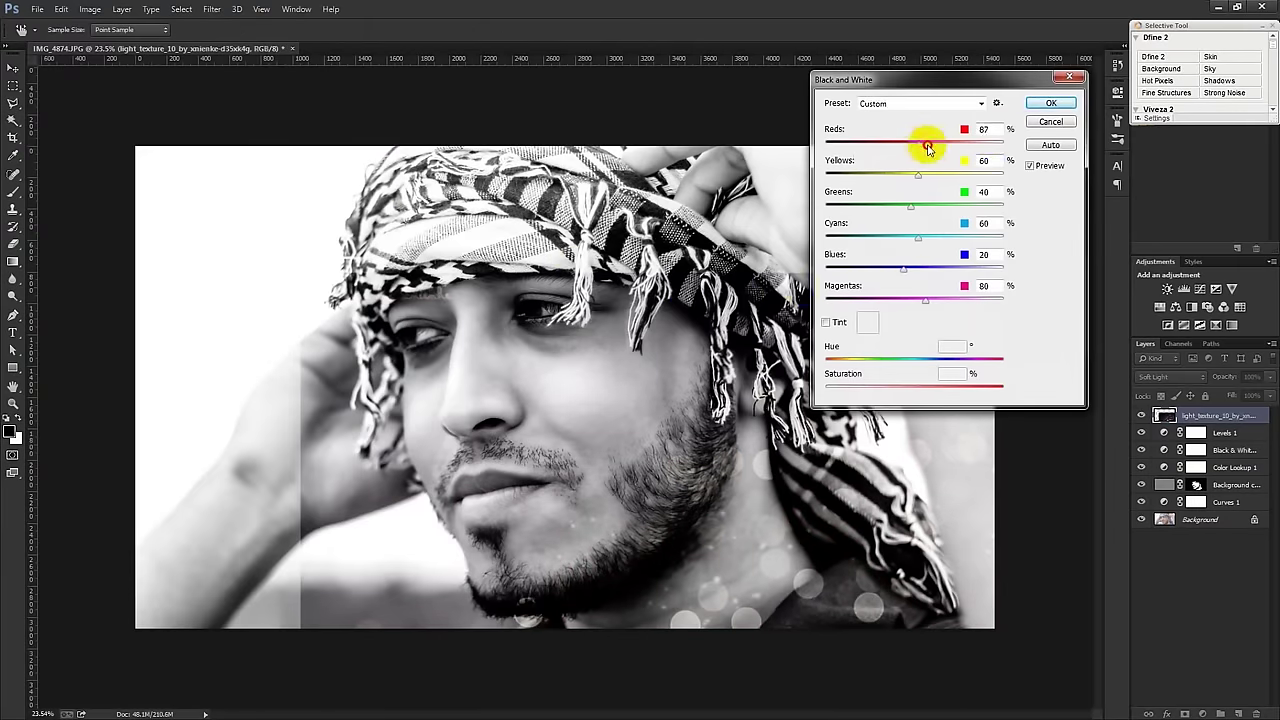
{"action": "left_click", "coordinate": [1048, 105]}
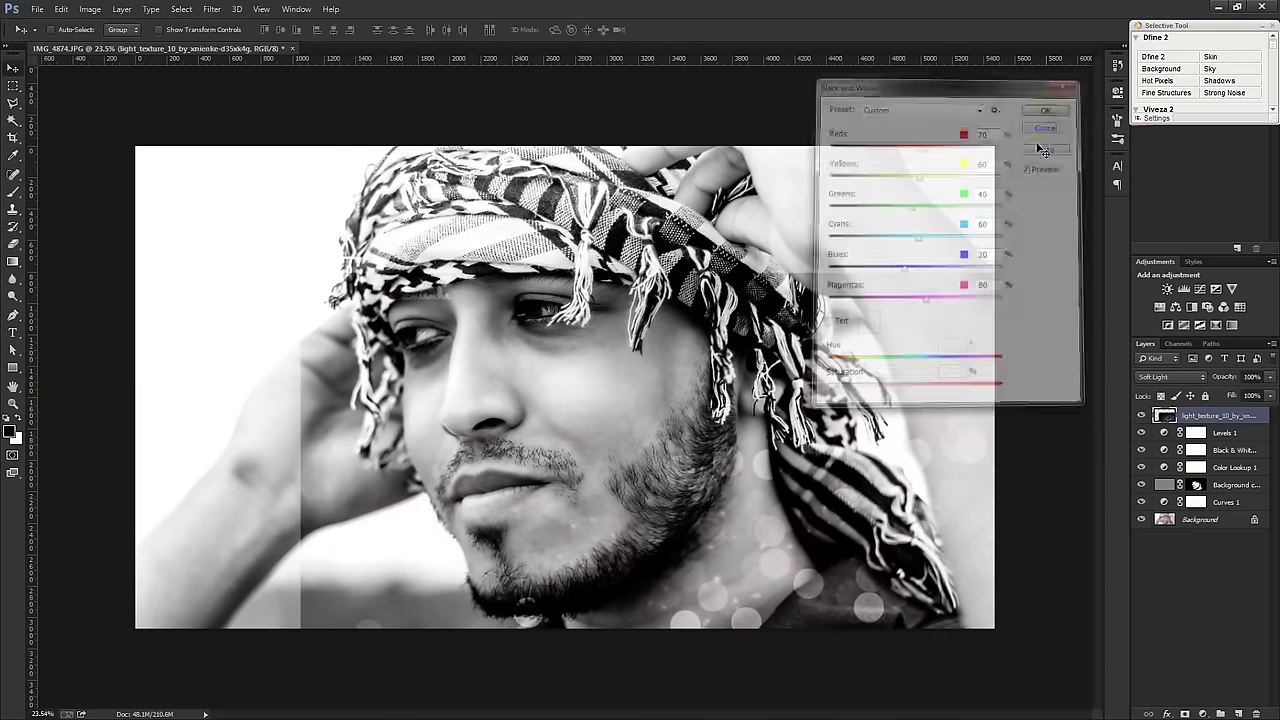
{"action": "left_click", "coordinate": [206, 257]}
{"action": "left_click", "coordinate": [13, 245]}
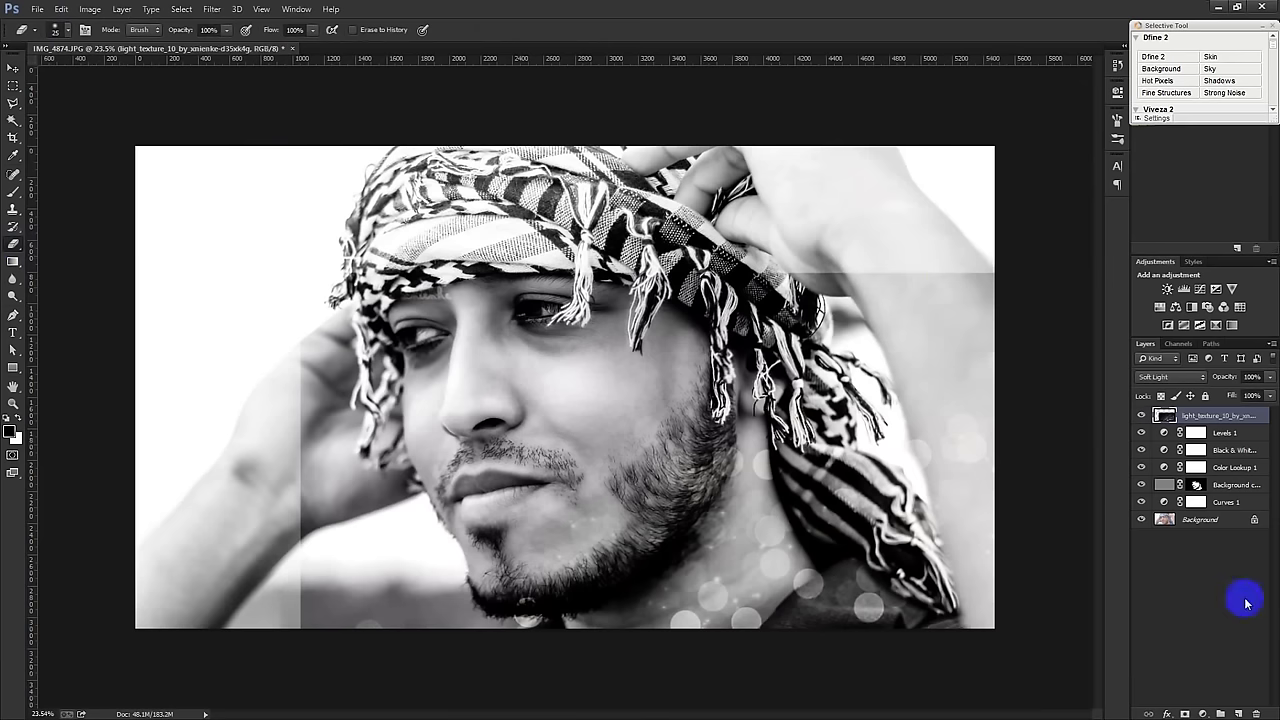
Add an inverted layer mask to the texture, paint it in over the neck and scarf, and keep it off the face and lips.
{"action": "left_click", "coordinate": [1185, 713]}
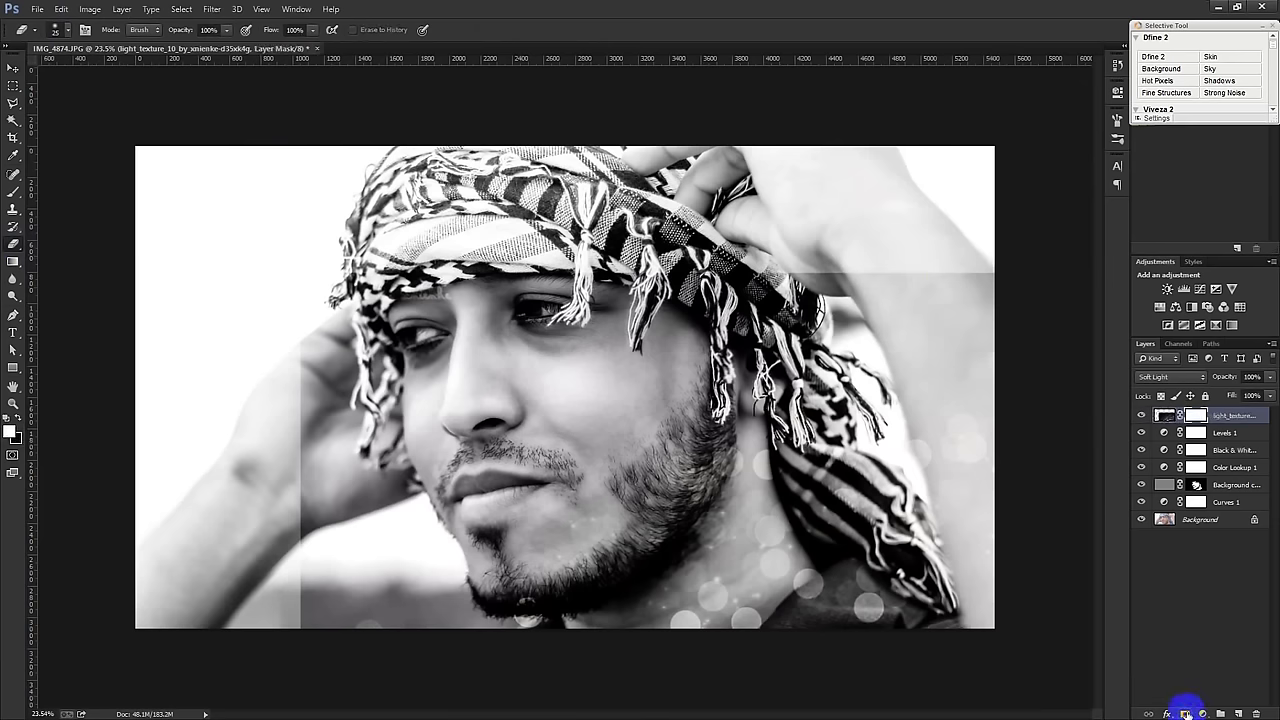
{"action": "key", "text": "ctrl+i"}
{"action": "left_click", "coordinate": [13, 191]}
{"action": "left_click", "coordinate": [710, 575]}
{"action": "left_click", "coordinate": [750, 578]}
{"action": "mouse_move", "coordinate": [703, 598]}
{"action": "left_mouse_down"}
{"action": "mouse_move", "coordinate": [643, 614]}
{"action": "mouse_move", "coordinate": [933, 527]}
{"action": "left_mouse_up"}
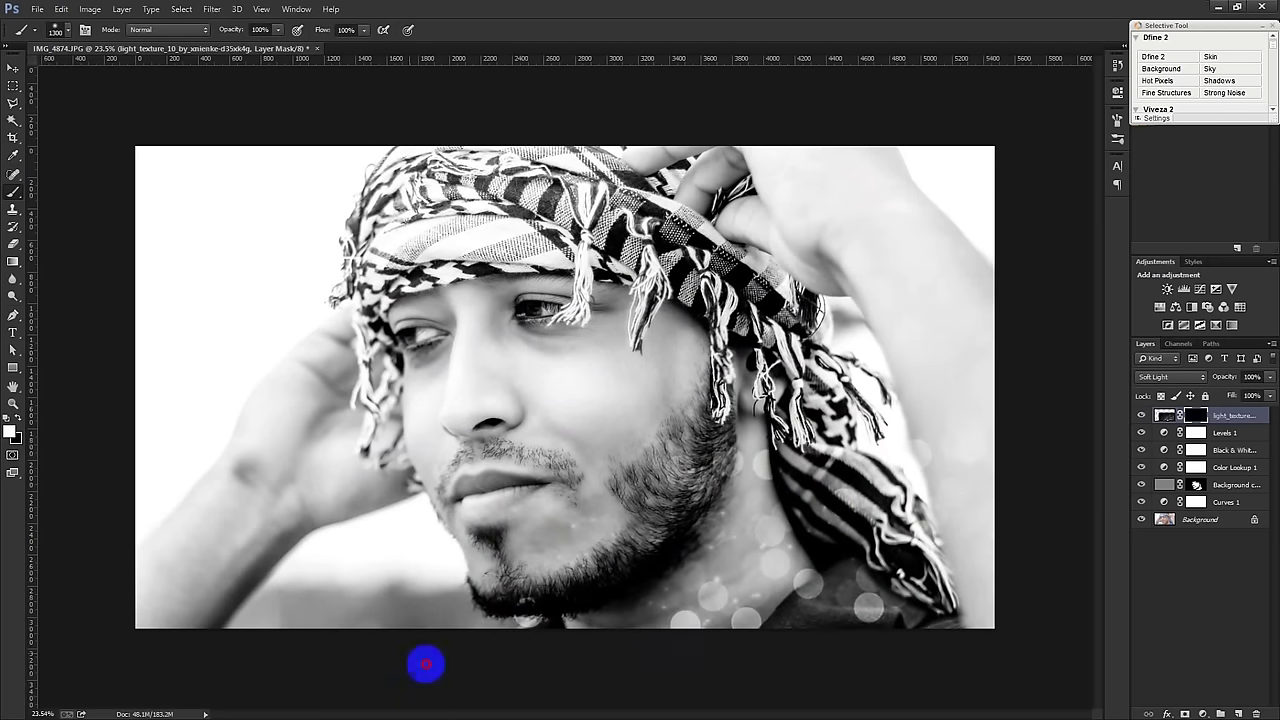
{"action": "left_click", "coordinate": [18, 427]}
{"action": "mouse_move", "coordinate": [612, 487]}
{"action": "left_mouse_down"}
{"action": "mouse_move", "coordinate": [449, 537]}
{"action": "mouse_move", "coordinate": [586, 420]}
{"action": "left_mouse_up"}
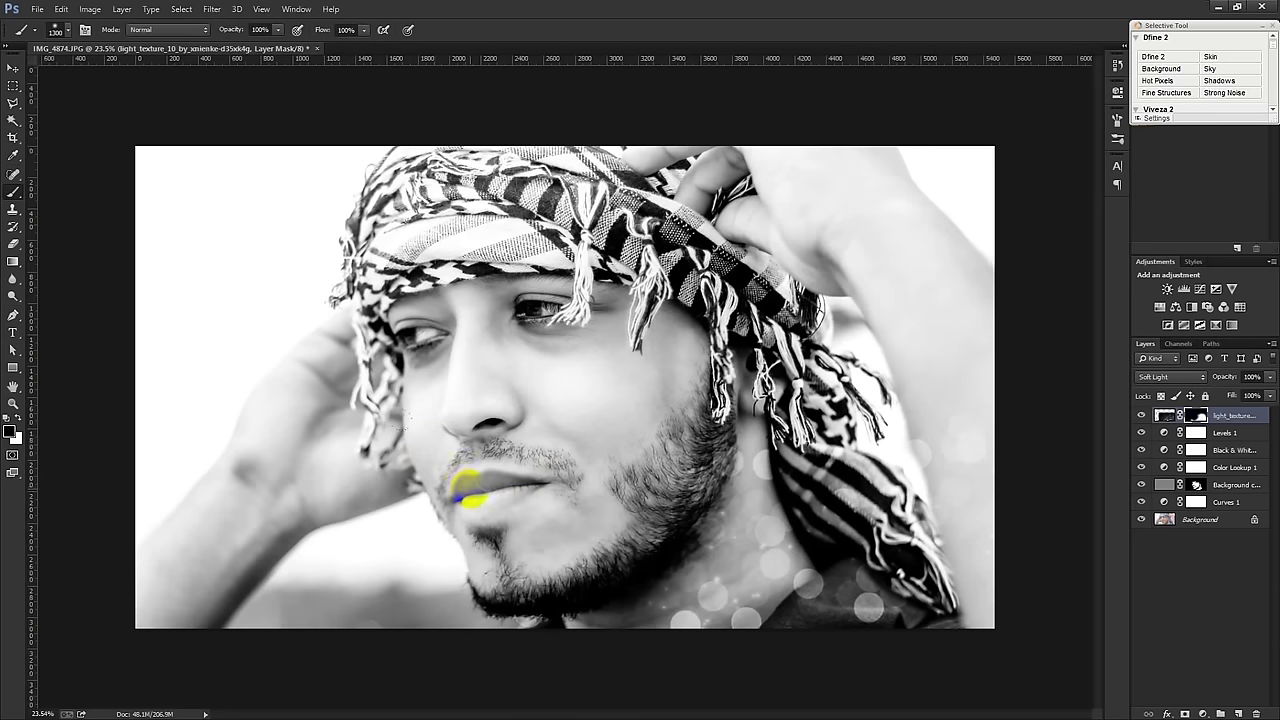
{"action": "left_click", "coordinate": [465, 490]}
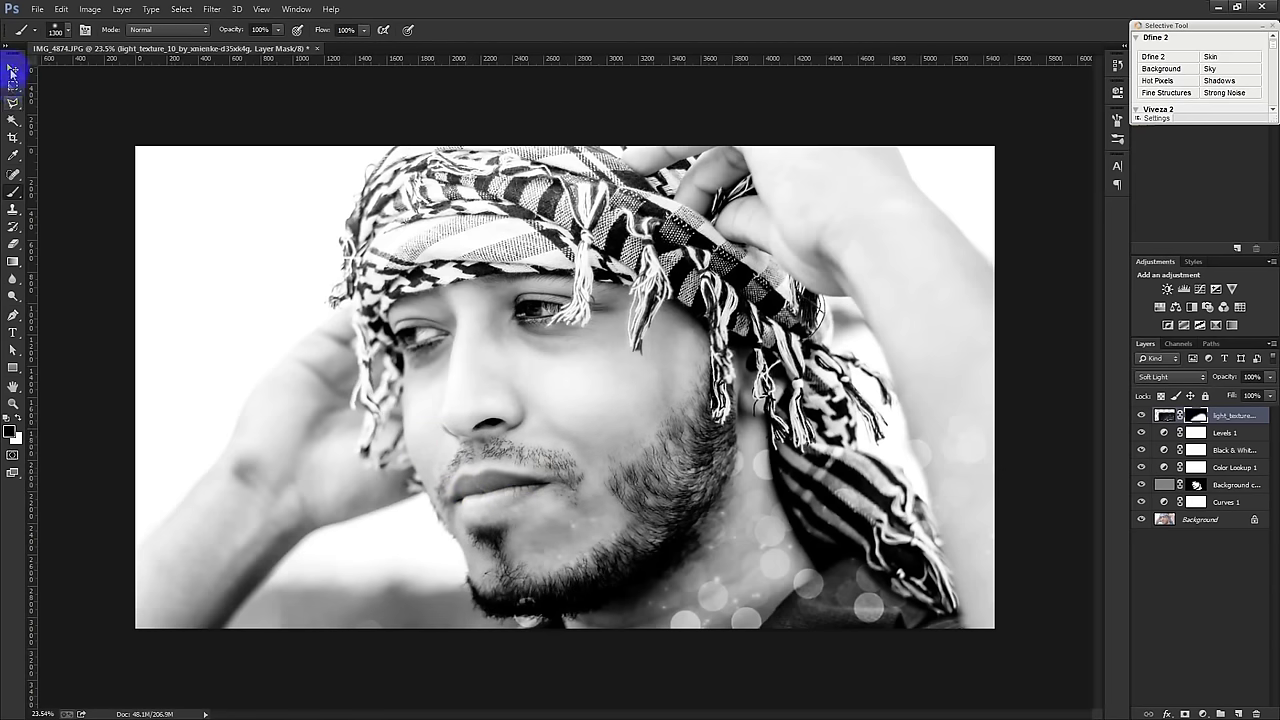
Duplicate the masked light texture layer and invert the copy.
{"action": "left_click", "coordinate": [13, 67]}
{"action": "mouse_move", "coordinate": [856, 530]}
{"action": "left_mouse_down"}
{"action": "mouse_move", "coordinate": [338, 187]}
{"action": "mouse_move", "coordinate": [278, 250]}
{"action": "left_mouse_up"}
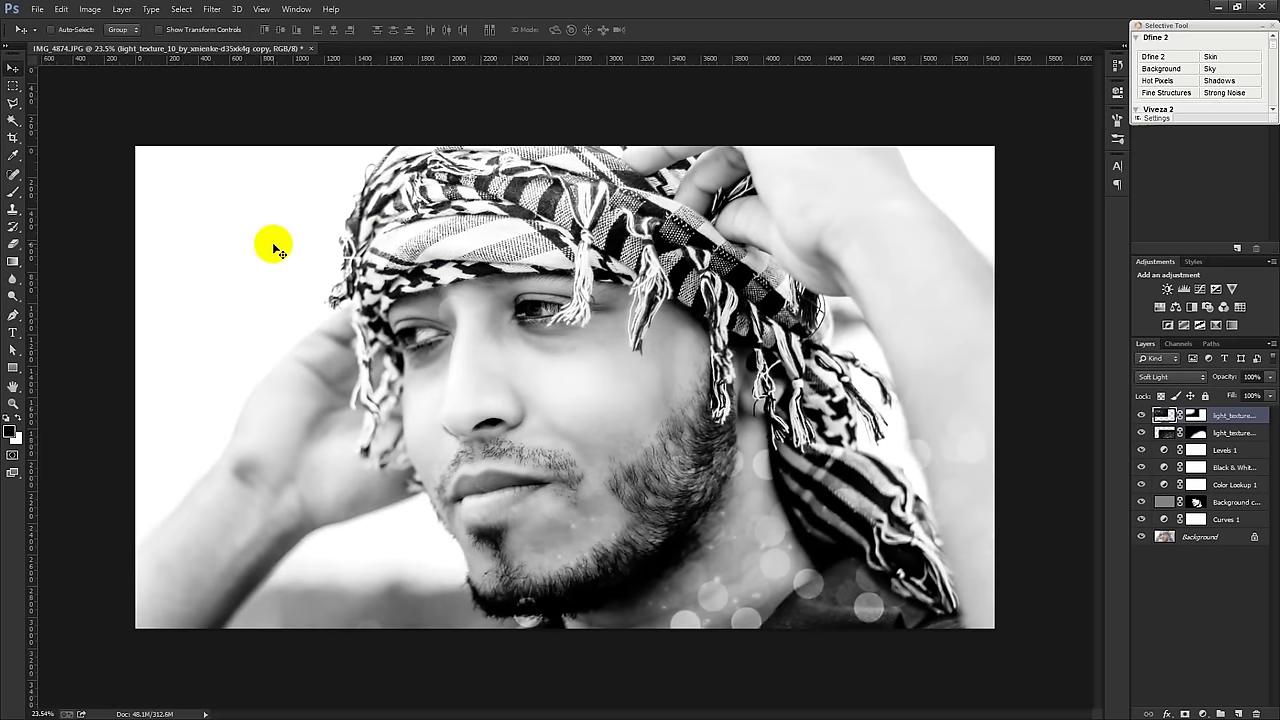
{"action": "left_click", "coordinate": [90, 9]}
{"action": "mouse_move", "coordinate": [110, 44]}
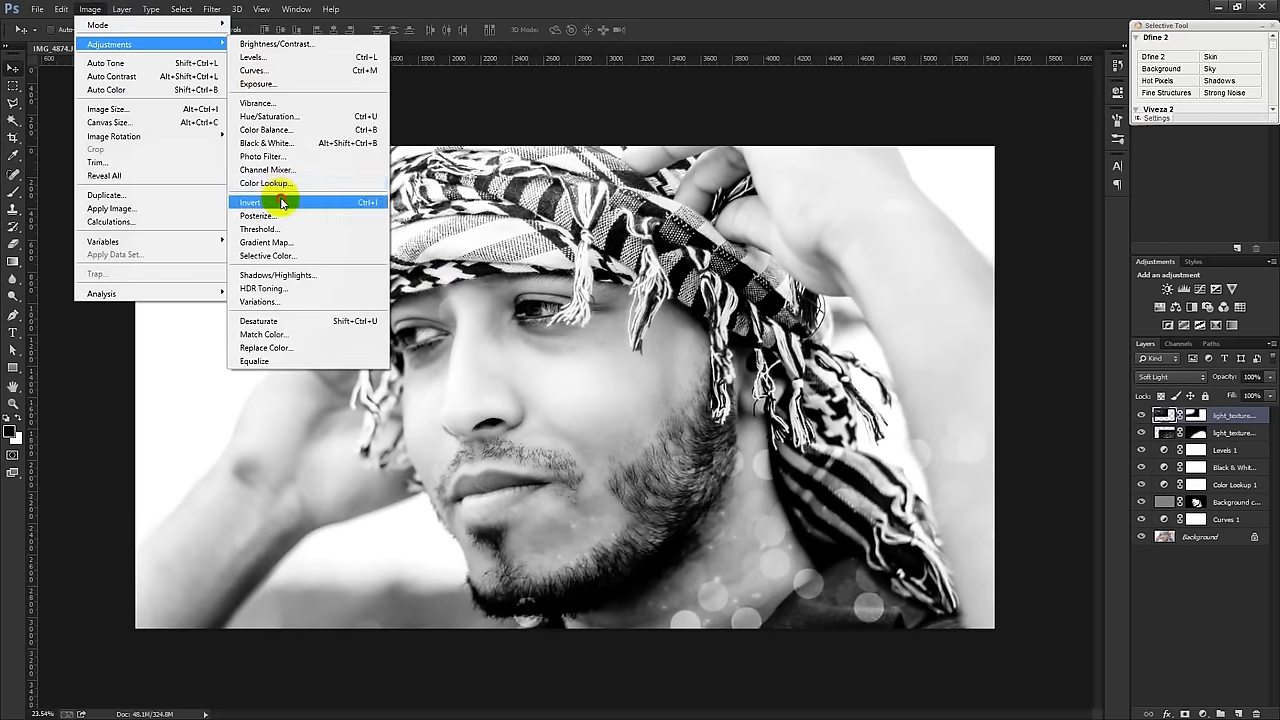
{"action": "left_click", "coordinate": [251, 202]}
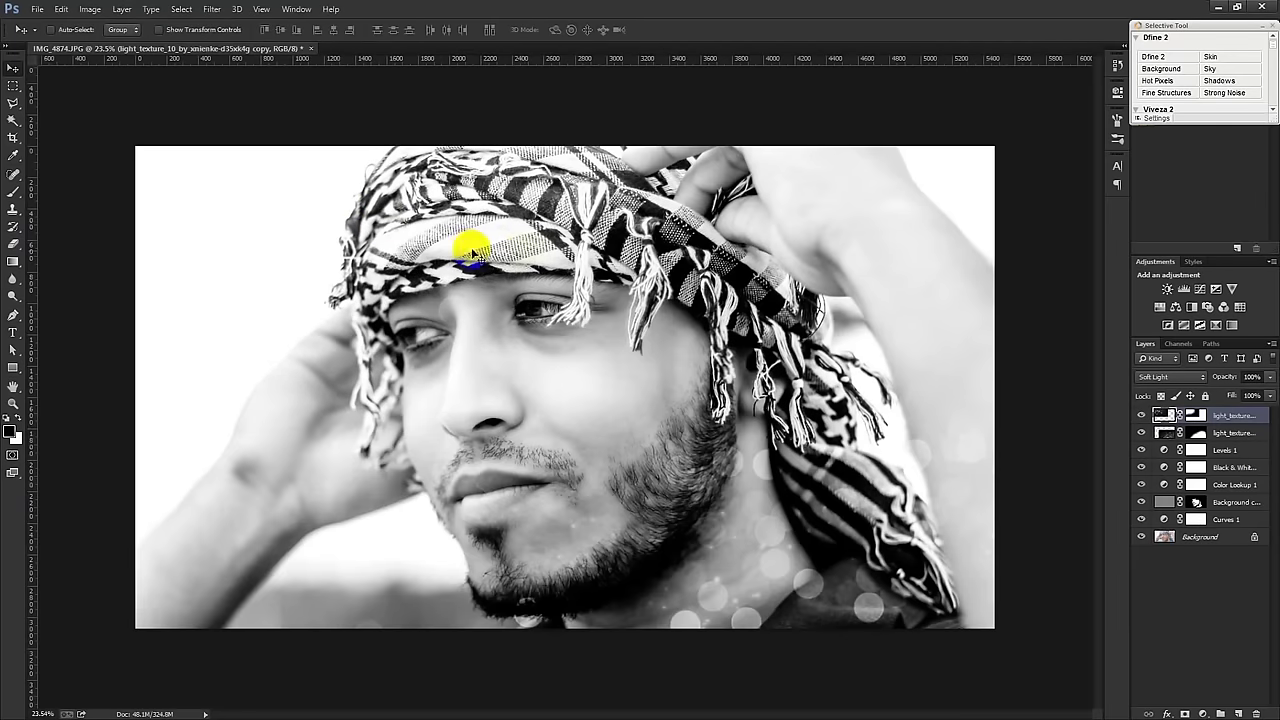
Shift the inverted copy, then duplicate the texture again and reposition and enlarge the new copy.
{"action": "mouse_move", "coordinate": [511, 225]}
{"action": "left_mouse_down"}
{"action": "mouse_move", "coordinate": [529, 300]}
{"action": "mouse_move", "coordinate": [422, 619]}
{"action": "mouse_move", "coordinate": [321, 519]}
{"action": "left_mouse_up"}
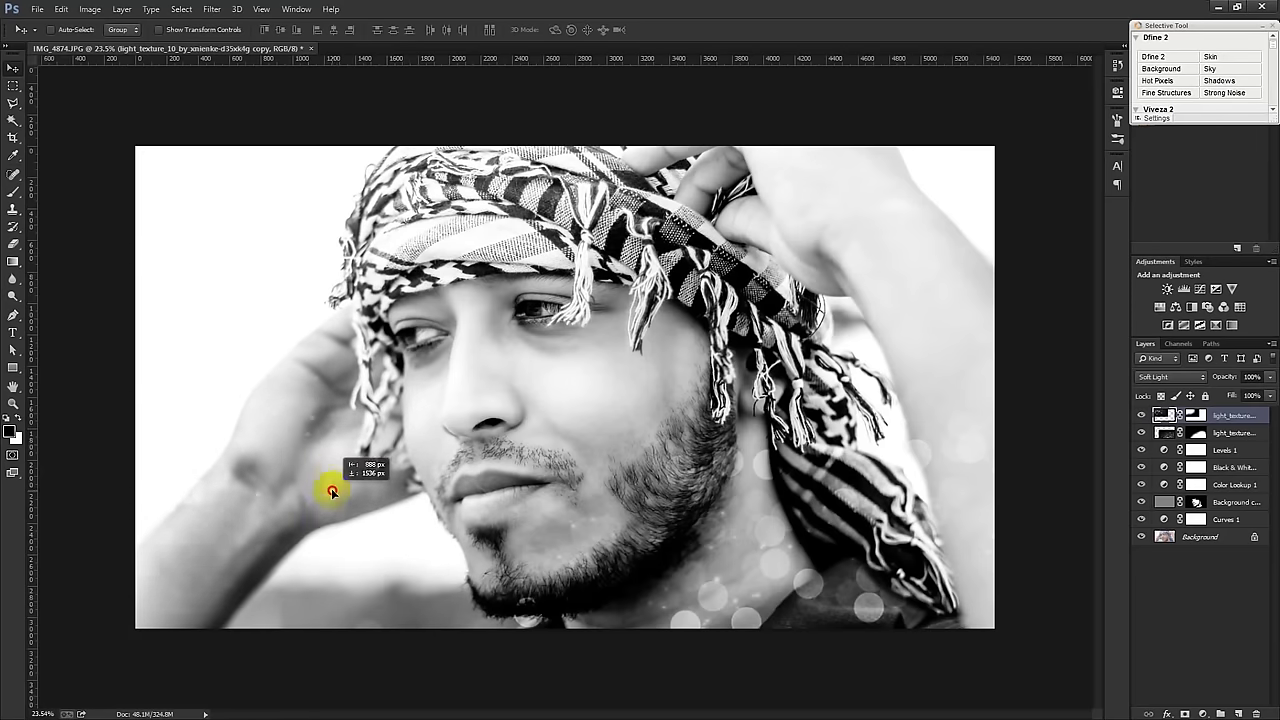
{"action": "left_click_drag", "start_coordinate": [309, 502], "coordinate": [690, 185]}
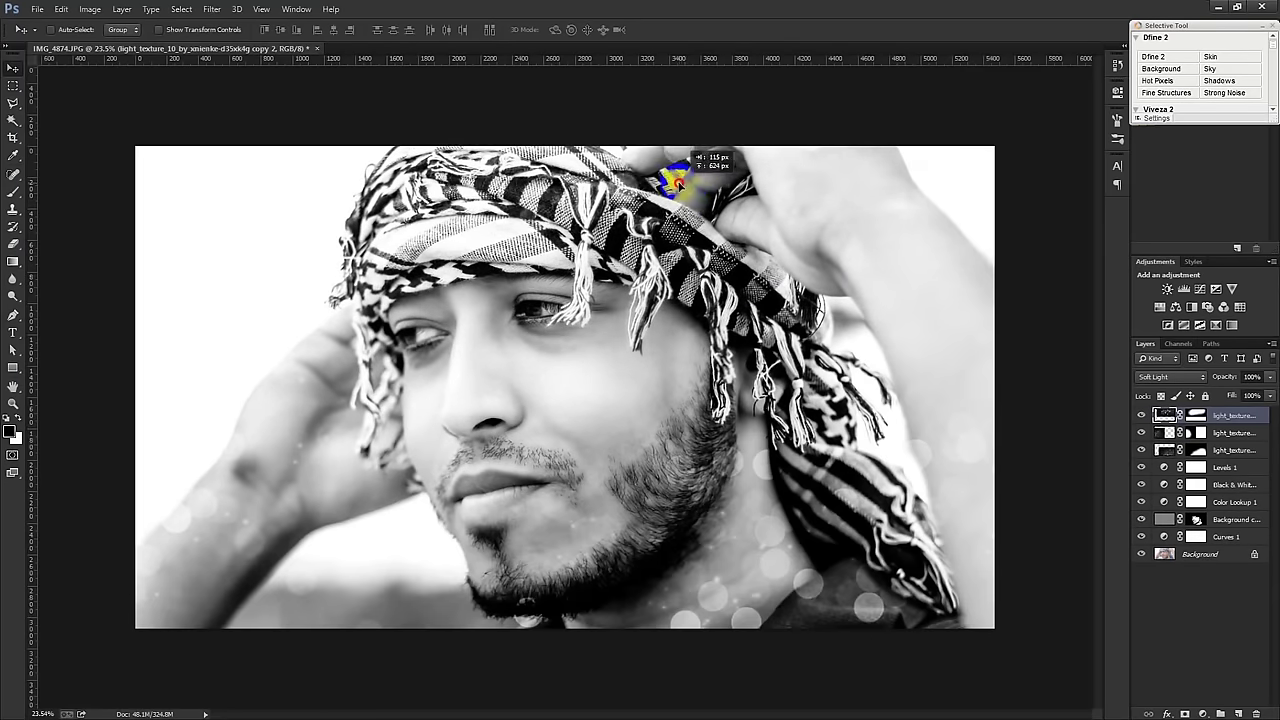
{"action": "mouse_move", "coordinate": [690, 185]}
{"action": "left_mouse_down"}
{"action": "mouse_move", "coordinate": [1200, 452]}
{"action": "mouse_move", "coordinate": [540, 457]}
{"action": "left_mouse_up"}
{"action": "left_click_drag", "start_coordinate": [622, 424], "coordinate": [1043, 606]}
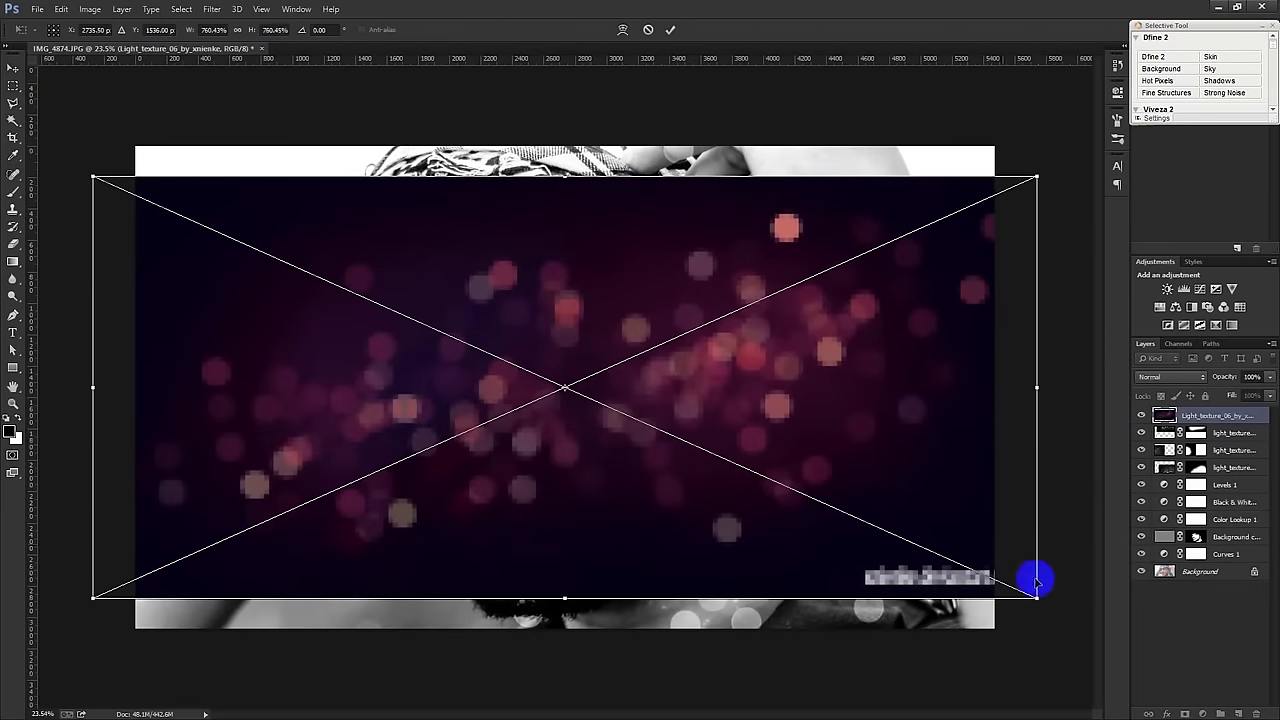
Tilt the pink bokeh texture about -6.6° over the portrait and blend it in Screen mode.
{"action": "left_click_drag", "start_coordinate": [1071, 566], "coordinate": [955, 610]}
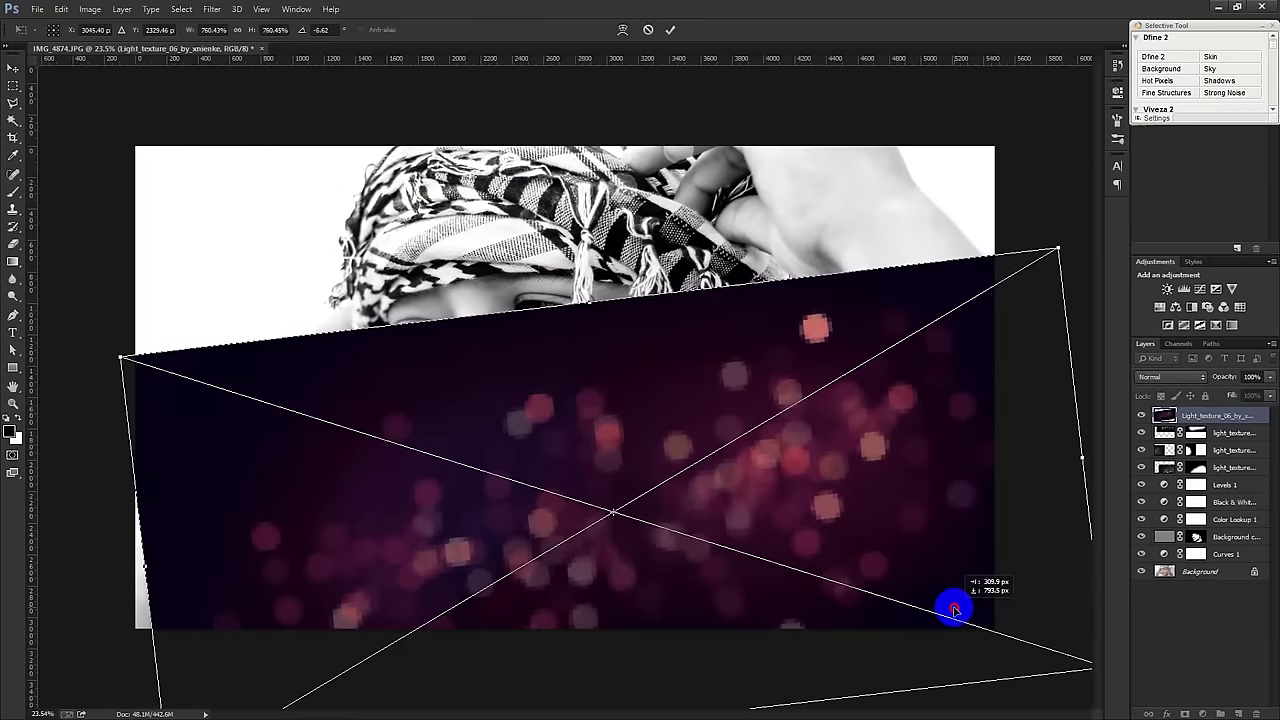
{"action": "key", "text": "Return"}
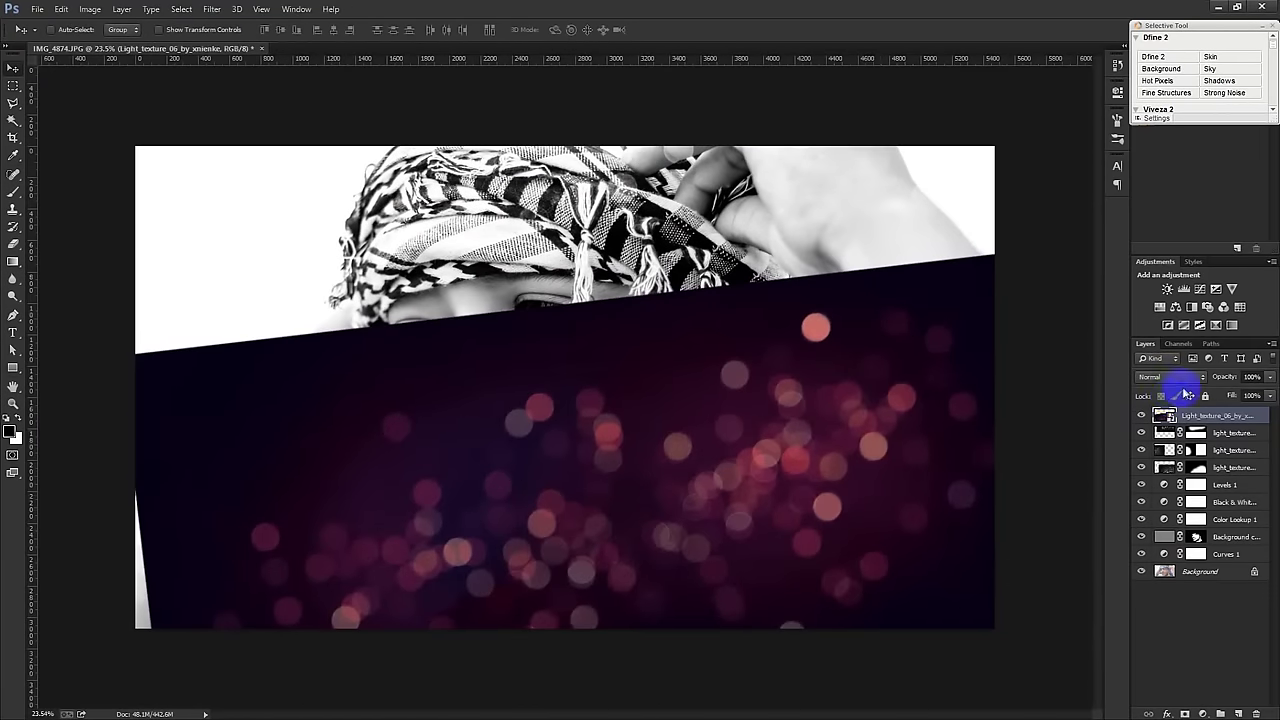
{"action": "left_click", "coordinate": [1180, 378]}
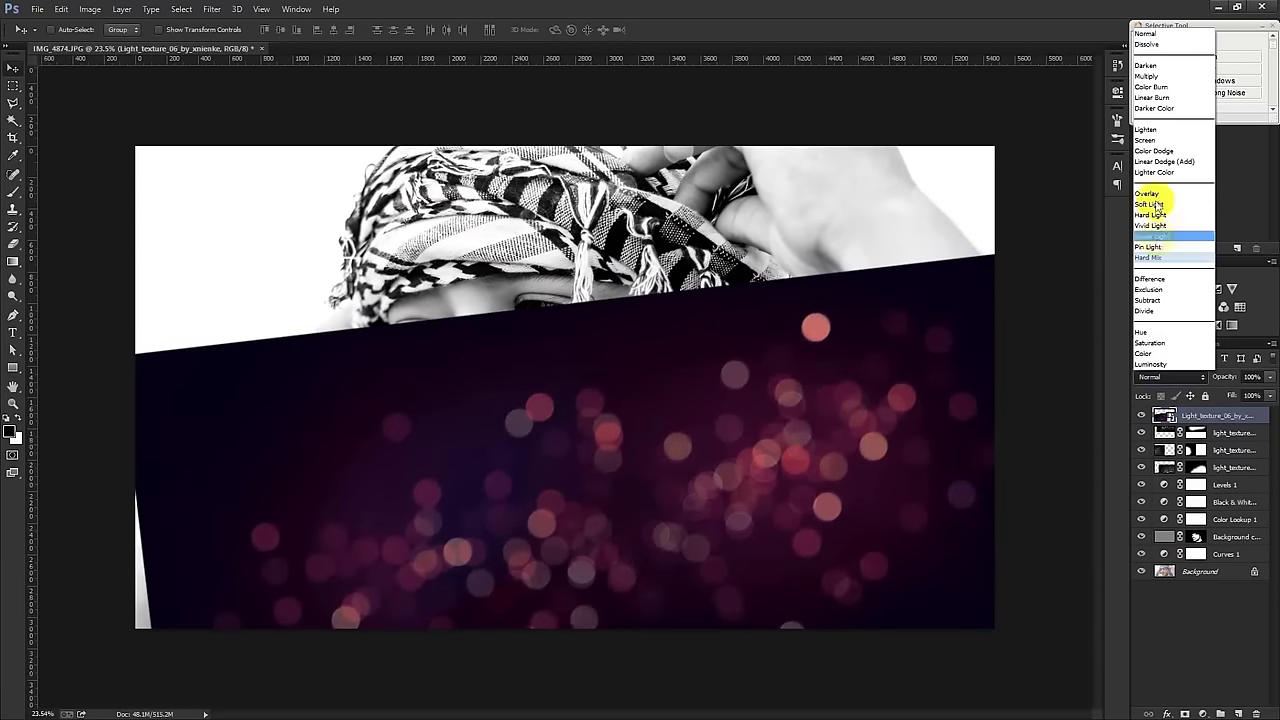
{"action": "left_click", "coordinate": [1148, 193]}
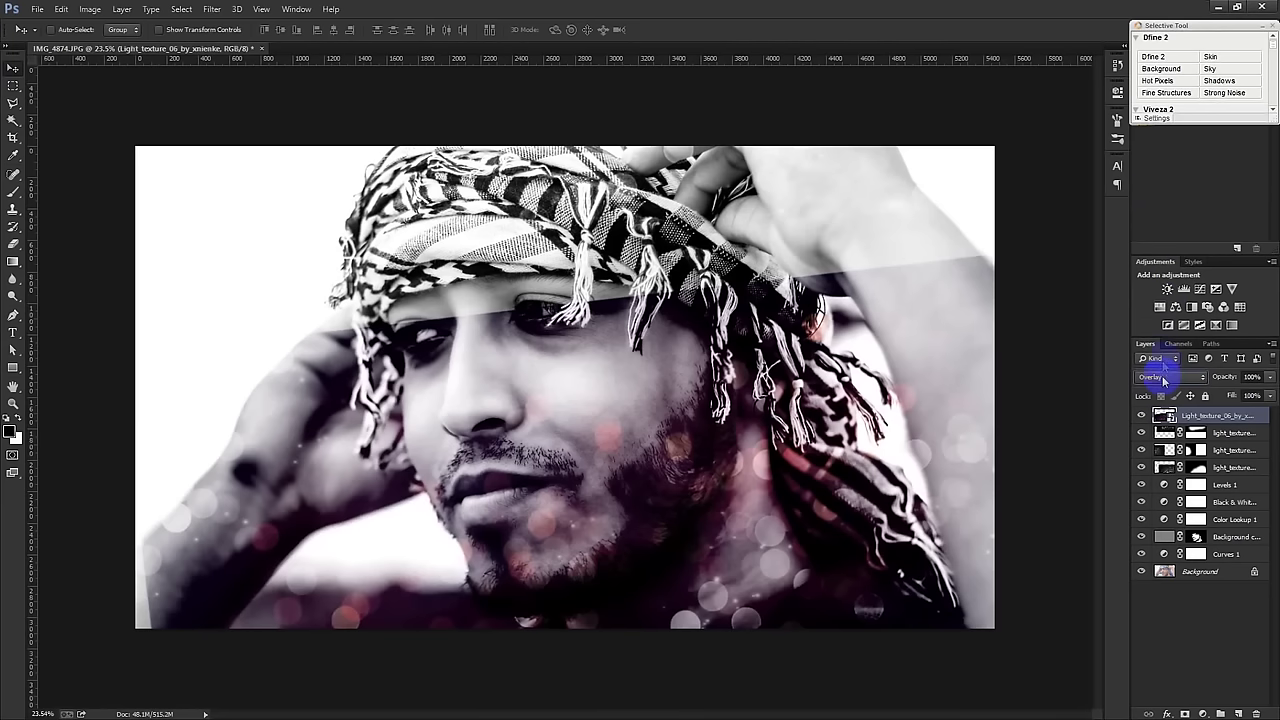
{"action": "scroll", "coordinate": [1164, 380], "scroll_direction": "down", "scroll_amount": 1}
{"action": "left_click", "coordinate": [1164, 380]}
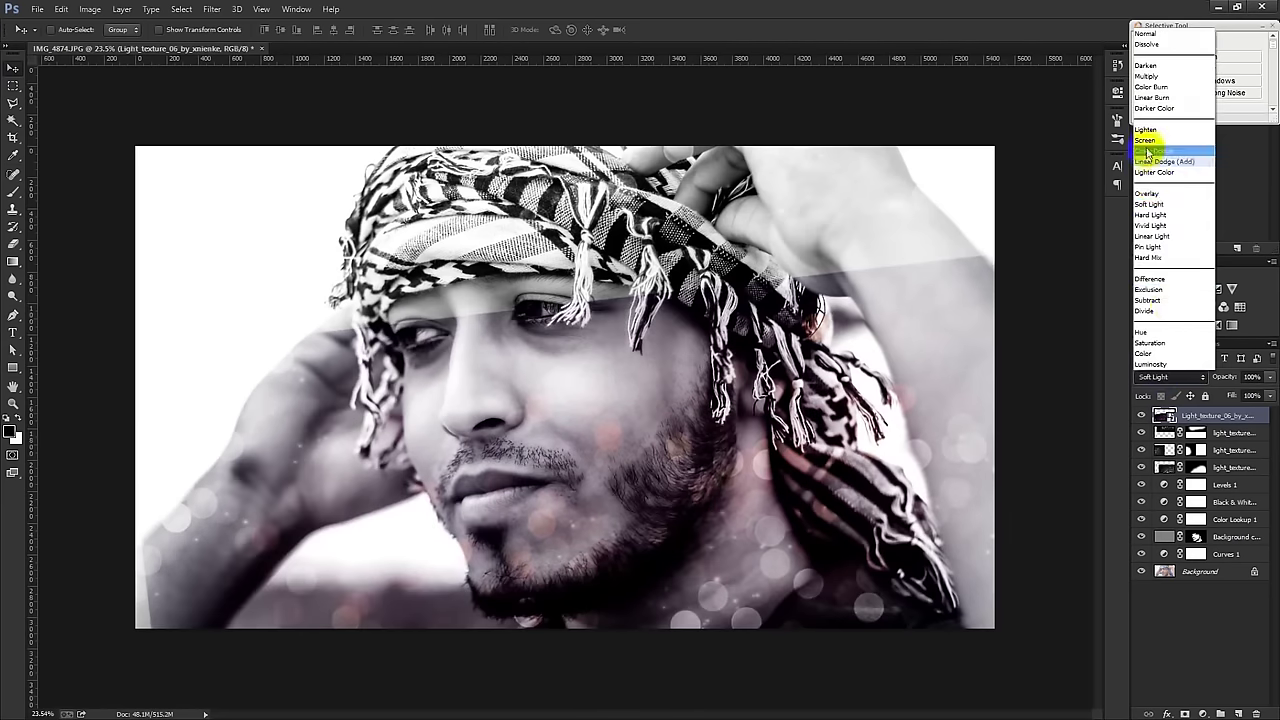
{"action": "left_click", "coordinate": [1150, 128]}
Shift the bokeh texture up and left, then duplicate its layer.
{"action": "left_click_drag", "start_coordinate": [848, 385], "coordinate": [944, 448]}
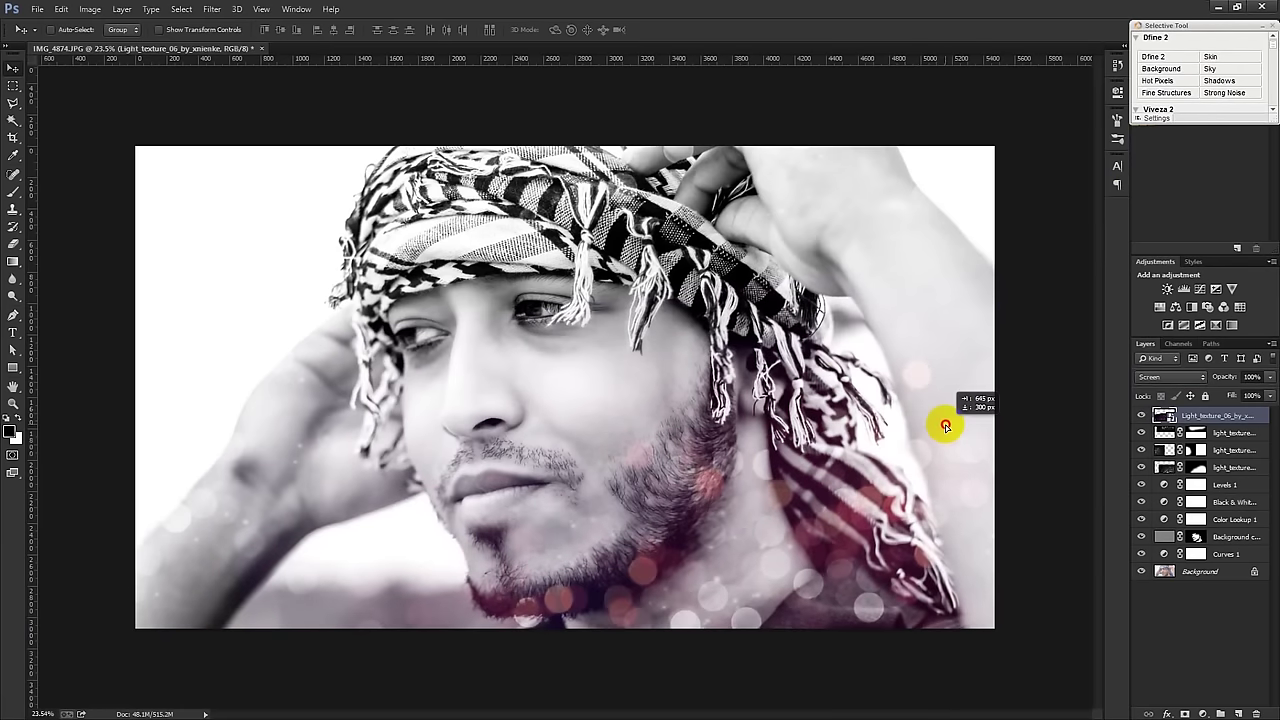
{"action": "mouse_move", "coordinate": [944, 450]}
{"action": "left_mouse_down"}
{"action": "mouse_move", "coordinate": [495, 215]}
{"action": "mouse_move", "coordinate": [463, 157]}
{"action": "left_mouse_up"}
{"action": "key", "text": "ctrl+j"}
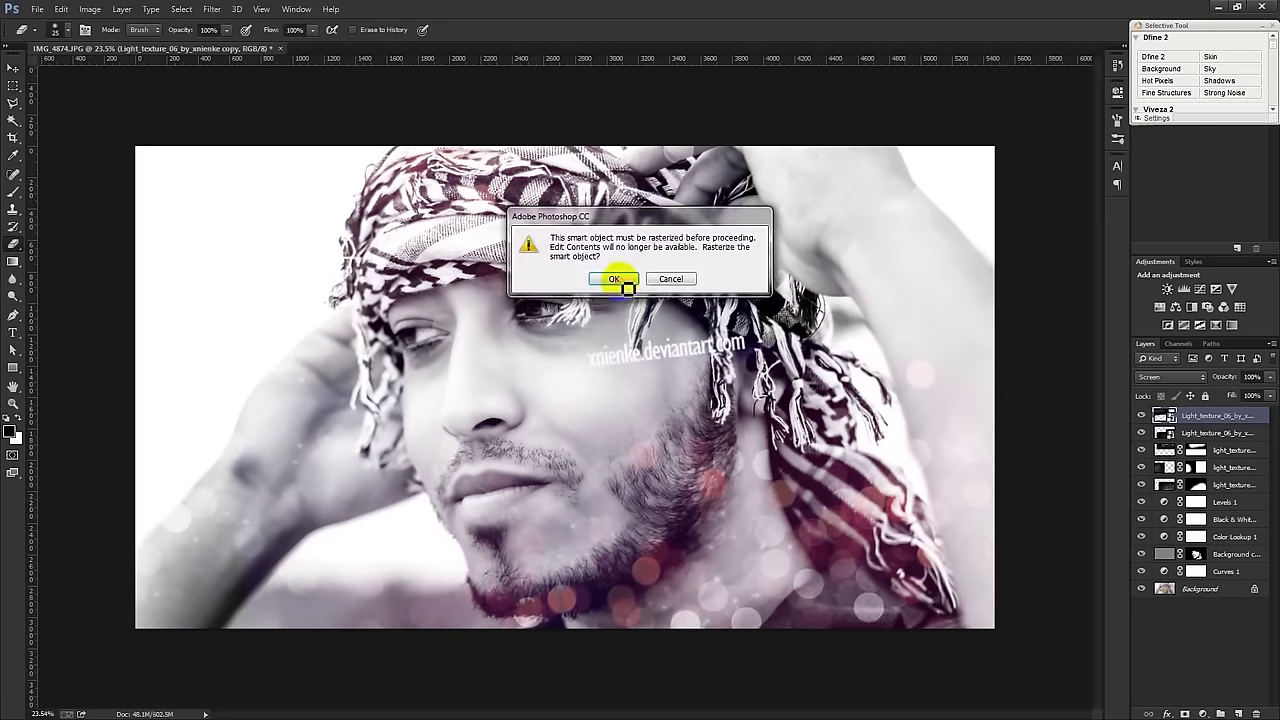
Rasterize the bokeh copy, erase its watermark, and move a light texture toward the turban's right.
{"action": "left_click", "coordinate": [613, 278]}
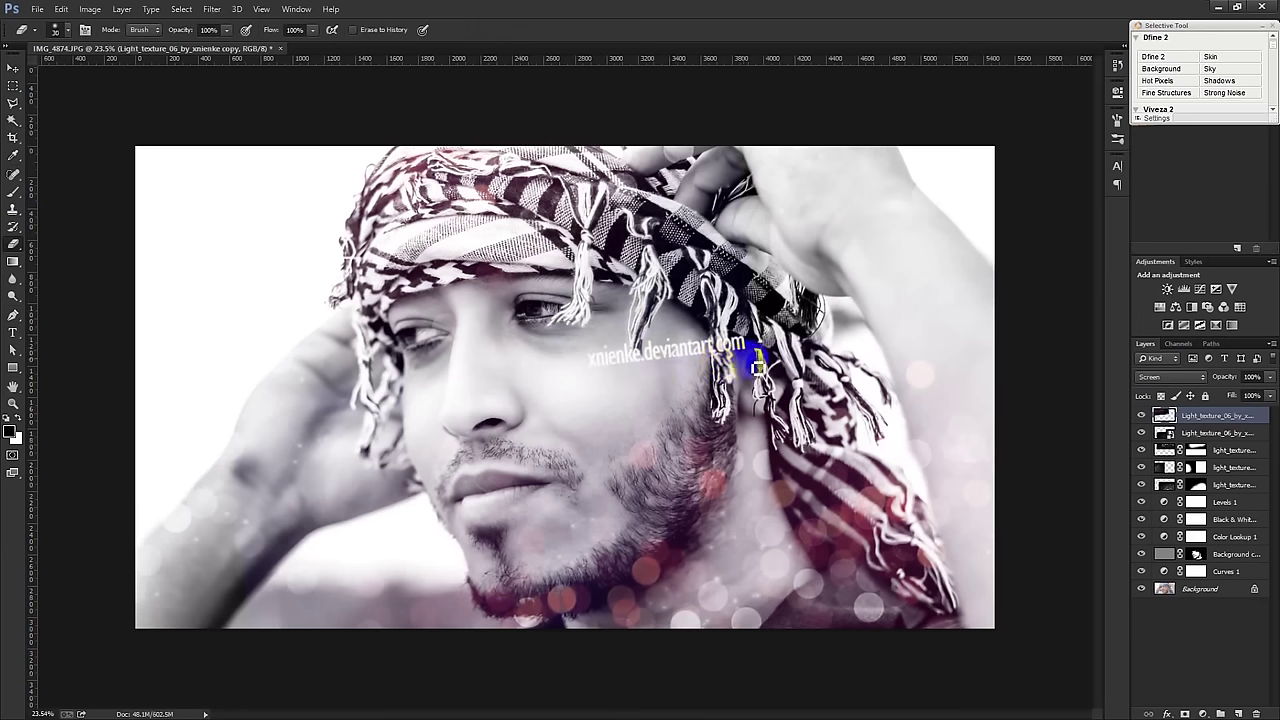
{"action": "left_click_drag", "start_coordinate": [760, 362], "coordinate": [605, 368]}
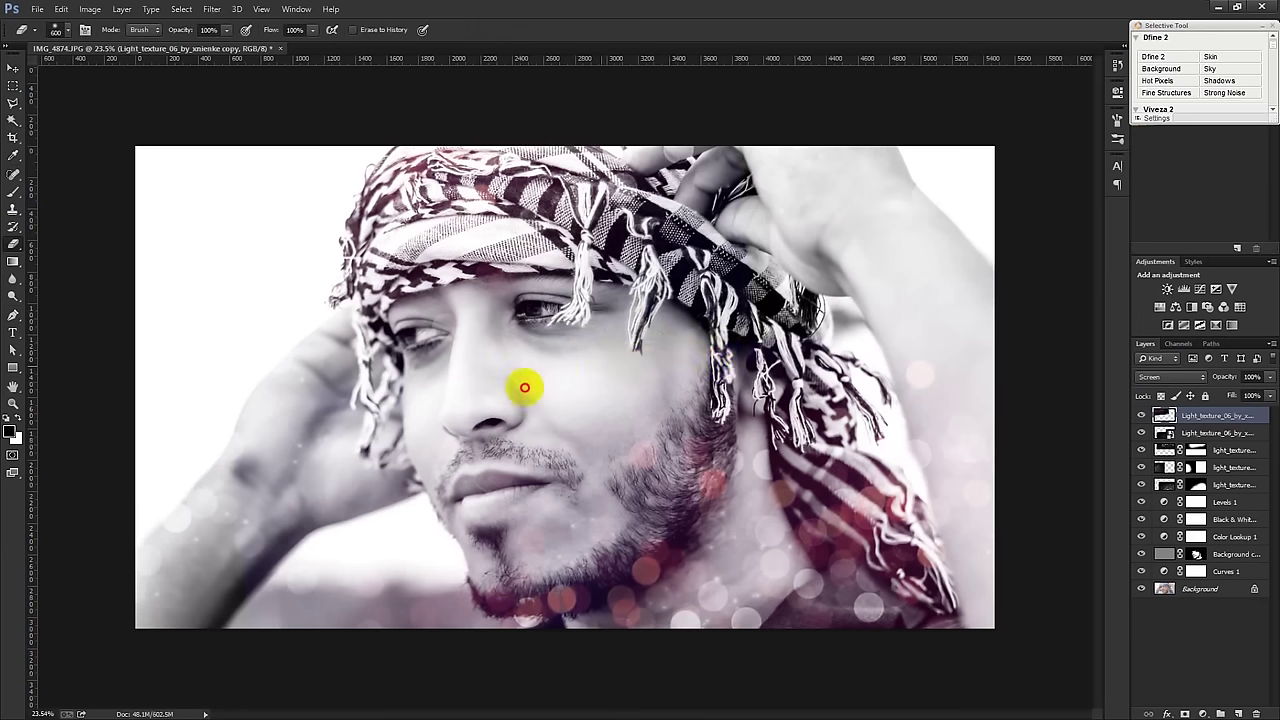
{"action": "left_click", "coordinate": [13, 68]}
{"action": "left_click_drag", "start_coordinate": [571, 251], "coordinate": [490, 243]}
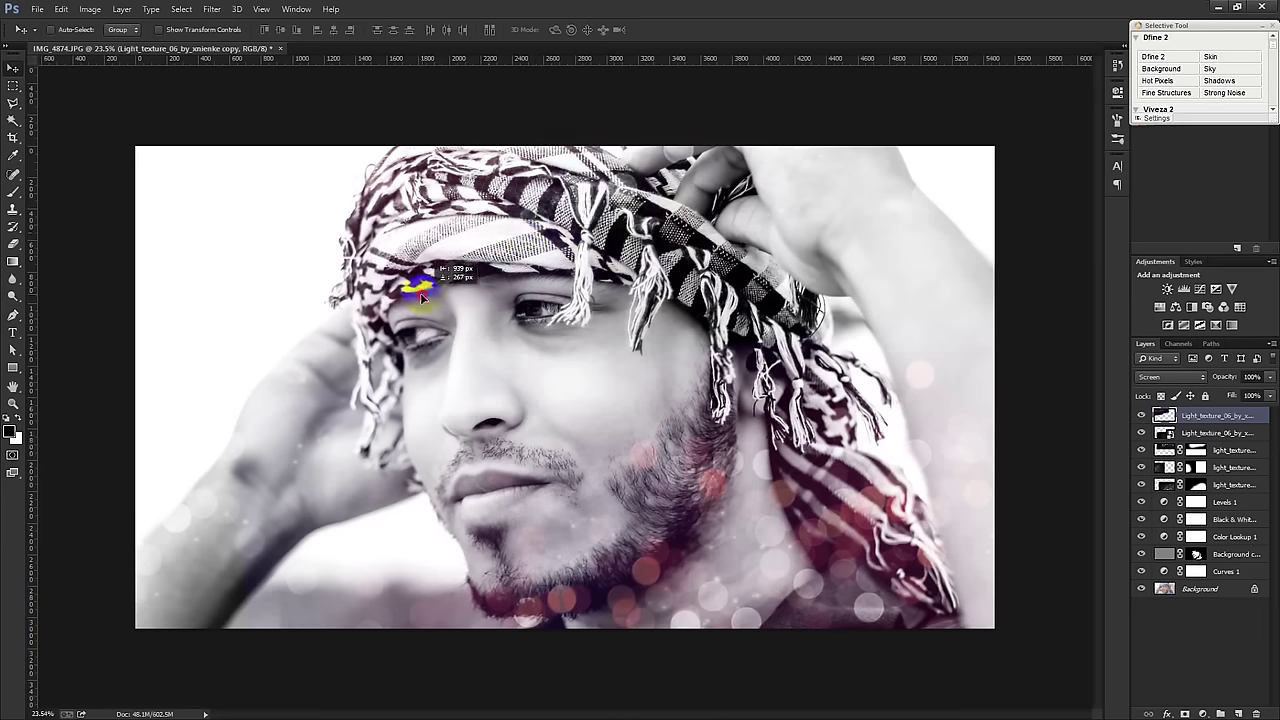
{"action": "left_click_drag", "start_coordinate": [490, 243], "coordinate": [746, 244]}
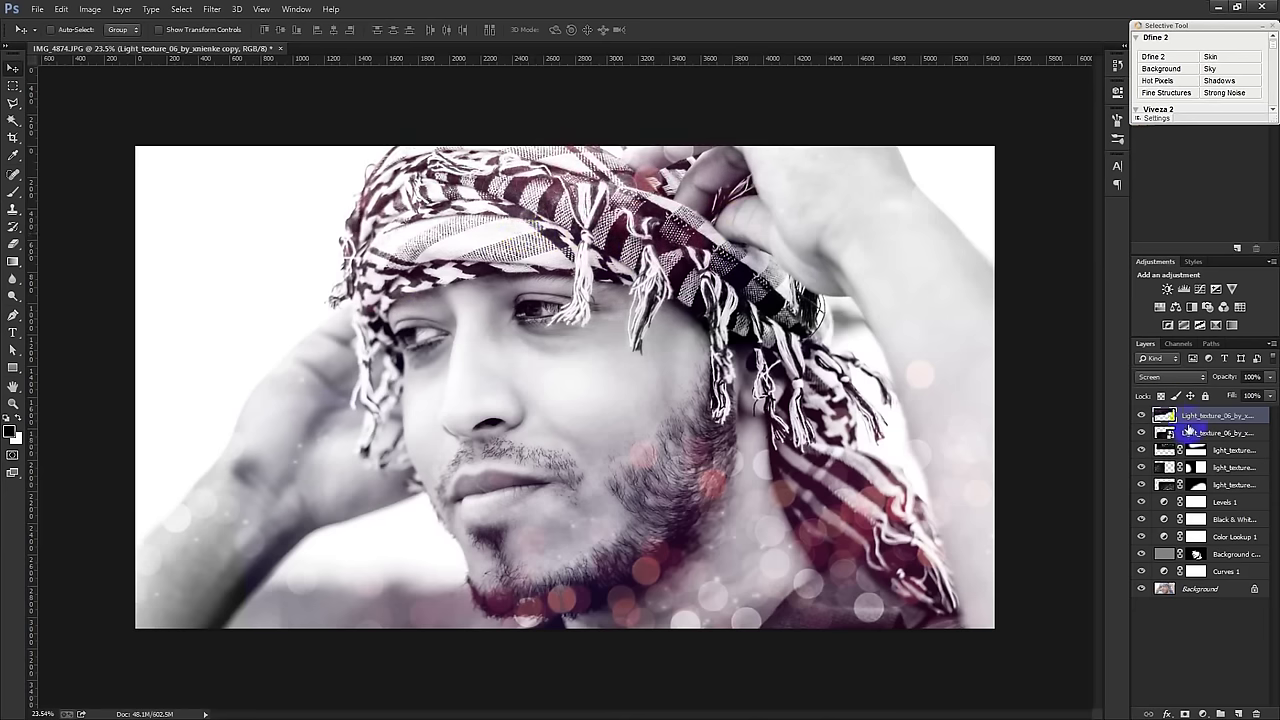
{"action": "left_click_drag", "start_coordinate": [925, 472], "coordinate": [900, 465]}
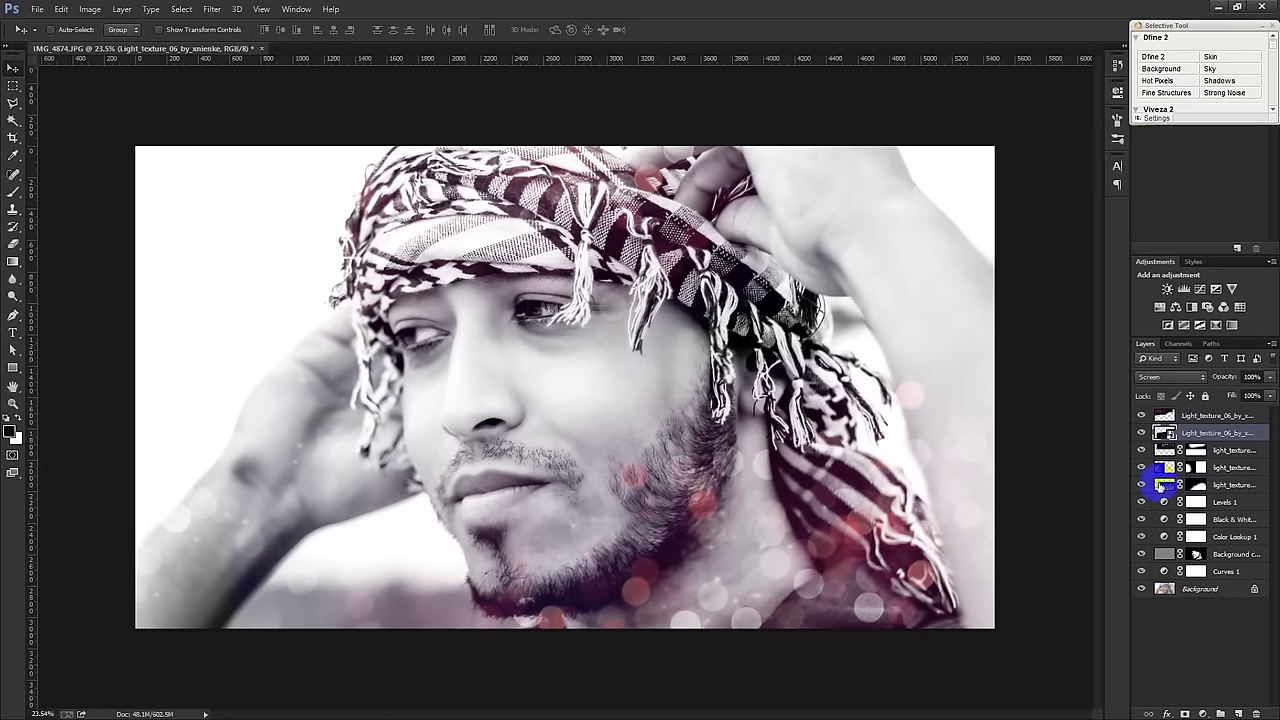
Move the Soft Light texture layer over the portrait and lower its opacity.
{"action": "left_click", "coordinate": [1247, 484]}
{"action": "left_click_drag", "start_coordinate": [957, 451], "coordinate": [974, 550]}
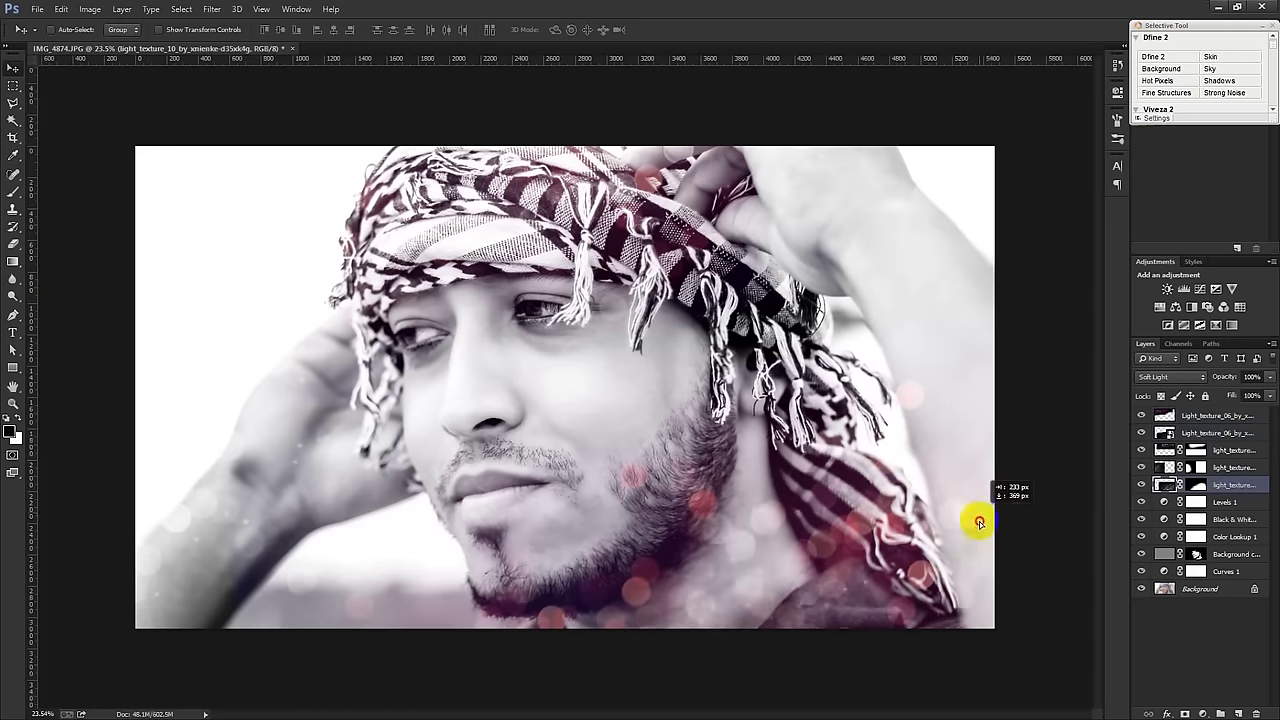
{"action": "left_click_drag", "start_coordinate": [903, 572], "coordinate": [908, 550]}
{"action": "left_click_drag", "start_coordinate": [1212, 381], "coordinate": [1197, 383]}
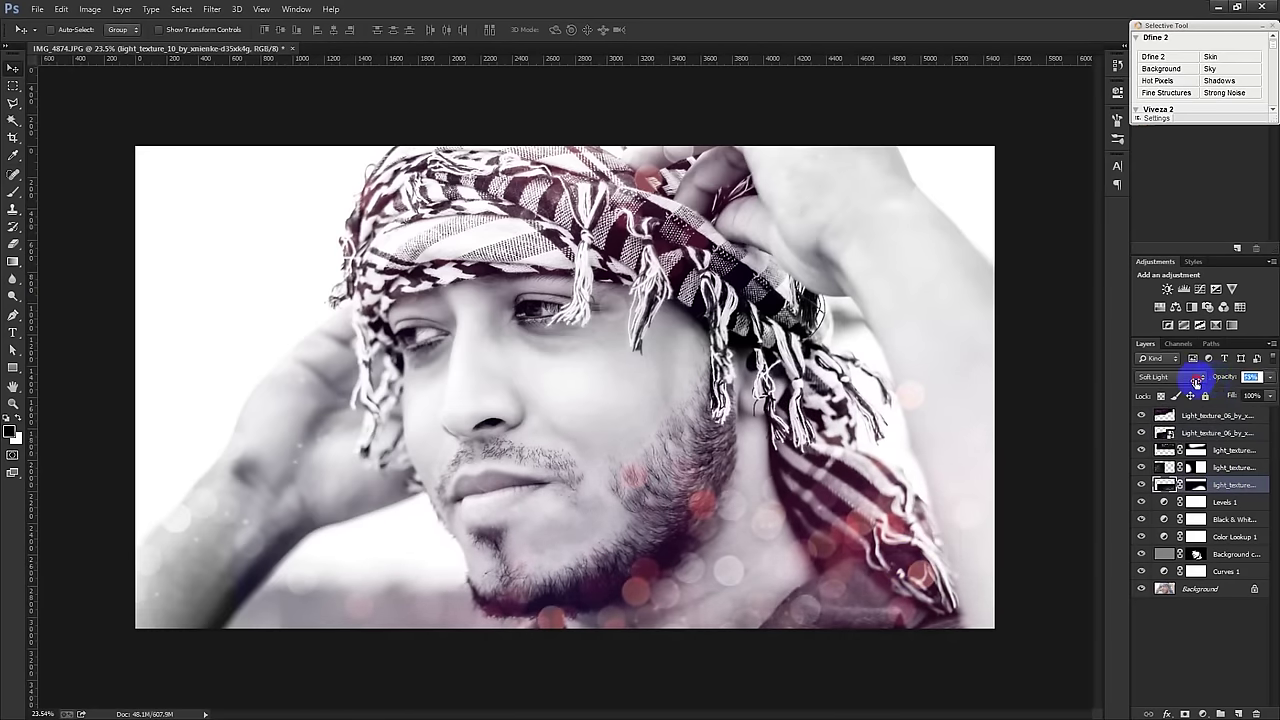
Move the Screen-mode bokeh texture to the left and duplicate it.
{"action": "left_click", "coordinate": [1220, 436]}
{"action": "mouse_move", "coordinate": [971, 451]}
{"action": "left_mouse_down"}
{"action": "mouse_move", "coordinate": [915, 408]}
{"action": "mouse_move", "coordinate": [894, 420]}
{"action": "left_mouse_up"}
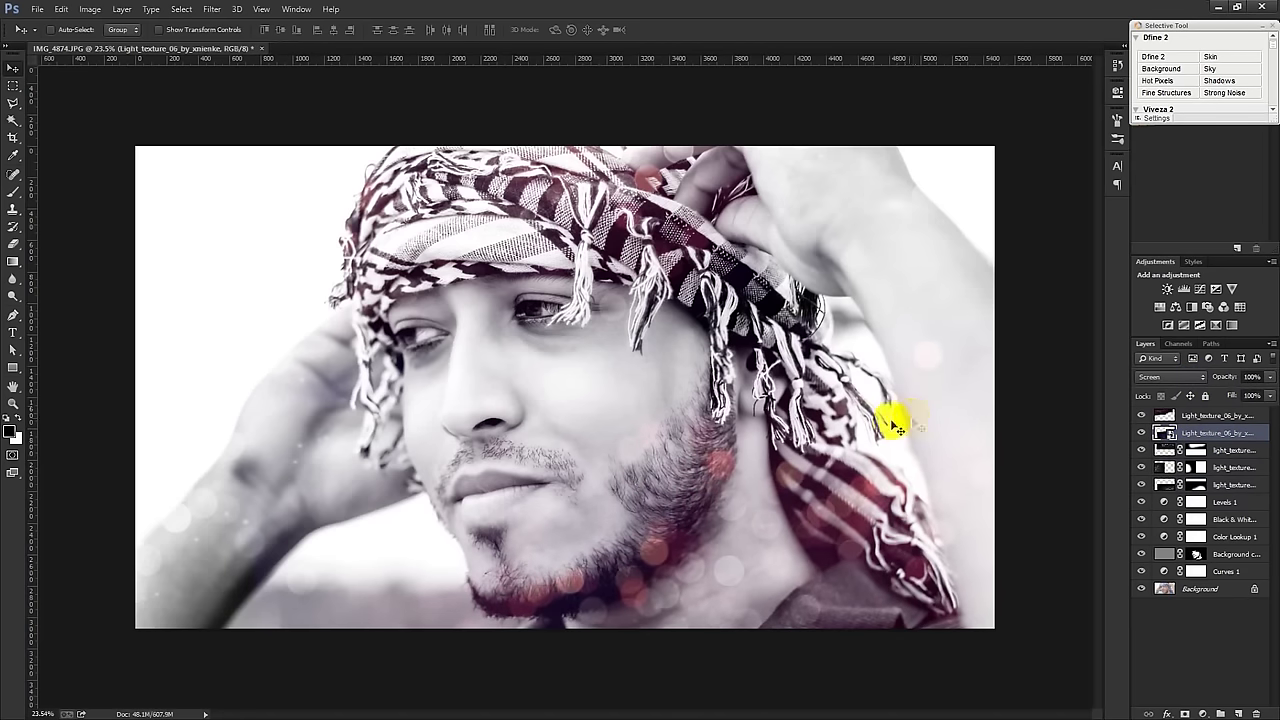
{"action": "left_click_drag", "start_coordinate": [1063, 453], "coordinate": [536, 453]}
{"action": "key", "text": "ctrl+j"}
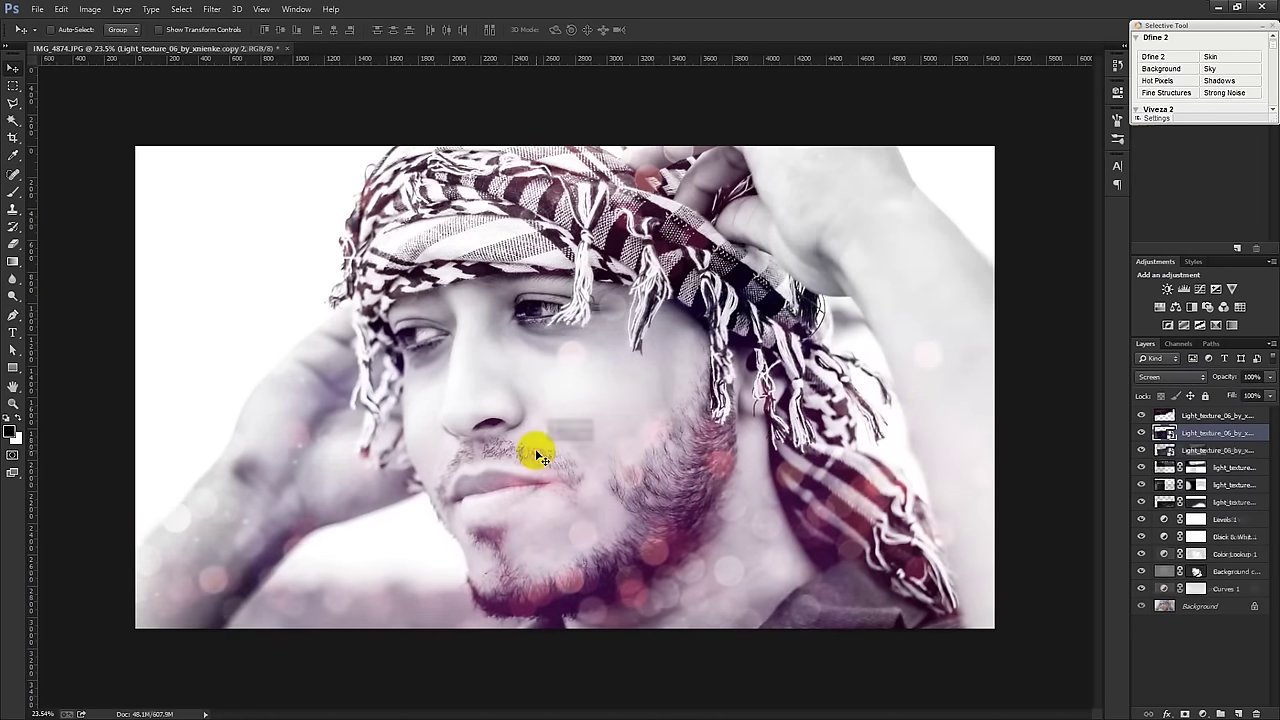
Scale the bokeh copy to about 964%, rotate it about 30°, and move it up and left.
{"action": "key", "text": "ctrl+t"}
{"action": "key", "text": "ctrl+minus"}
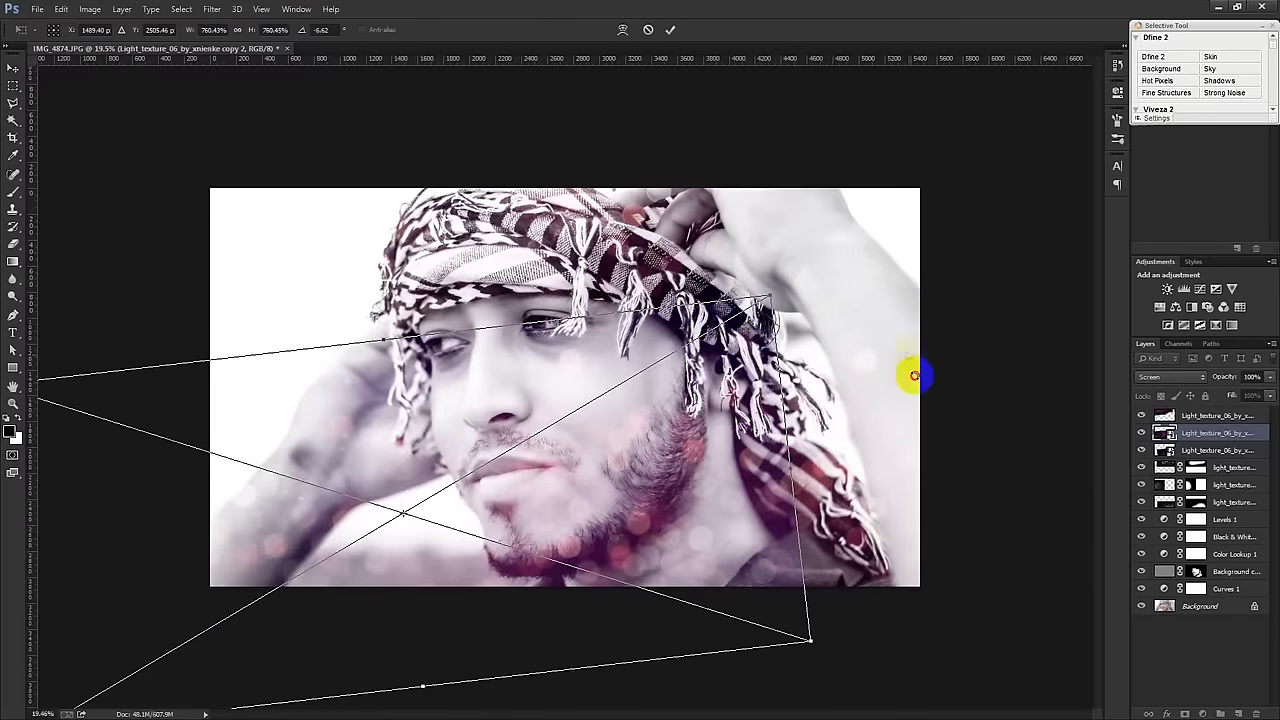
{"action": "left_click_drag", "start_coordinate": [911, 371], "coordinate": [923, 429]}
{"action": "mouse_move", "coordinate": [808, 346]}
{"action": "left_mouse_down"}
{"action": "mouse_move", "coordinate": [1100, 280]}
{"action": "mouse_move", "coordinate": [977, 217]}
{"action": "left_mouse_up"}
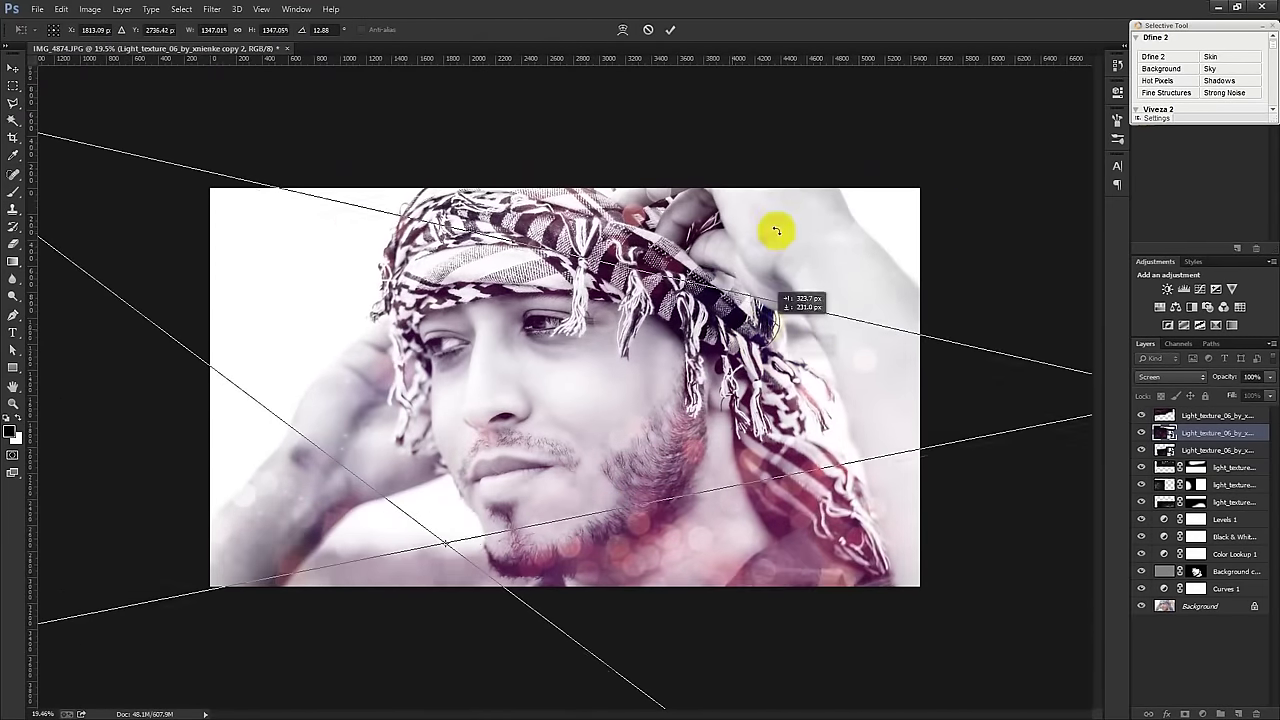
{"action": "left_click_drag", "start_coordinate": [771, 229], "coordinate": [880, 334]}
{"action": "left_click_drag", "start_coordinate": [713, 359], "coordinate": [514, 428]}
{"action": "key", "text": "Return"}
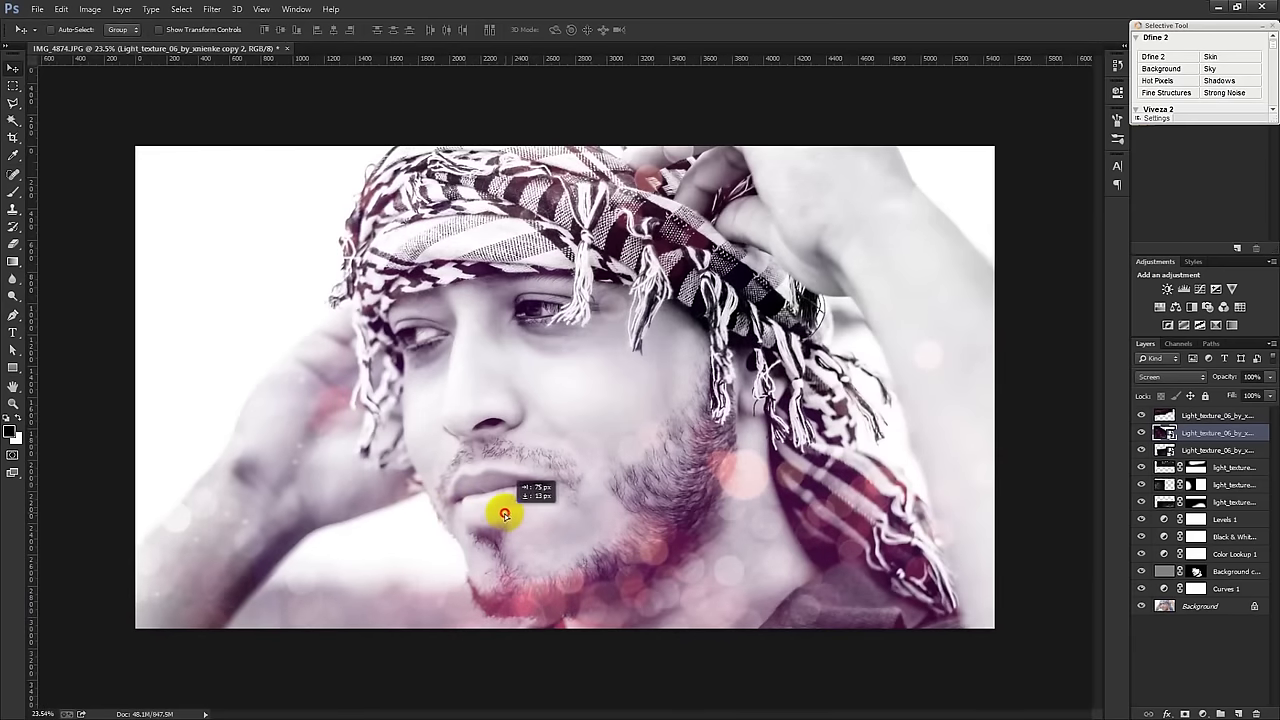
{"action": "left_click_drag", "start_coordinate": [505, 514], "coordinate": [479, 476]}
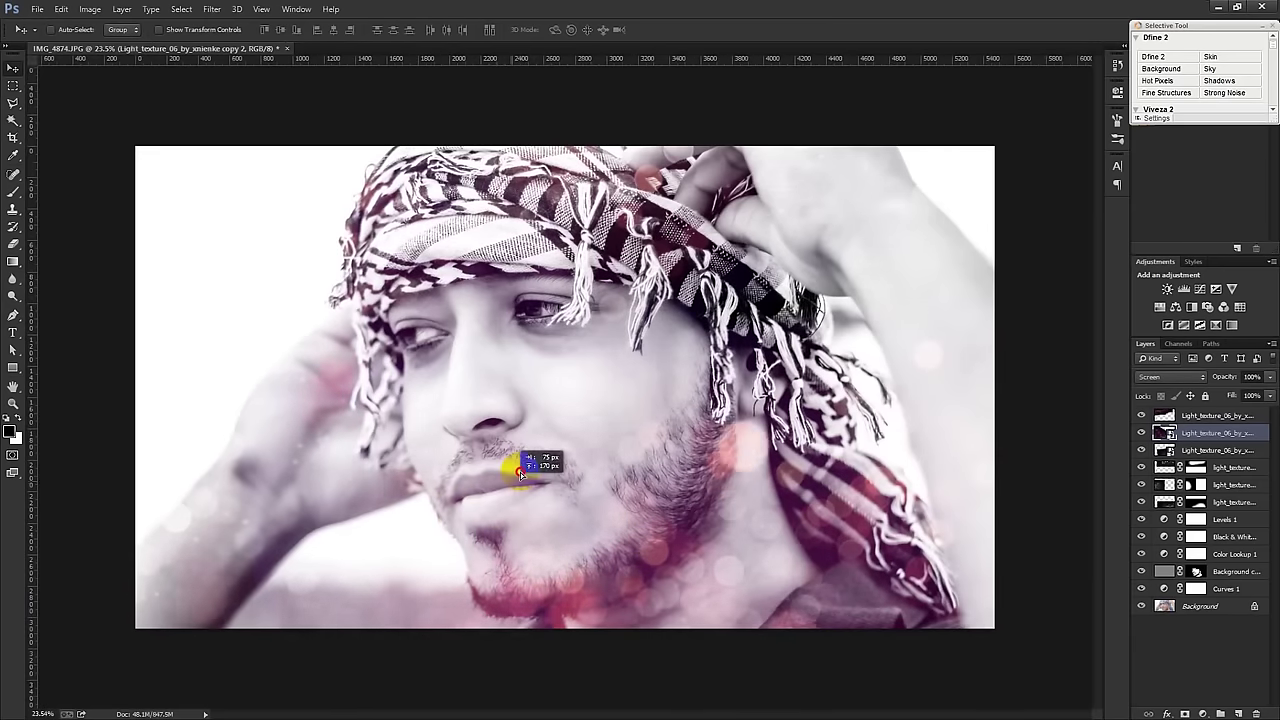
Blur the bokeh copy with a 41.5-pixel Gaussian Blur, move it up-right, and duplicate it.
{"action": "left_click", "coordinate": [213, 9]}
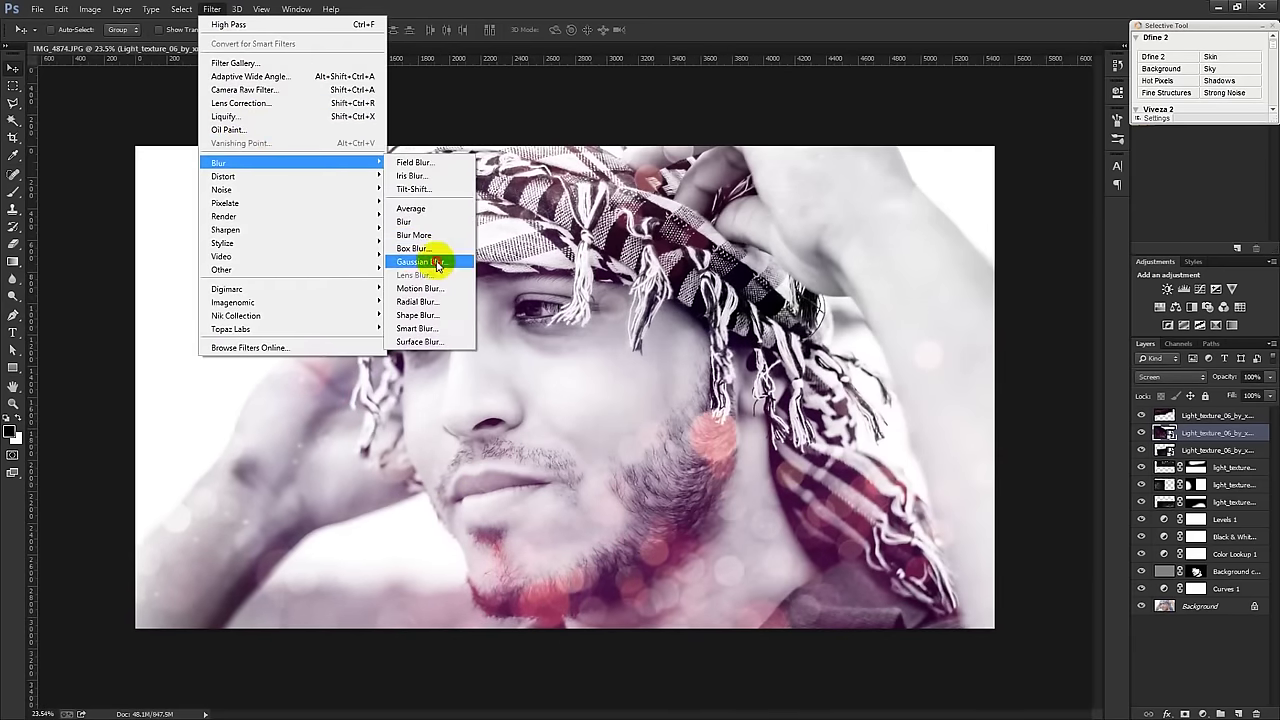
{"action": "left_click", "coordinate": [437, 262]}
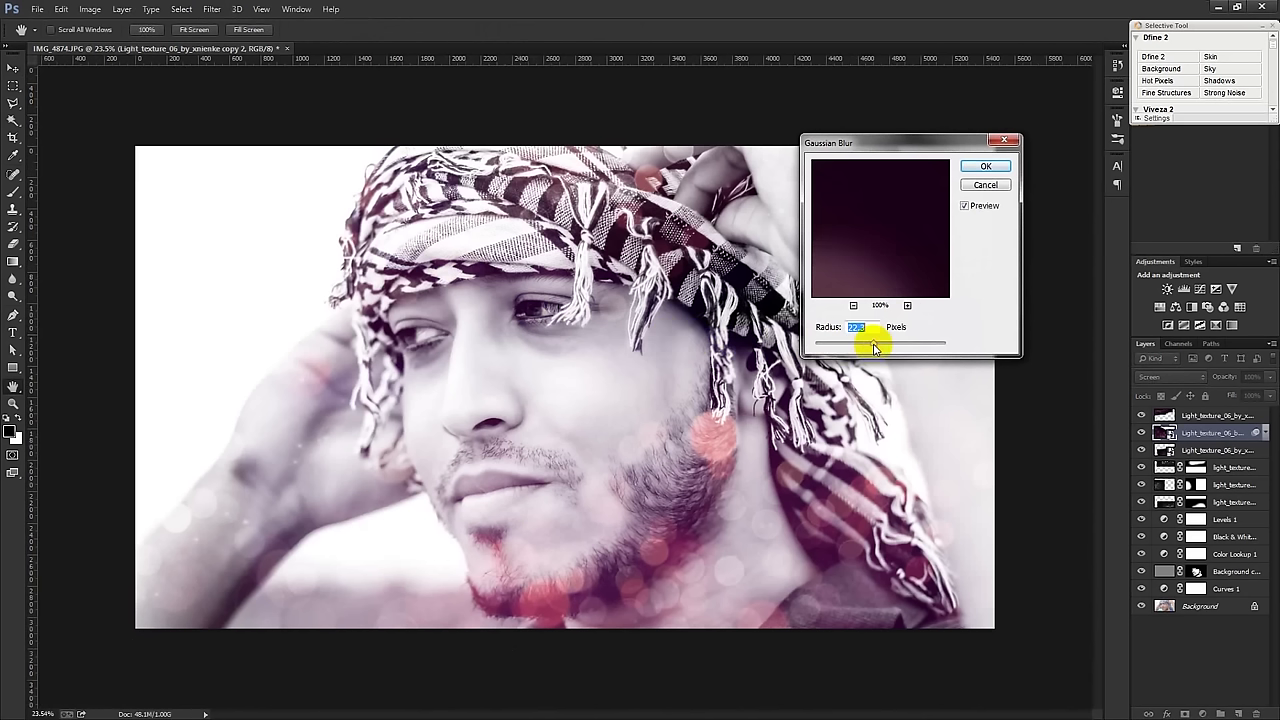
{"action": "left_click_drag", "start_coordinate": [882, 344], "coordinate": [884, 343]}
{"action": "left_click", "coordinate": [985, 168]}
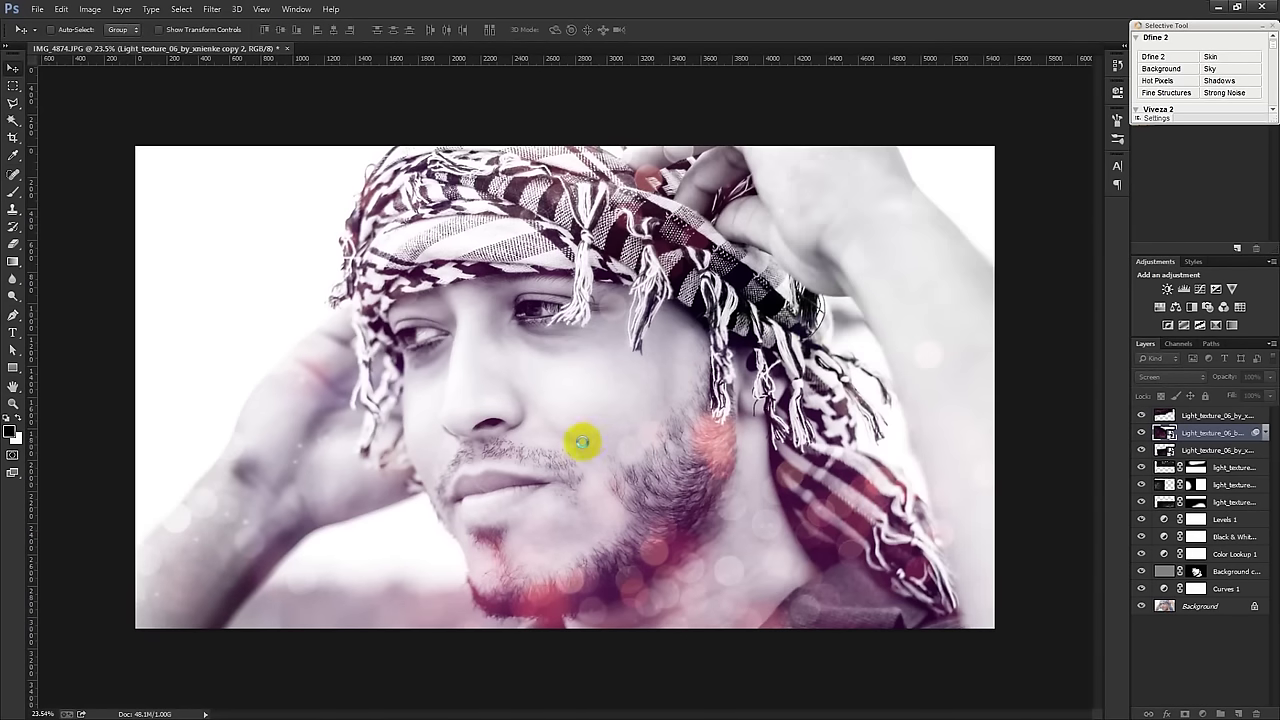
{"action": "left_click_drag", "start_coordinate": [507, 487], "coordinate": [705, 235]}
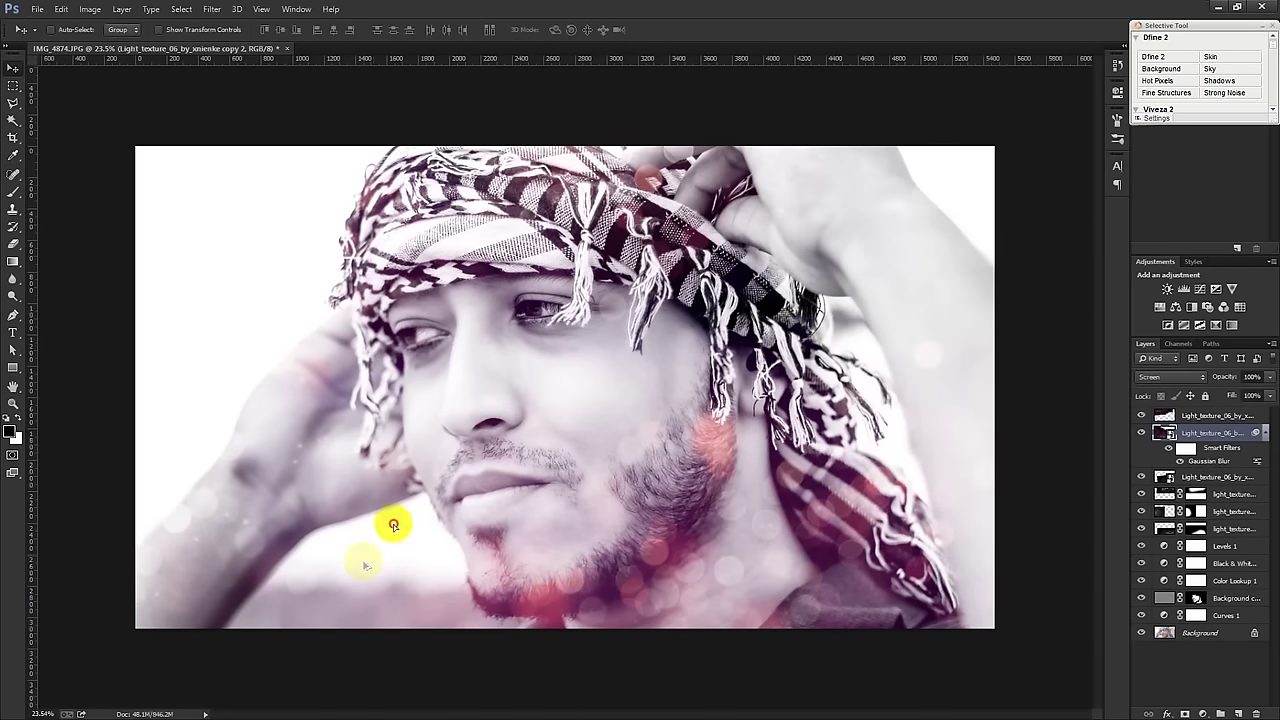
{"action": "left_click_drag", "start_coordinate": [705, 237], "coordinate": [697, 243]}
{"action": "scroll", "coordinate": [700, 300], "scroll_direction": "down", "scroll_amount": 3}
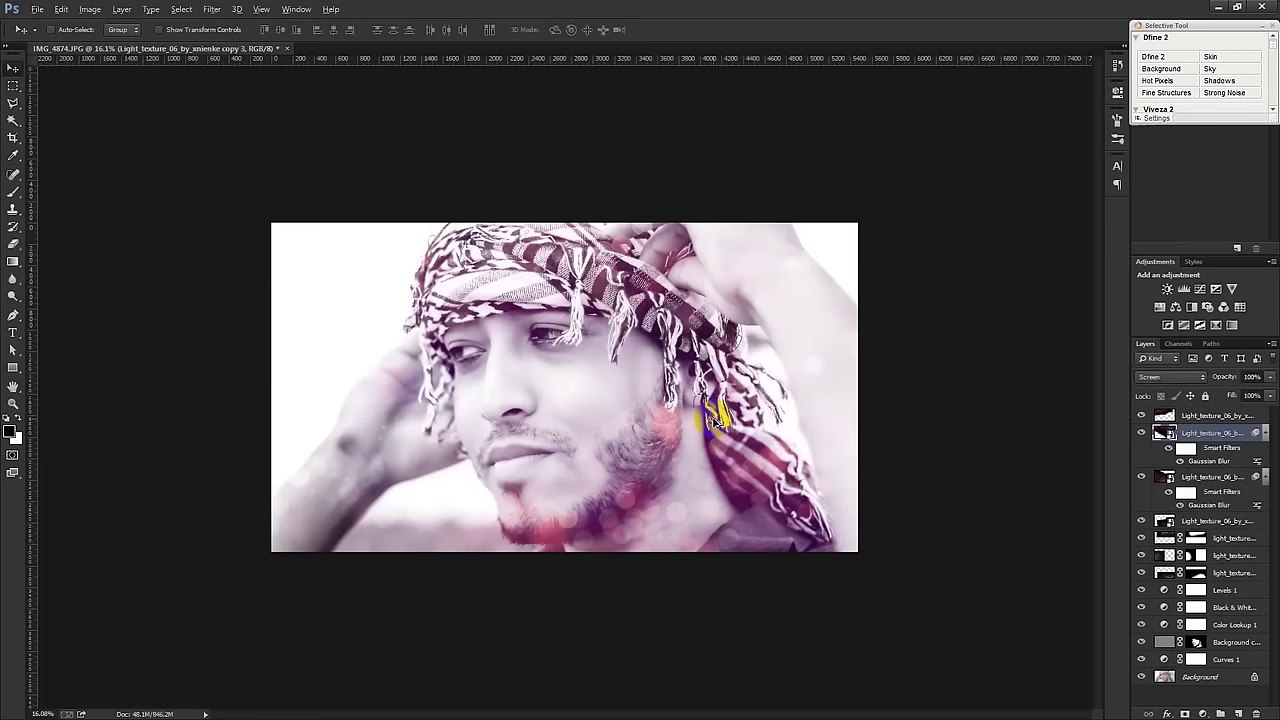
Scale the new bokeh copy to about 3031%, move it down-left, and dismiss the out-of-memory error.
{"action": "scroll", "coordinate": [692, 437], "scroll_direction": "down", "scroll_amount": 3}
{"action": "key", "text": "ctrl+t"}
{"action": "left_click_drag", "start_coordinate": [740, 552], "coordinate": [1030, 700]}
{"action": "left_click_drag", "start_coordinate": [713, 322], "coordinate": [676, 415]}
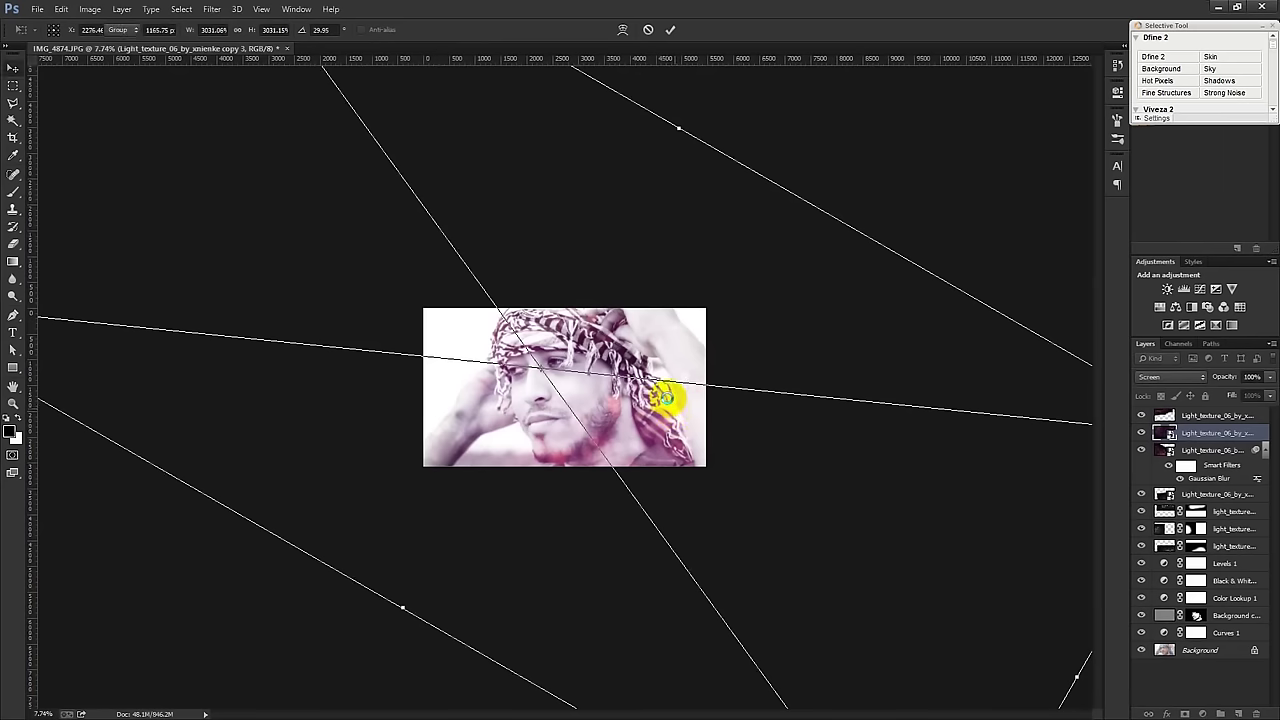
{"action": "key", "text": "Return"}
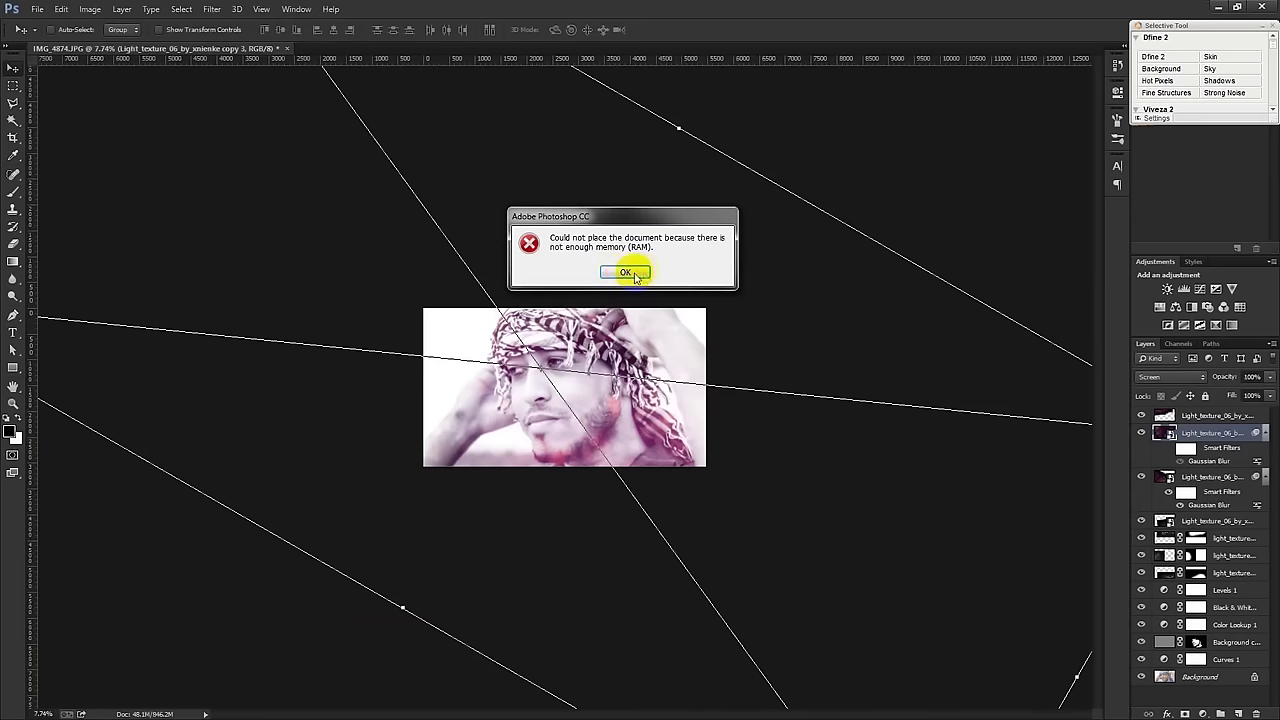
{"action": "left_click", "coordinate": [645, 273]}
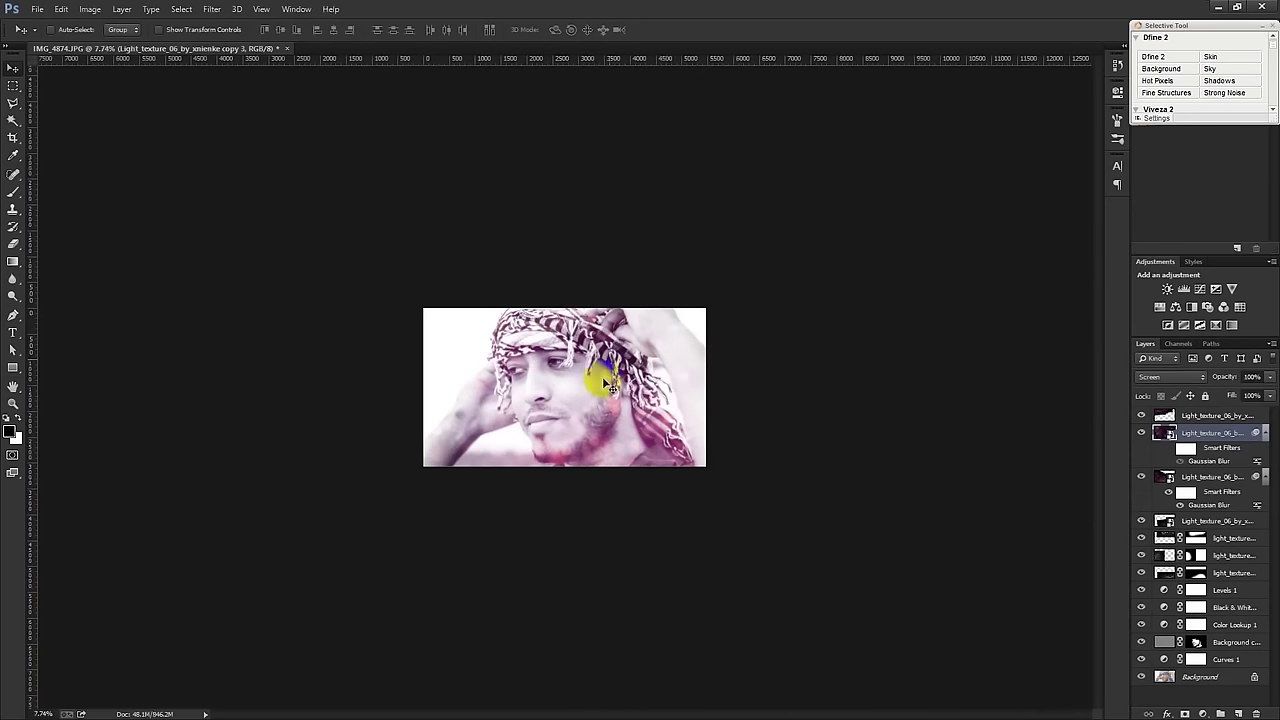
Nudge the blurred light texture slightly and bring up Save As for a Photoshop PSD.
{"action": "scroll", "coordinate": [591, 393], "scroll_direction": "up", "scroll_amount": 3}
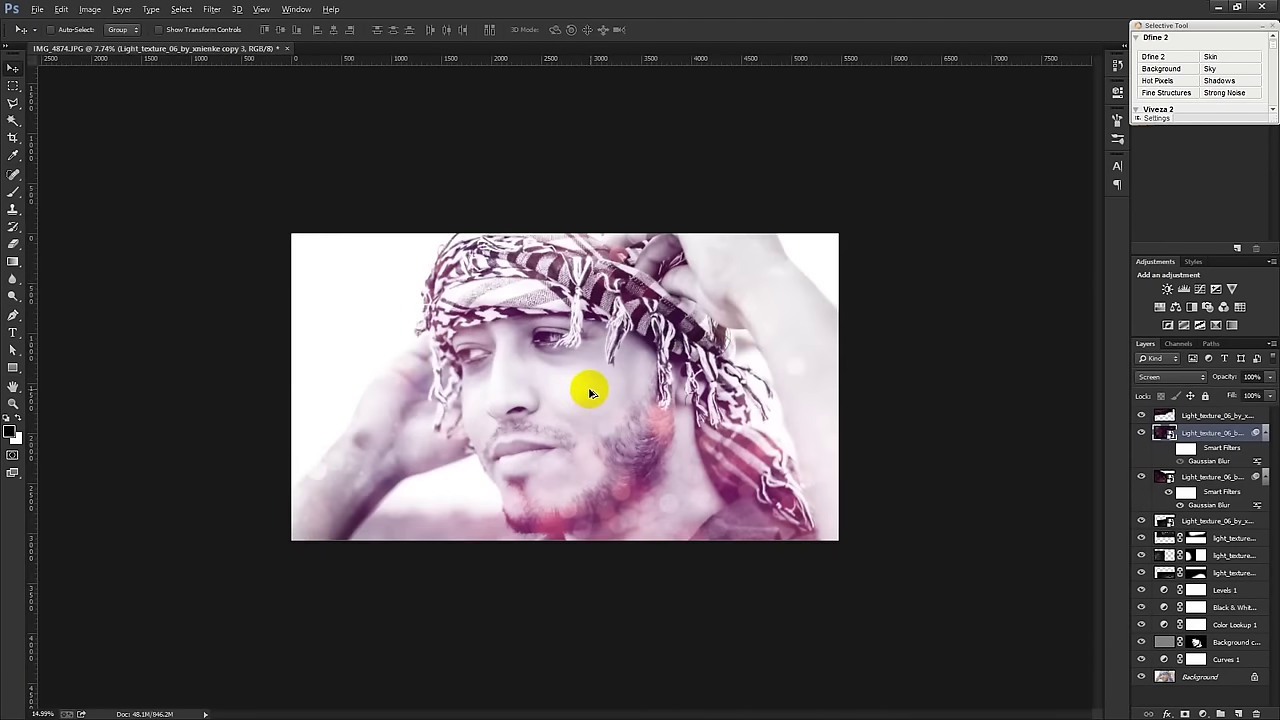
{"action": "left_click_drag", "start_coordinate": [900, 337], "coordinate": [495, 312]}
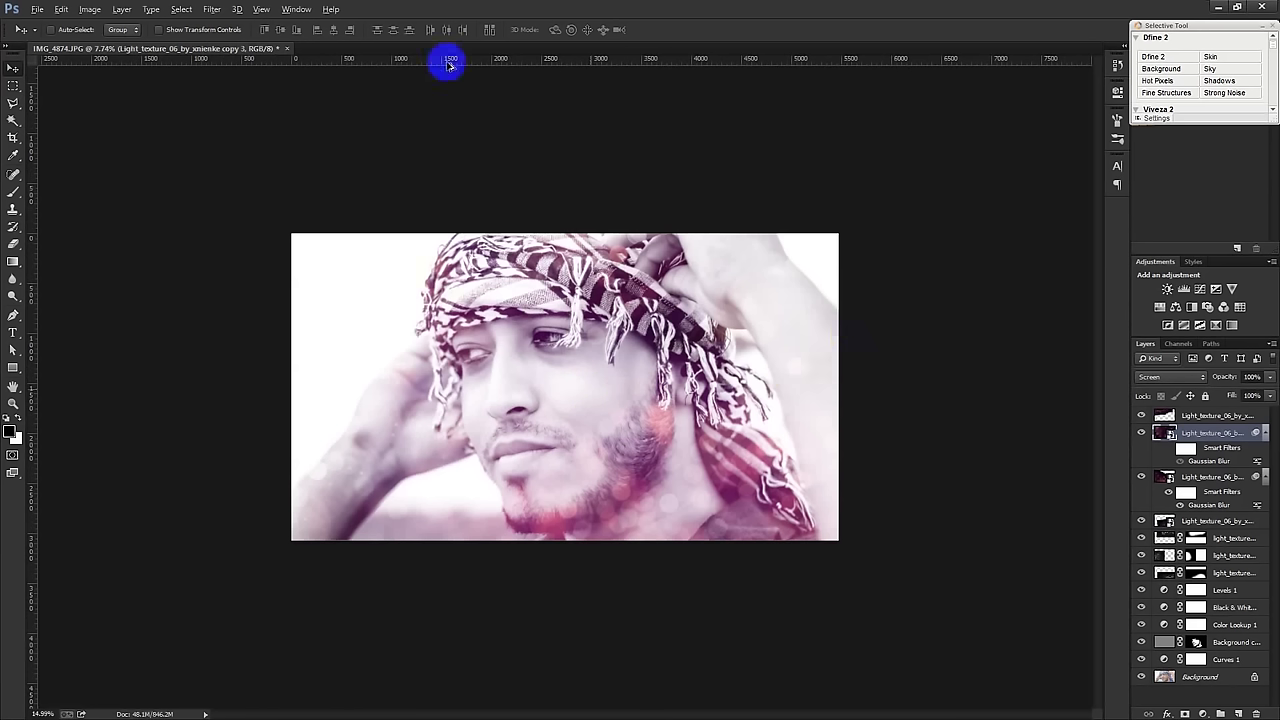
{"action": "left_click_drag", "start_coordinate": [745, 405], "coordinate": [806, 438]}
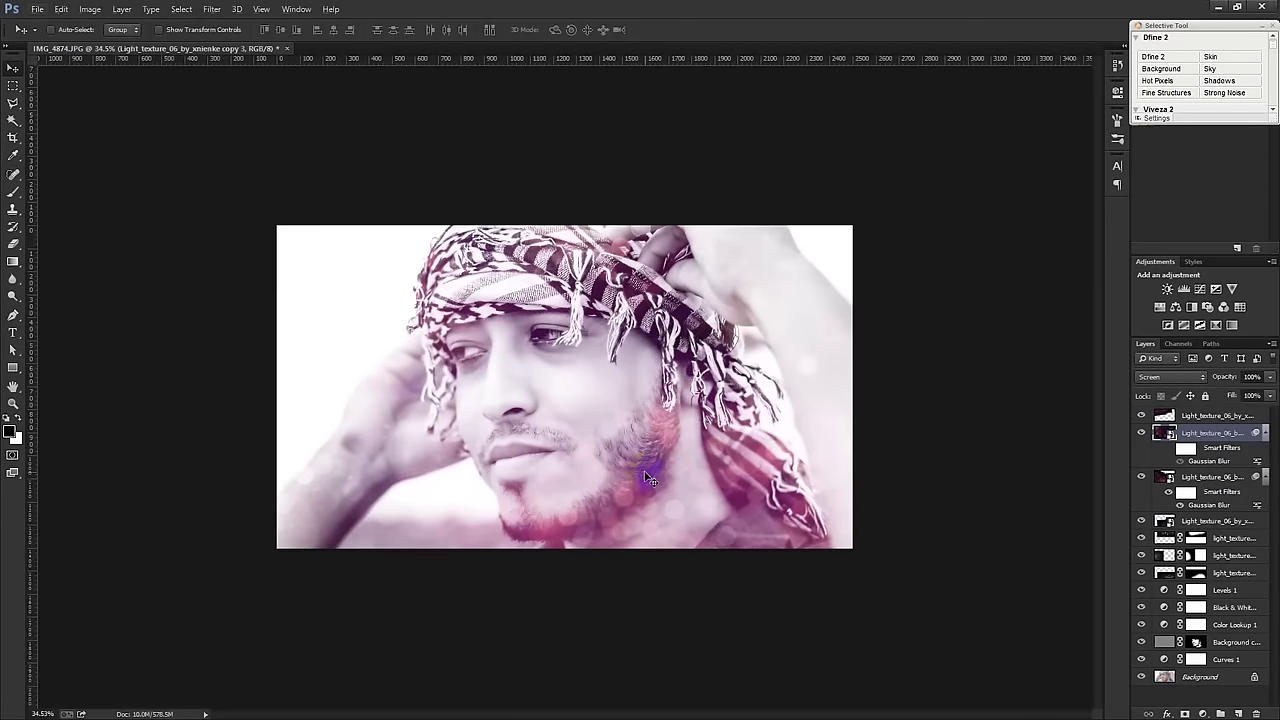
{"action": "scroll", "coordinate": [650, 481], "scroll_direction": "up", "scroll_amount": 2}
{"action": "key", "text": "ctrl+shift+s"}
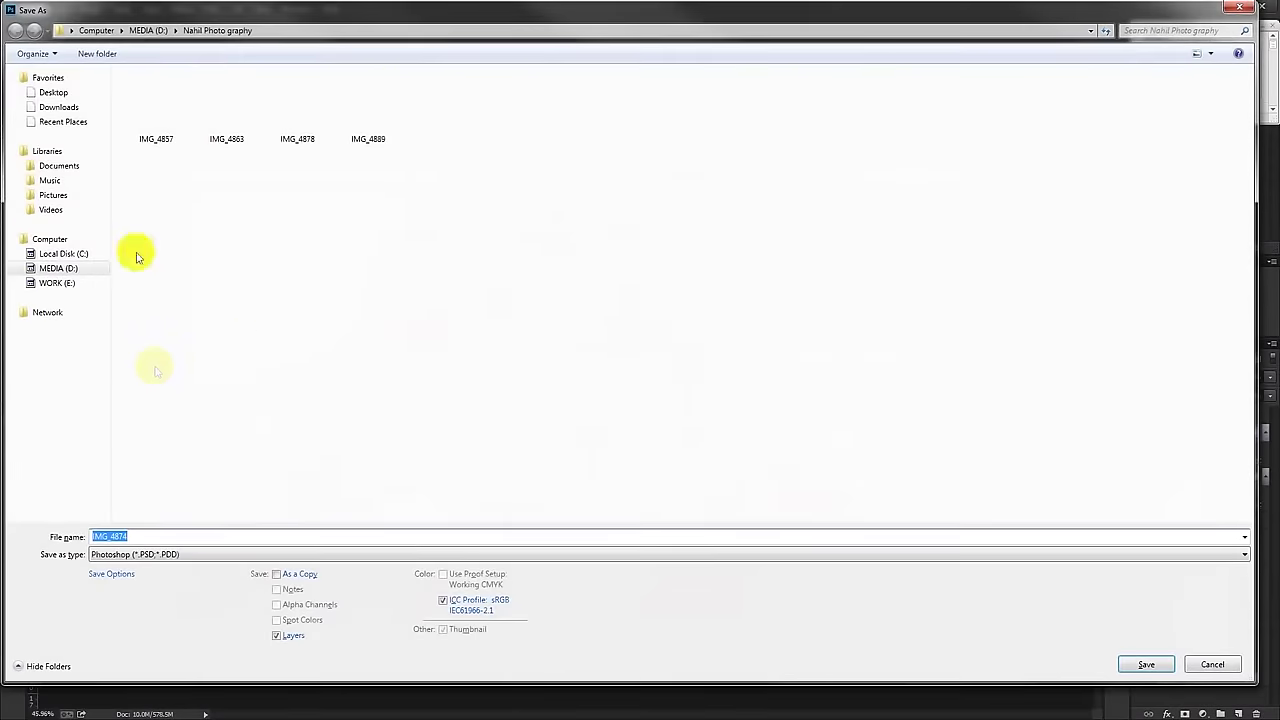
Save the portrait as IMG_4874.psd and toggle a texture layer off and on to compare.
{"action": "left_click", "coordinate": [1135, 663]}
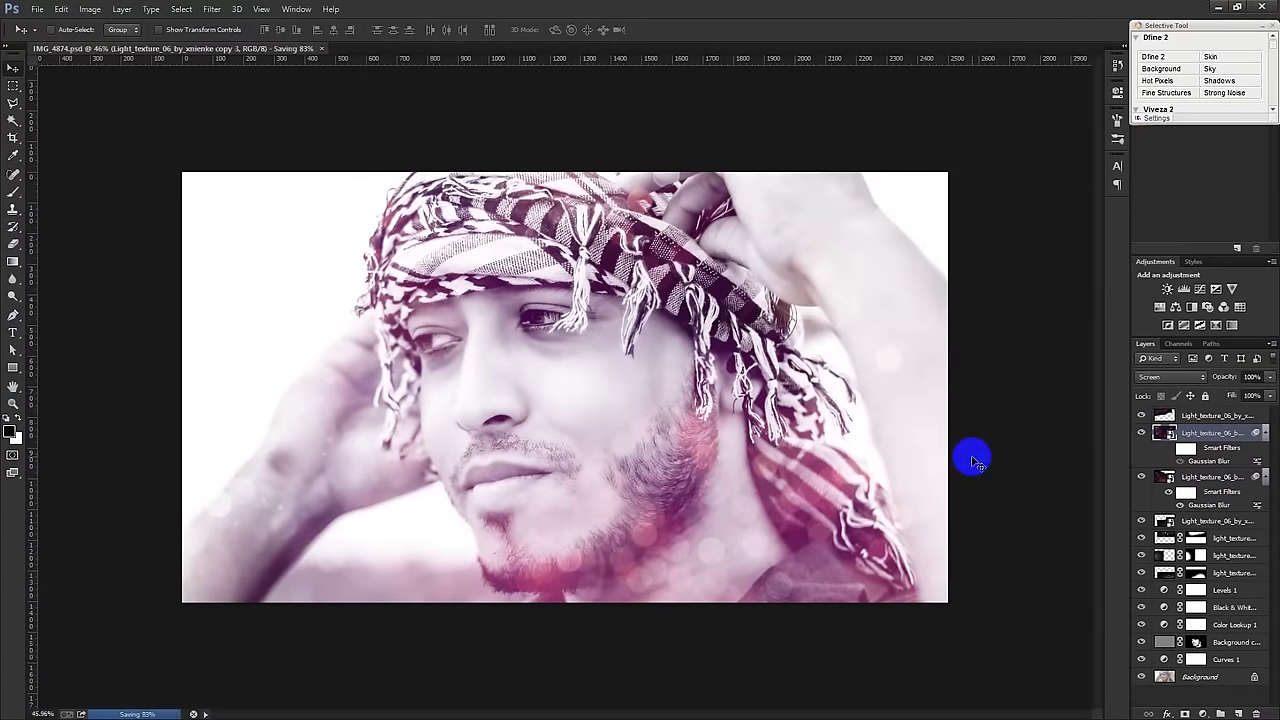
{"action": "left_click", "coordinate": [1142, 433]}
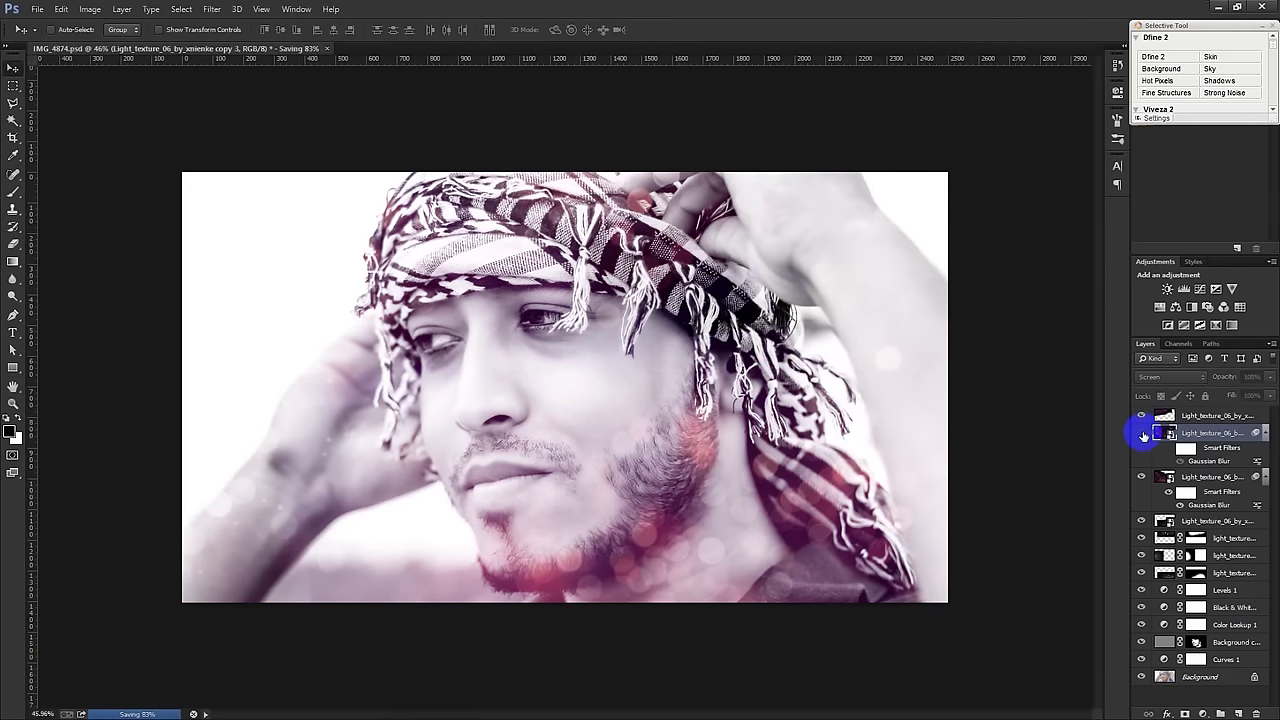
{"action": "left_click", "coordinate": [1142, 433]}
Compare the lower texture layer's effect, then select the Soft Light layer's mask for brushing.
{"action": "left_click", "coordinate": [1162, 529]}
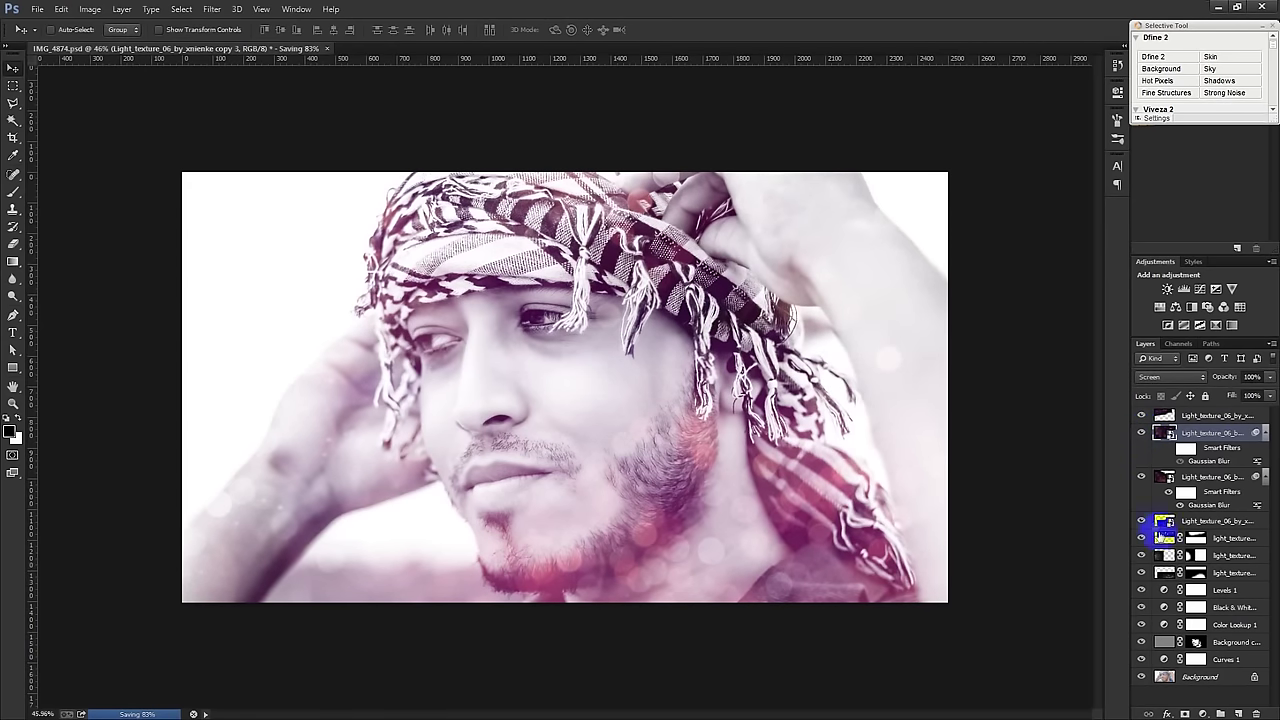
{"action": "left_click", "coordinate": [1140, 538]}
{"action": "left_click", "coordinate": [1140, 538]}
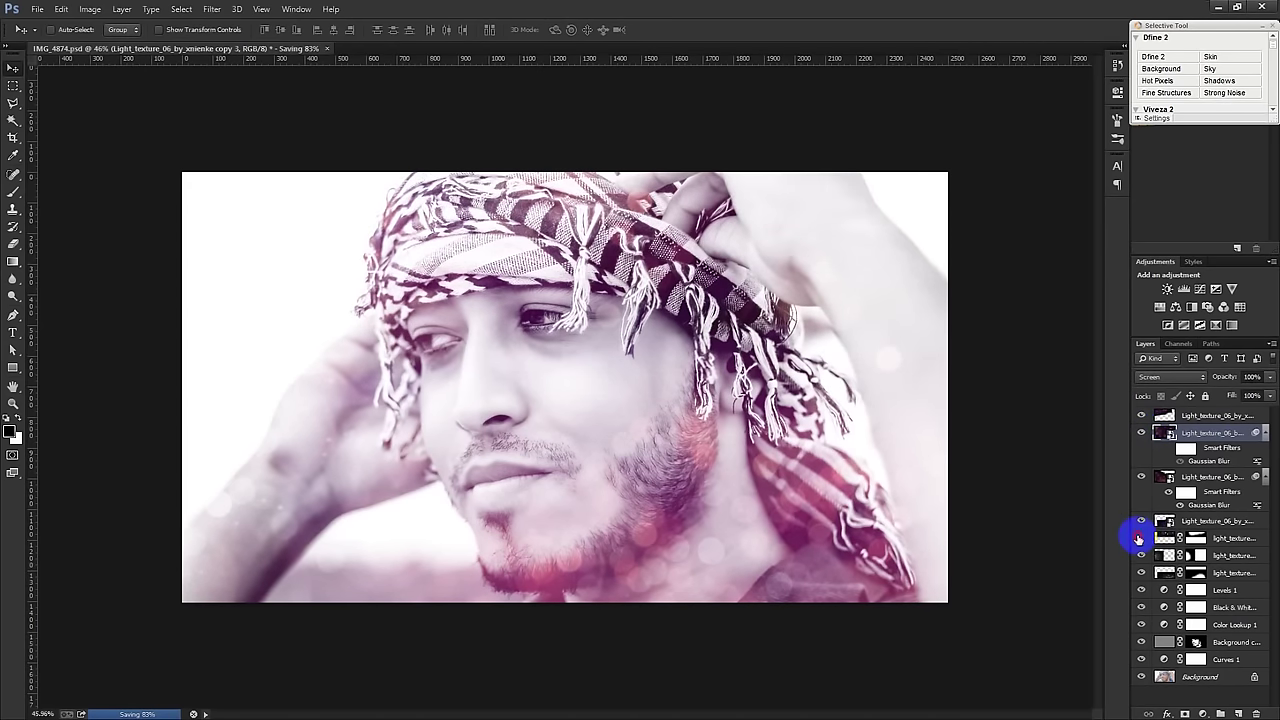
{"action": "left_click", "coordinate": [1165, 538]}
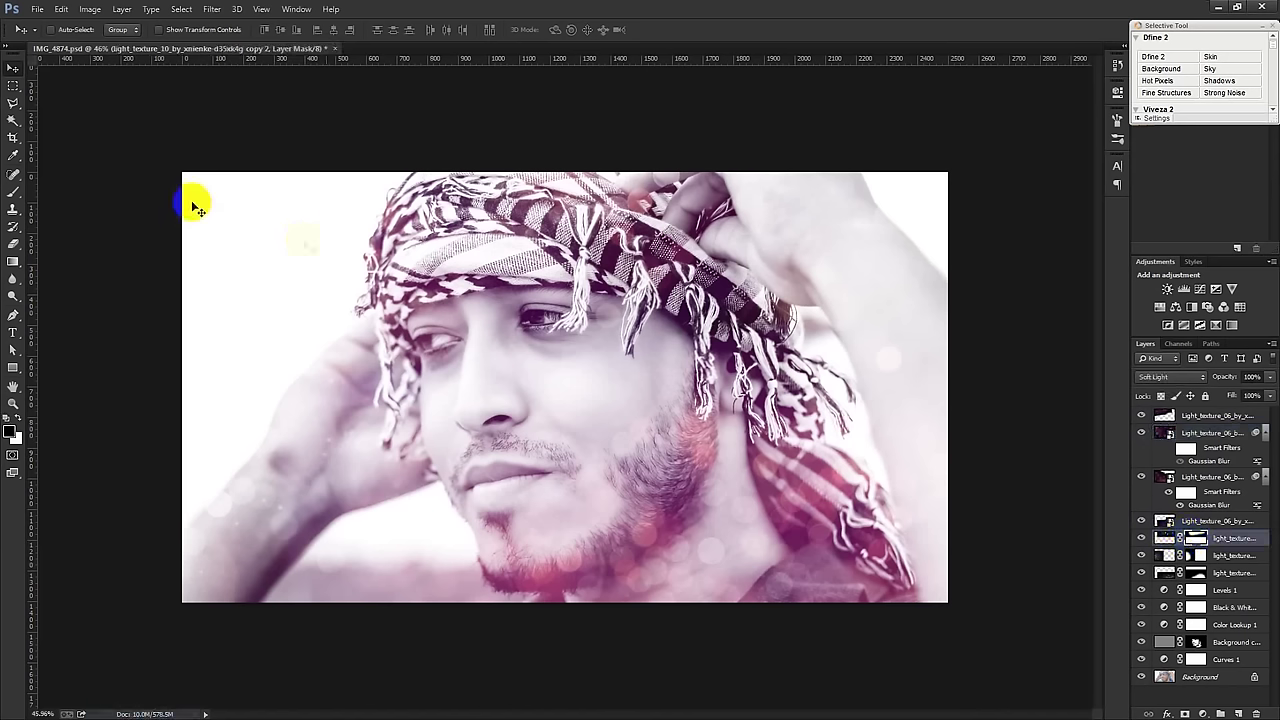
{"action": "left_click", "coordinate": [14, 192]}
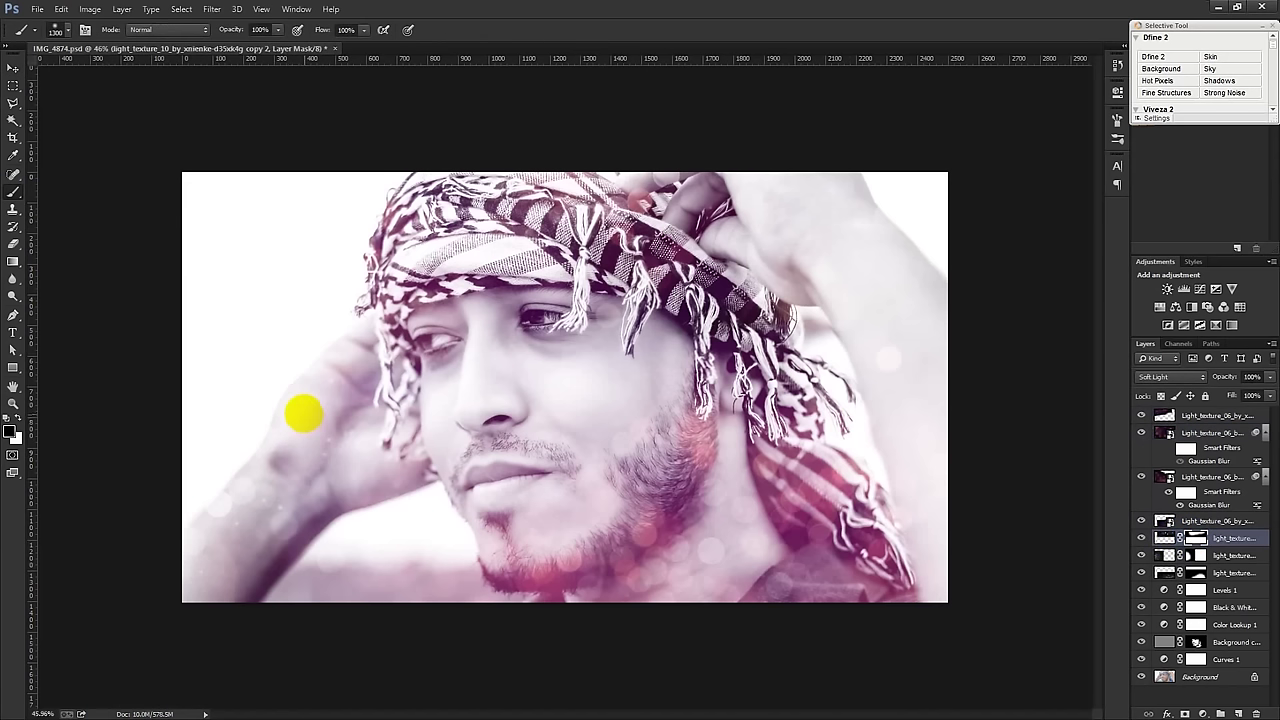
Paint the light texture mask to tone down the texture on the cheek.
{"action": "left_click_drag", "start_coordinate": [223, 386], "coordinate": [938, 379]}
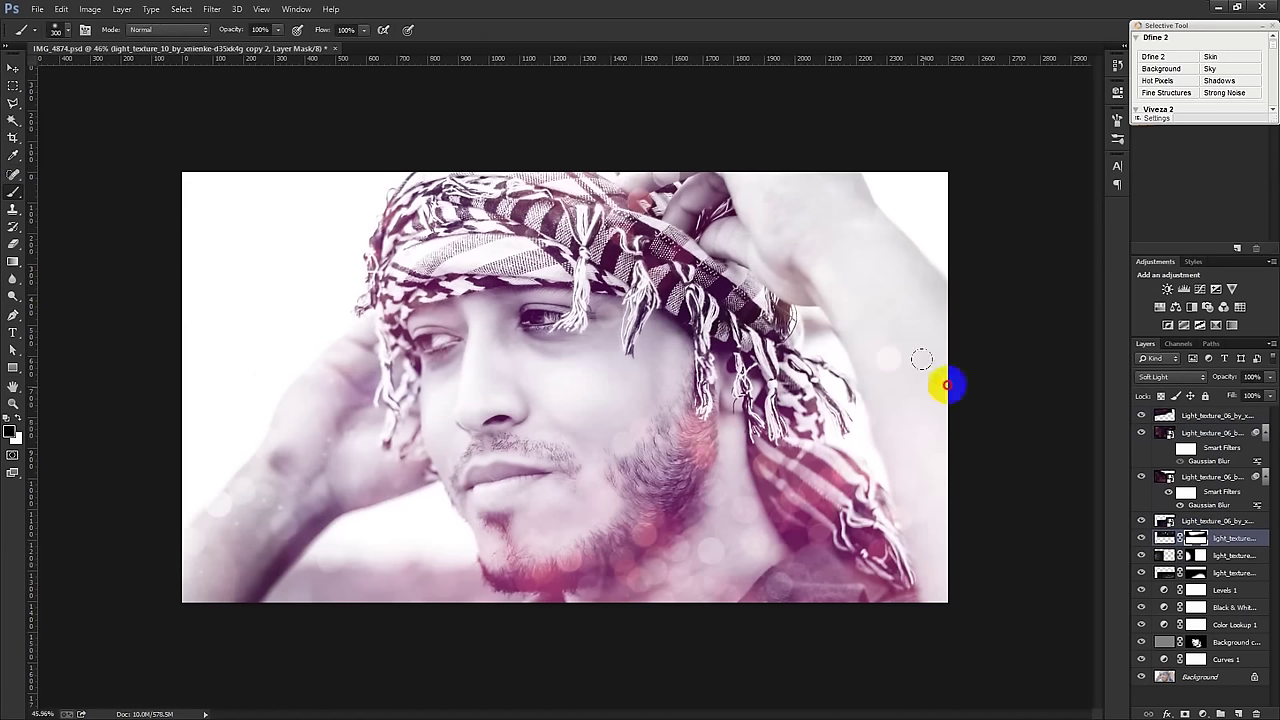
{"action": "left_click", "coordinate": [1198, 555]}
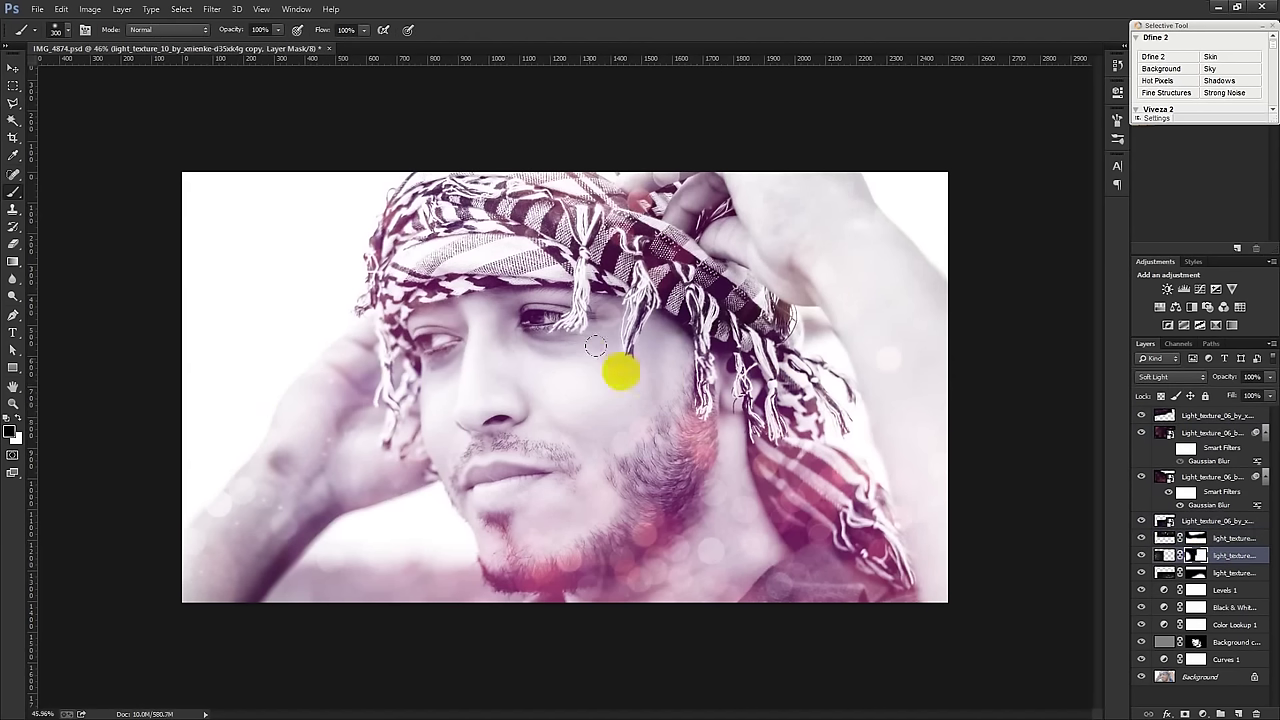
{"action": "left_click", "coordinate": [1168, 572]}
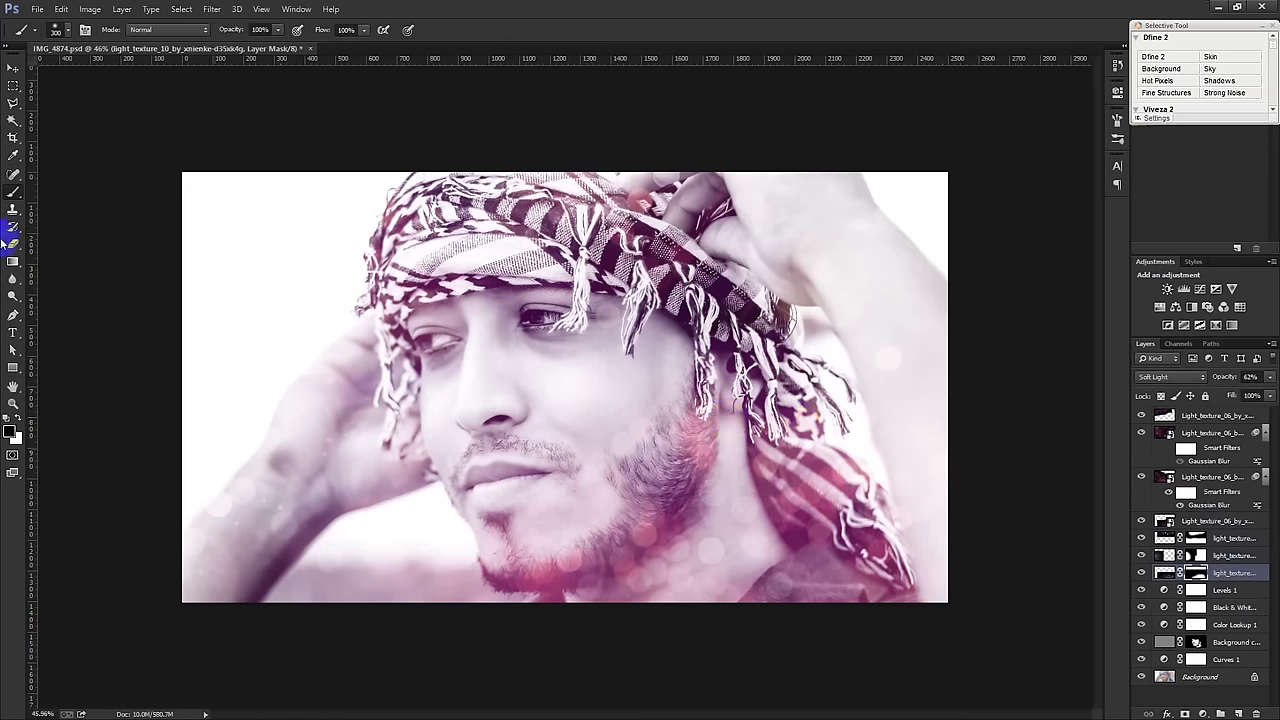
Collapse the Smart Filters rows and place Light_texture_01 onto the portrait.
{"action": "left_click", "coordinate": [13, 67]}
{"action": "scroll", "coordinate": [366, 319], "scroll_direction": "up", "scroll_amount": 1}
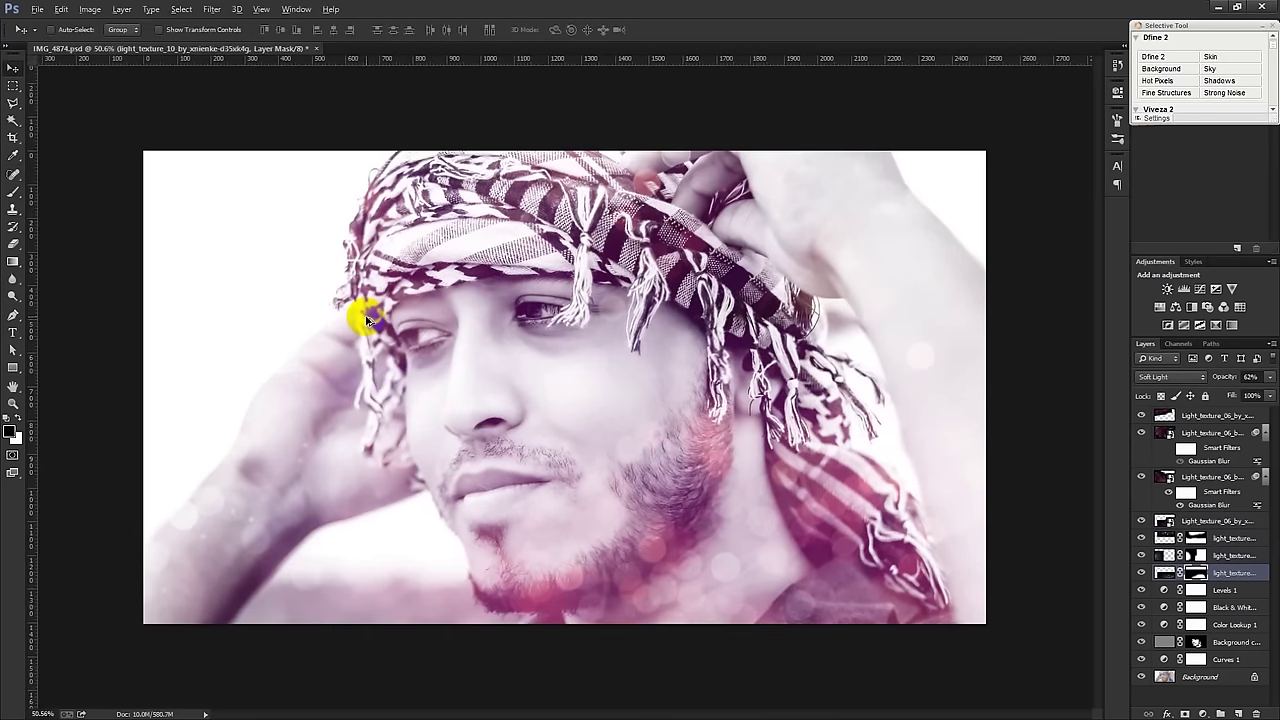
{"action": "scroll", "coordinate": [366, 319], "scroll_direction": "up", "scroll_amount": 1}
{"action": "scroll", "coordinate": [366, 319], "scroll_direction": "down", "scroll_amount": 1}
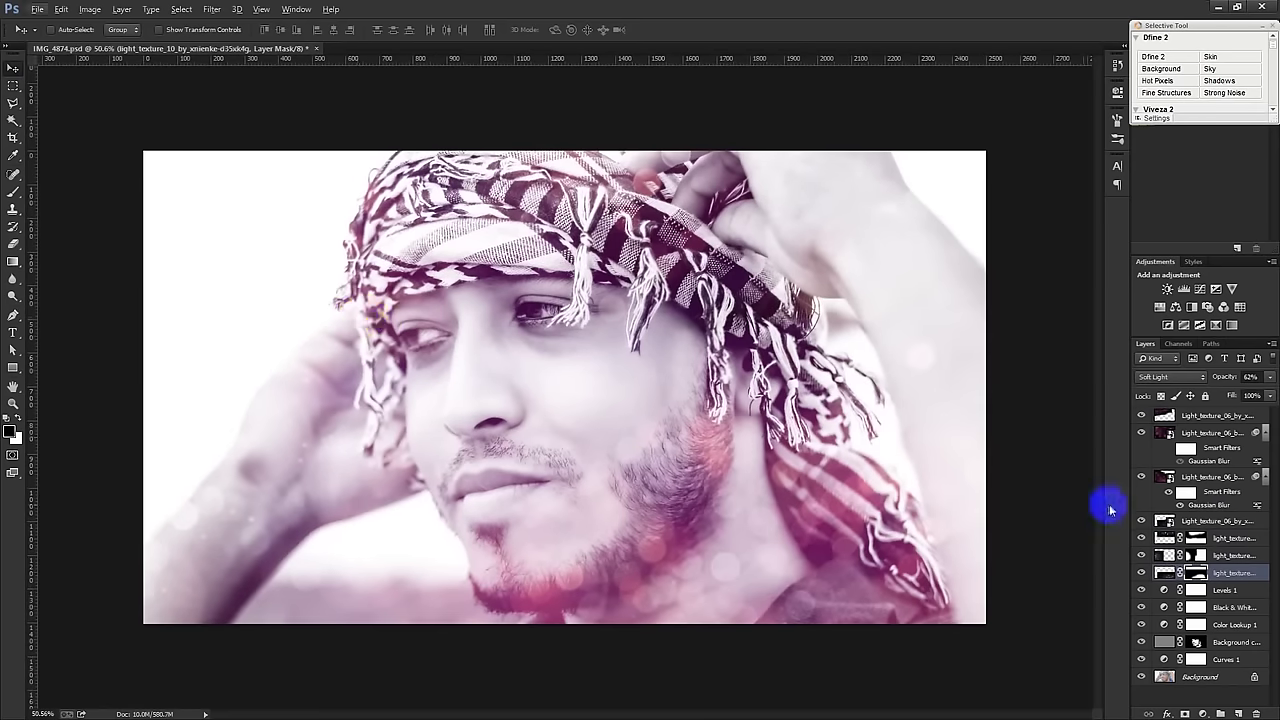
{"action": "left_click", "coordinate": [1264, 432]}
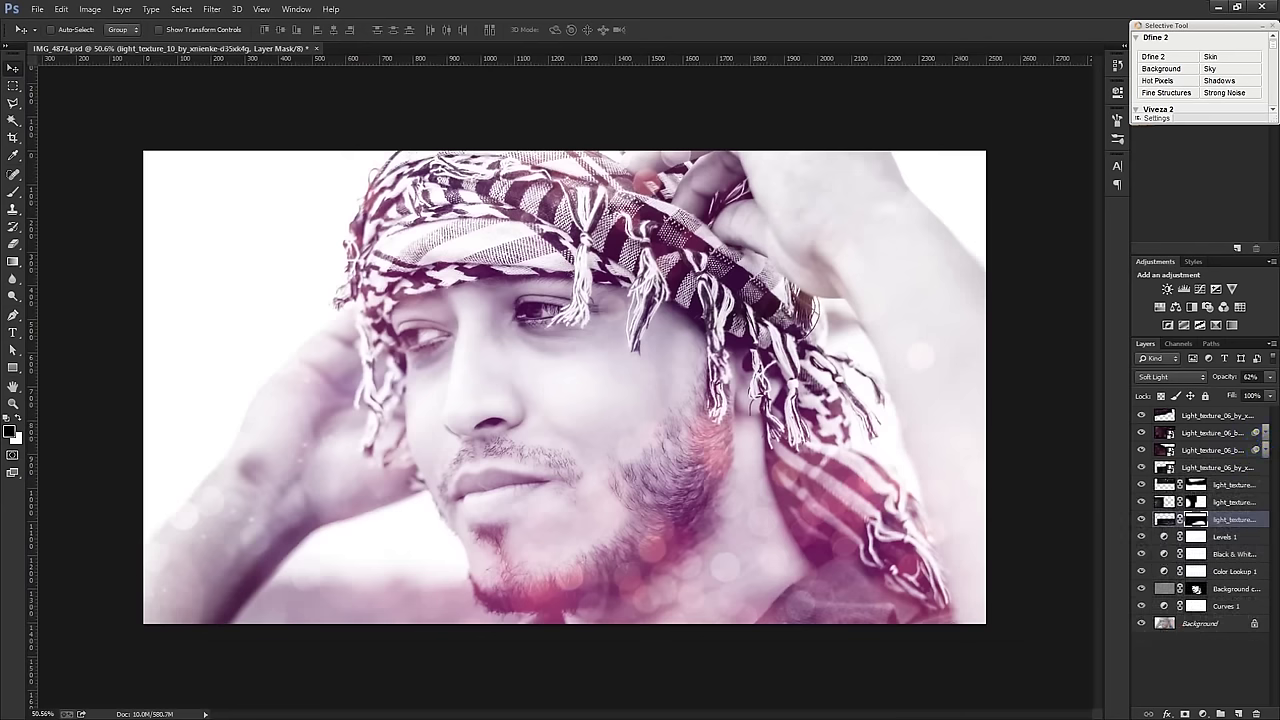
{"action": "left_click_drag", "start_coordinate": [1133, 387], "coordinate": [814, 371]}
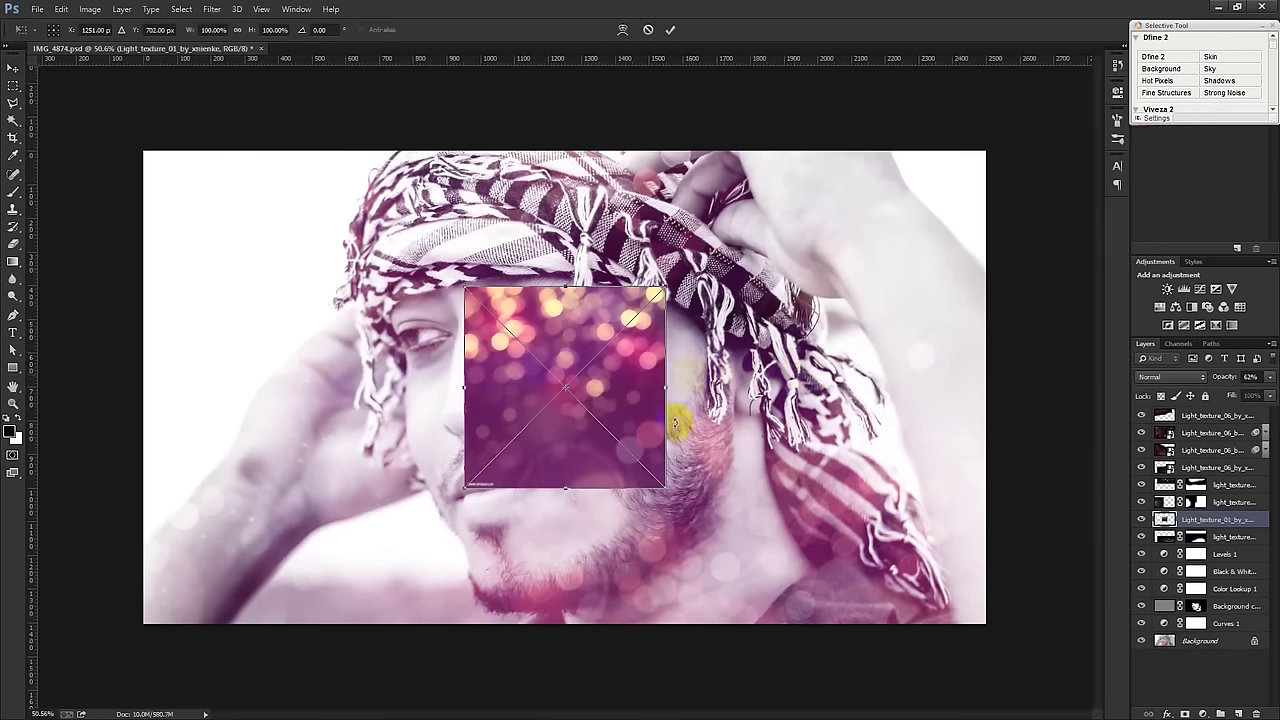
Enlarge and tilt Light_texture_01 to cover the image and blend it in Screen mode.
{"action": "mouse_move", "coordinate": [664, 487]}
{"action": "left_mouse_down"}
{"action": "mouse_move", "coordinate": [1006, 543]}
{"action": "mouse_move", "coordinate": [1040, 290]}
{"action": "left_mouse_up"}
{"action": "left_click_drag", "start_coordinate": [770, 387], "coordinate": [729, 349]}
{"action": "left_click_drag", "start_coordinate": [857, 409], "coordinate": [1090, 460]}
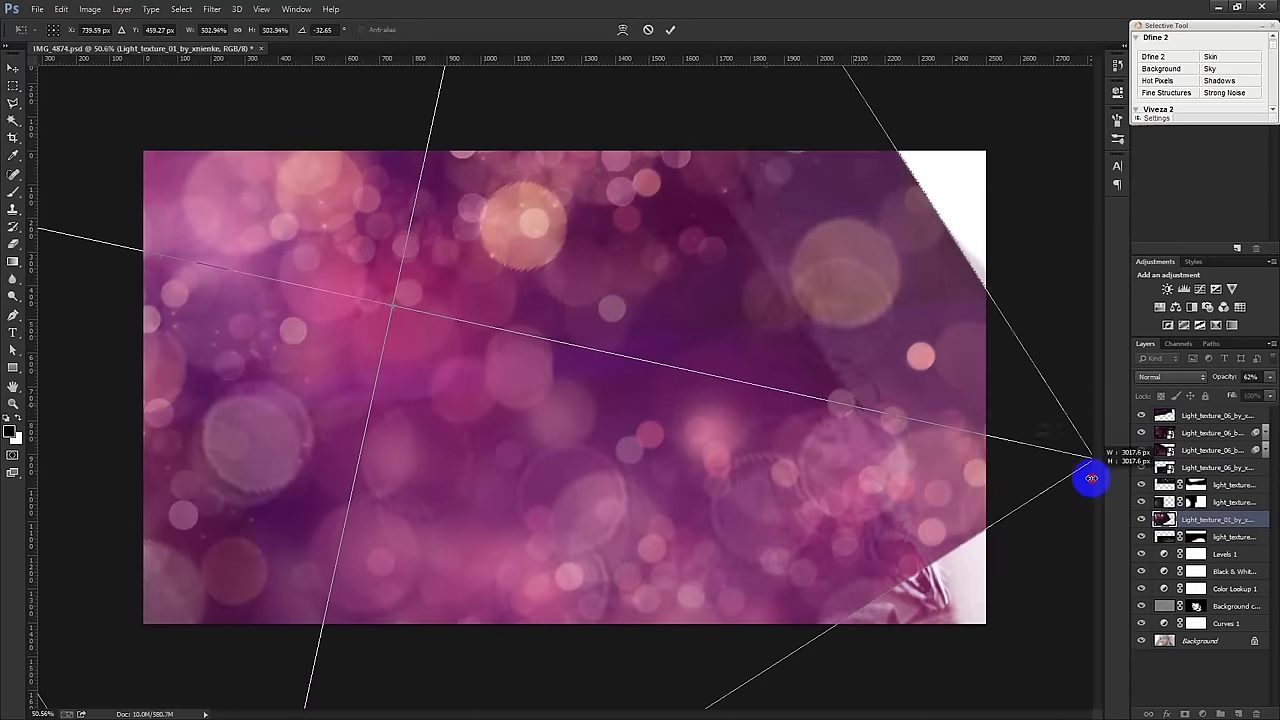
{"action": "left_click_drag", "start_coordinate": [928, 440], "coordinate": [983, 350]}
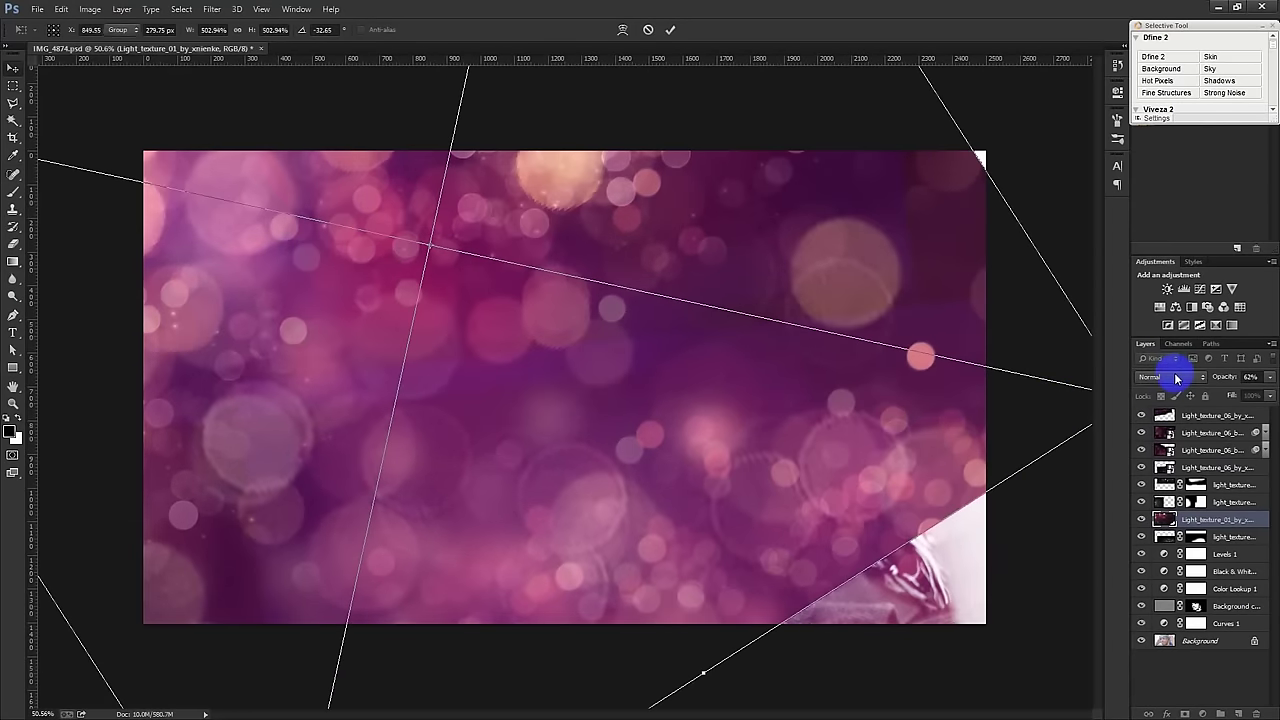
{"action": "left_click", "coordinate": [1176, 378]}
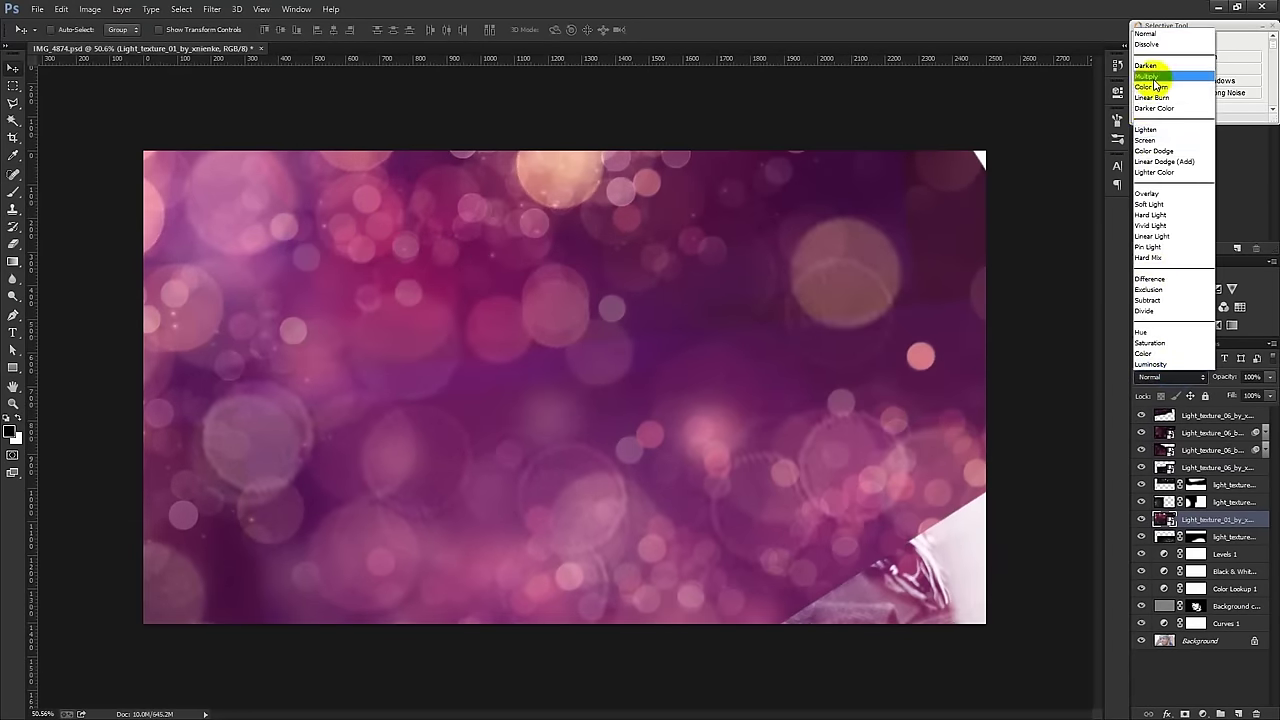
{"action": "left_click", "coordinate": [1145, 140]}
{"action": "mouse_move", "coordinate": [805, 345]}
{"action": "left_mouse_down"}
{"action": "mouse_move", "coordinate": [891, 266]}
{"action": "mouse_move", "coordinate": [949, 294]}
{"action": "left_mouse_up"}
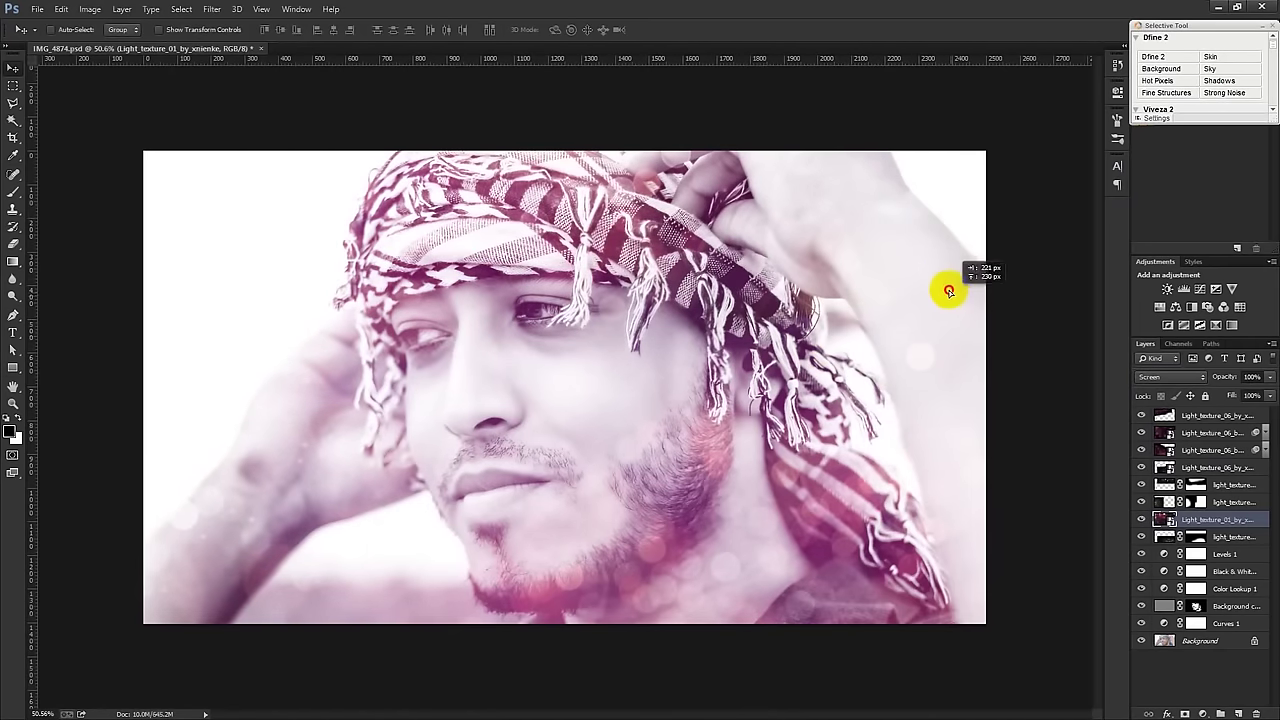
Reposition the bokeh texture and erase it along the lower-left edge without rasterizing.
{"action": "left_click", "coordinate": [13, 243]}
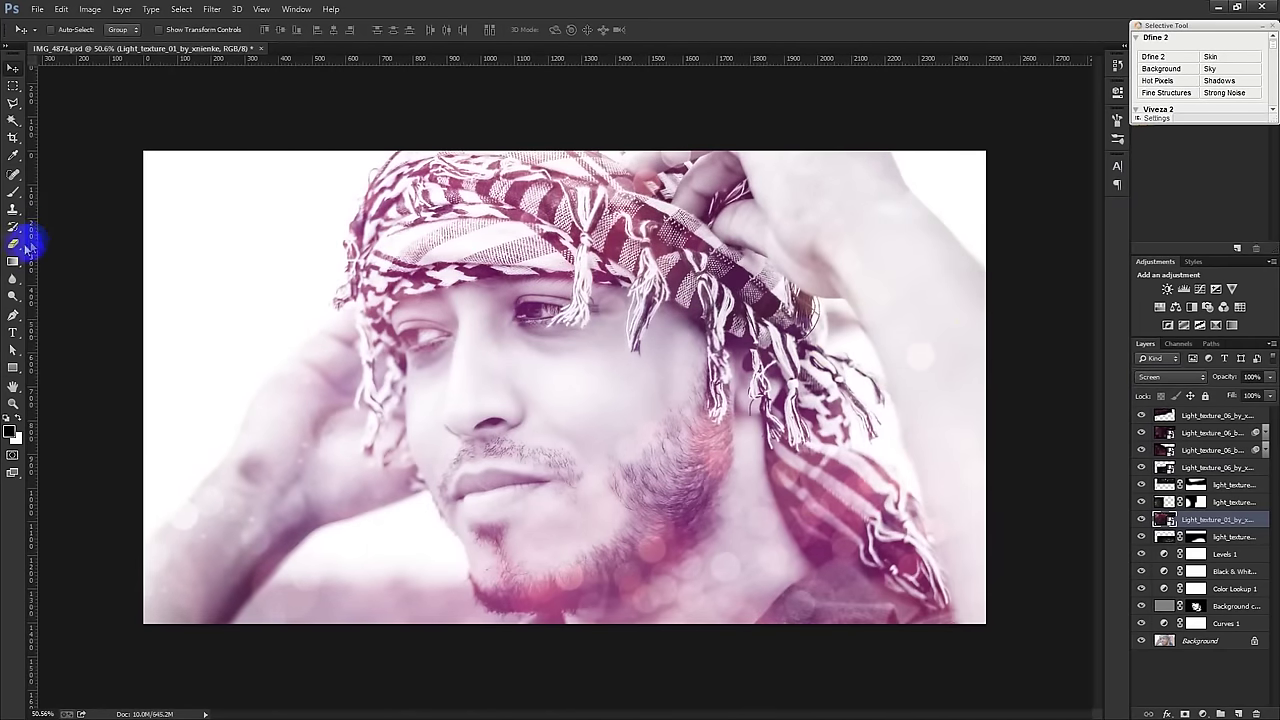
{"action": "left_click", "coordinate": [686, 559]}
{"action": "left_click", "coordinate": [672, 278]}
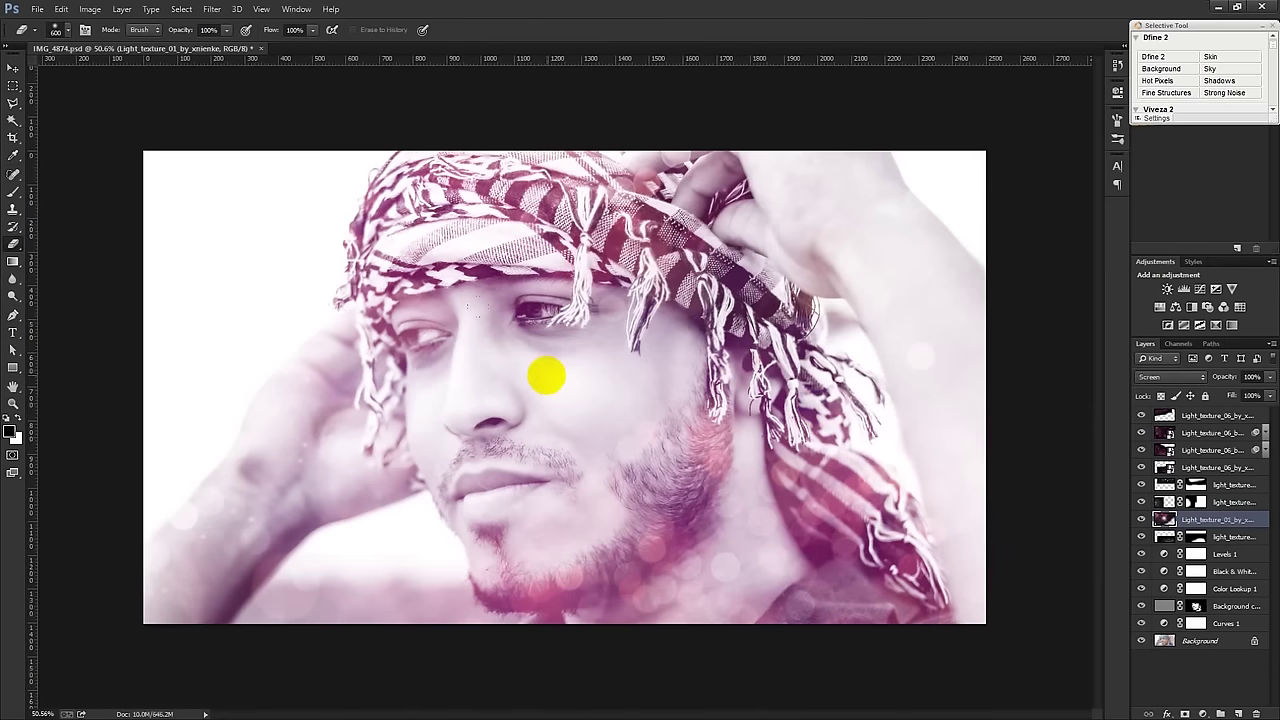
{"action": "left_click", "coordinate": [13, 68]}
{"action": "mouse_move", "coordinate": [486, 246]}
{"action": "left_mouse_down"}
{"action": "mouse_move", "coordinate": [492, 307]}
{"action": "mouse_move", "coordinate": [586, 288]}
{"action": "left_mouse_up"}
{"action": "left_click", "coordinate": [13, 243]}
{"action": "left_click_drag", "start_coordinate": [183, 604], "coordinate": [125, 568]}
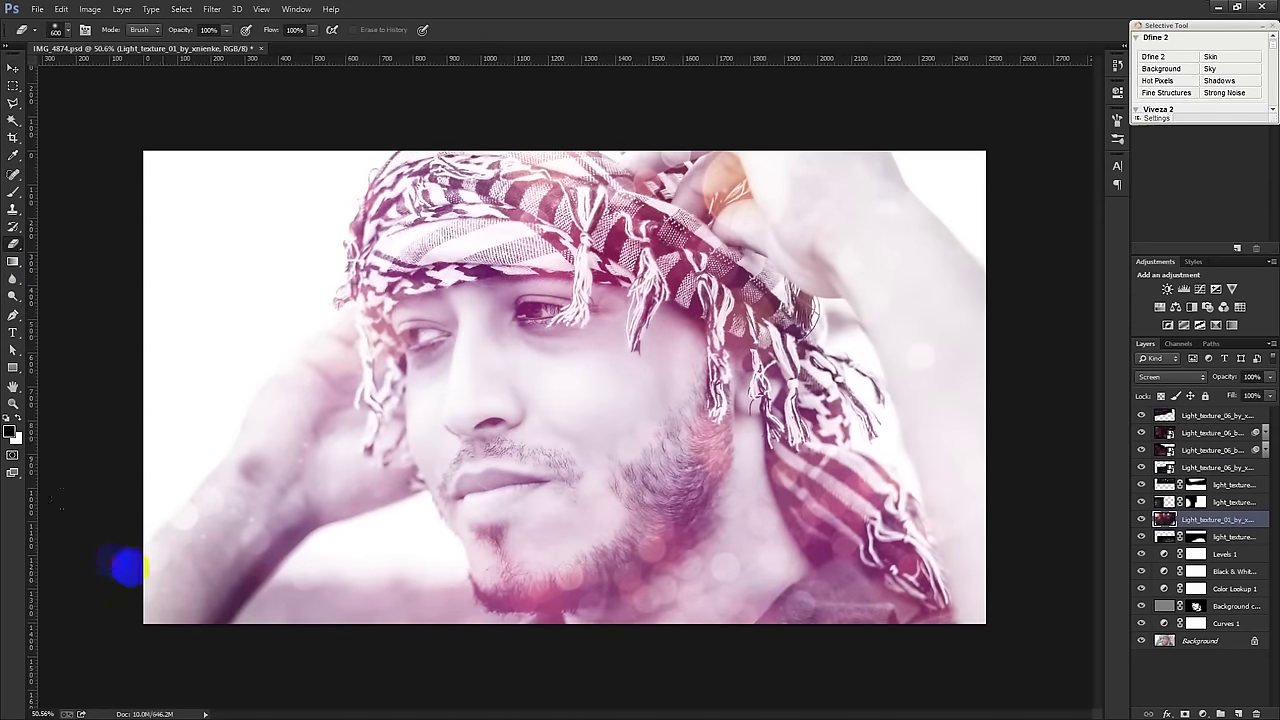
{"action": "left_click", "coordinate": [13, 69]}
{"action": "scroll", "coordinate": [465, 352], "scroll_direction": "up", "scroll_amount": 1}
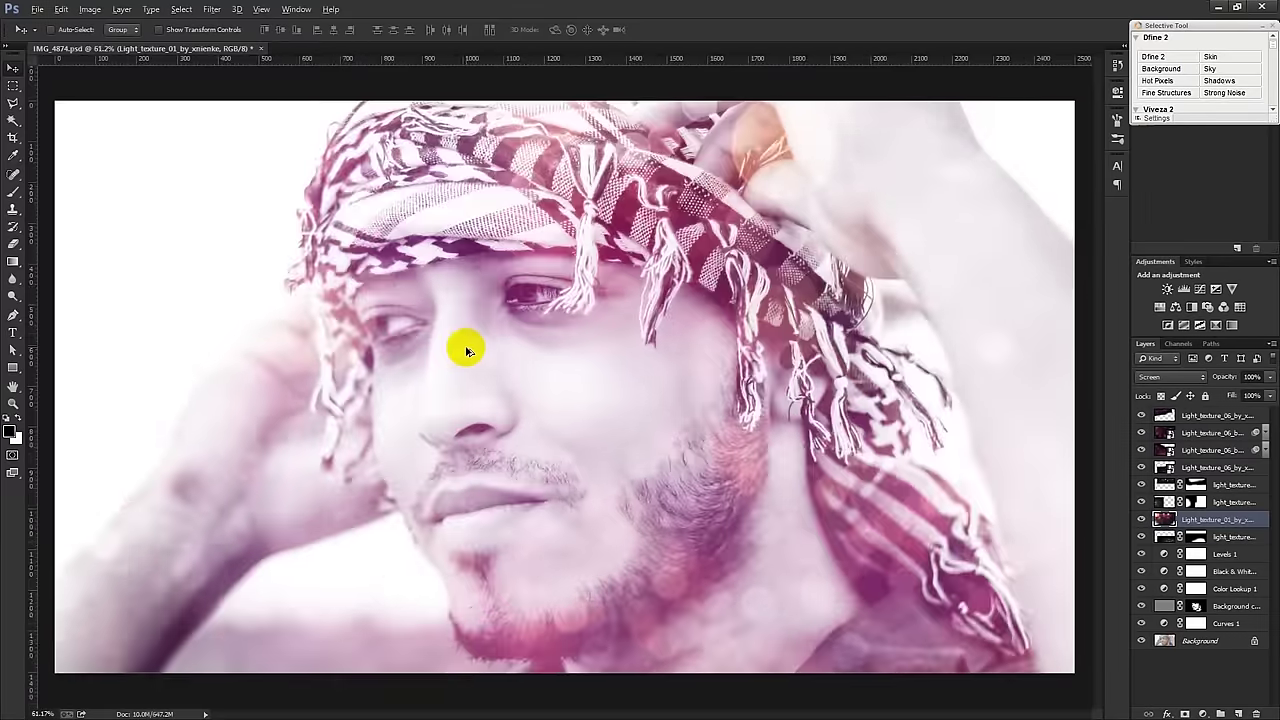
{"action": "scroll", "coordinate": [465, 352], "scroll_direction": "down", "scroll_amount": 1}
{"action": "scroll", "coordinate": [465, 352], "scroll_direction": "up", "scroll_amount": 1}
{"action": "scroll", "coordinate": [860, 425], "scroll_direction": "down", "scroll_amount": 1}
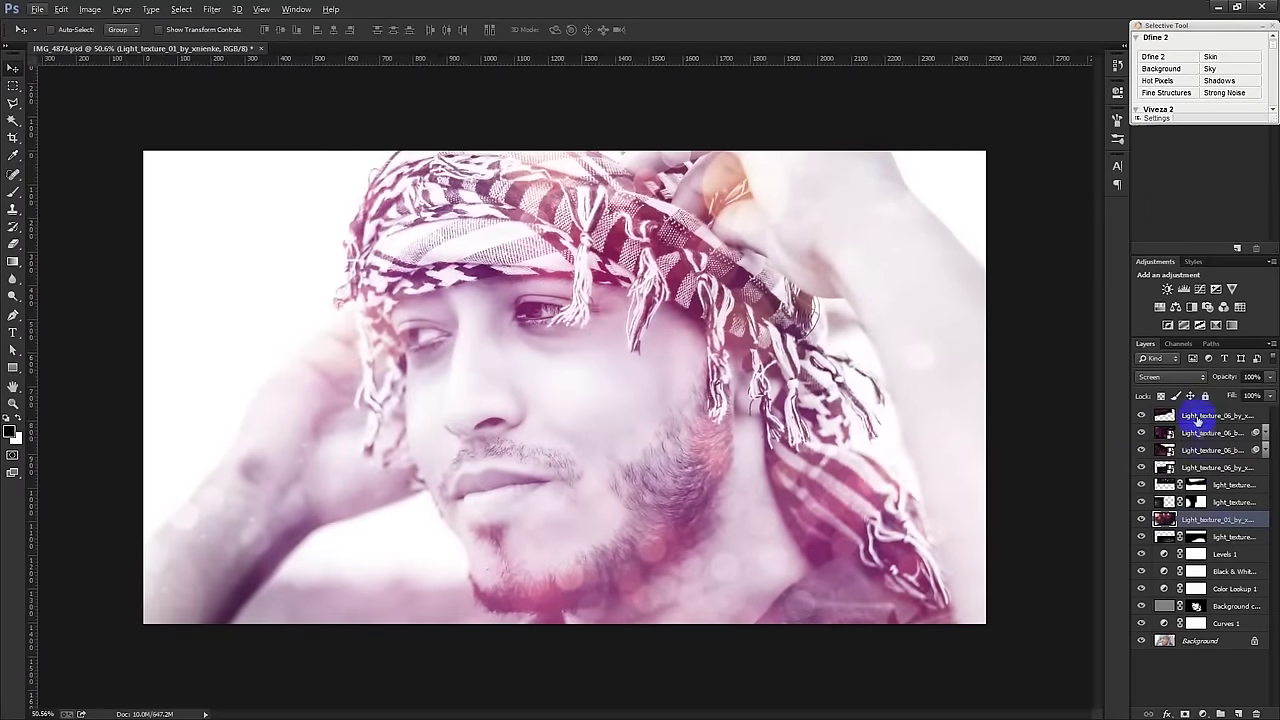
Group all the light texture layers into Group 1 placed below Levels 1.
{"action": "left_click", "coordinate": [1197, 418]}
{"action": "left_click", "coordinate": [1210, 537], "text": "shift"}
{"action": "left_click_drag", "start_coordinate": [1212, 540], "coordinate": [1216, 600]}
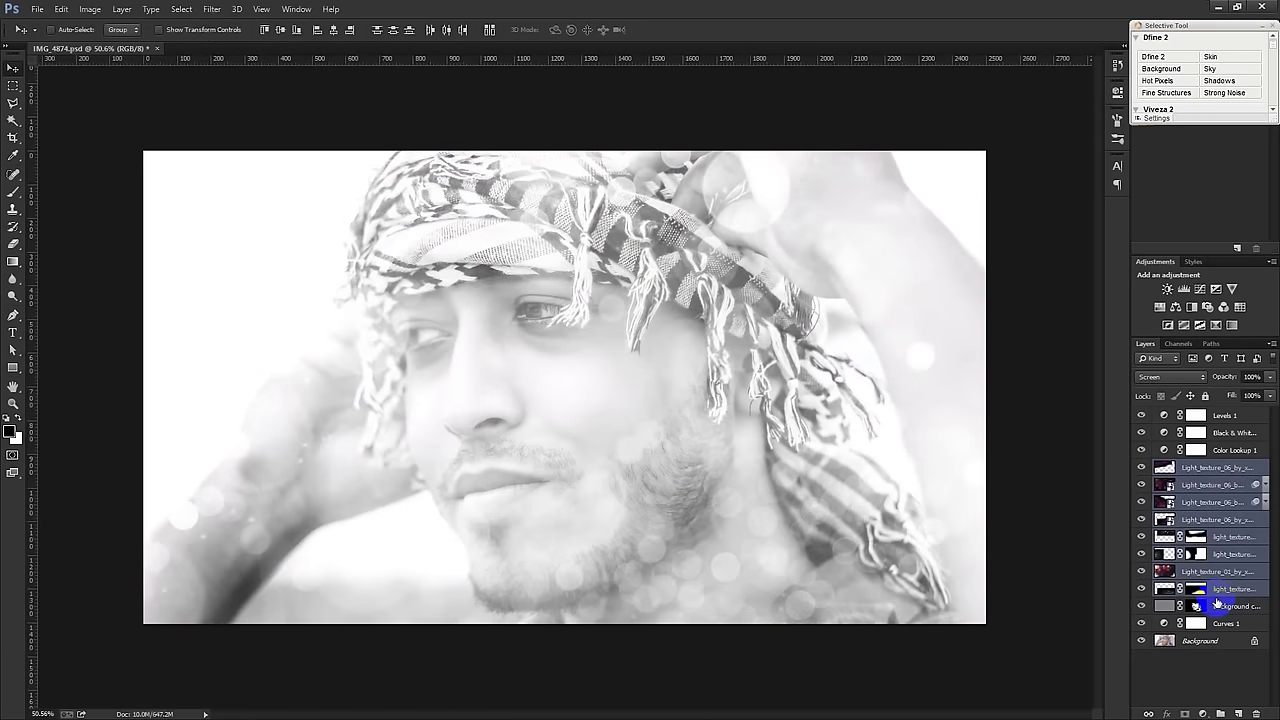
{"action": "left_click_drag", "start_coordinate": [1195, 449], "coordinate": [1197, 432]}
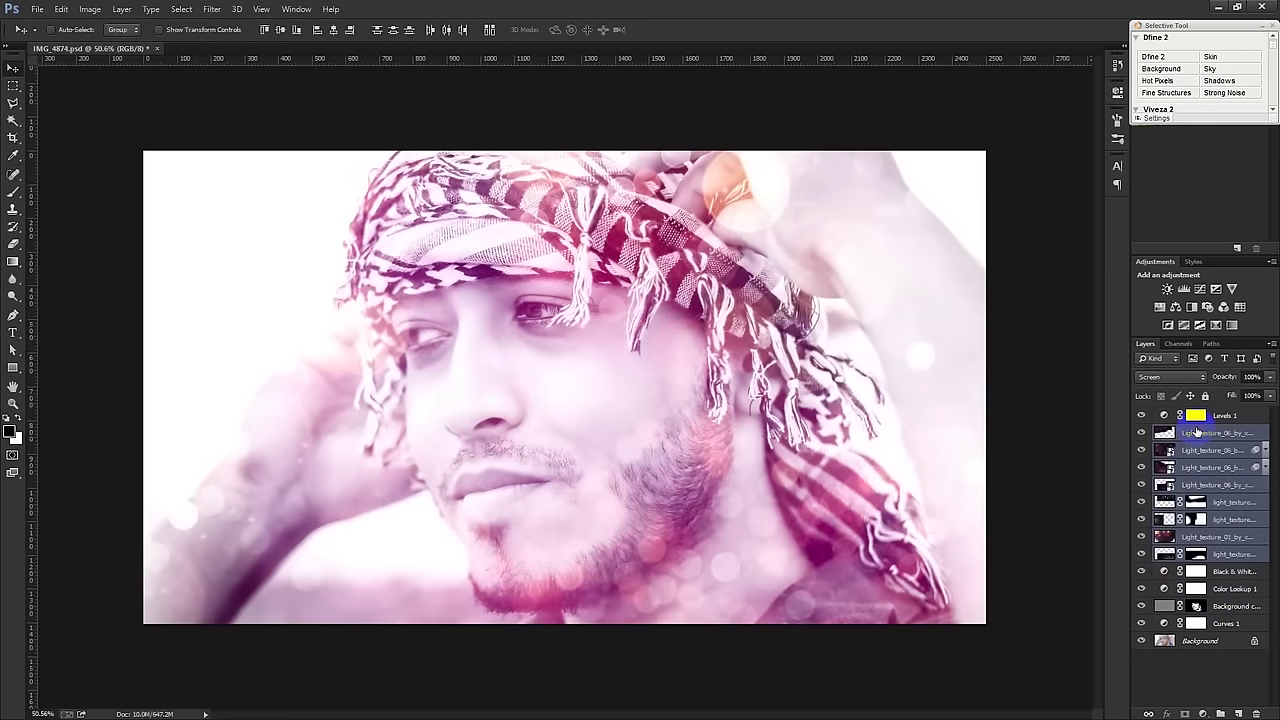
{"action": "scroll", "coordinate": [871, 466], "scroll_direction": "up", "scroll_amount": 1}
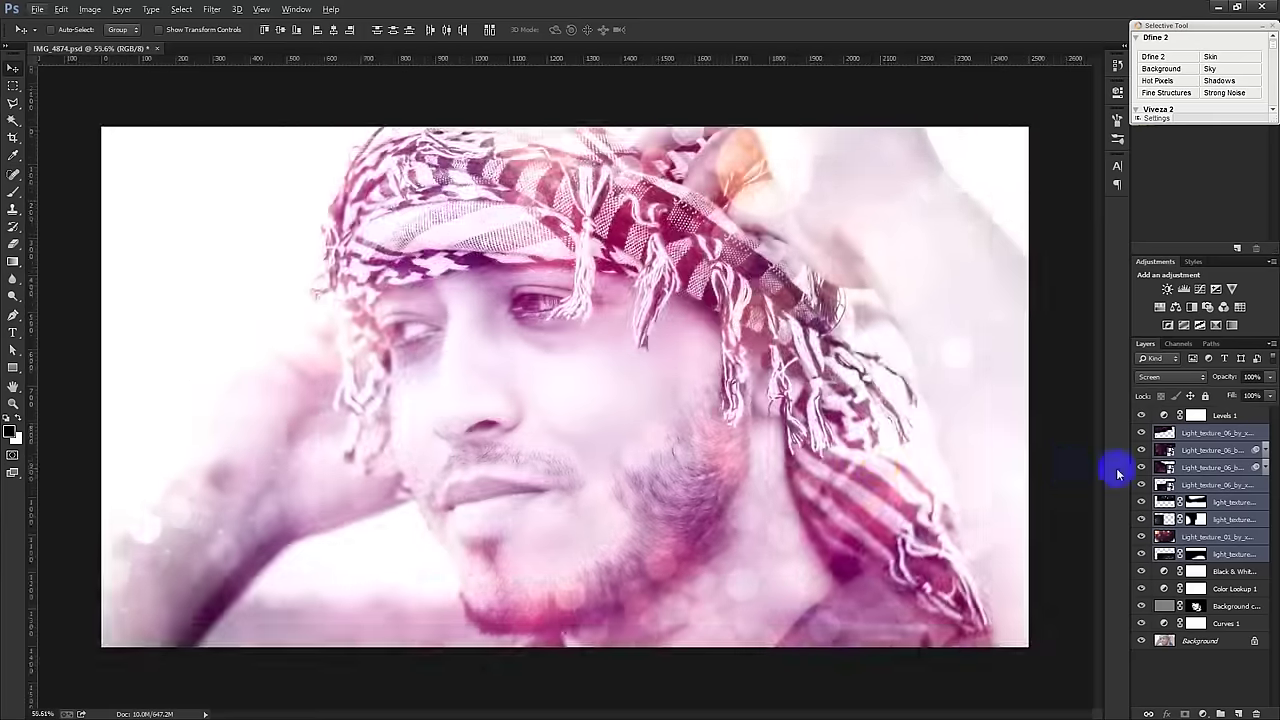
{"action": "left_click_drag", "start_coordinate": [1162, 450], "coordinate": [1186, 413]}
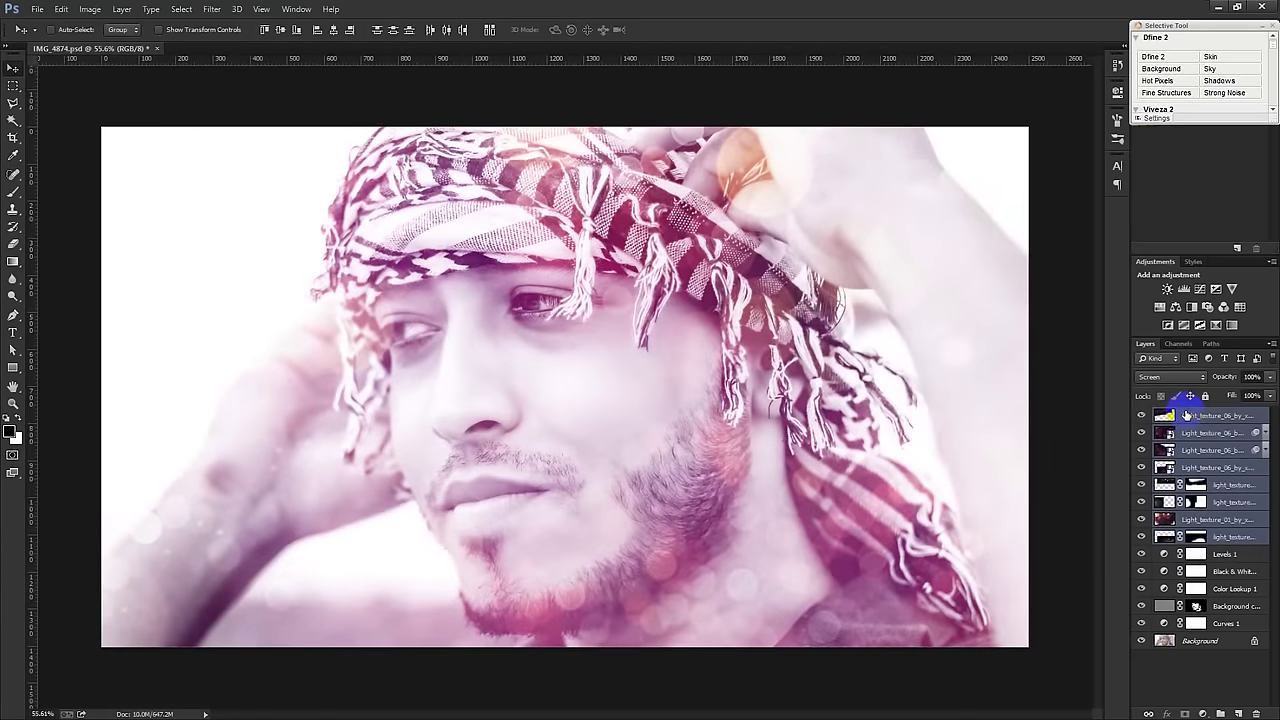
{"action": "key", "text": "ctrl+g"}
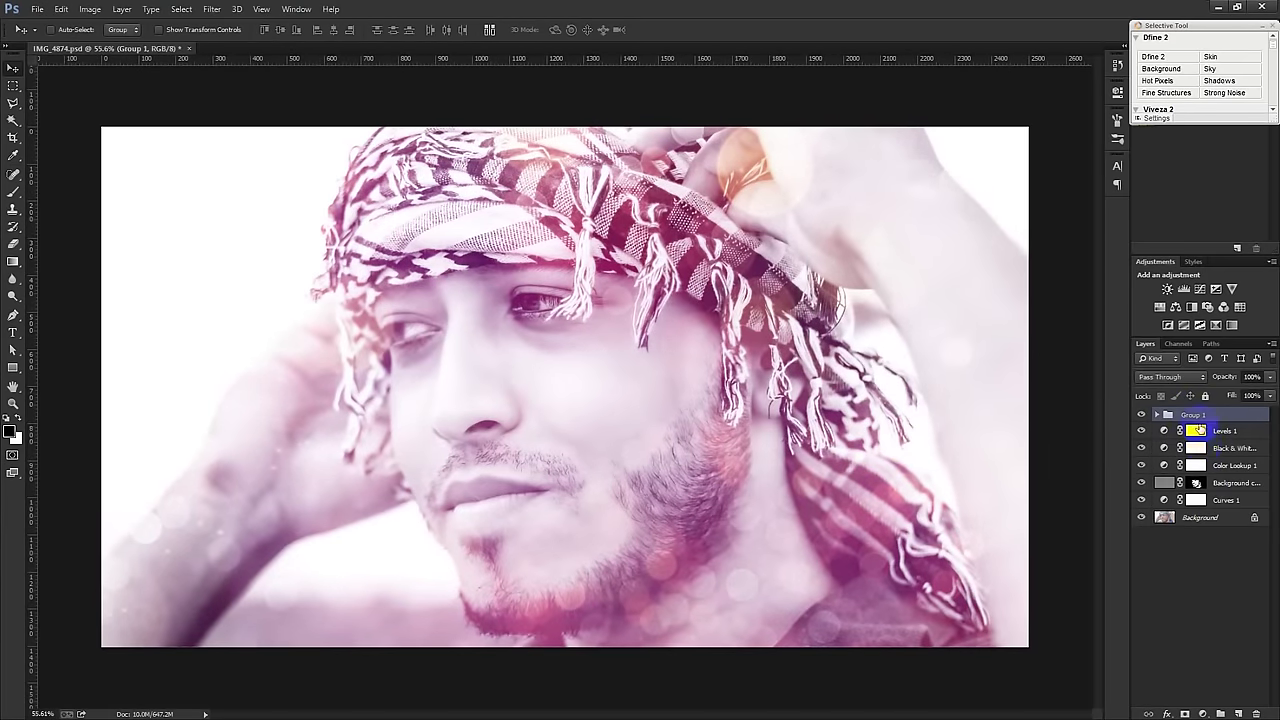
{"action": "left_click_drag", "start_coordinate": [1196, 420], "coordinate": [1195, 440]}
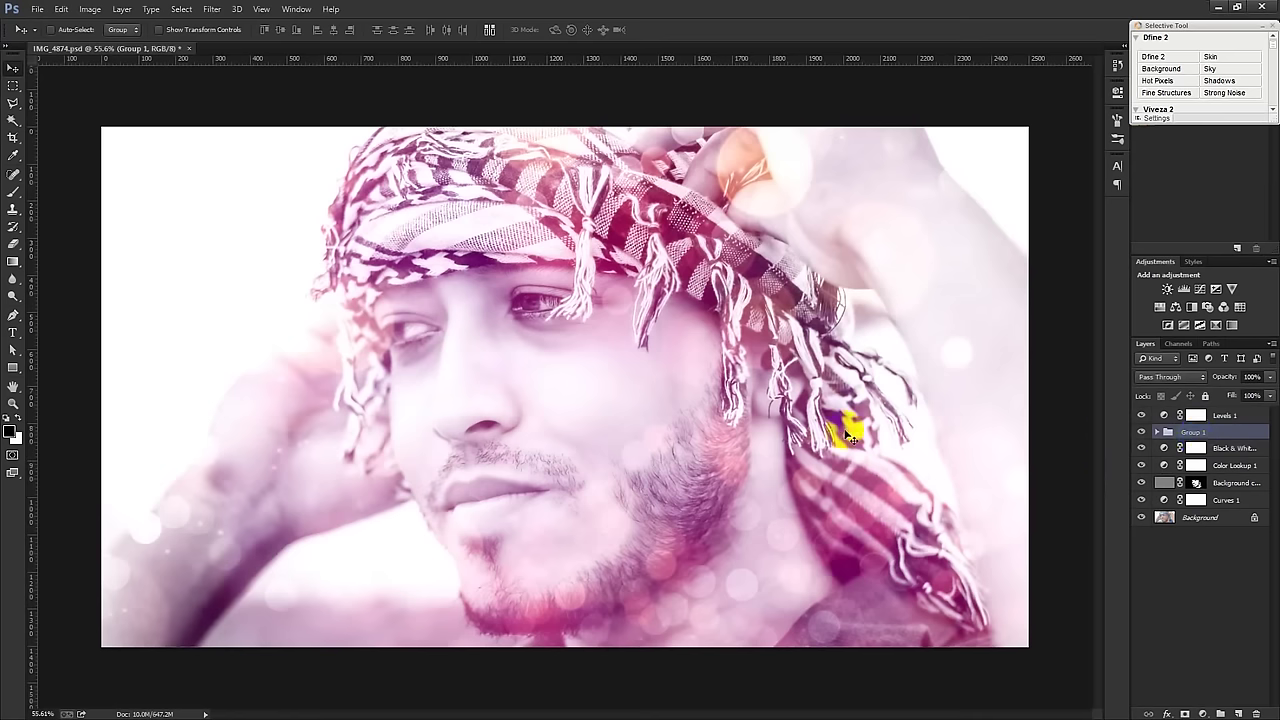
{"action": "left_click", "coordinate": [1141, 428]}
Paint out one light texture's glow near the chin on its mask, then collapse Group 1.
{"action": "left_click", "coordinate": [1198, 537]}
{"action": "left_click", "coordinate": [1205, 537]}
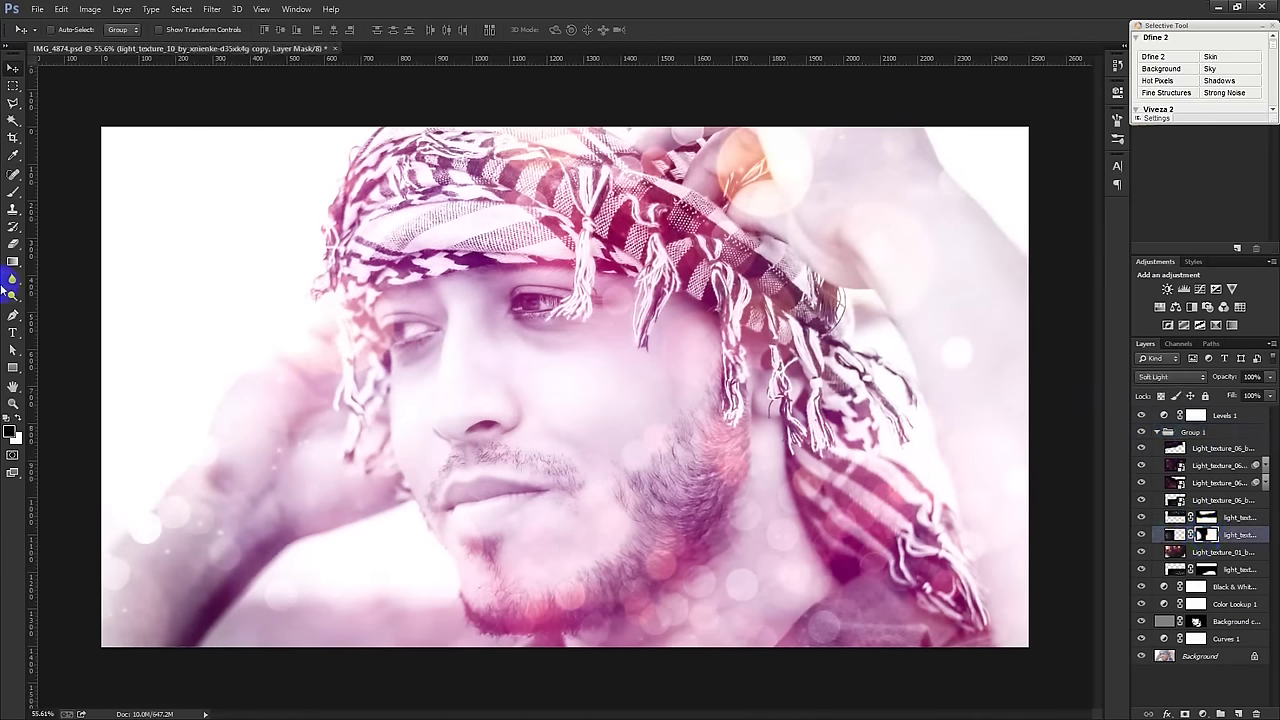
{"action": "left_click", "coordinate": [14, 191]}
{"action": "mouse_move", "coordinate": [523, 514]}
{"action": "left_mouse_down"}
{"action": "mouse_move", "coordinate": [557, 520]}
{"action": "mouse_move", "coordinate": [577, 588]}
{"action": "mouse_move", "coordinate": [569, 657]}
{"action": "left_mouse_up"}
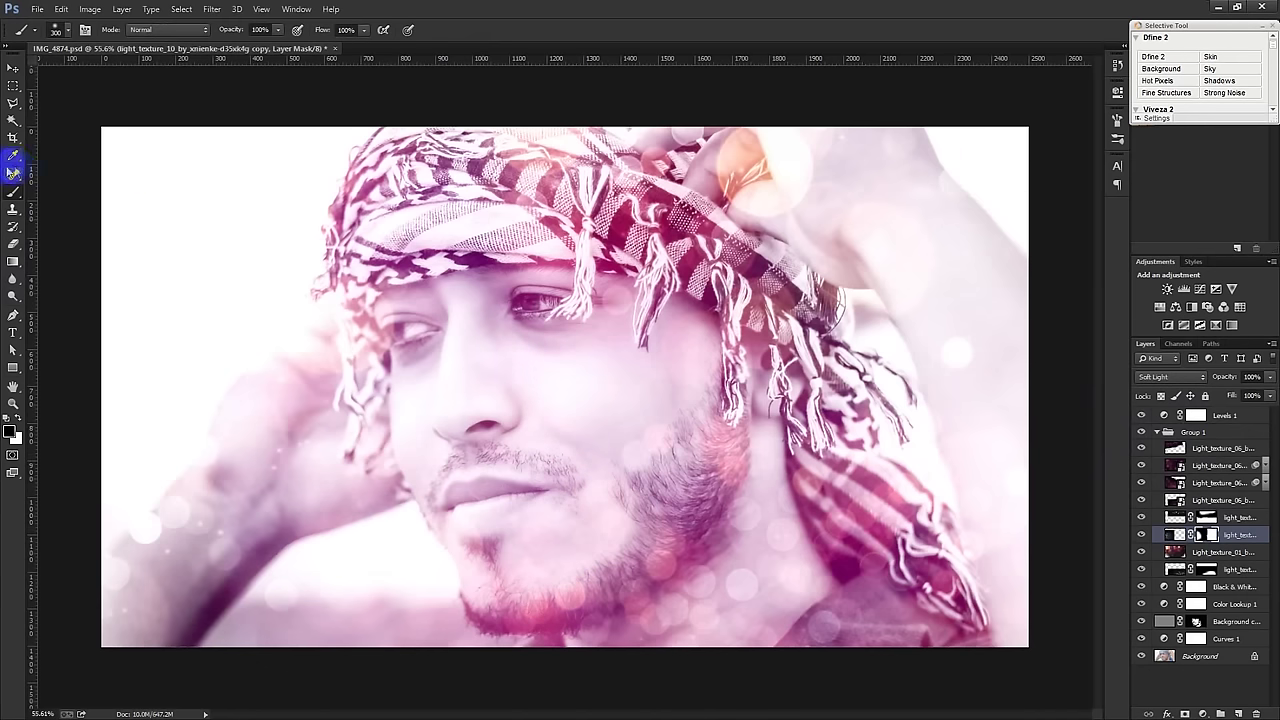
{"action": "left_click", "coordinate": [12, 69]}
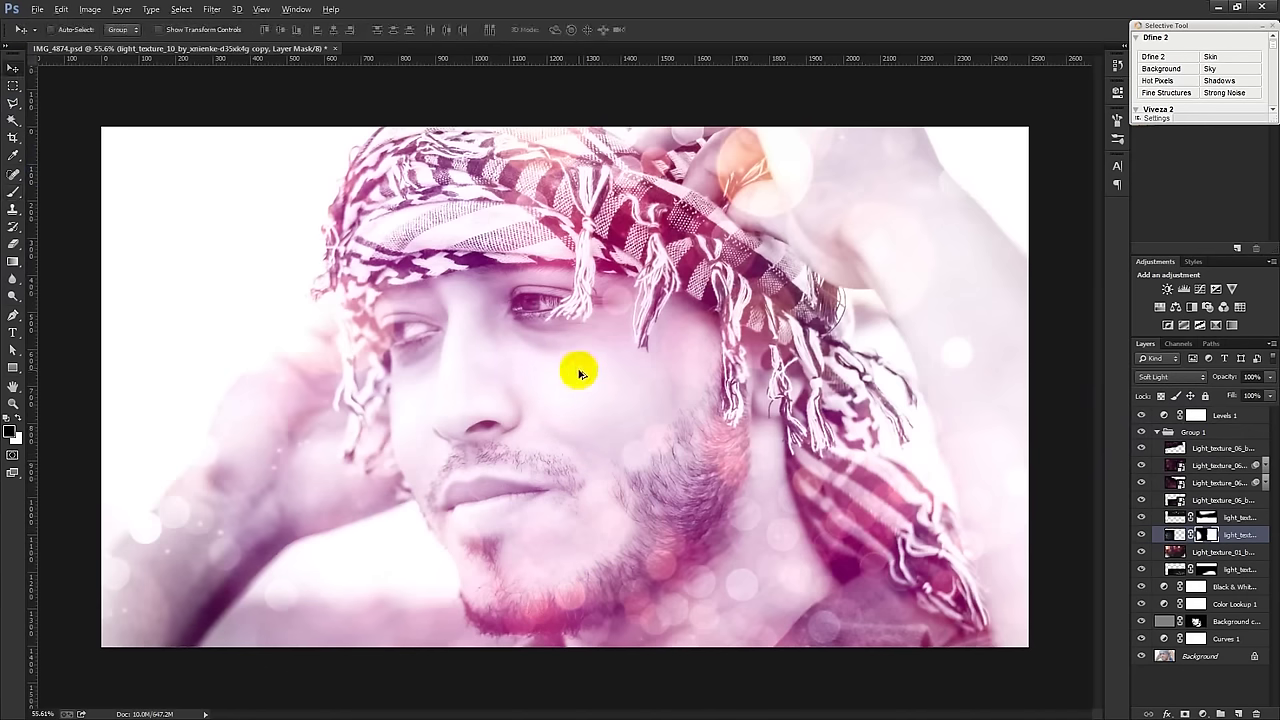
{"action": "scroll", "coordinate": [578, 374], "scroll_direction": "up", "scroll_amount": 1}
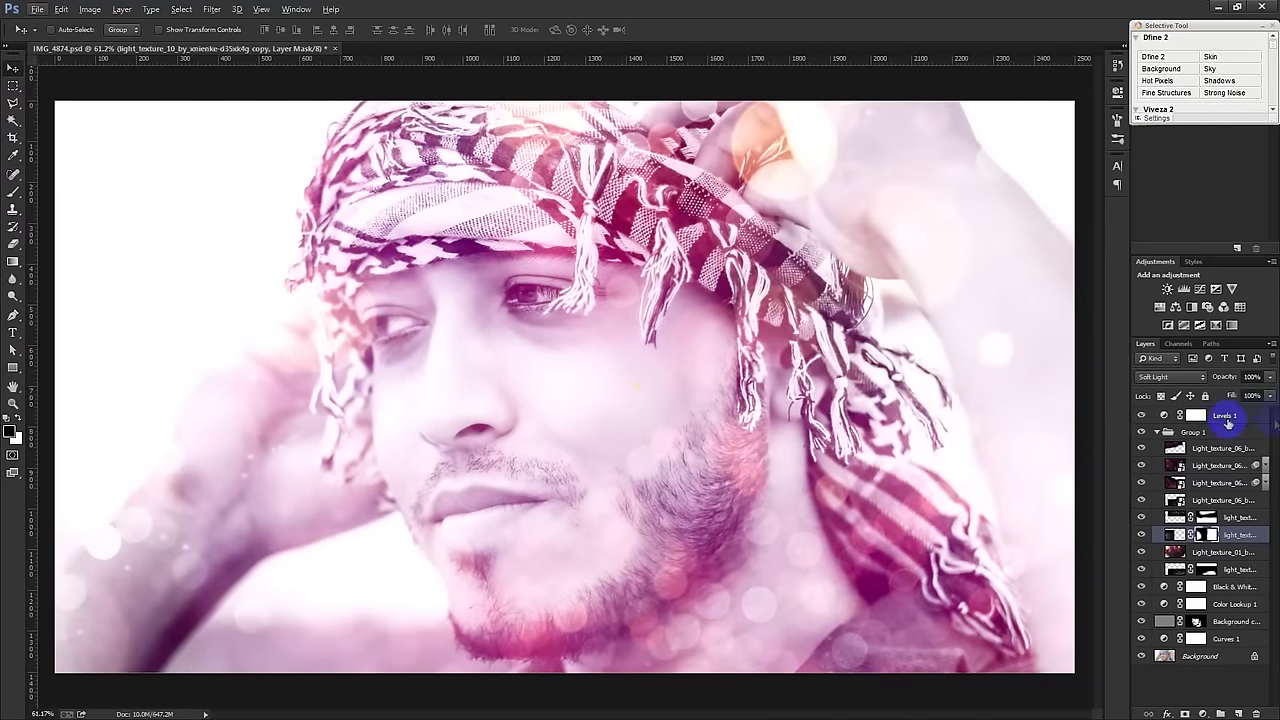
{"action": "left_click", "coordinate": [1160, 432]}
{"action": "left_click", "coordinate": [1142, 415]}
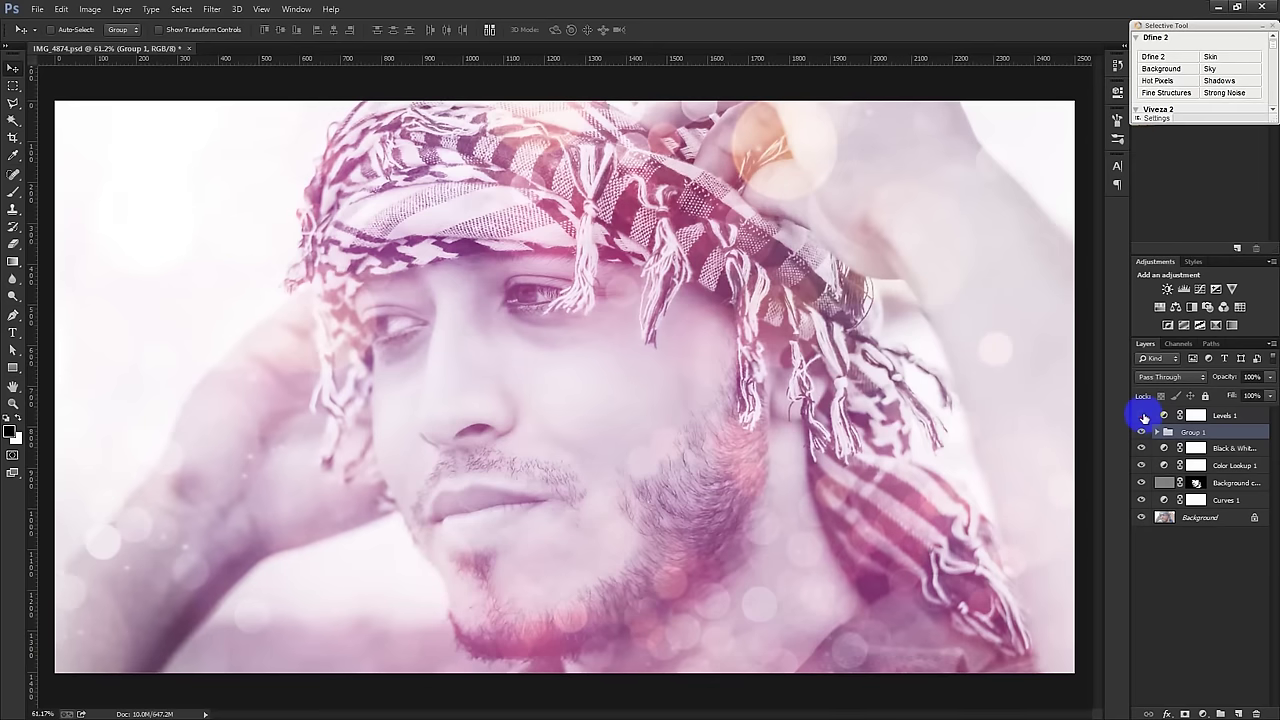
Raise the Levels 1 black input to deepen the shadows and nudge the midtones.
{"action": "double_click", "coordinate": [1165, 415]}
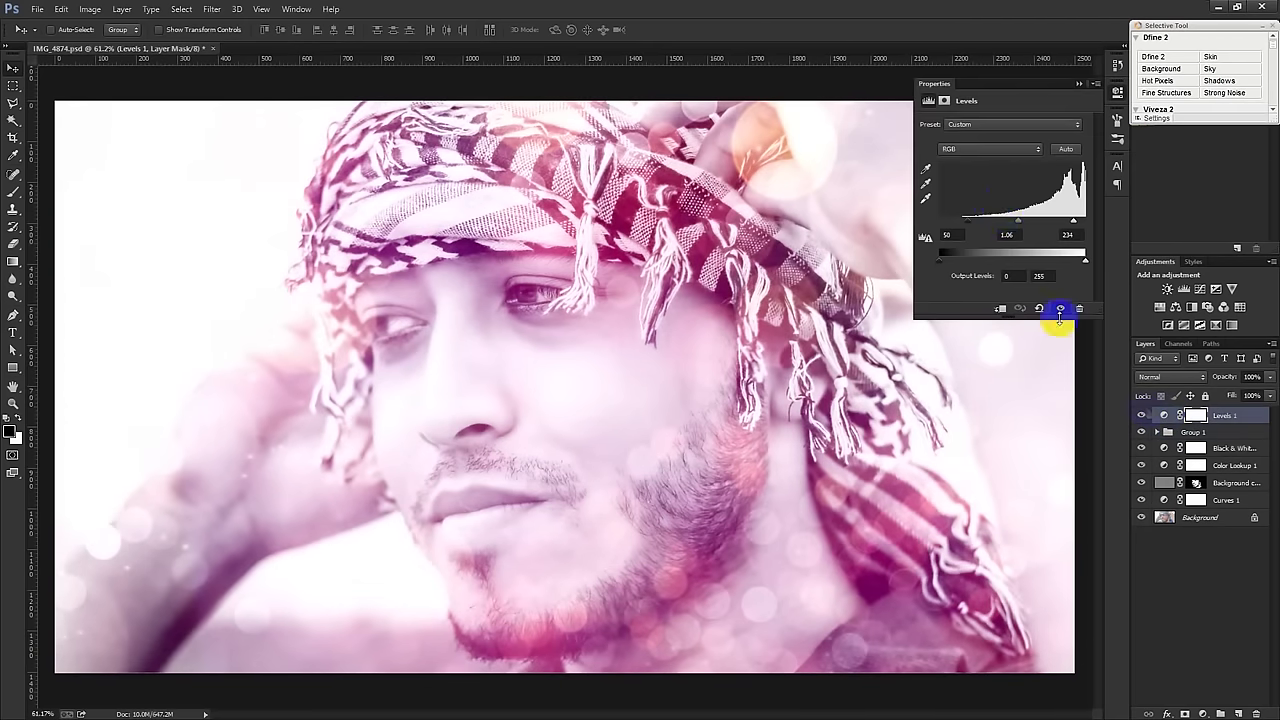
{"action": "left_click_drag", "start_coordinate": [967, 225], "coordinate": [979, 225]}
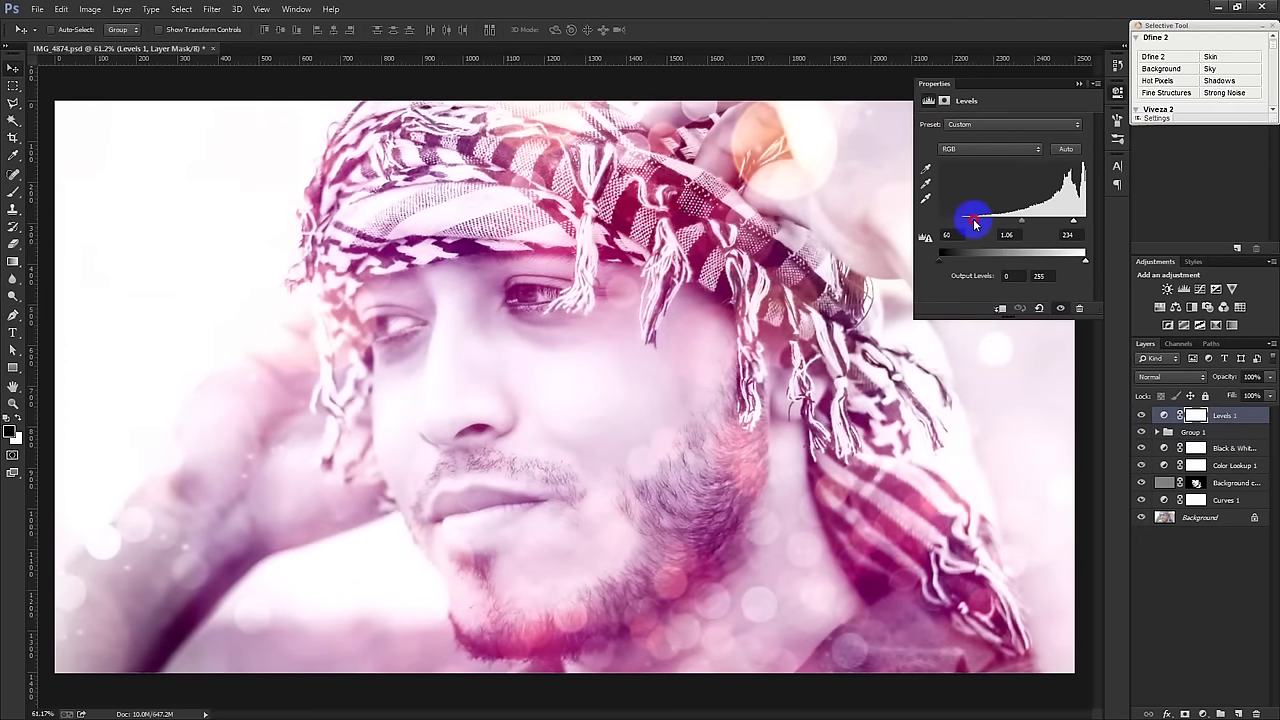
{"action": "left_click_drag", "start_coordinate": [1018, 222], "coordinate": [1022, 224]}
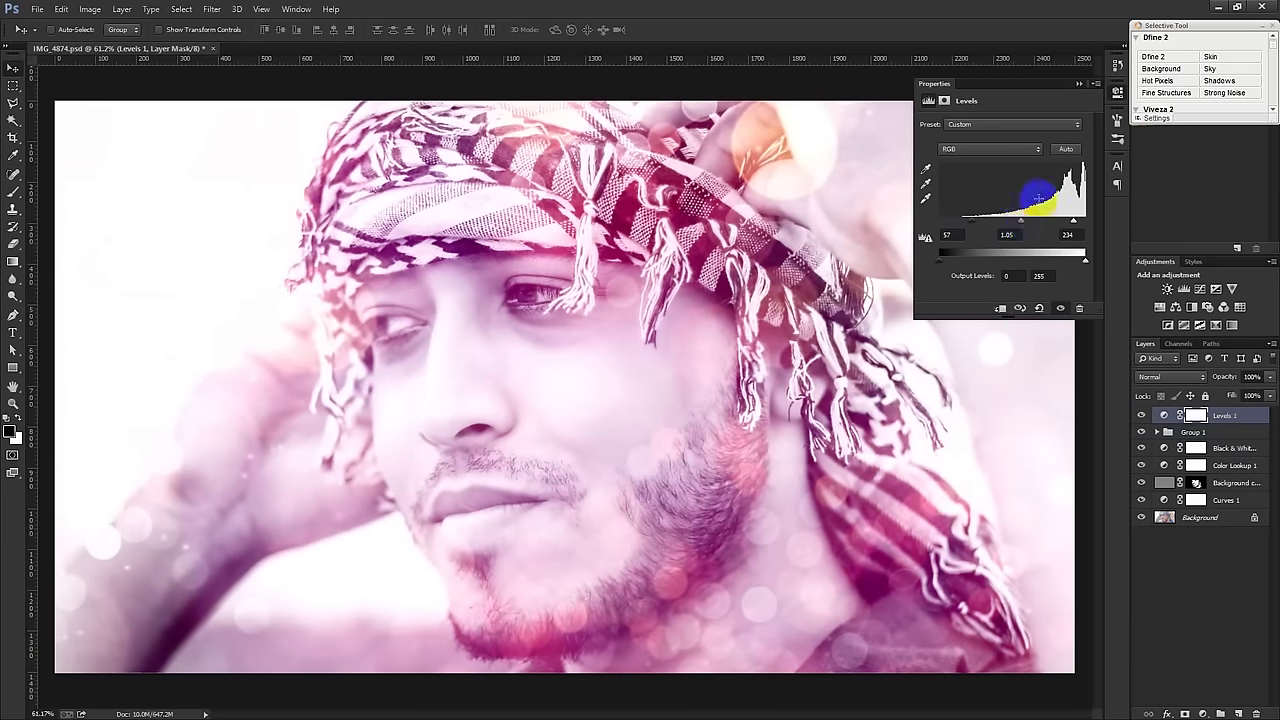
{"action": "left_click", "coordinate": [1082, 84]}
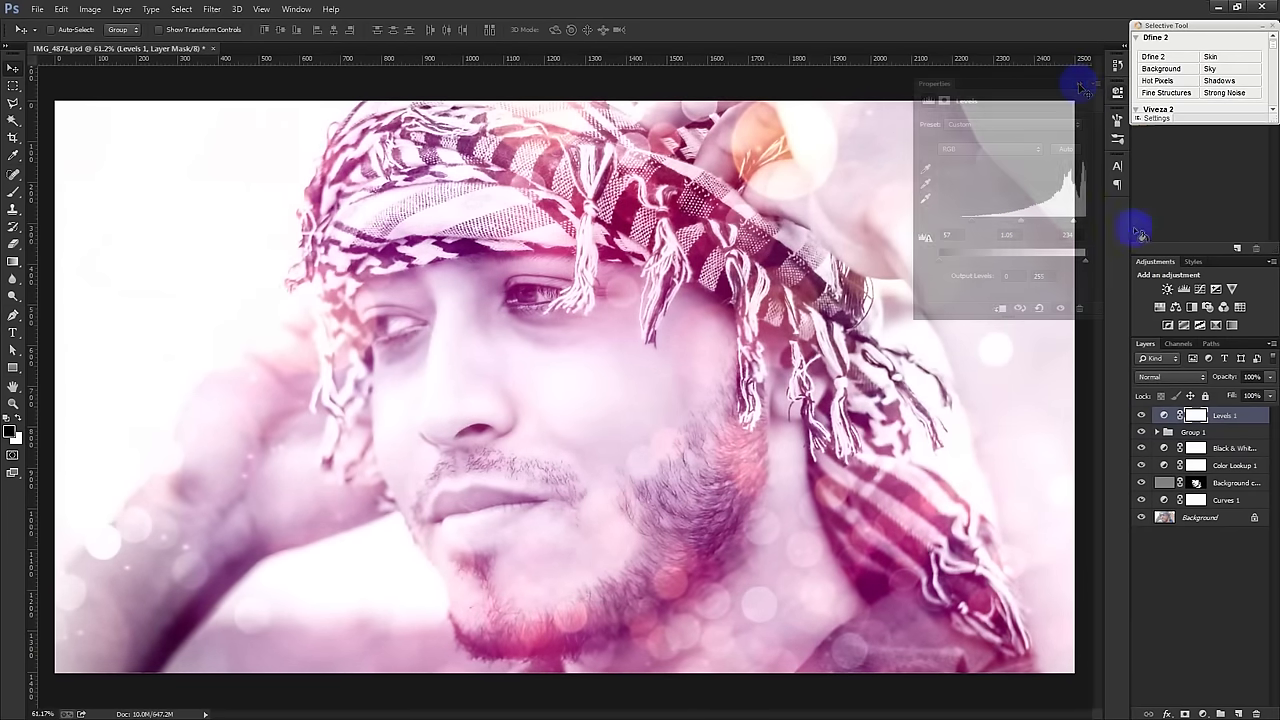
Add a Brightness/Contrast adjustment layer with Contrast raised to 43.
{"action": "left_click", "coordinate": [1204, 712]}
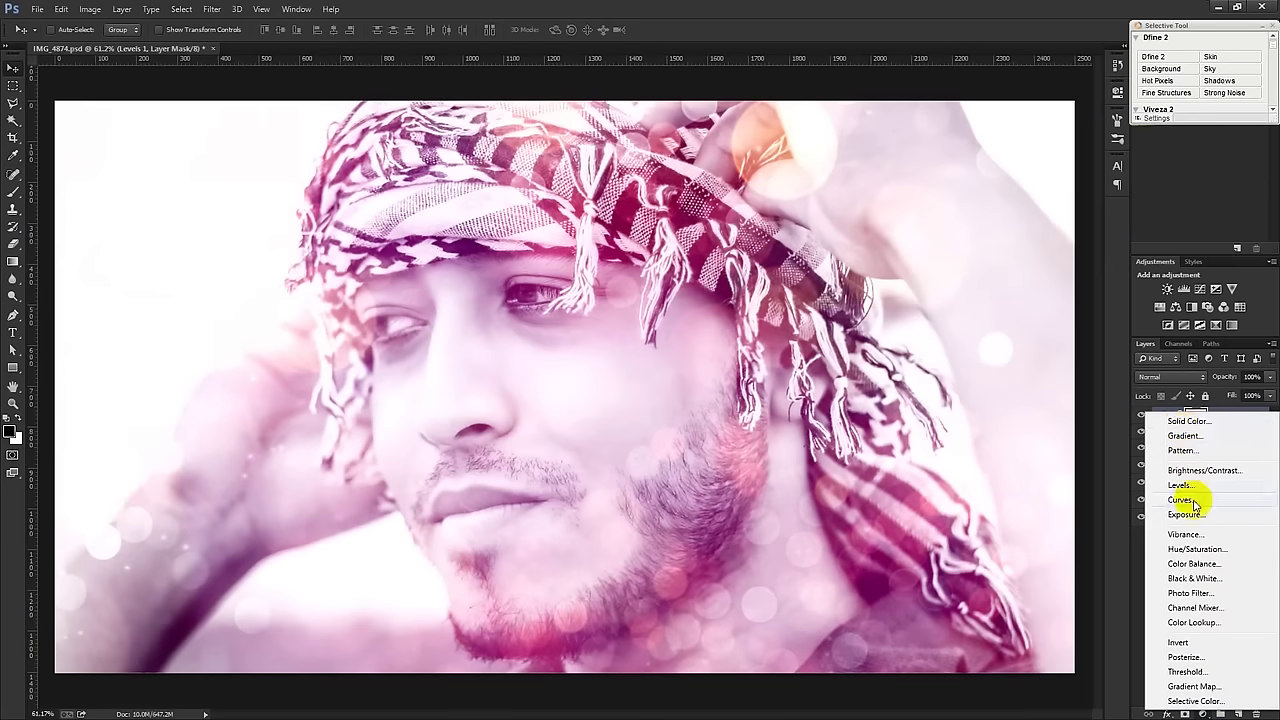
{"action": "left_click", "coordinate": [1193, 474]}
{"action": "mouse_move", "coordinate": [1005, 190]}
{"action": "left_mouse_down"}
{"action": "mouse_move", "coordinate": [1040, 196]}
{"action": "mouse_move", "coordinate": [1005, 160]}
{"action": "left_mouse_up"}
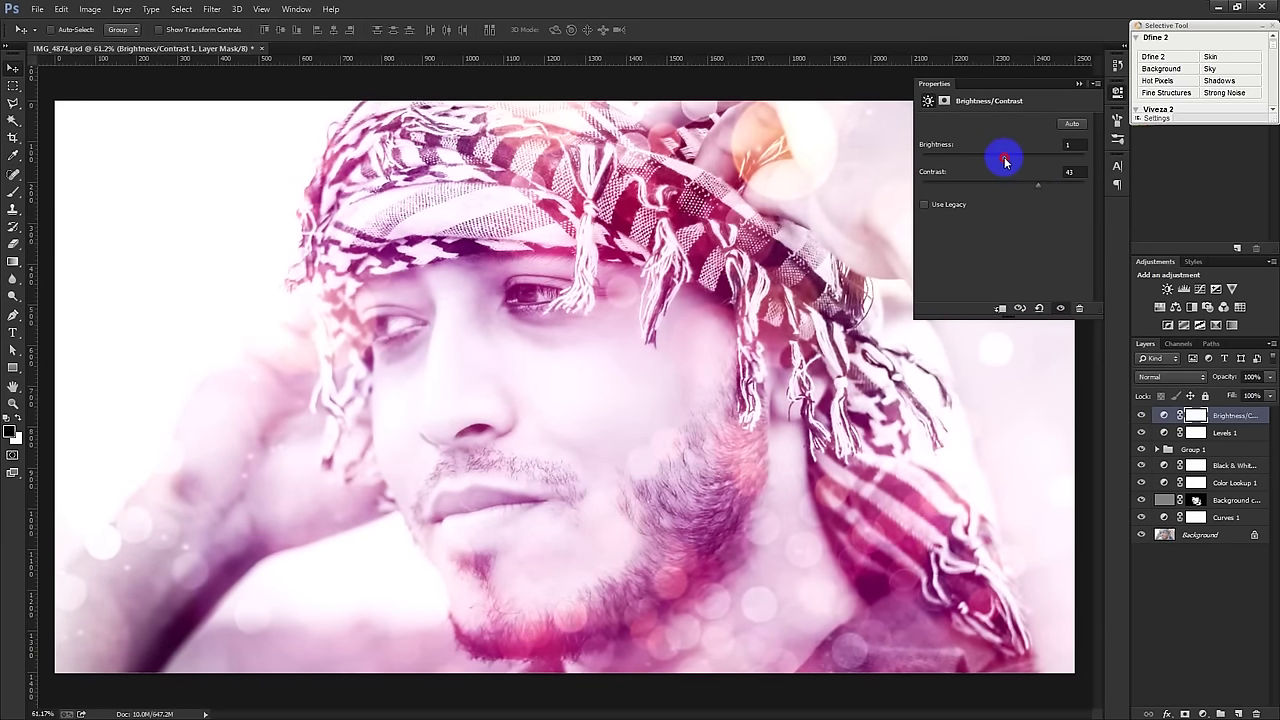
{"action": "left_click", "coordinate": [1079, 84]}
{"action": "scroll", "coordinate": [757, 363], "scroll_direction": "down", "scroll_amount": 2}
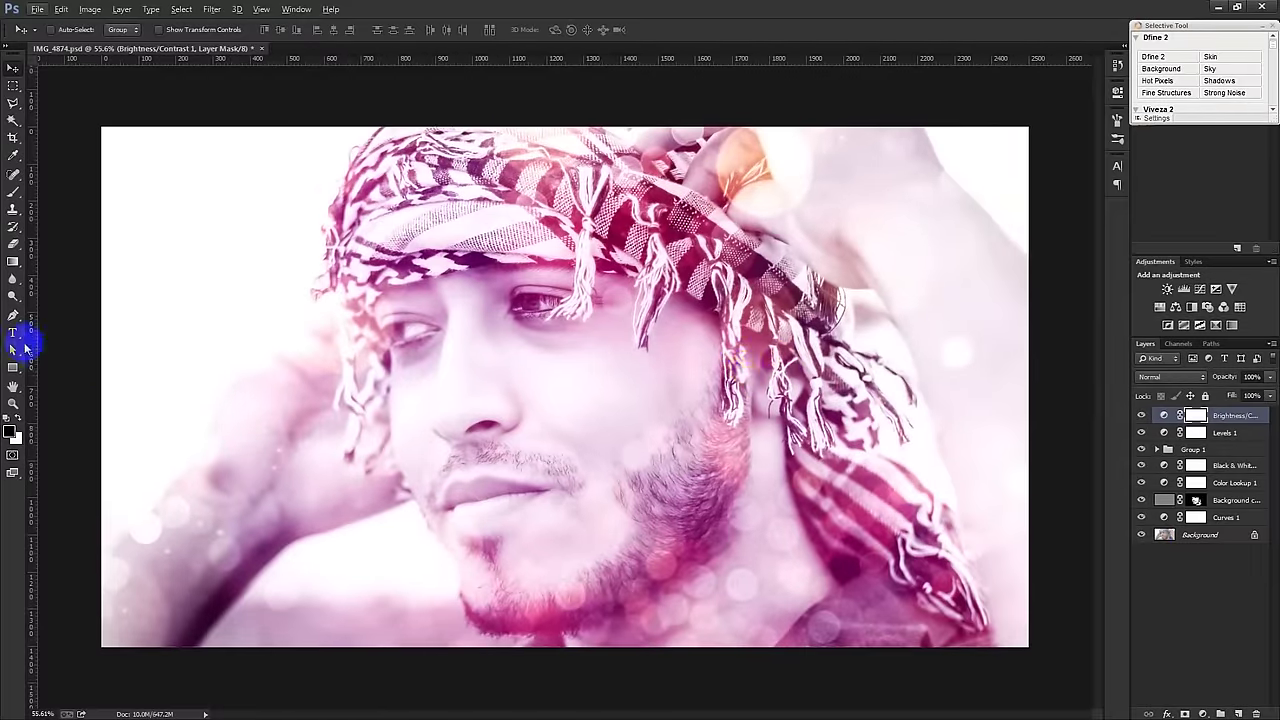
Type the caption 'I THINK FREEDOM IS BEST HAPPY NESS' at the lower left of the photo.
{"action": "key", "text": "t"}
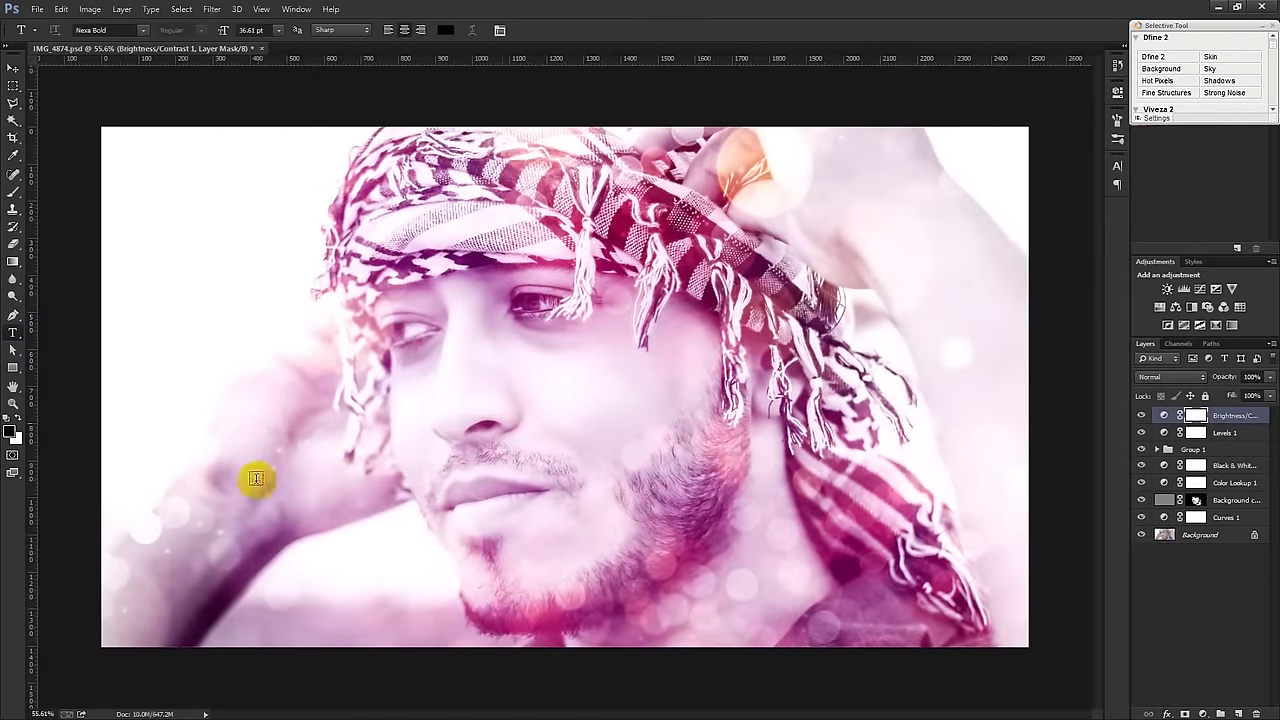
{"action": "left_click", "coordinate": [18, 422]}
{"action": "left_click", "coordinate": [215, 550]}
{"action": "type", "text": "FREEDOM IS"}
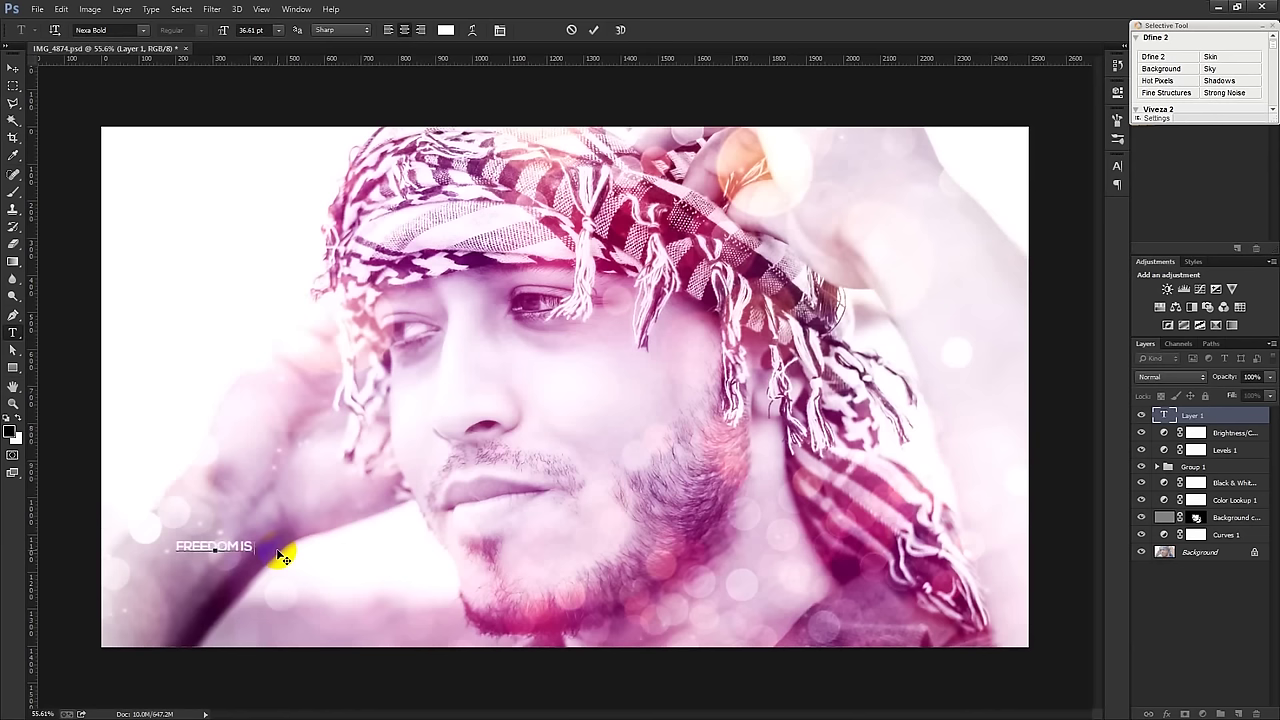
{"action": "key", "text": "ctrl+a"}
{"action": "type", "text": "I THINK "}
{"action": "type", "text": " BES"}
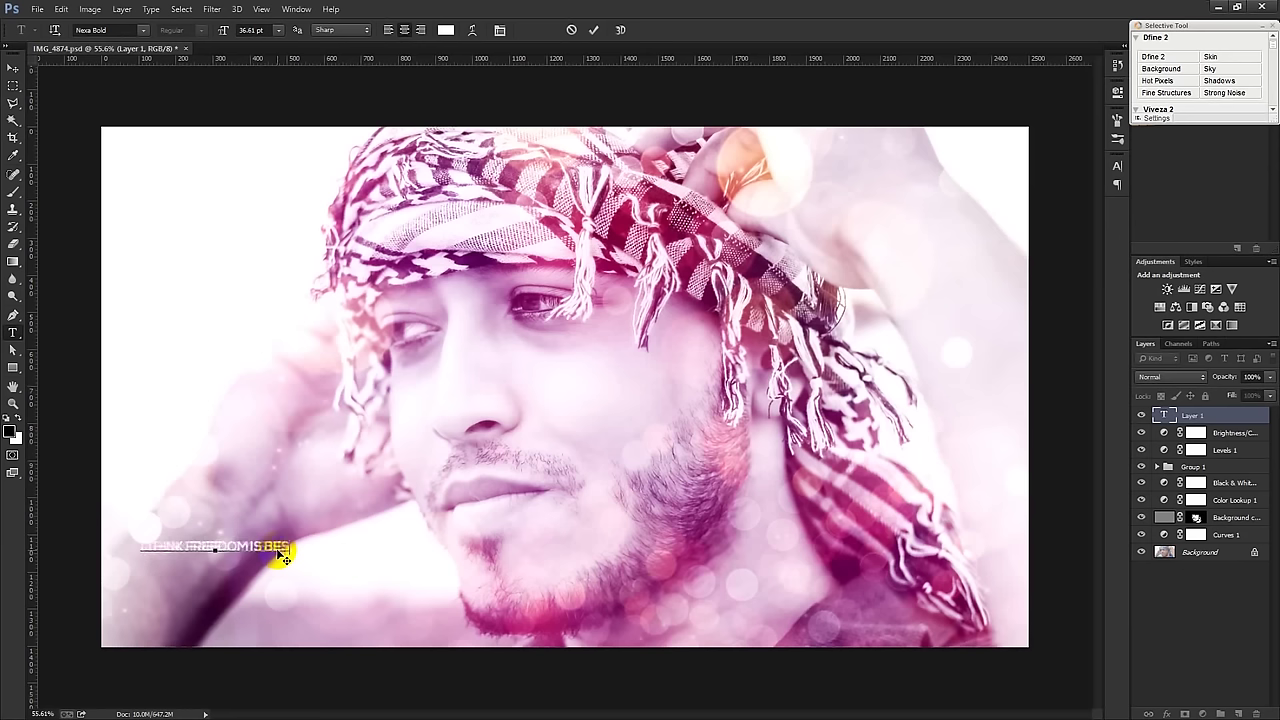
{"action": "type", "text": "T"}
{"action": "type", "text": " HAPPY"}
Select the whole caption and make its text black.
{"action": "key", "text": "ctrl+a"}
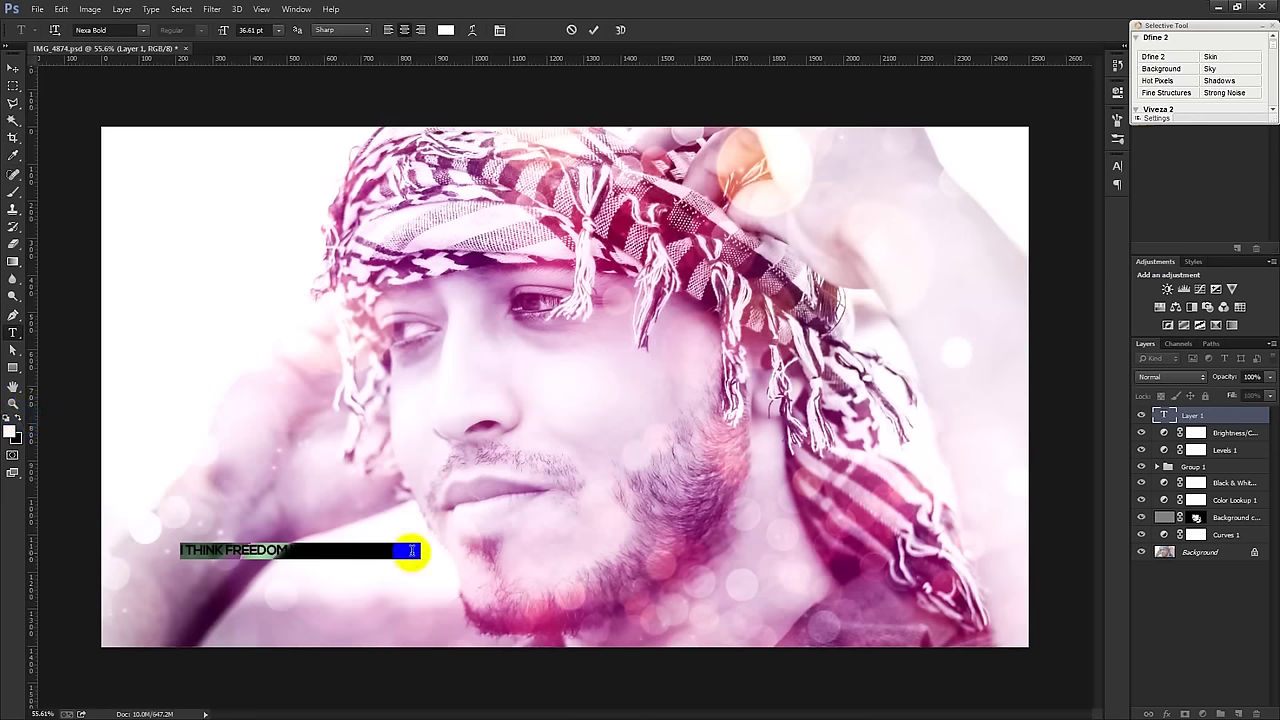
{"action": "left_click", "coordinate": [416, 549]}
{"action": "key", "text": "ctrl+a"}
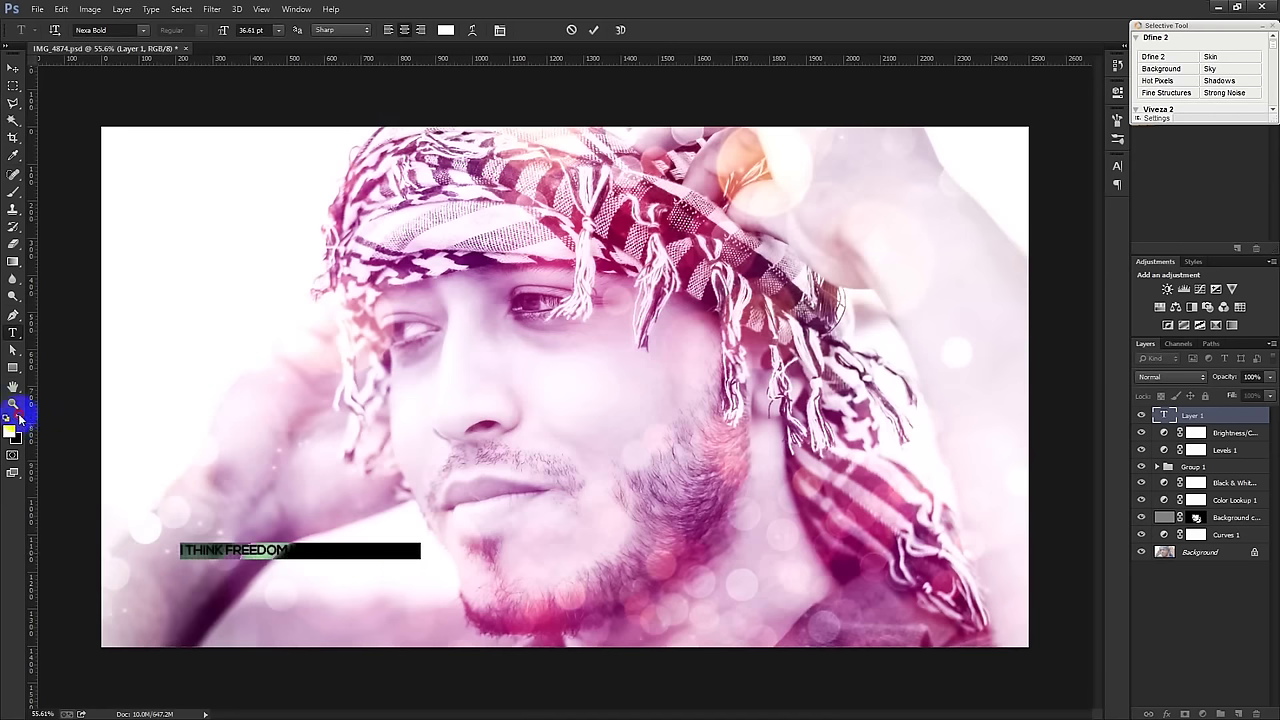
{"action": "left_click", "coordinate": [9, 417]}
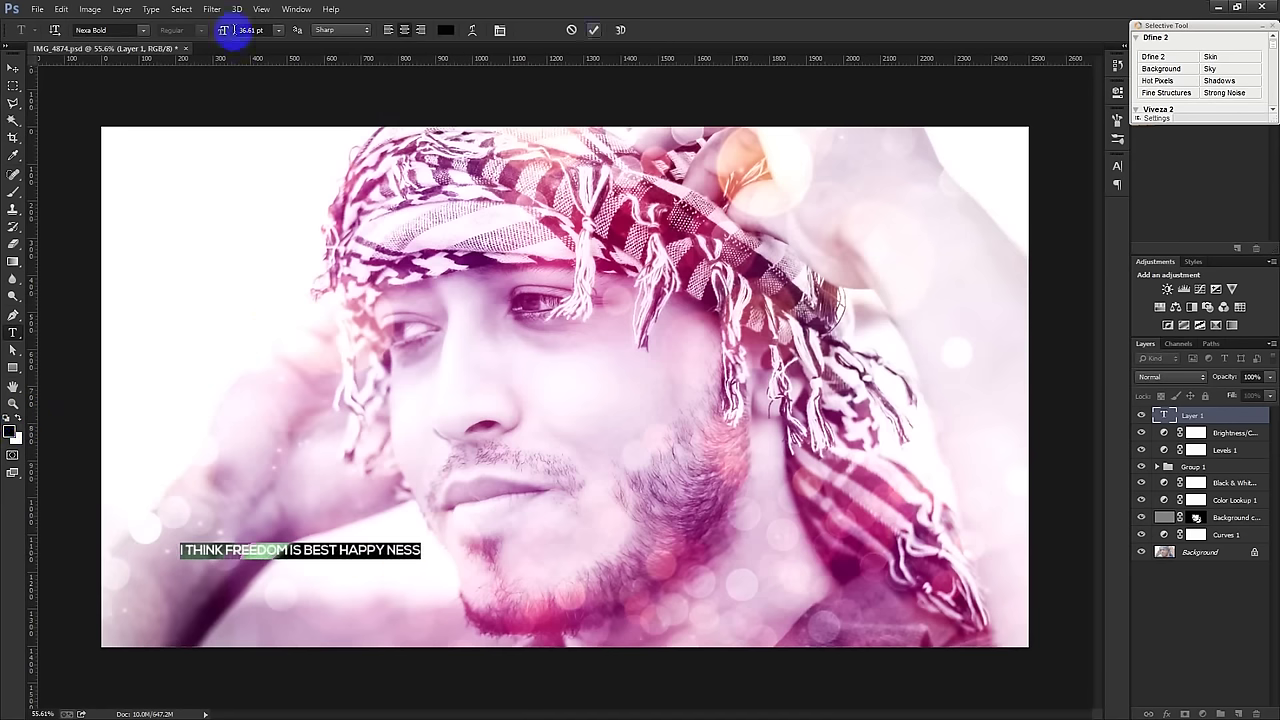
{"action": "left_click", "coordinate": [143, 30]}
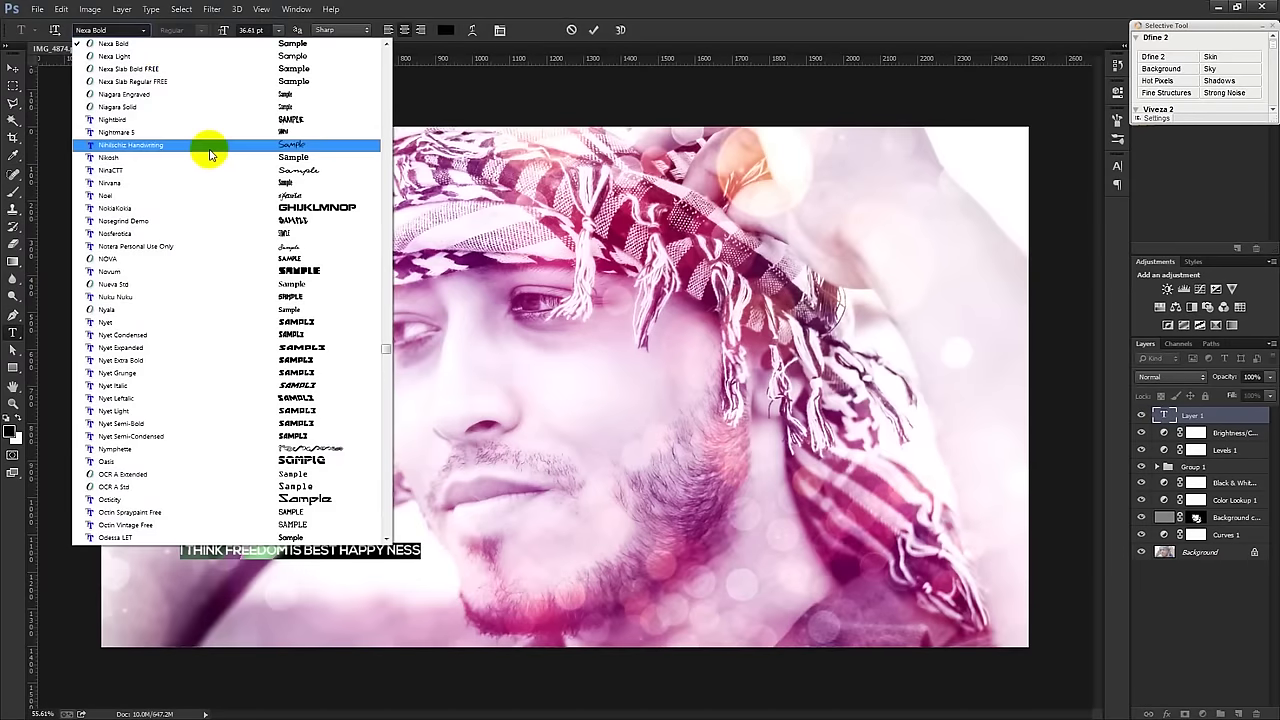
Set the caption in Nihilschiz Handwriting and turn off All Caps.
{"action": "left_click", "coordinate": [209, 150]}
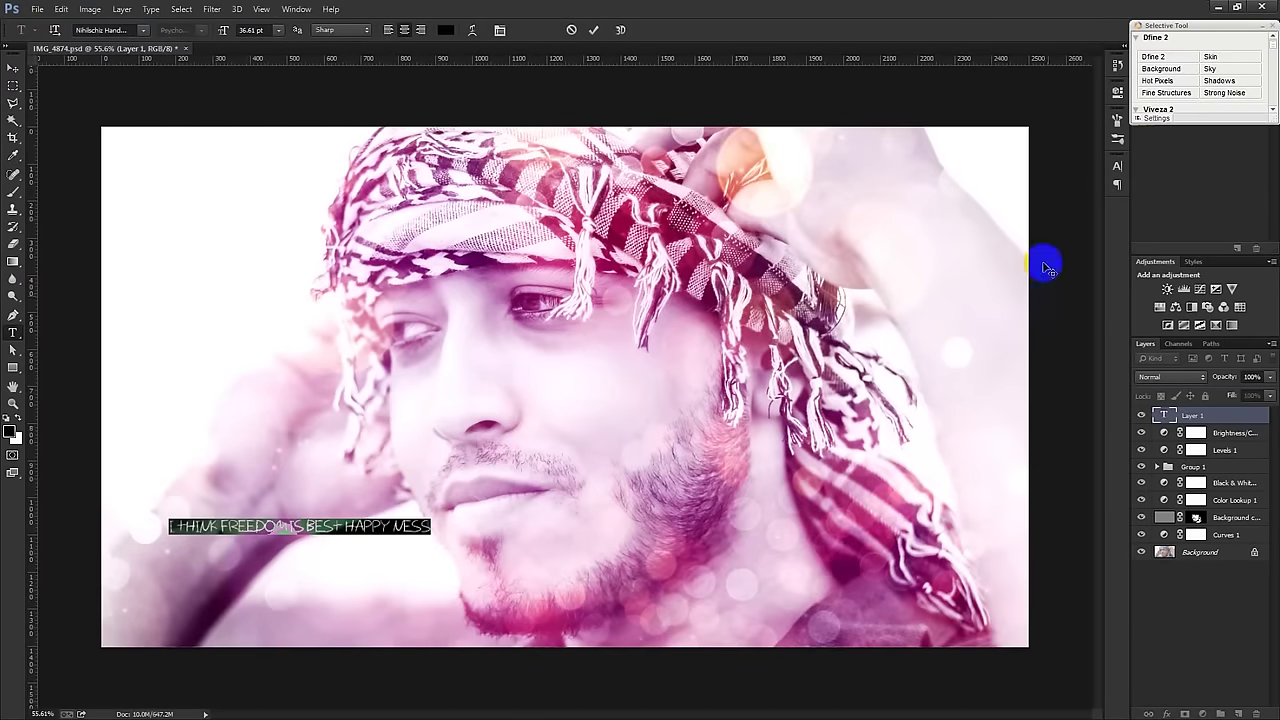
{"action": "left_click", "coordinate": [1117, 166]}
{"action": "left_click", "coordinate": [1007, 261]}
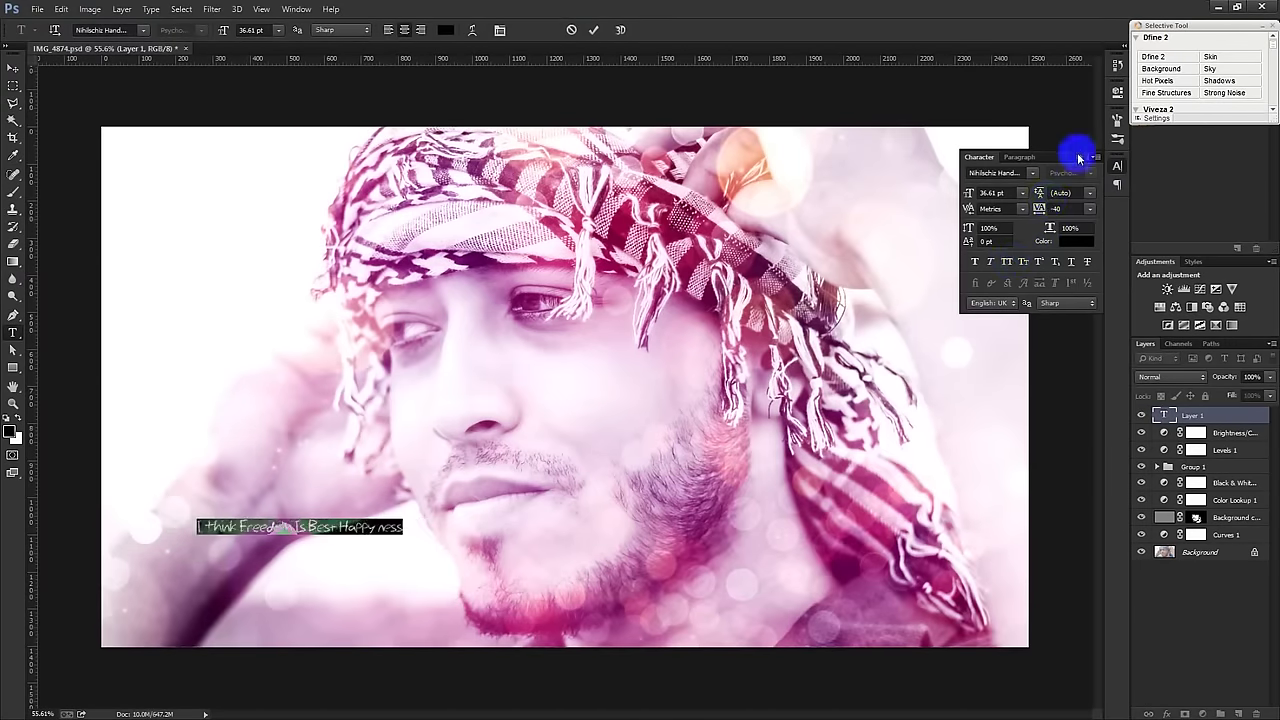
{"action": "left_click", "coordinate": [1080, 160]}
Move the caption lower and break it into lines: I think / Freedom is / Best Happyness.
{"action": "left_click_drag", "start_coordinate": [405, 486], "coordinate": [410, 530]}
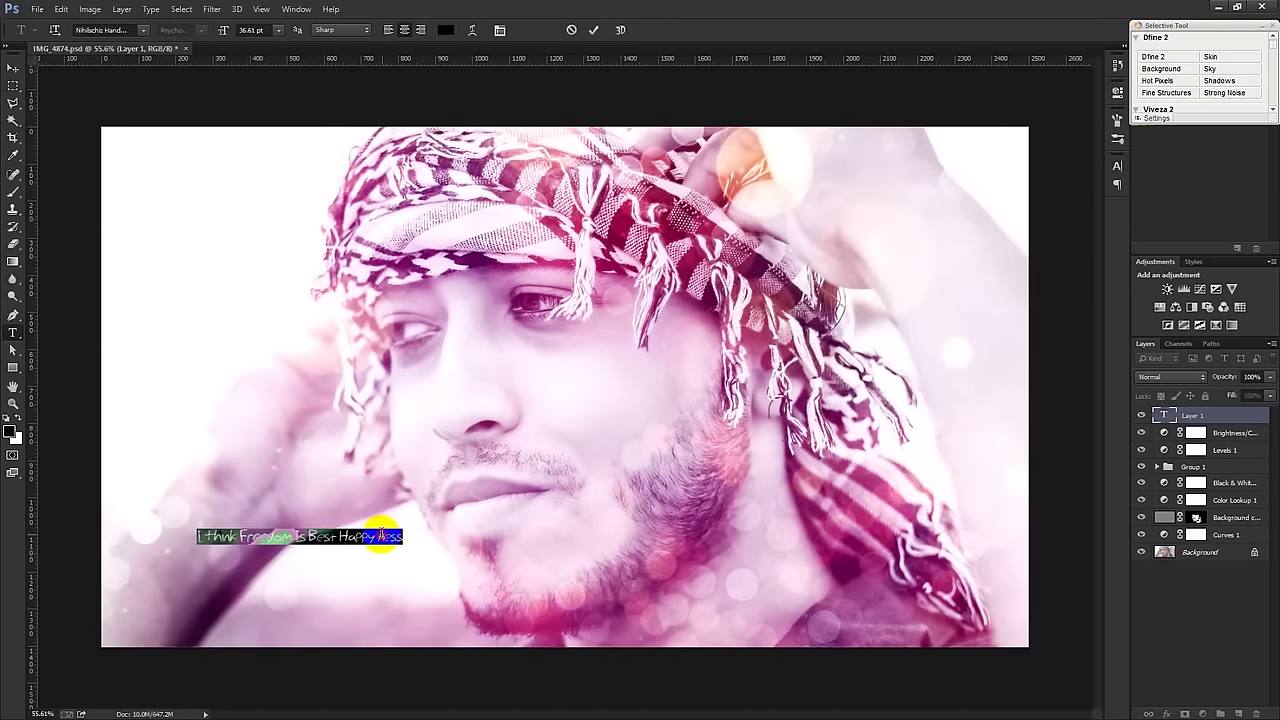
{"action": "left_click", "coordinate": [385, 535]}
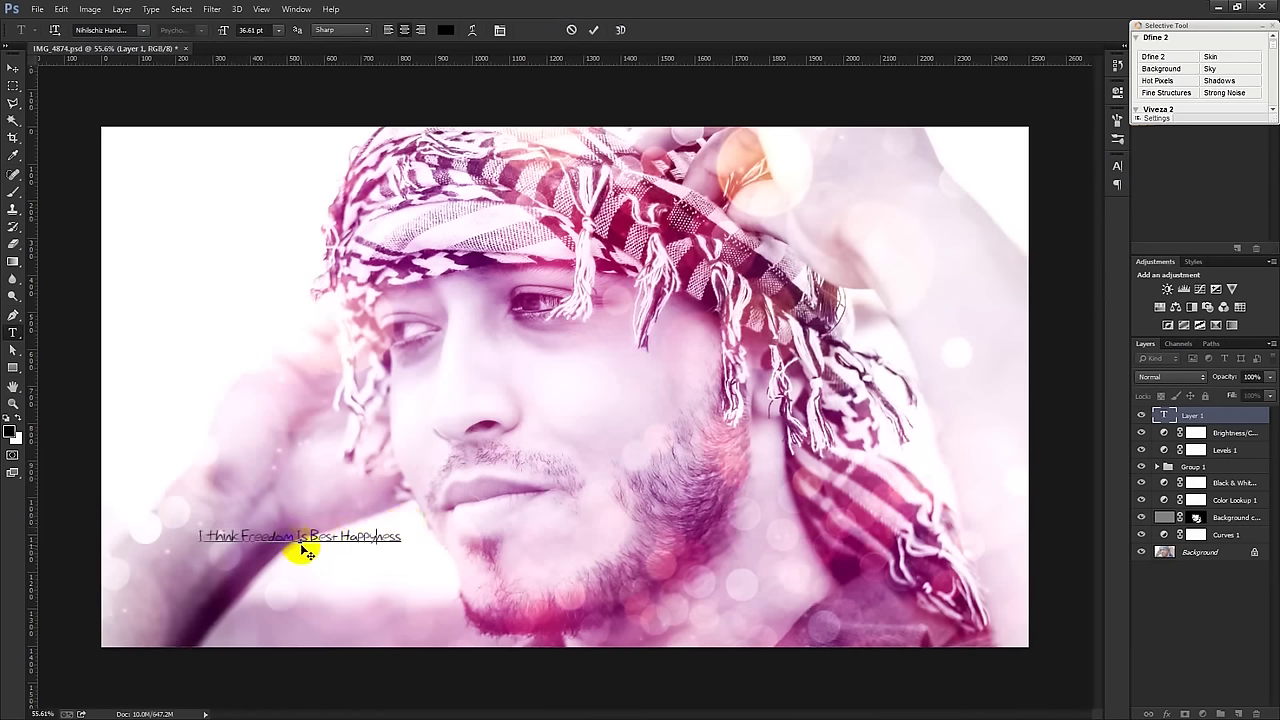
{"action": "left_click_drag", "start_coordinate": [297, 537], "coordinate": [242, 537]}
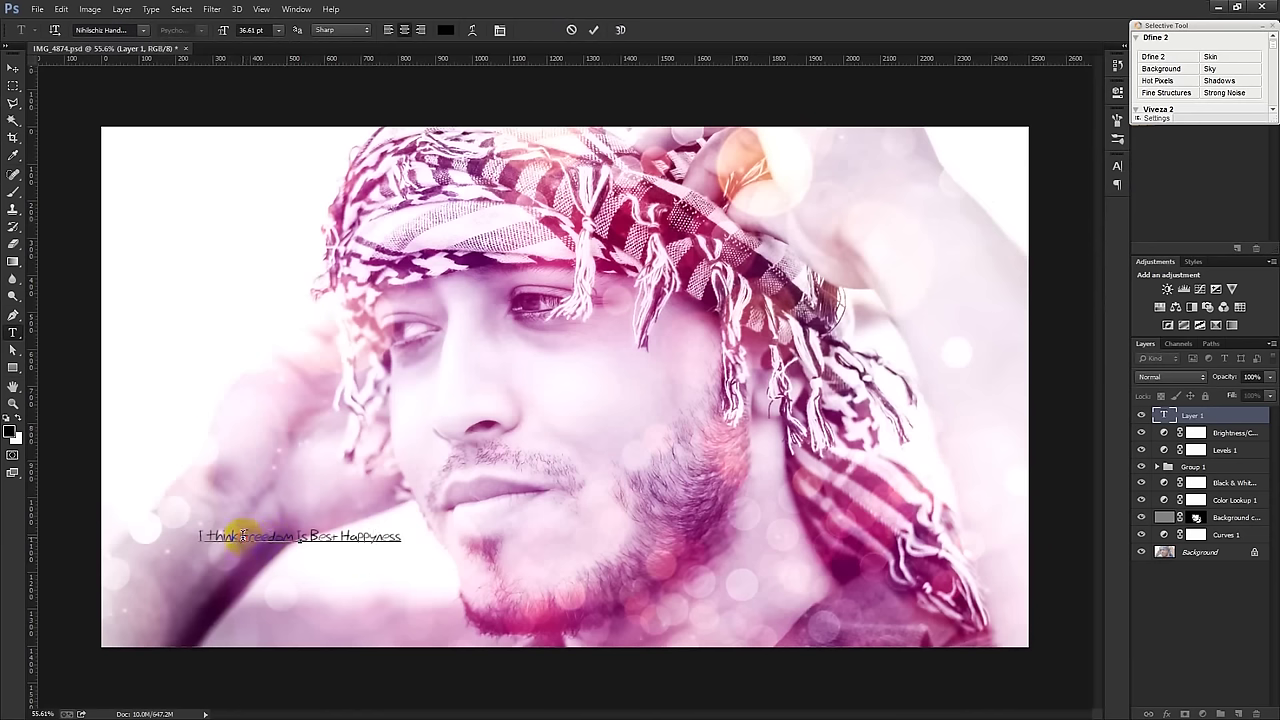
{"action": "left_click_drag", "start_coordinate": [242, 535], "coordinate": [298, 537]}
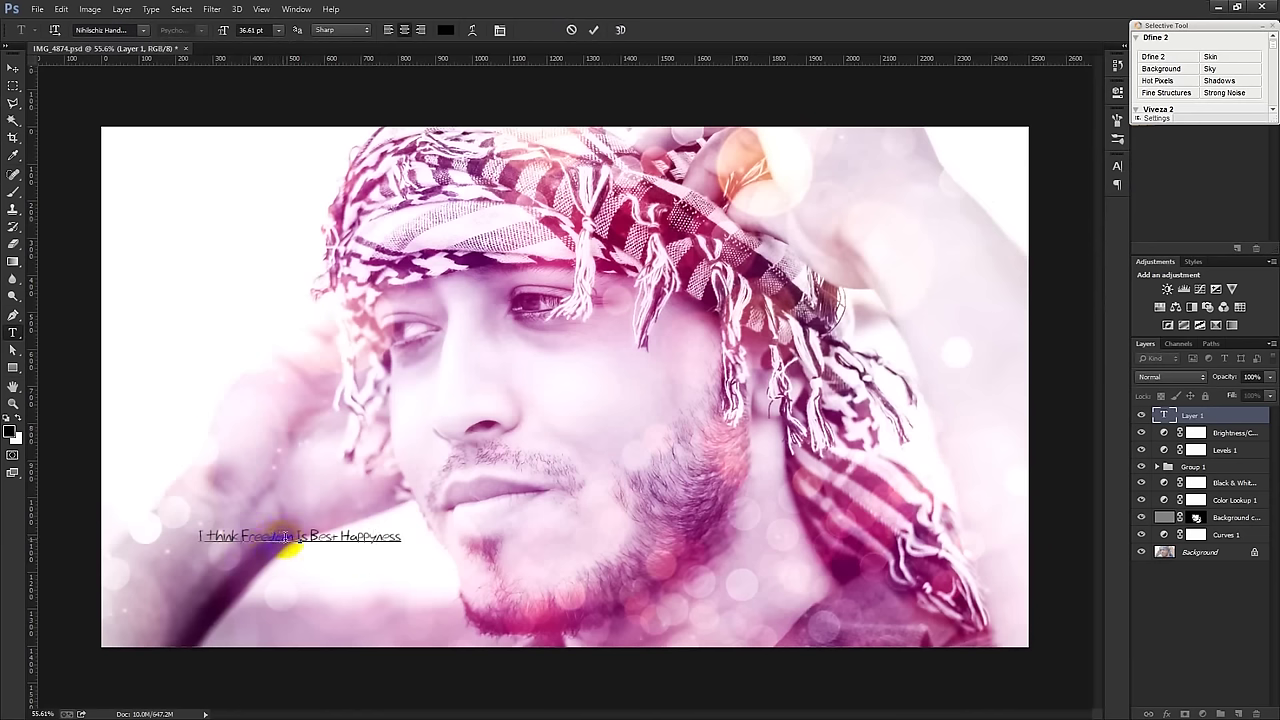
{"action": "left_click", "coordinate": [309, 537]}
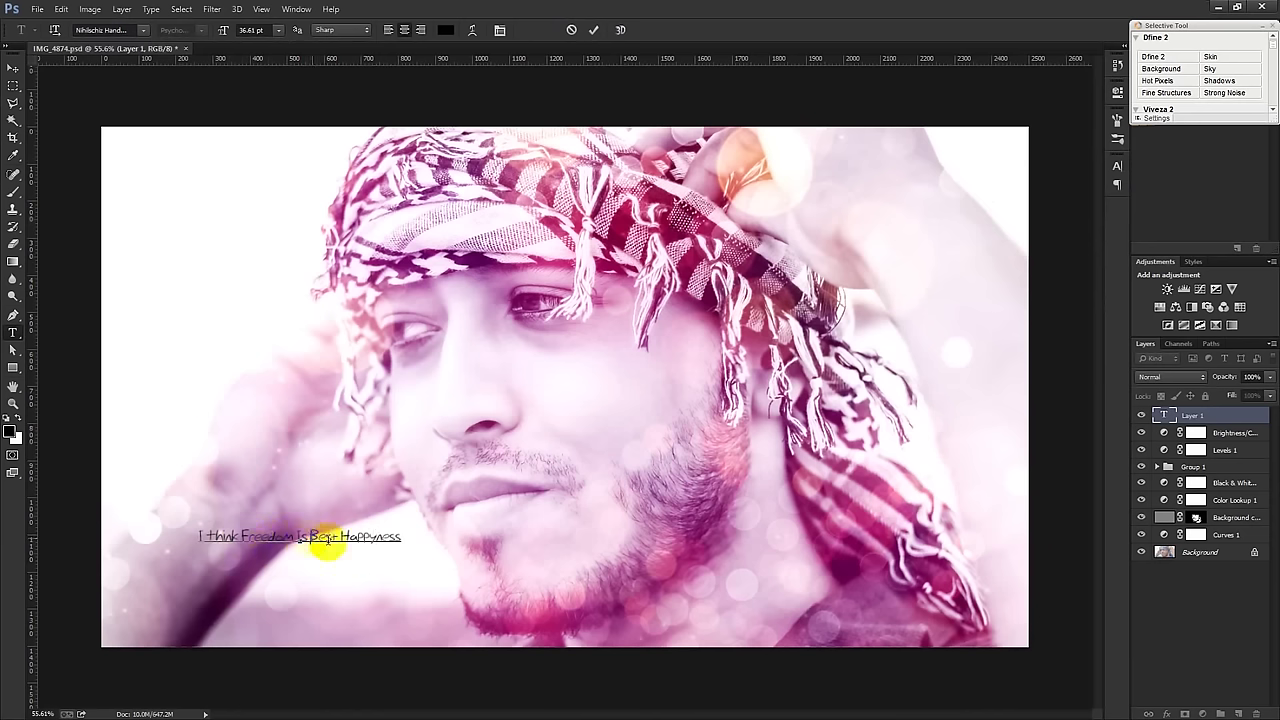
{"action": "key", "text": "Return"}
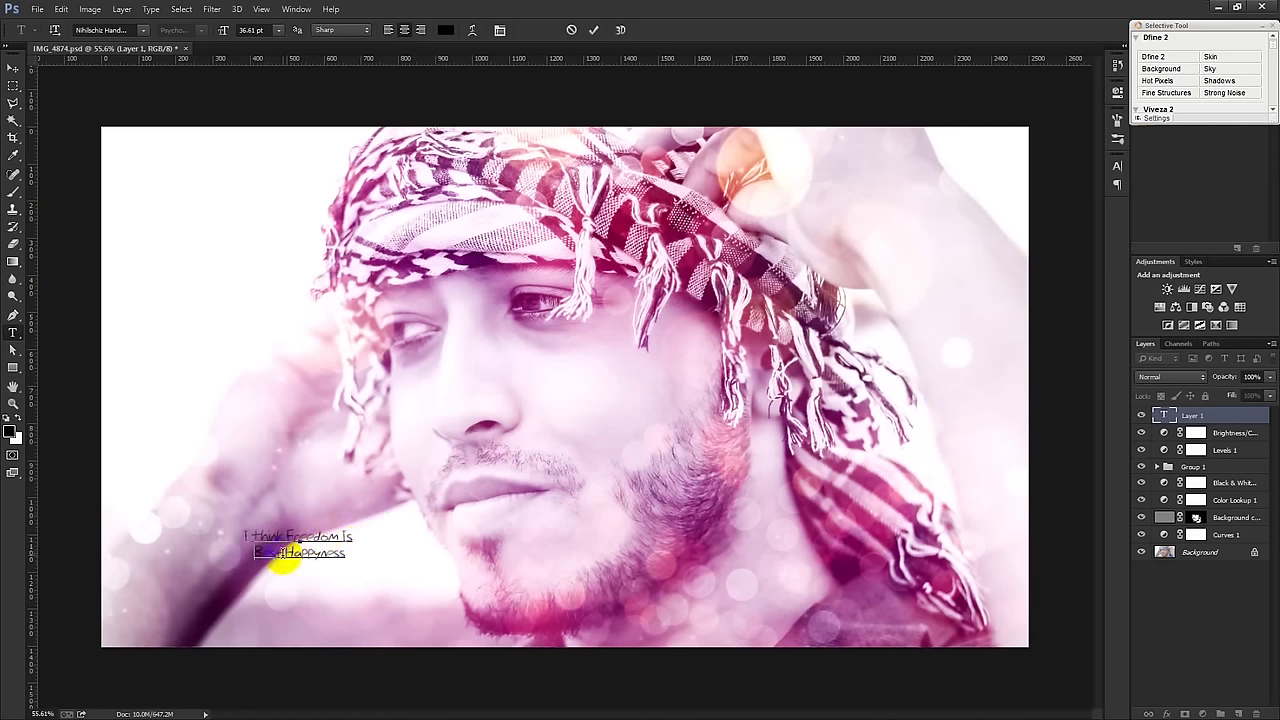
{"action": "left_click", "coordinate": [287, 537]}
{"action": "key", "text": "Return"}
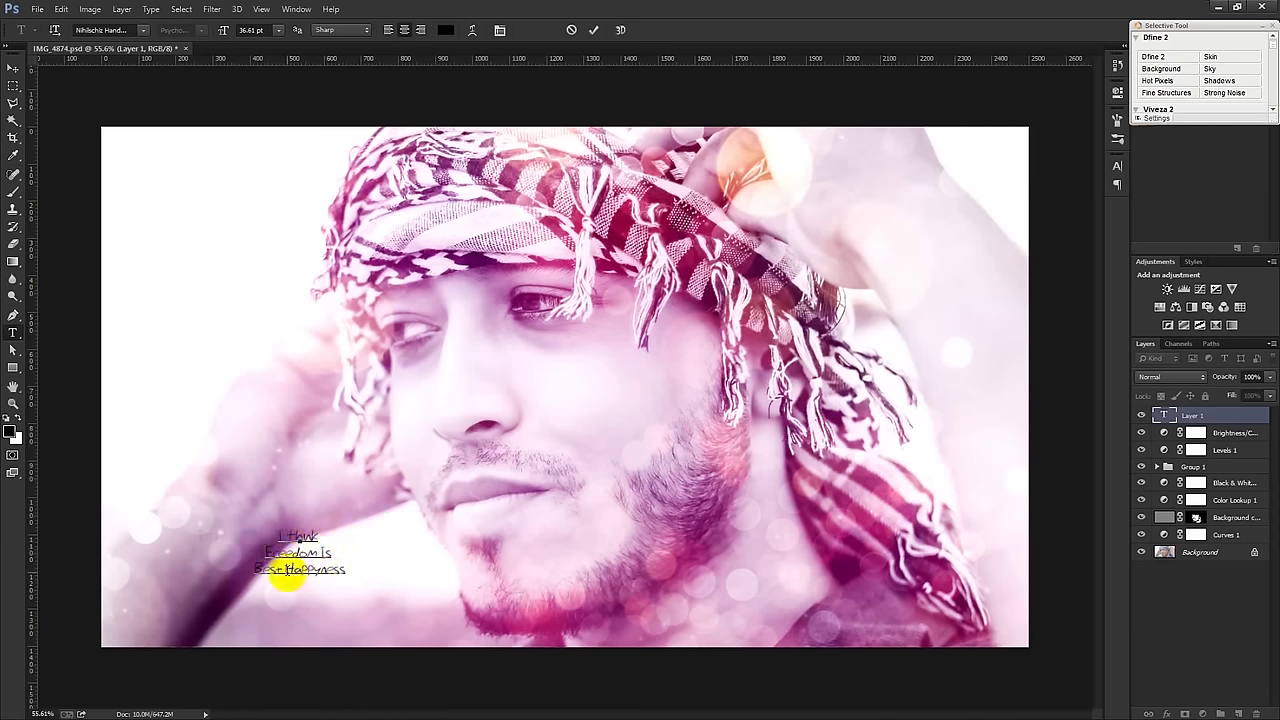
{"action": "left_click_drag", "start_coordinate": [340, 567], "coordinate": [144, 428]}
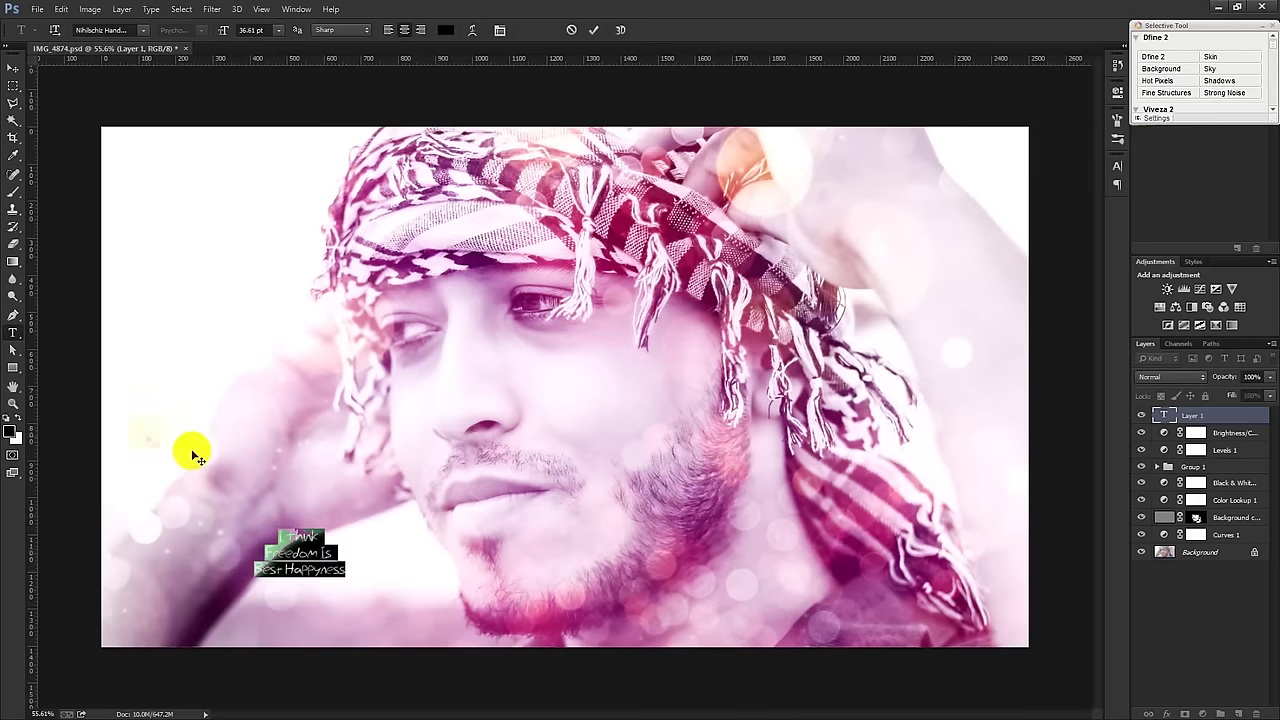
Try Odessa Script on the caption and enlarge it to 124.61 pt.
{"action": "left_click", "coordinate": [142, 31]}
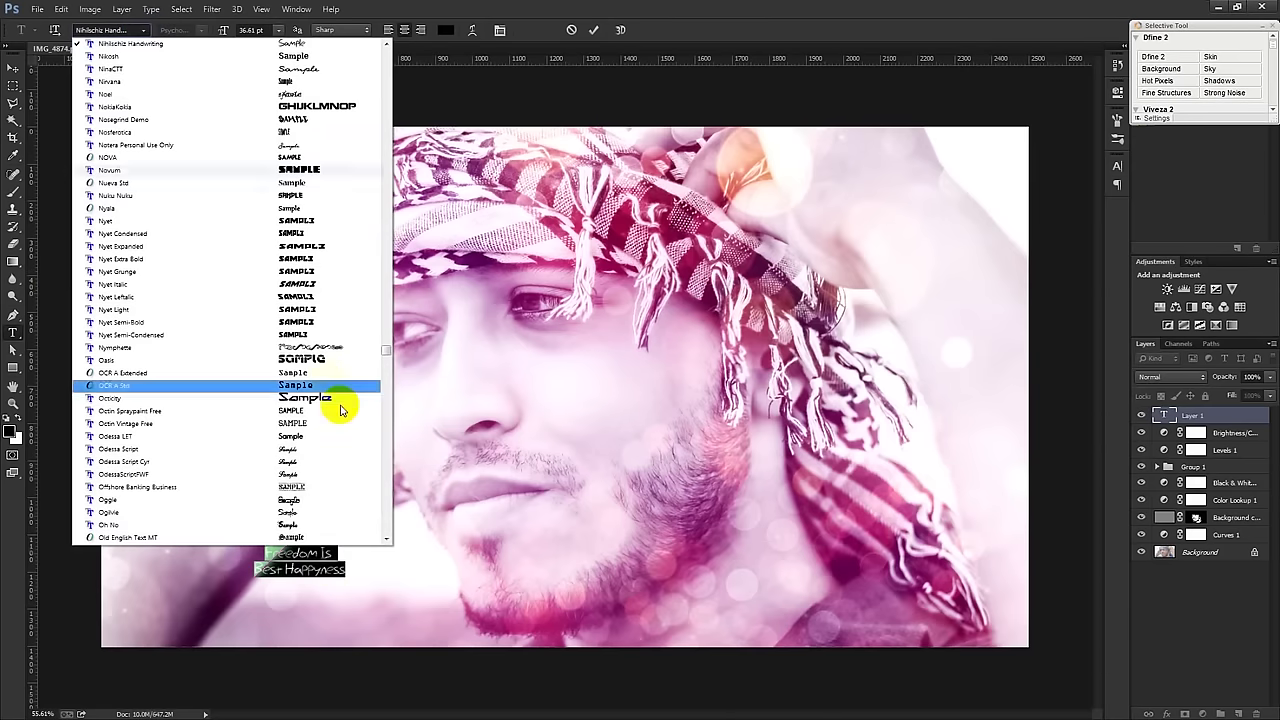
{"action": "left_click", "coordinate": [316, 449]}
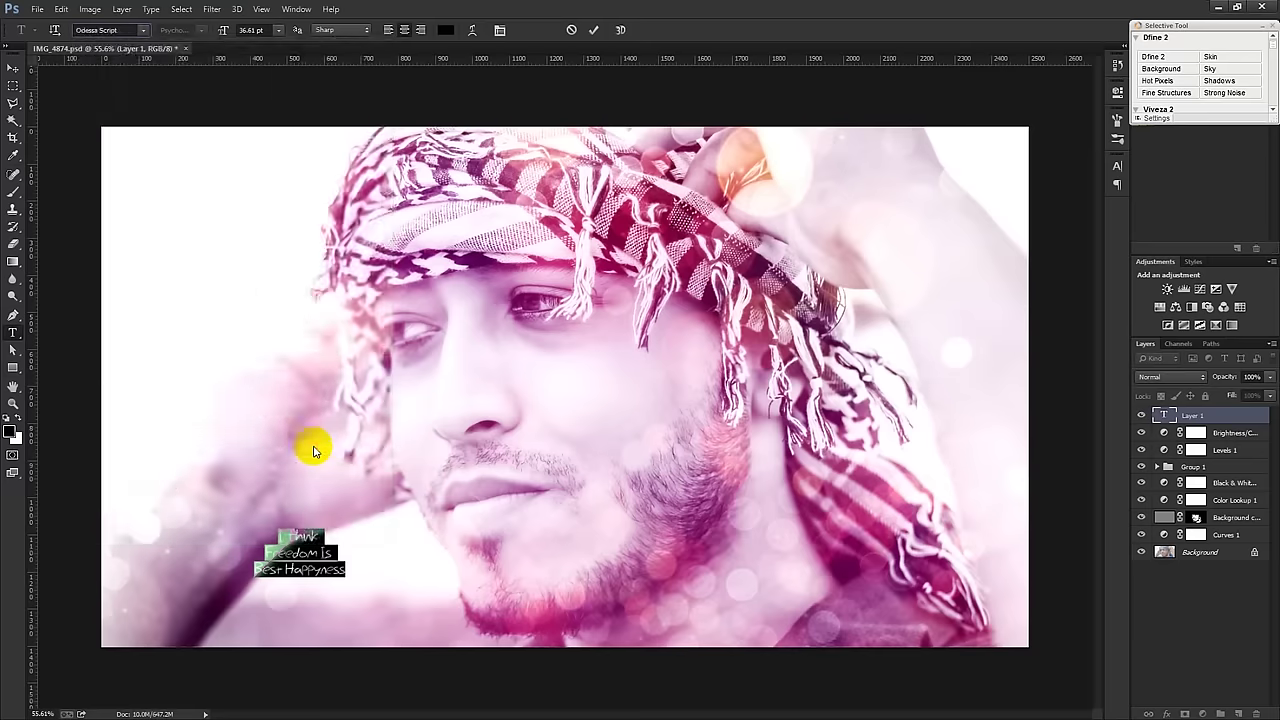
{"action": "left_click_drag", "start_coordinate": [222, 50], "coordinate": [334, 346]}
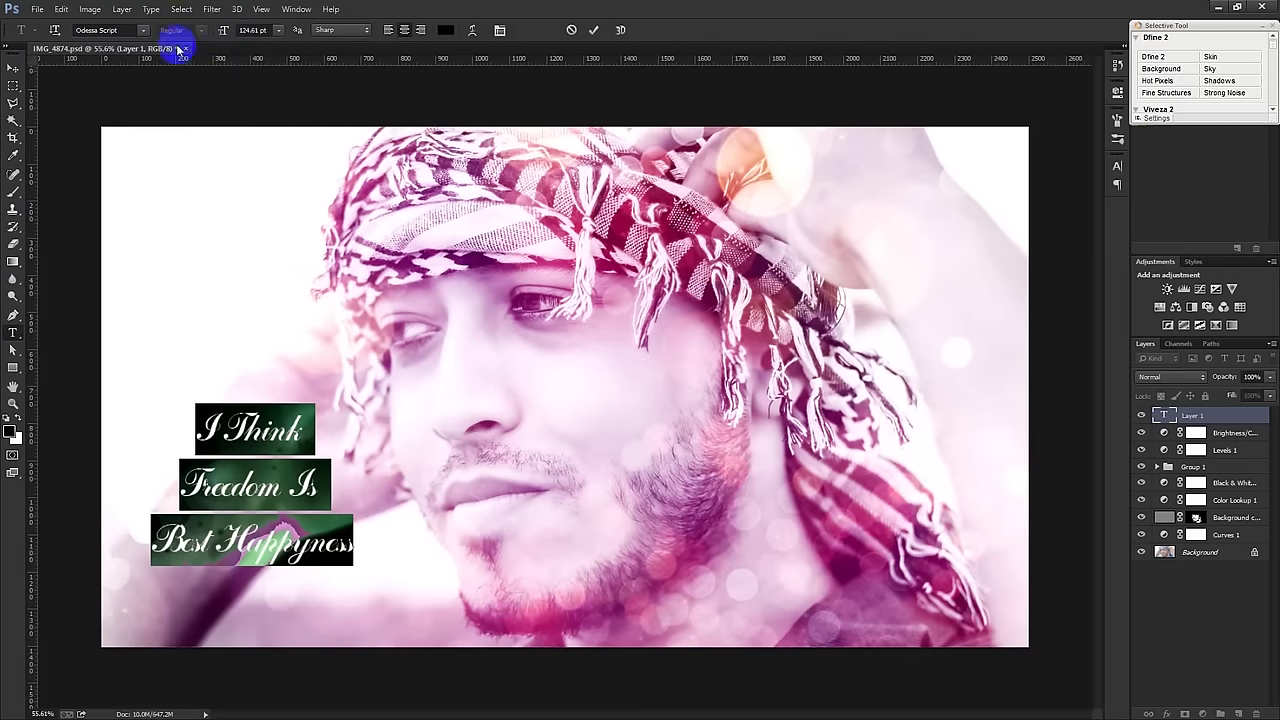
Try Pacifico on the caption and nudge it right and down.
{"action": "left_click", "coordinate": [142, 30]}
{"action": "scroll", "coordinate": [310, 280], "scroll_direction": "down", "scroll_amount": 2}
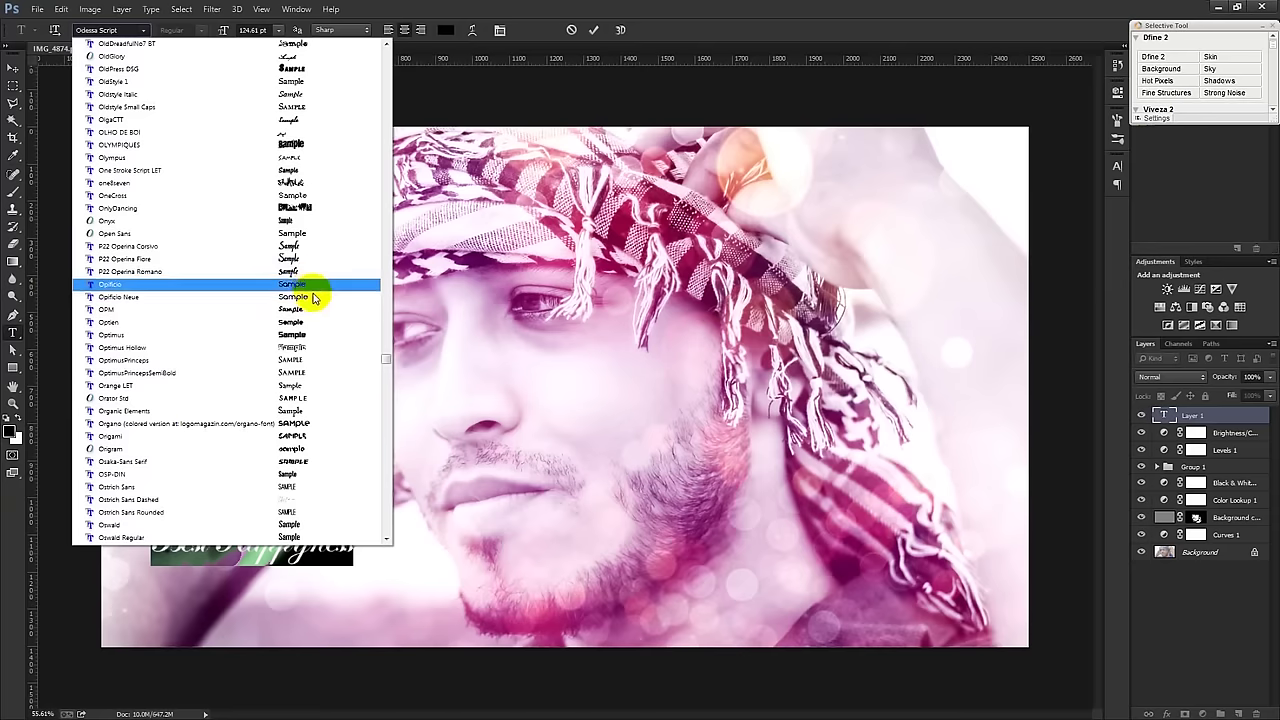
{"action": "scroll", "coordinate": [336, 397], "scroll_direction": "down", "scroll_amount": 6}
{"action": "scroll", "coordinate": [336, 397], "scroll_direction": "down", "scroll_amount": 5}
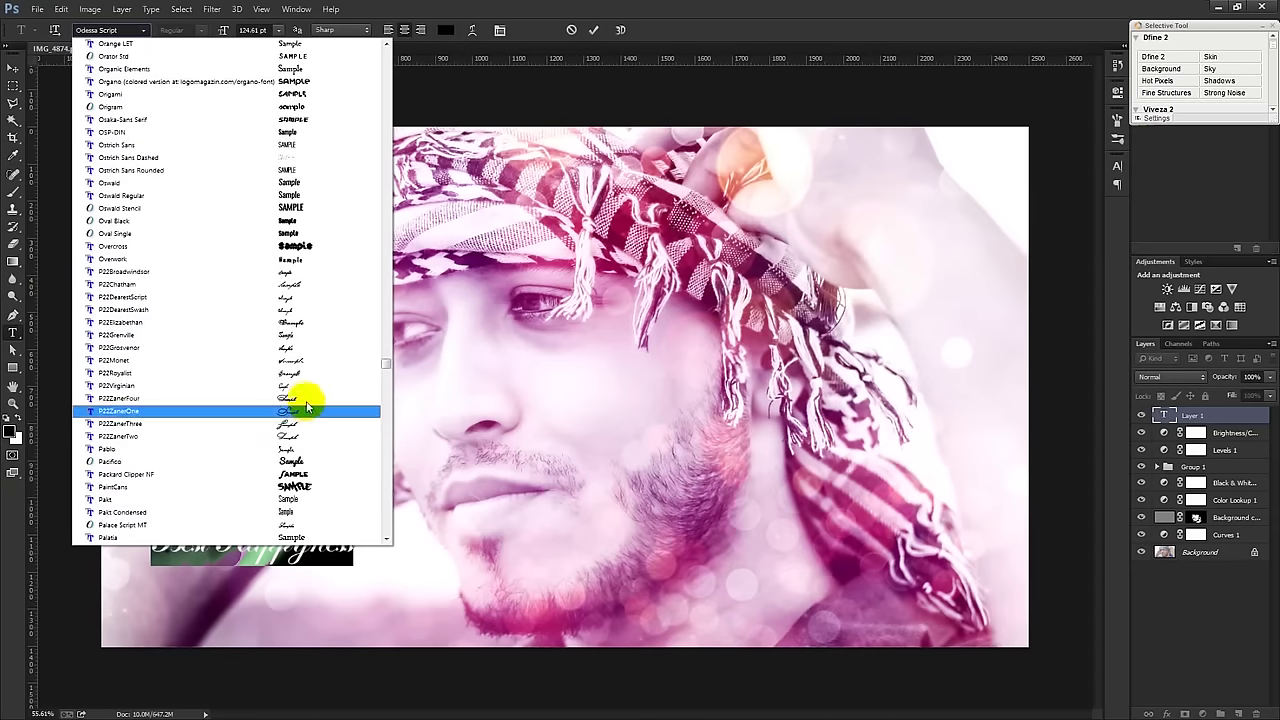
{"action": "left_click", "coordinate": [312, 461]}
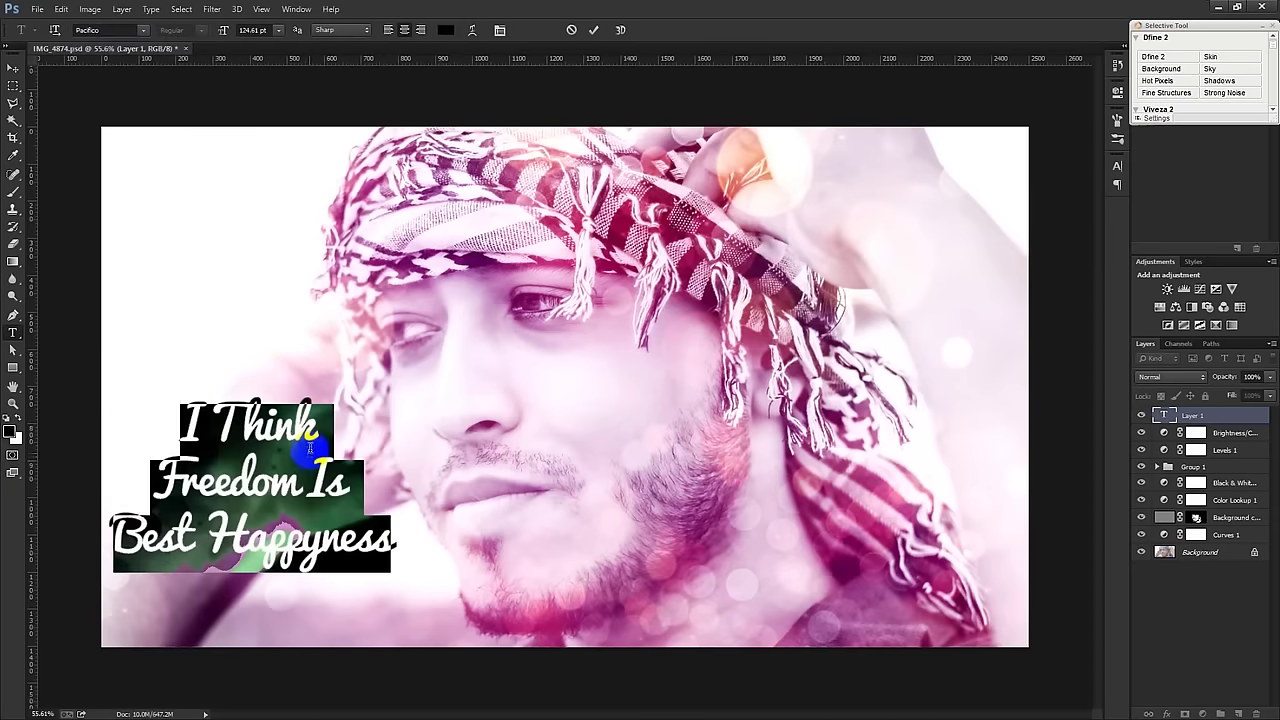
{"action": "left_click_drag", "start_coordinate": [321, 343], "coordinate": [343, 360]}
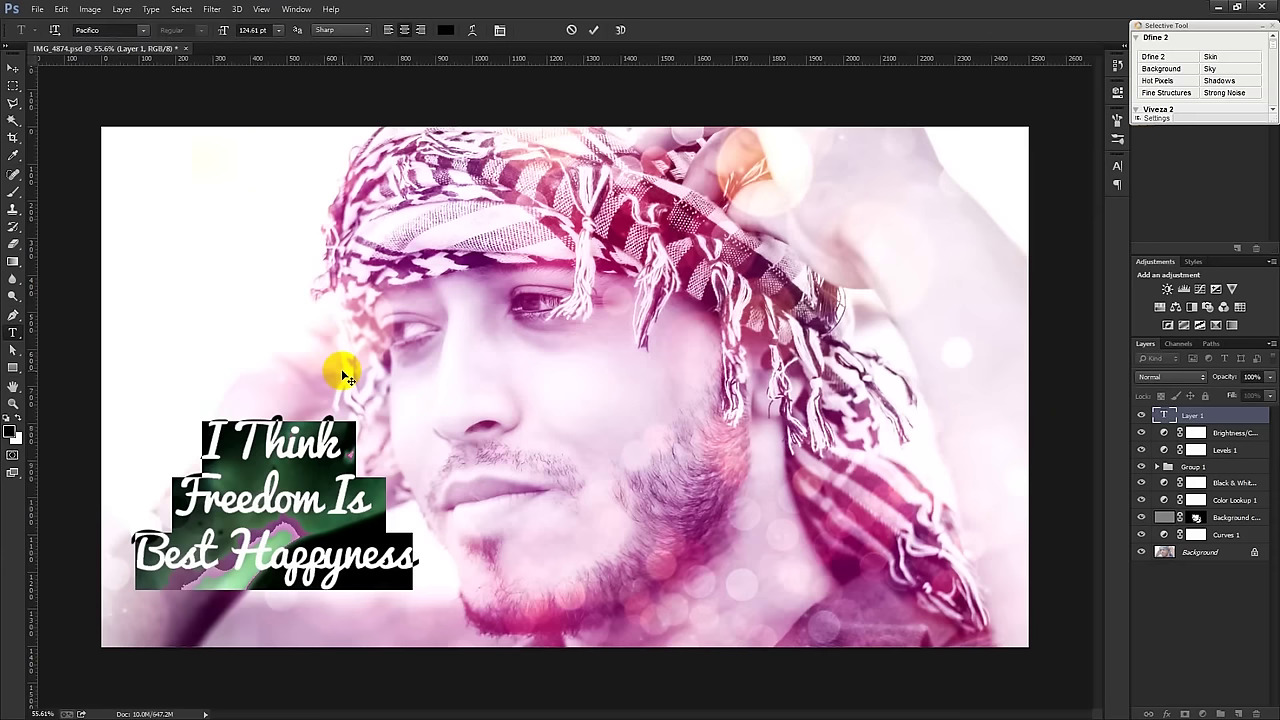
Set the caption in the PassionsConflict script font.
{"action": "left_click", "coordinate": [143, 30]}
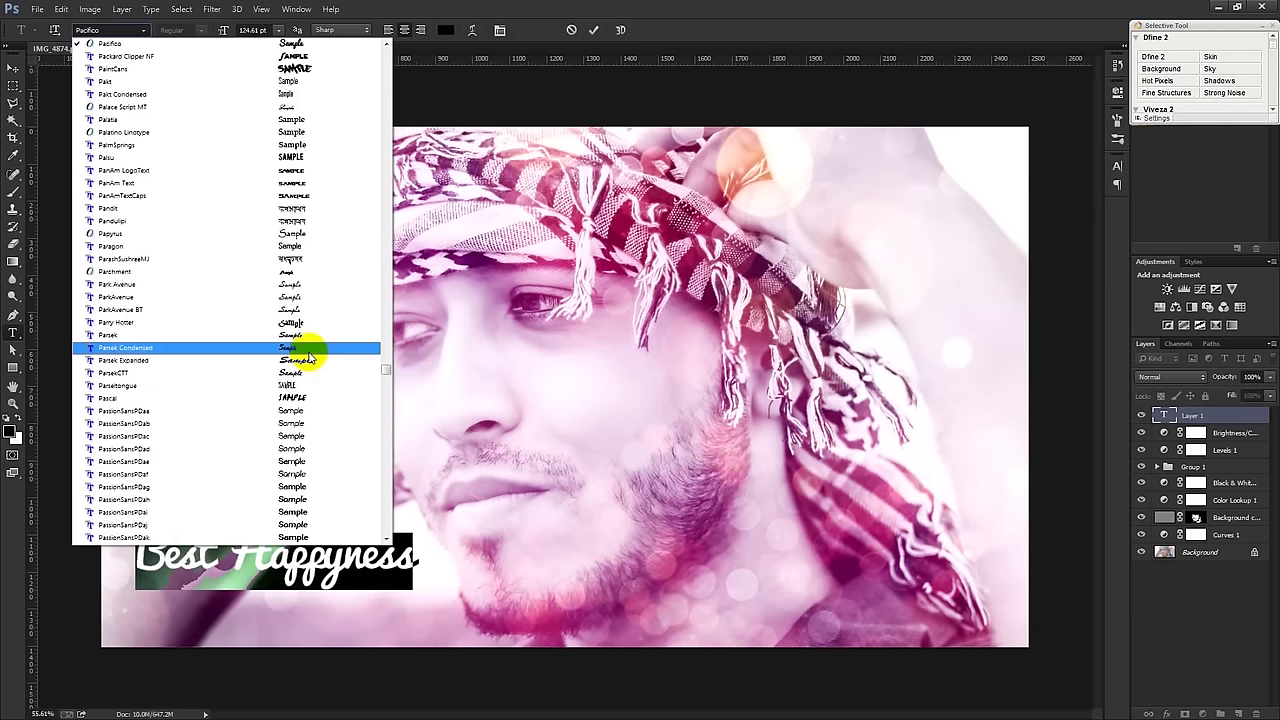
{"action": "scroll", "coordinate": [333, 227], "scroll_direction": "down", "scroll_amount": 3}
{"action": "scroll", "coordinate": [343, 337], "scroll_direction": "down", "scroll_amount": 4}
{"action": "scroll", "coordinate": [349, 343], "scroll_direction": "down", "scroll_amount": 4}
{"action": "scroll", "coordinate": [346, 390], "scroll_direction": "down", "scroll_amount": 3}
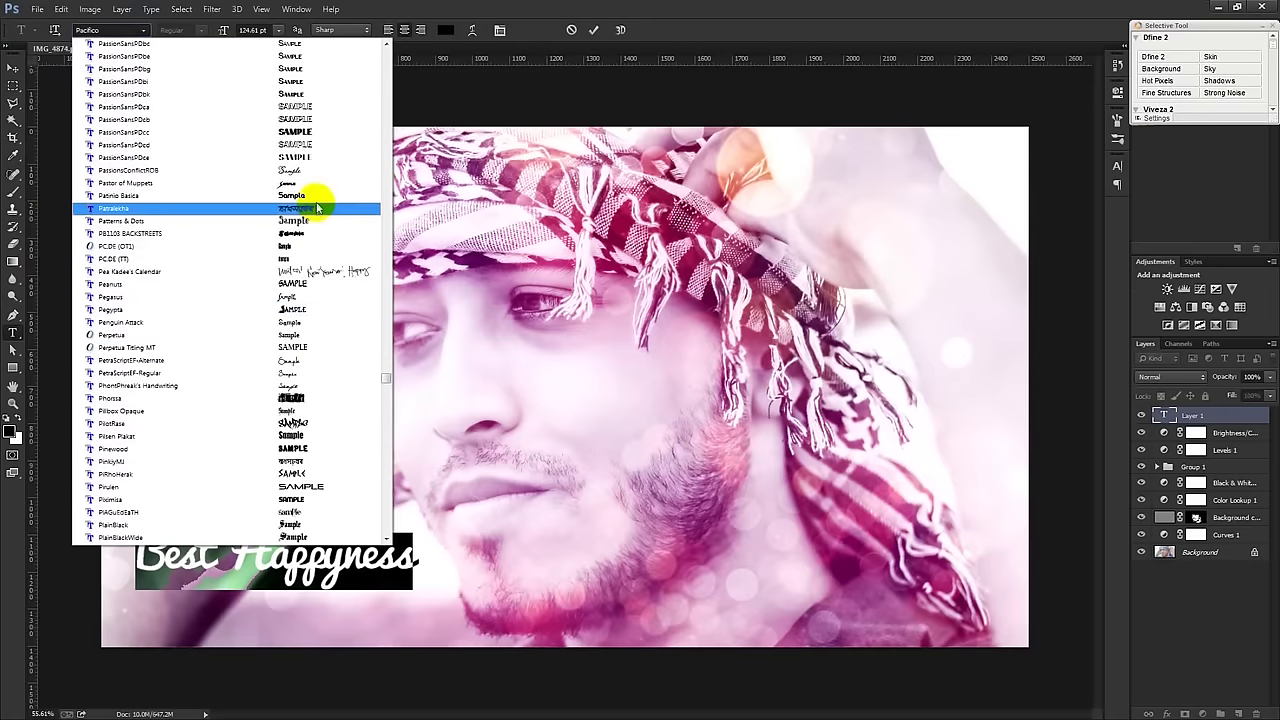
{"action": "left_click", "coordinate": [318, 170]}
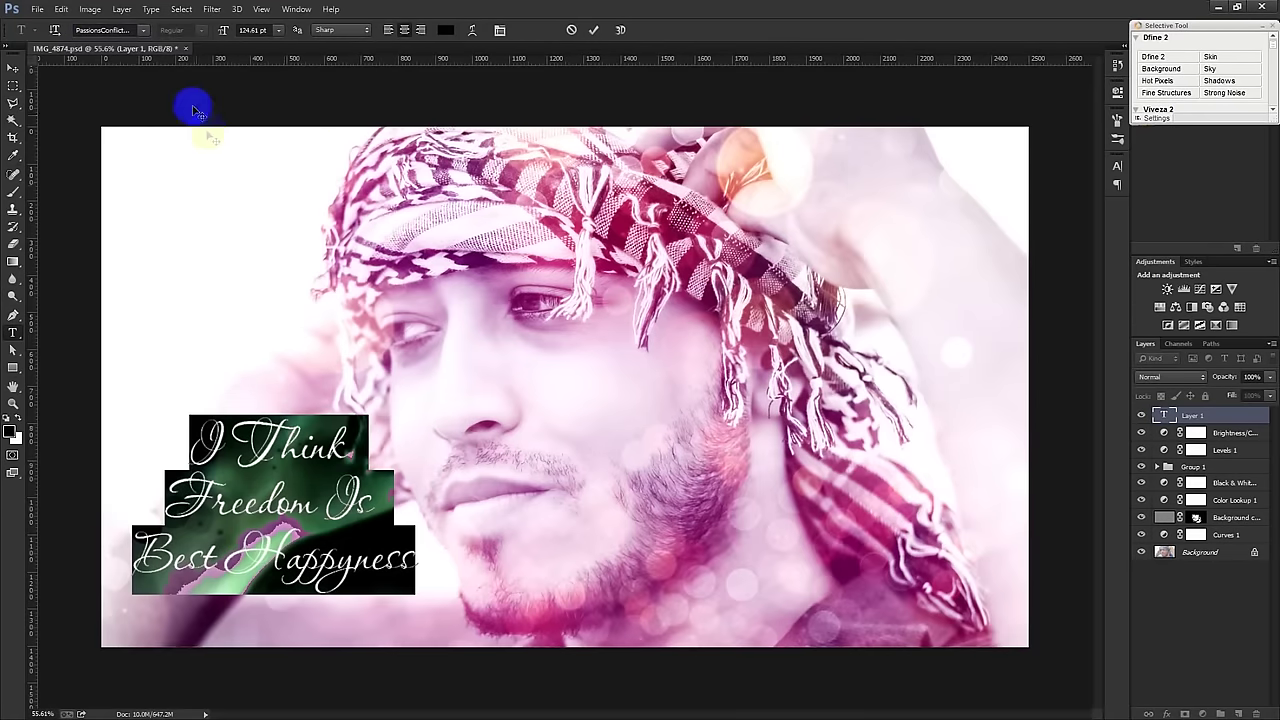
Try the QuigleyWiggly font on the caption.
{"action": "left_click", "coordinate": [143, 29]}
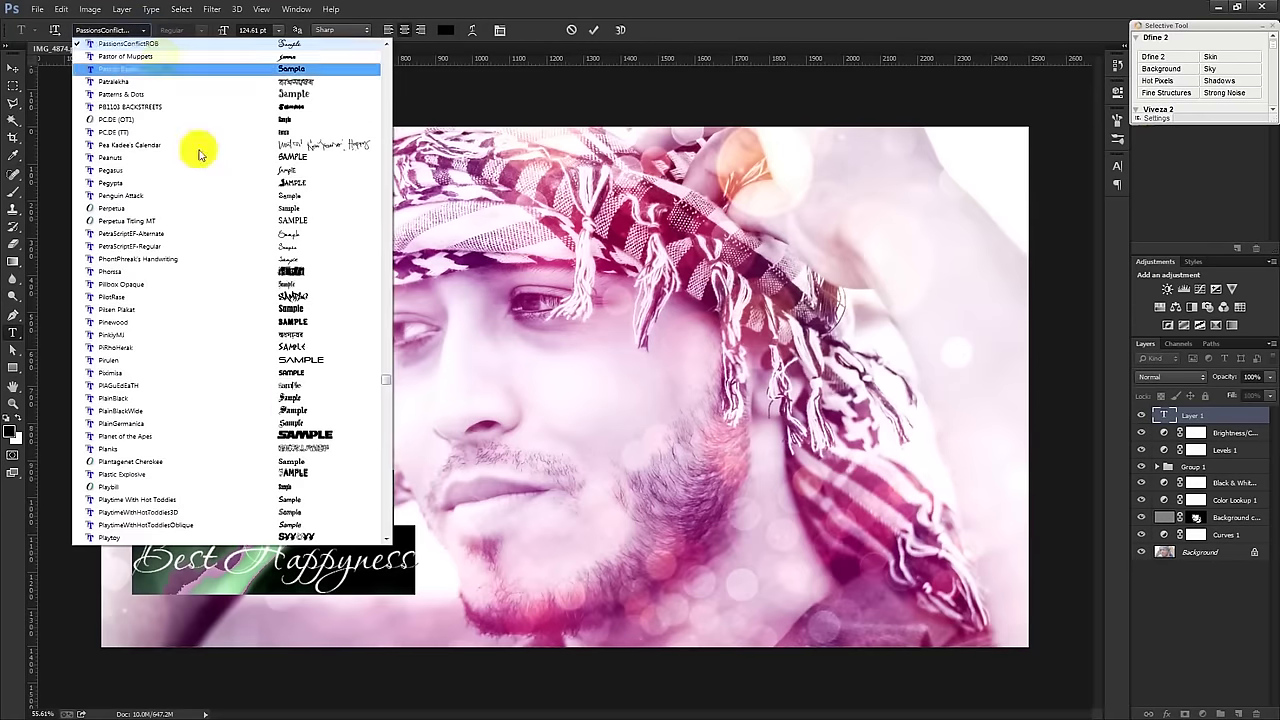
{"action": "scroll", "coordinate": [294, 366], "scroll_direction": "down", "scroll_amount": 1}
{"action": "scroll", "coordinate": [357, 314], "scroll_direction": "down", "scroll_amount": 6}
{"action": "scroll", "coordinate": [335, 371], "scroll_direction": "down", "scroll_amount": 2}
{"action": "scroll", "coordinate": [340, 385], "scroll_direction": "down", "scroll_amount": 3}
{"action": "scroll", "coordinate": [330, 390], "scroll_direction": "down", "scroll_amount": 3}
{"action": "scroll", "coordinate": [343, 406], "scroll_direction": "down", "scroll_amount": 3}
{"action": "scroll", "coordinate": [351, 440], "scroll_direction": "down", "scroll_amount": 3}
{"action": "scroll", "coordinate": [351, 440], "scroll_direction": "down", "scroll_amount": 4}
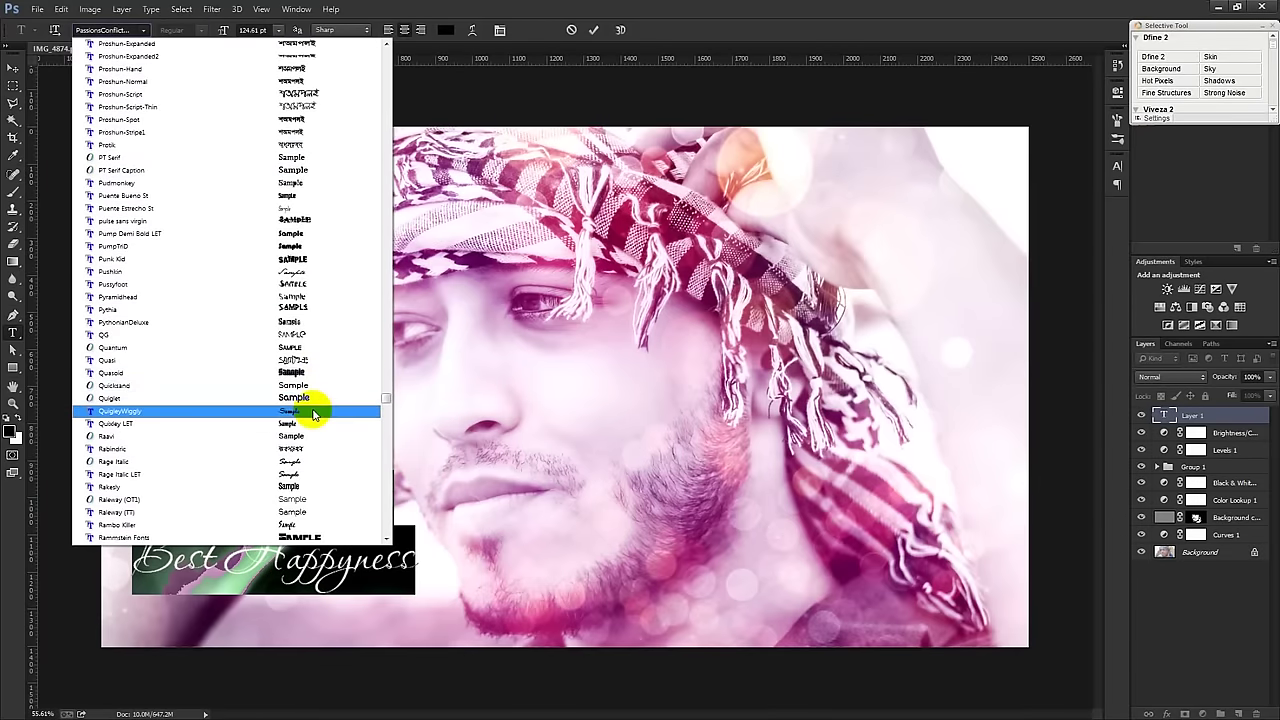
{"action": "left_click", "coordinate": [313, 411]}
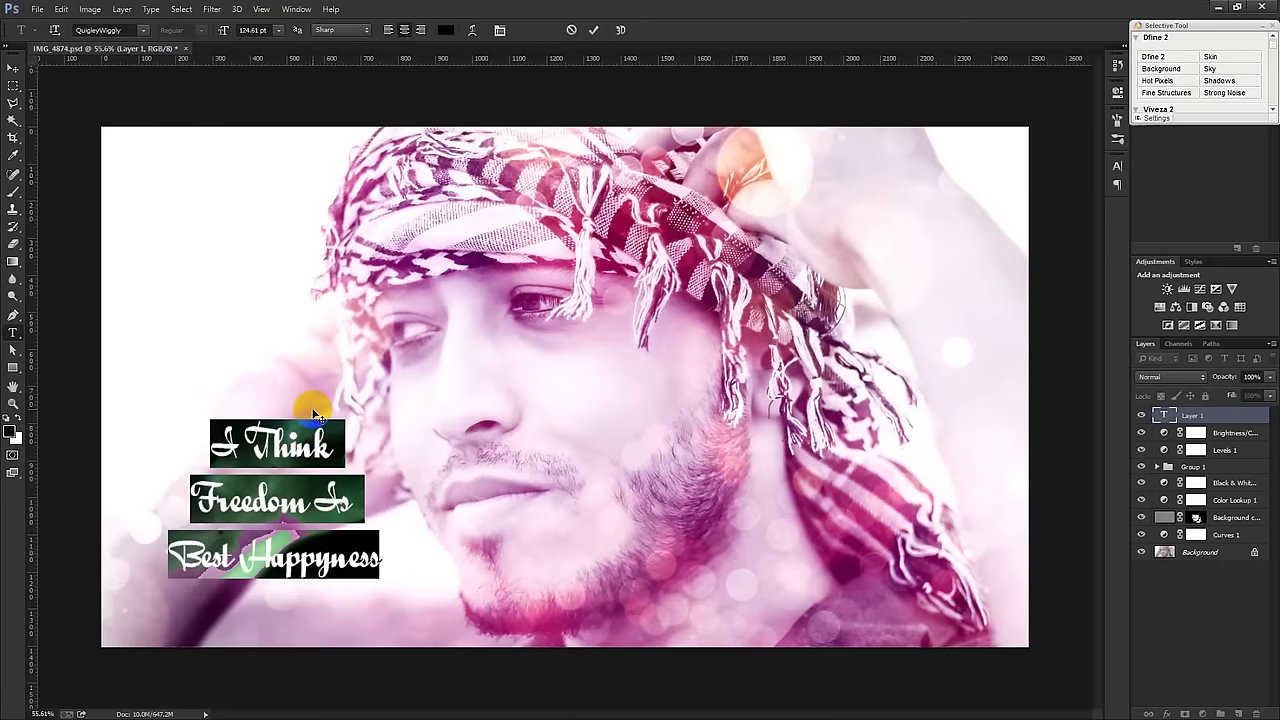
Try the Rambo Killer, Respective and Saginaw Light fonts on the caption.
{"action": "left_click", "coordinate": [143, 30]}
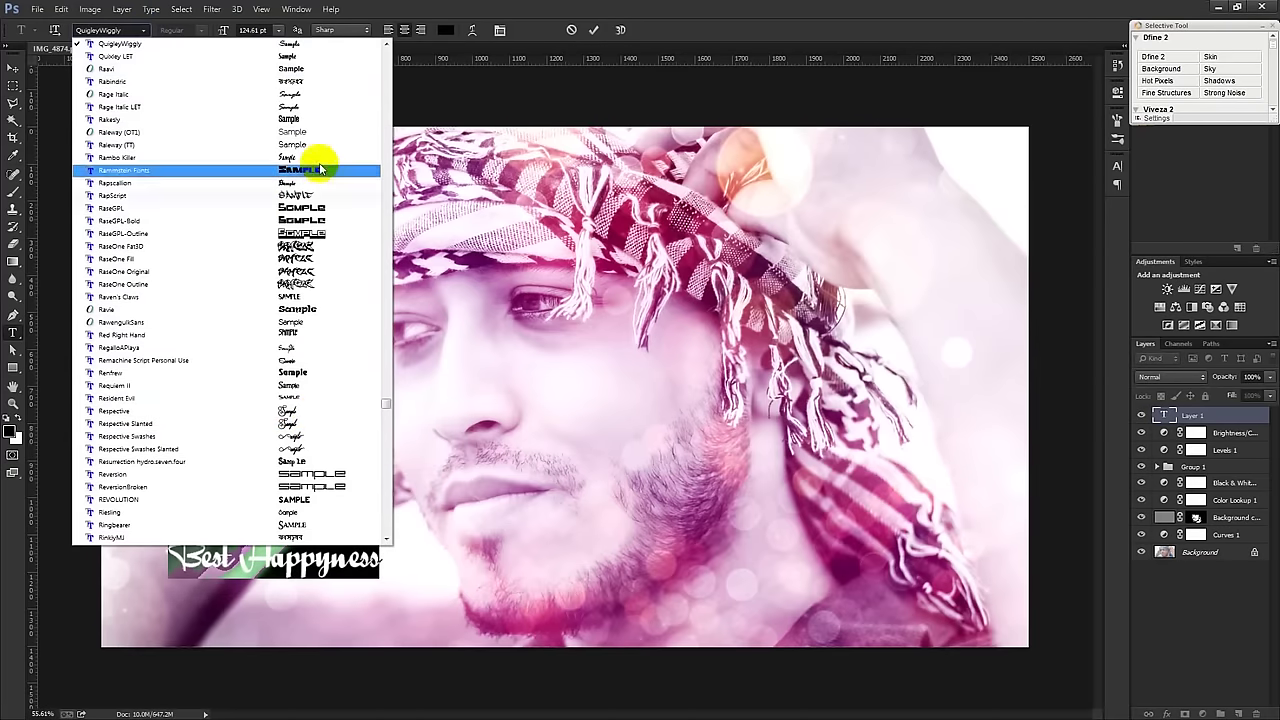
{"action": "left_click", "coordinate": [320, 158]}
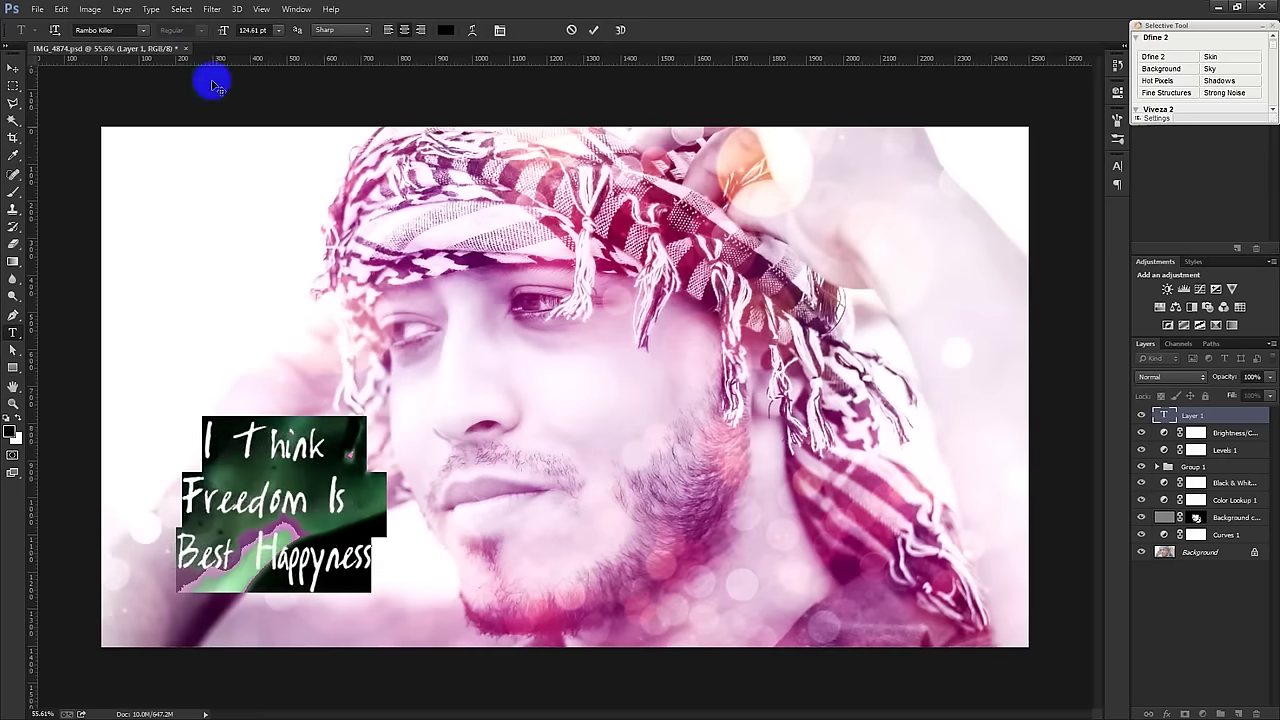
{"action": "left_click", "coordinate": [143, 30]}
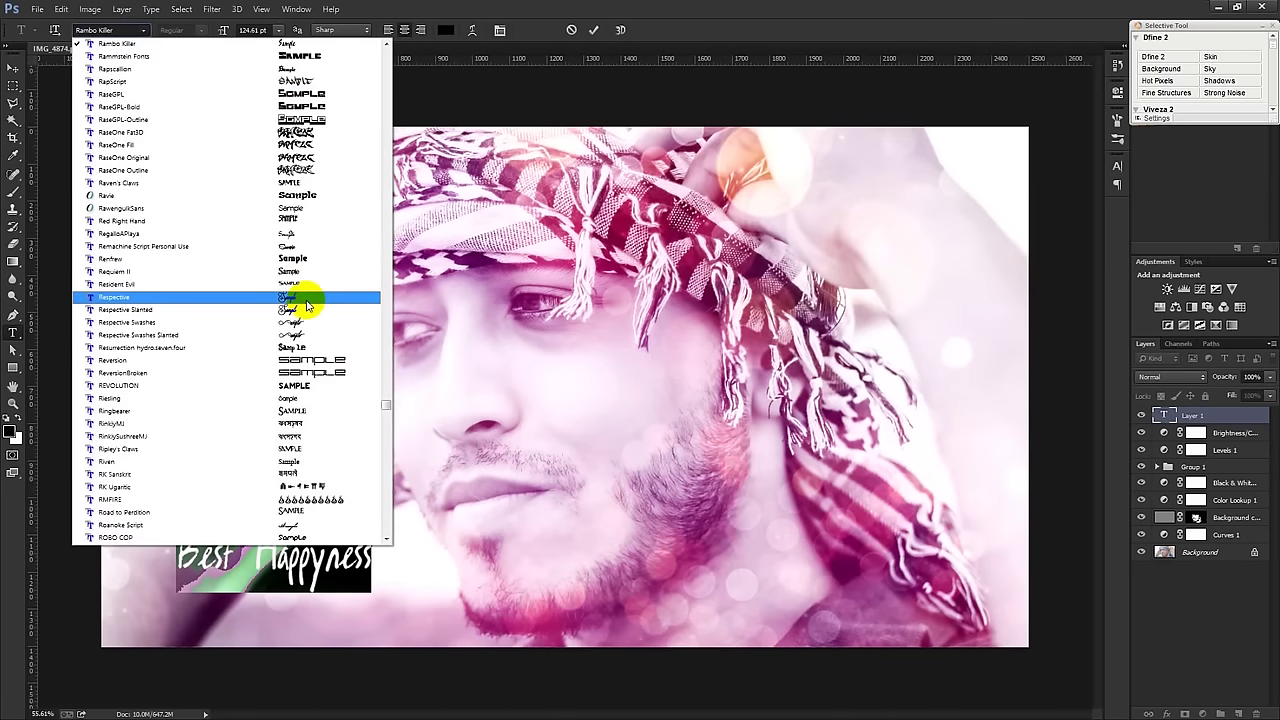
{"action": "left_click", "coordinate": [306, 298]}
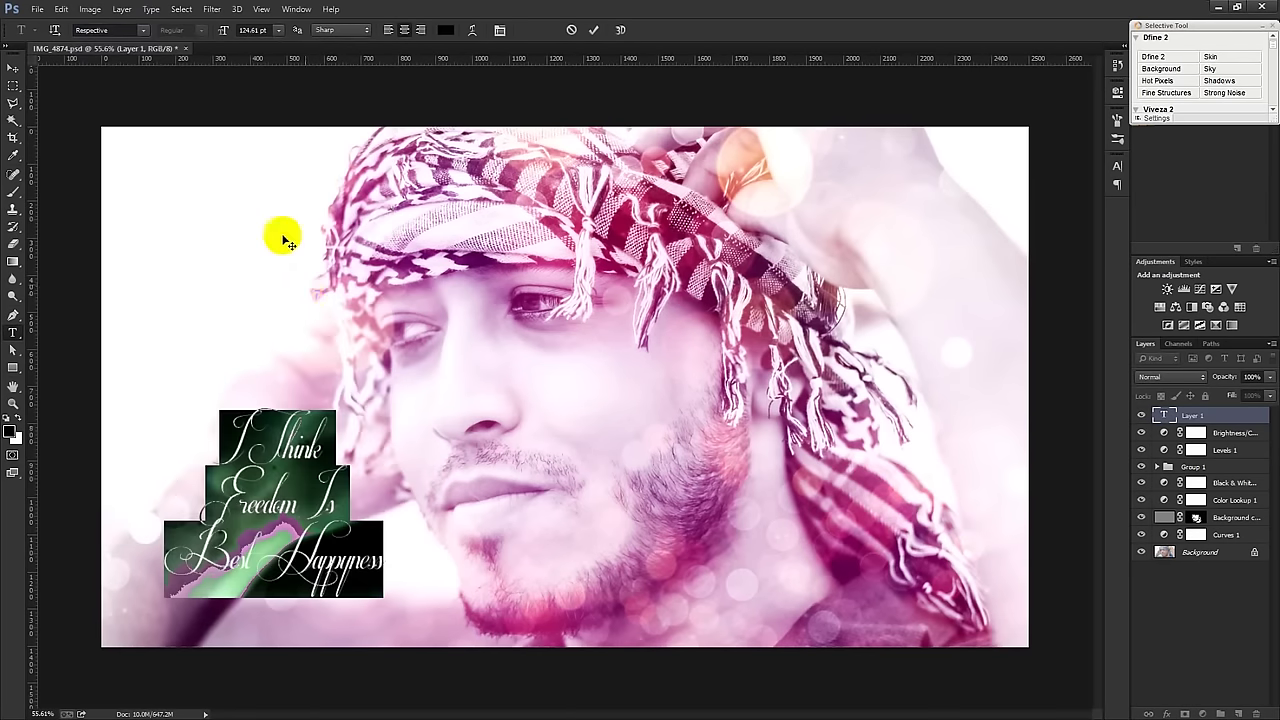
{"action": "left_click", "coordinate": [140, 30]}
{"action": "scroll", "coordinate": [263, 480], "scroll_direction": "down", "scroll_amount": 1}
{"action": "scroll", "coordinate": [263, 480], "scroll_direction": "down", "scroll_amount": 3}
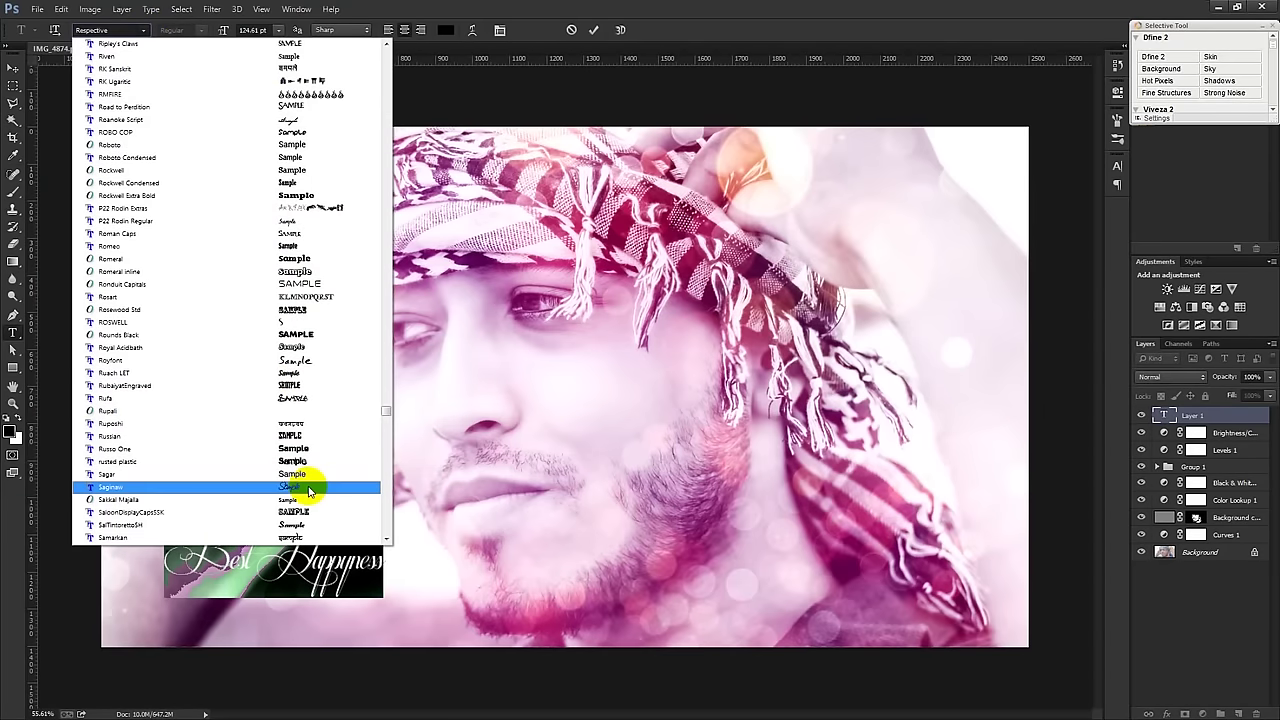
{"action": "left_click", "coordinate": [308, 487]}
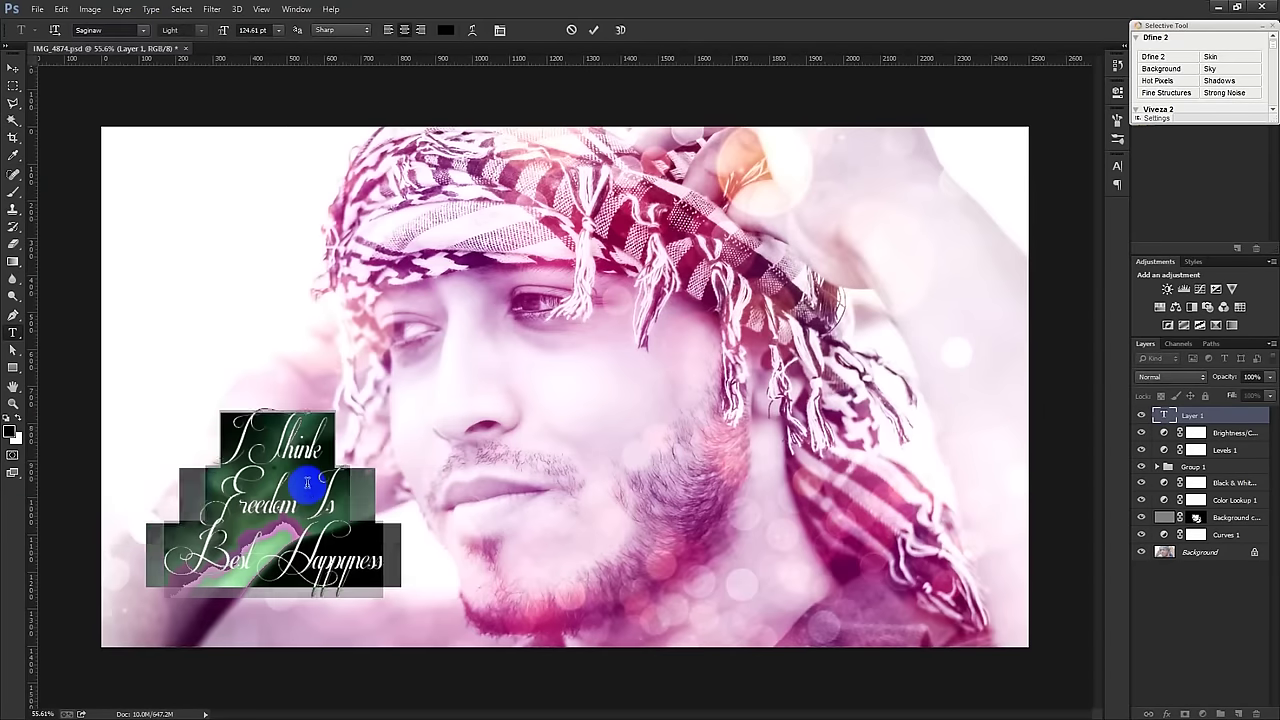
Apply SeybumScriptSSK, shift the caption right and down, and select its lower lines.
{"action": "left_click", "coordinate": [148, 28]}
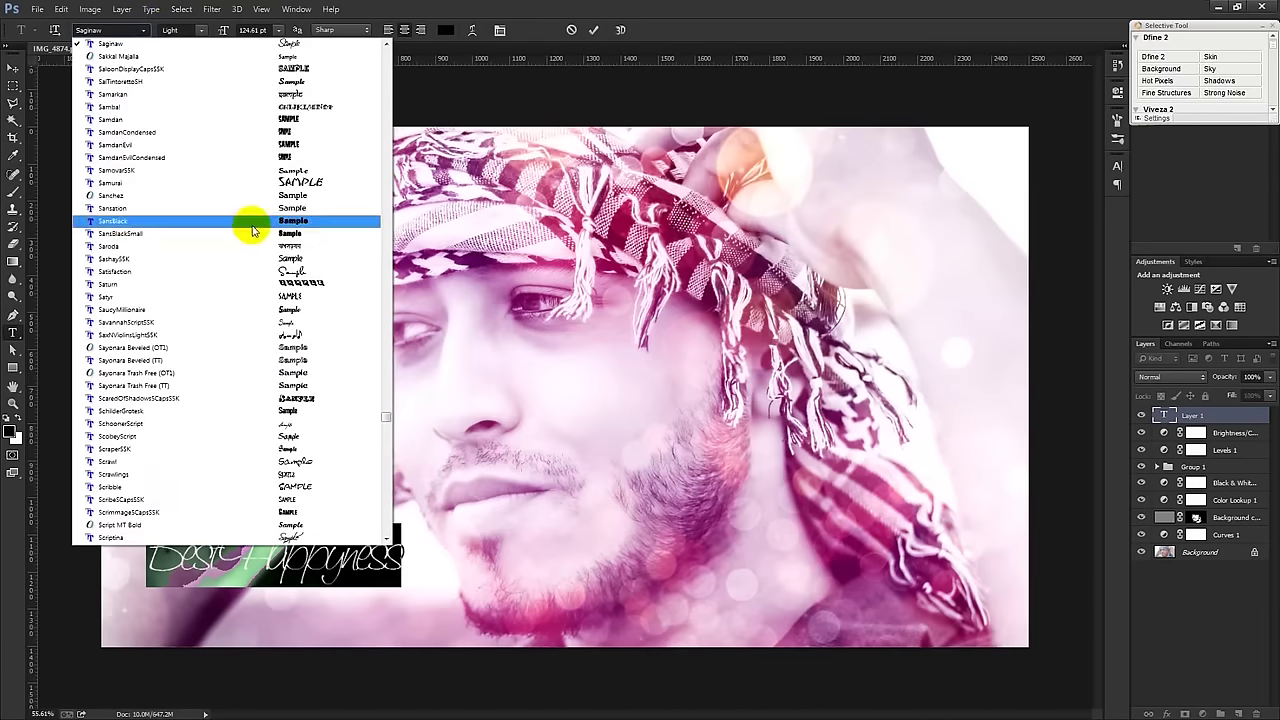
{"action": "scroll", "coordinate": [340, 300], "scroll_direction": "down", "scroll_amount": 1}
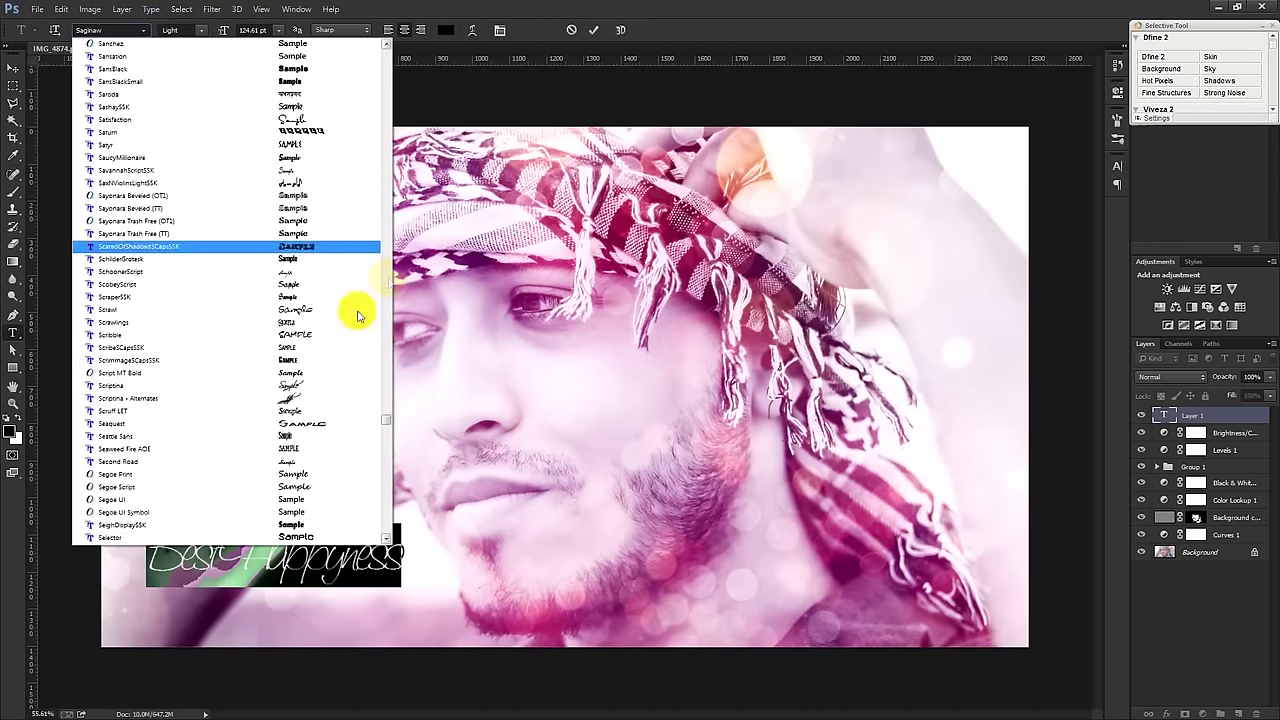
{"action": "scroll", "coordinate": [378, 420], "scroll_direction": "down", "scroll_amount": 7}
{"action": "scroll", "coordinate": [370, 410], "scroll_direction": "down", "scroll_amount": 5}
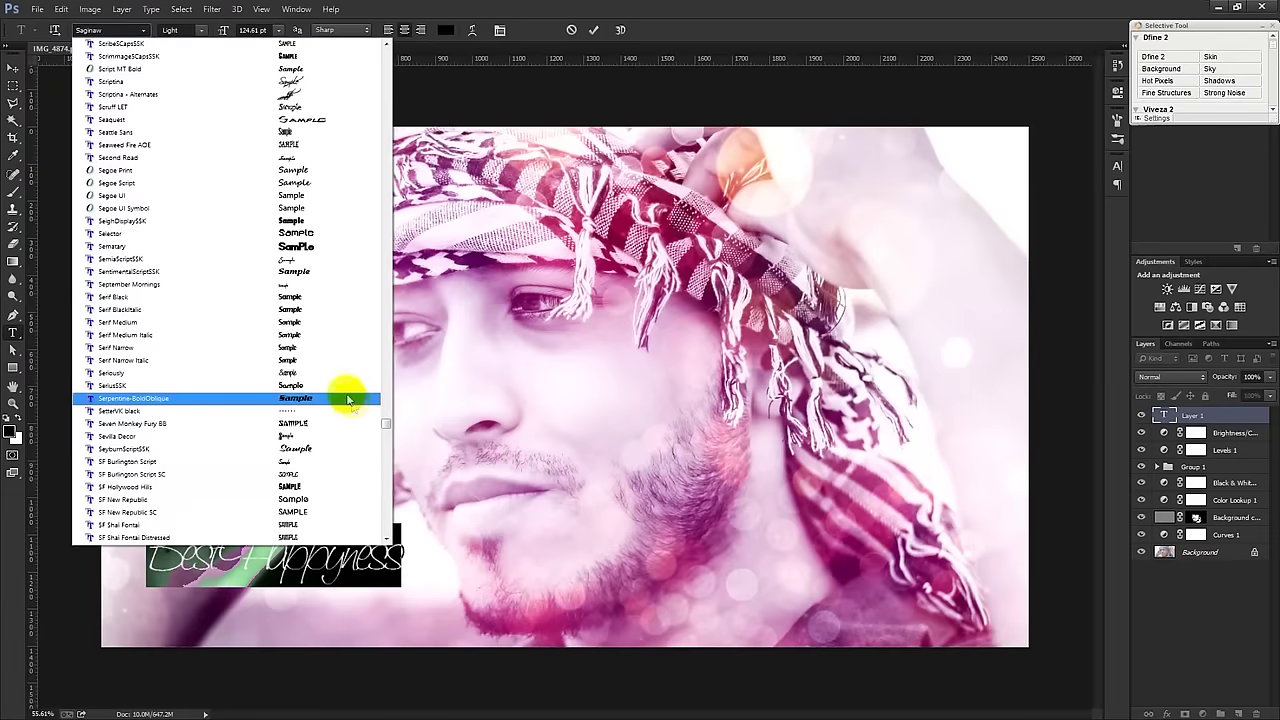
{"action": "left_click", "coordinate": [318, 453]}
{"action": "left_click_drag", "start_coordinate": [309, 380], "coordinate": [355, 408]}
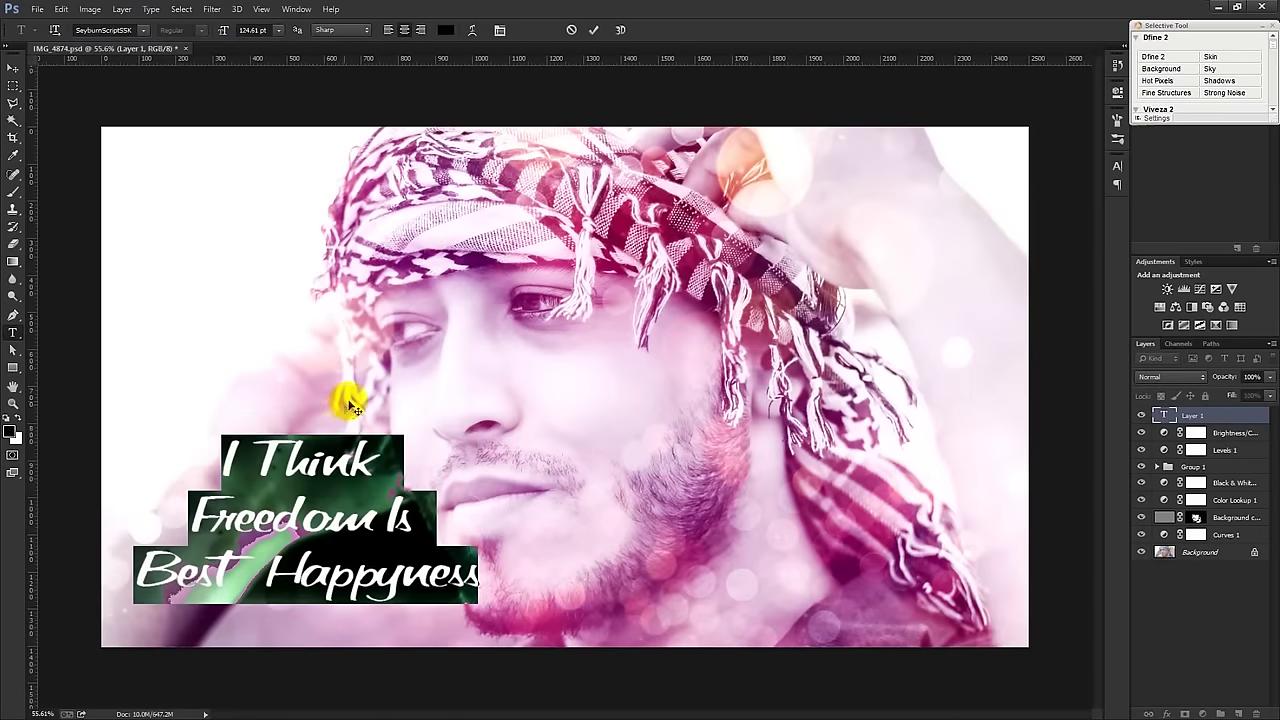
{"action": "left_click", "coordinate": [484, 573]}
{"action": "key", "text": "ctrl+a"}
{"action": "left_click", "coordinate": [10, 432]}
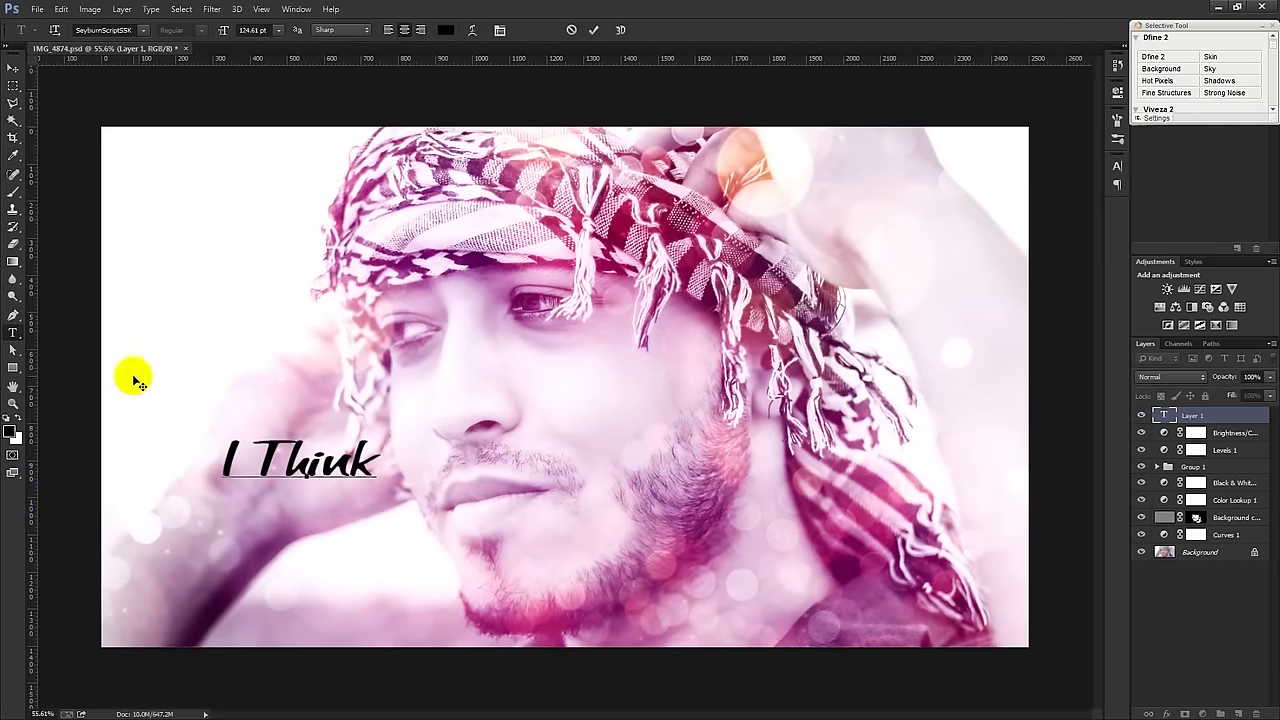
Commit the trimmed 'I Think' caption edit.
{"action": "left_click", "coordinate": [592, 31]}
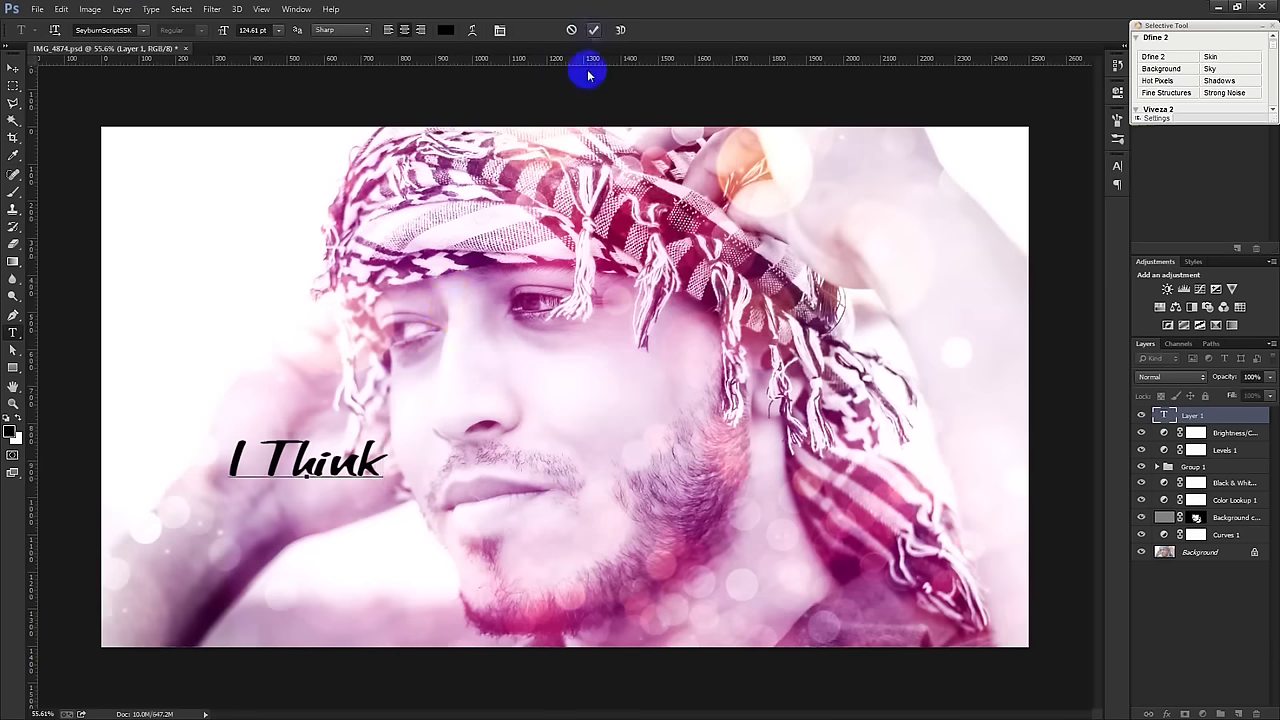